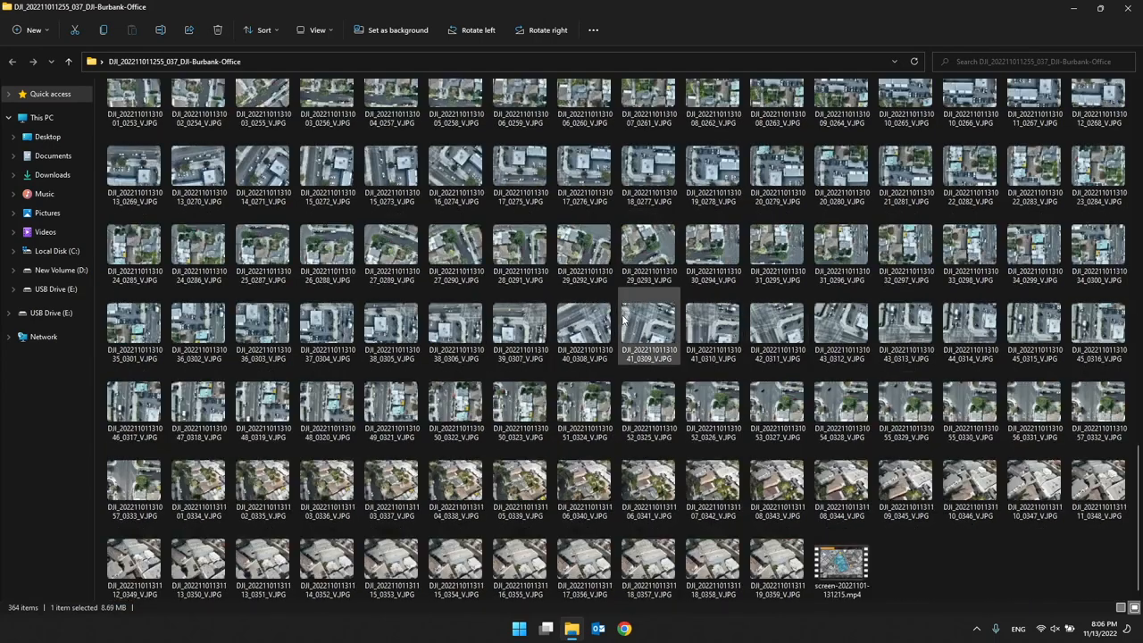
scroll(625, 317, up, 15)
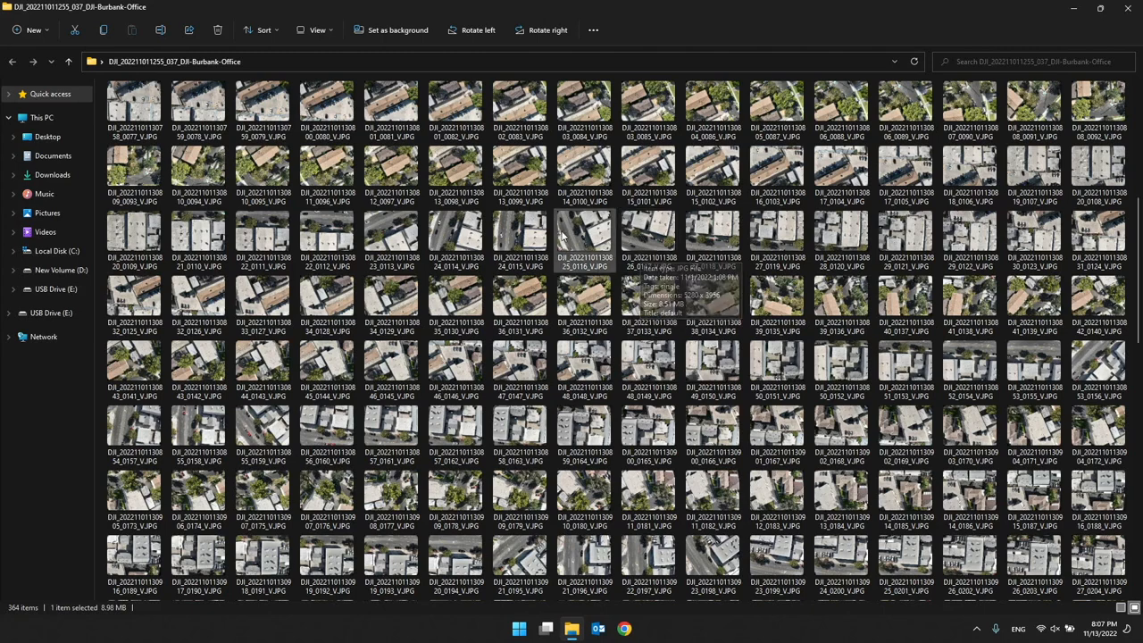
click(412, 230)
double_click(413, 230)
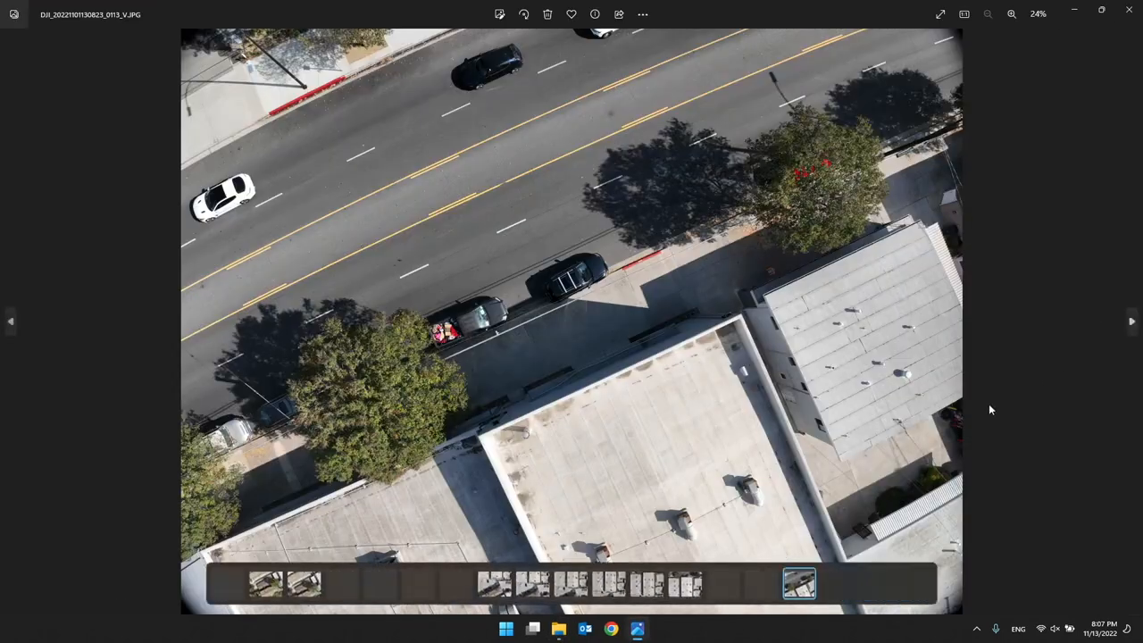
click(1133, 321)
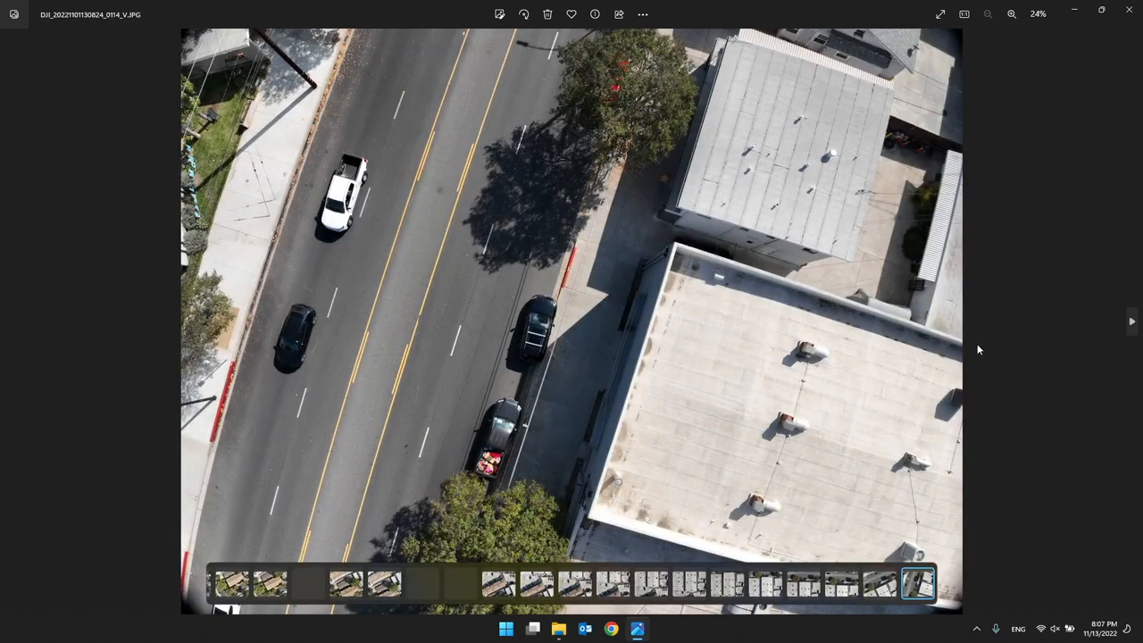
click(1131, 321)
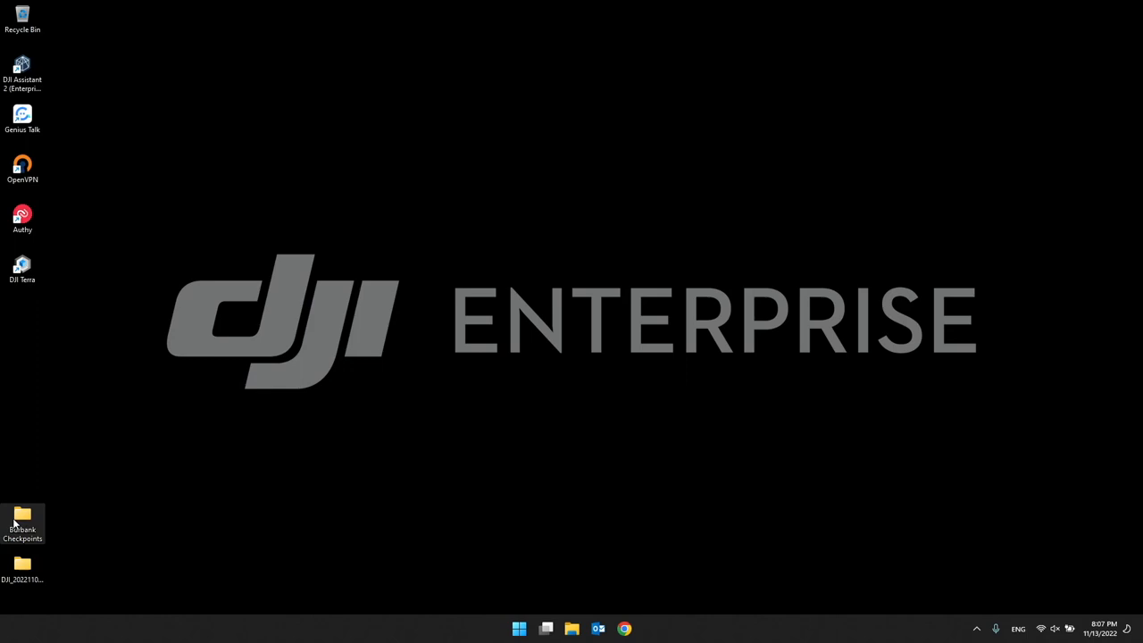
Step: Examine the coordinates and elevations of Points 01 to 05 in the Burbank Checkpoints CSV file, and close the file and its folder
double_click(16, 522)
click(206, 136)
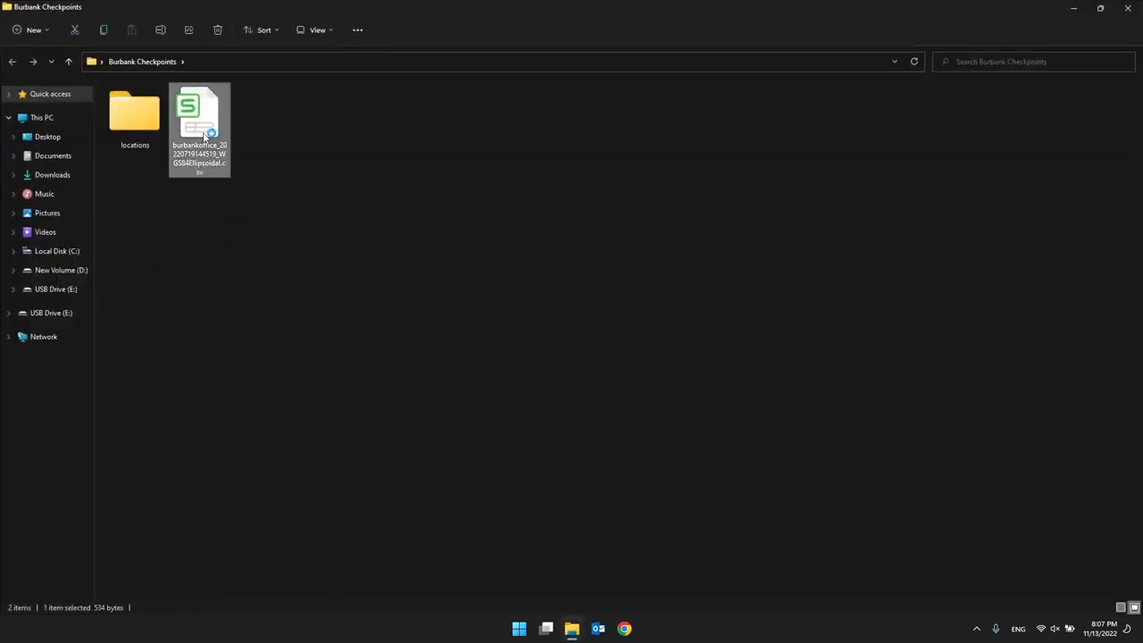
double_click(205, 136)
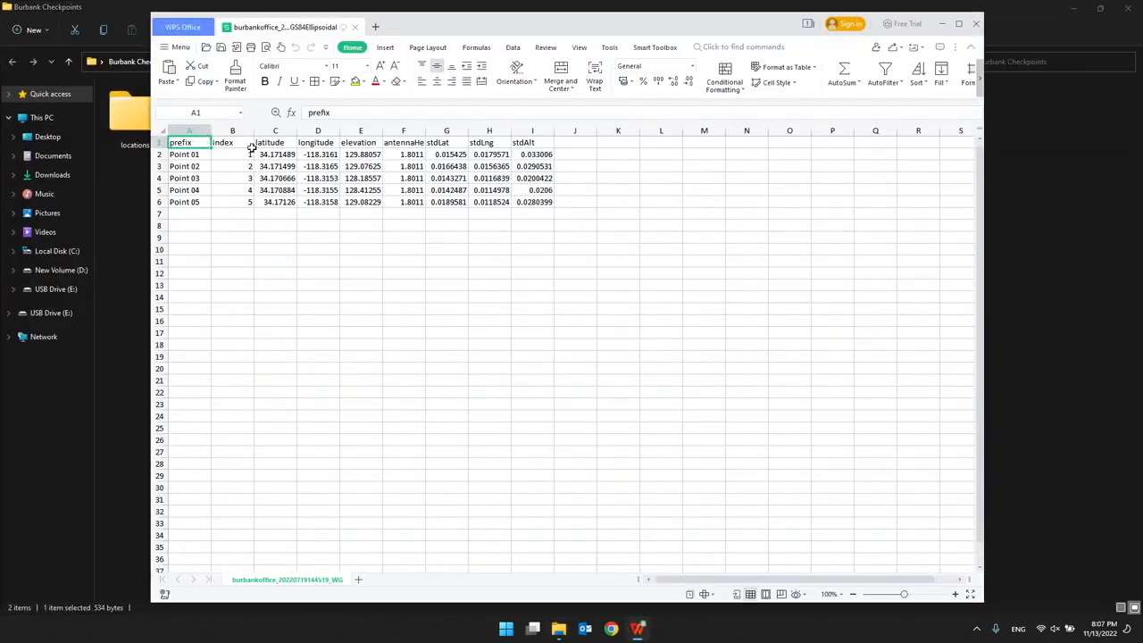
drag(384, 203, 192, 154)
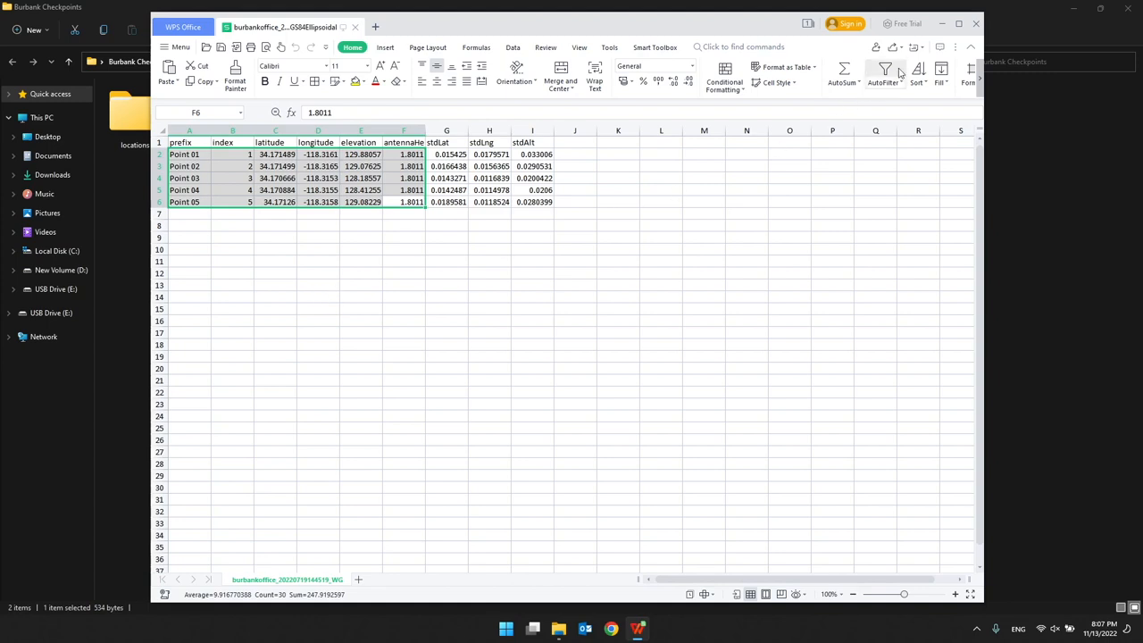
click(975, 25)
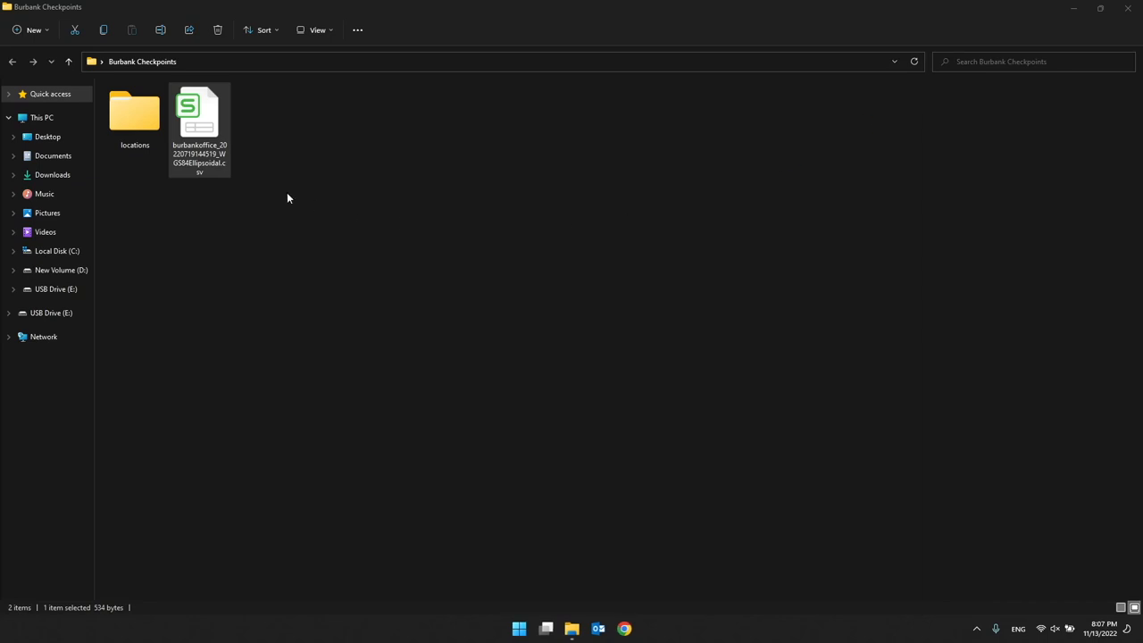
drag(268, 7, 294, 153)
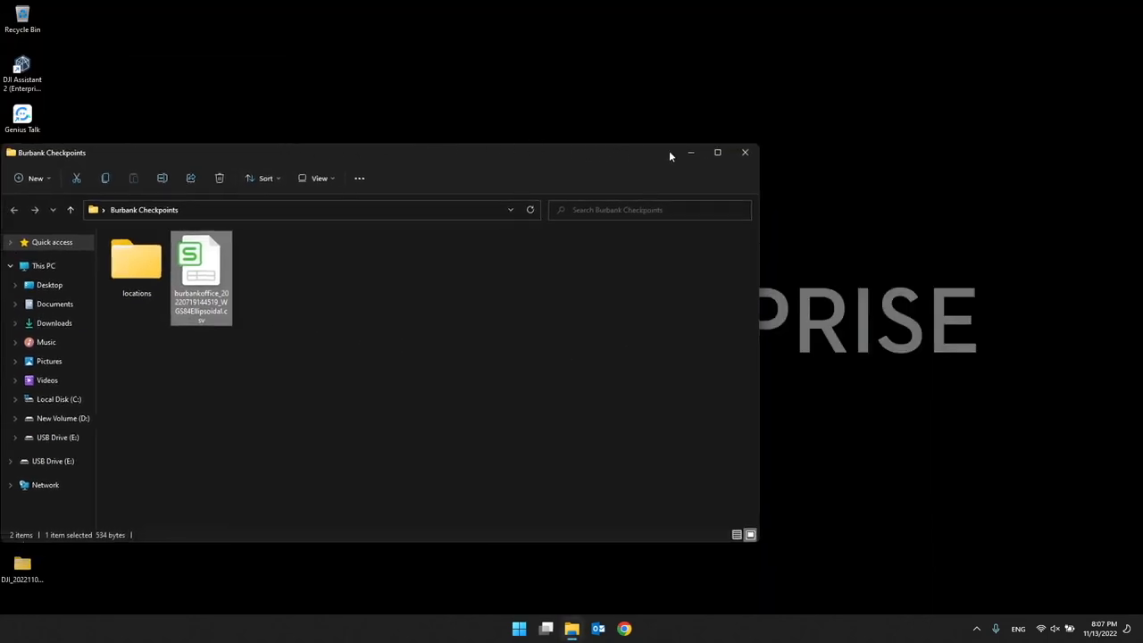
click(746, 153)
Step: Launch DJI Terra and maximize its window
double_click(29, 270)
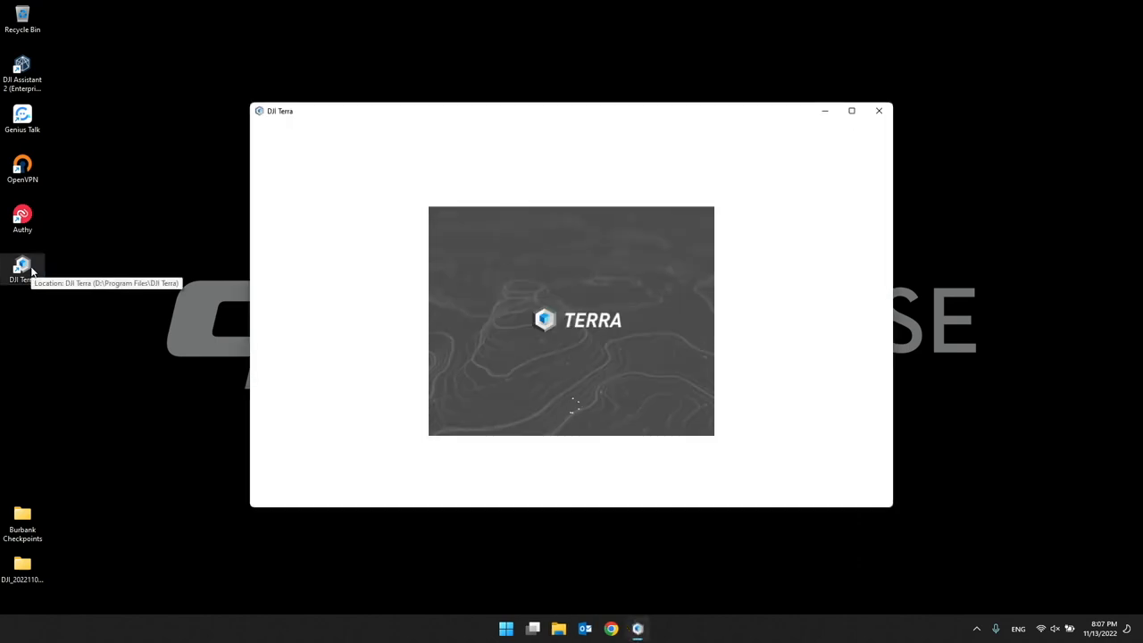
double_click(492, 112)
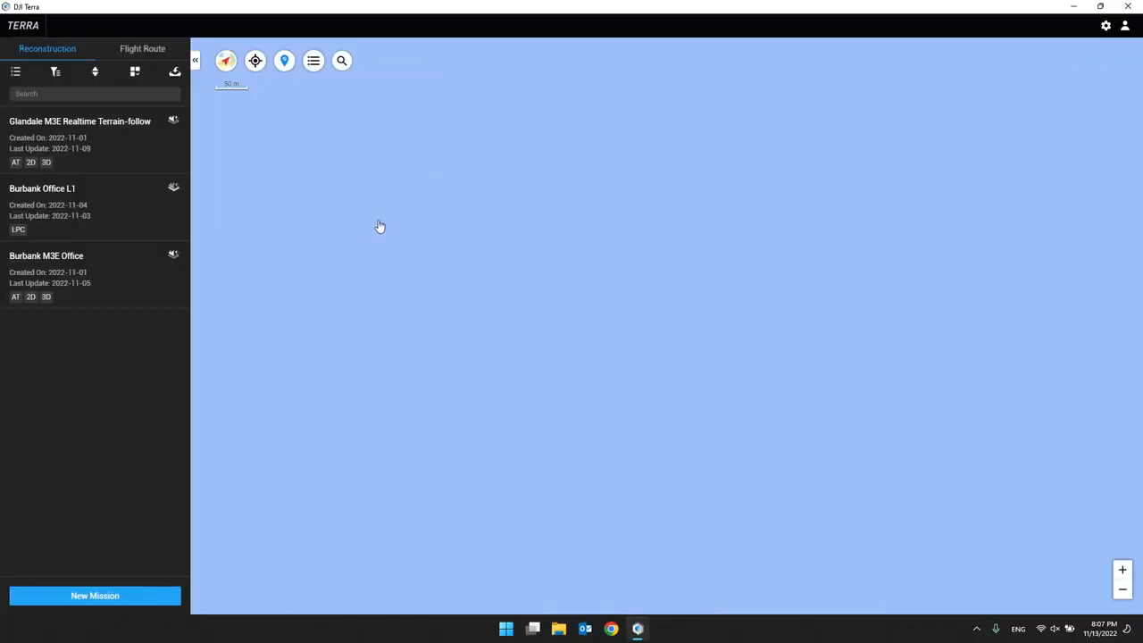
Step: Hide the GEO zones on the map around Wichita
scroll(484, 259, down, 1)
scroll(479, 267, down, 5)
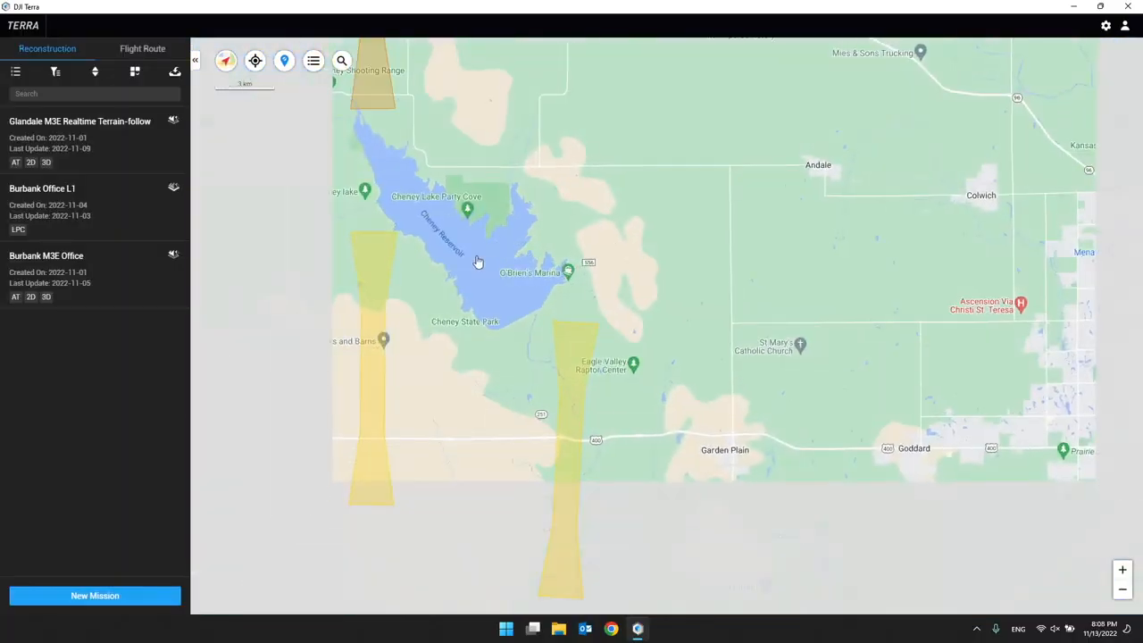
scroll(635, 281, up, 2)
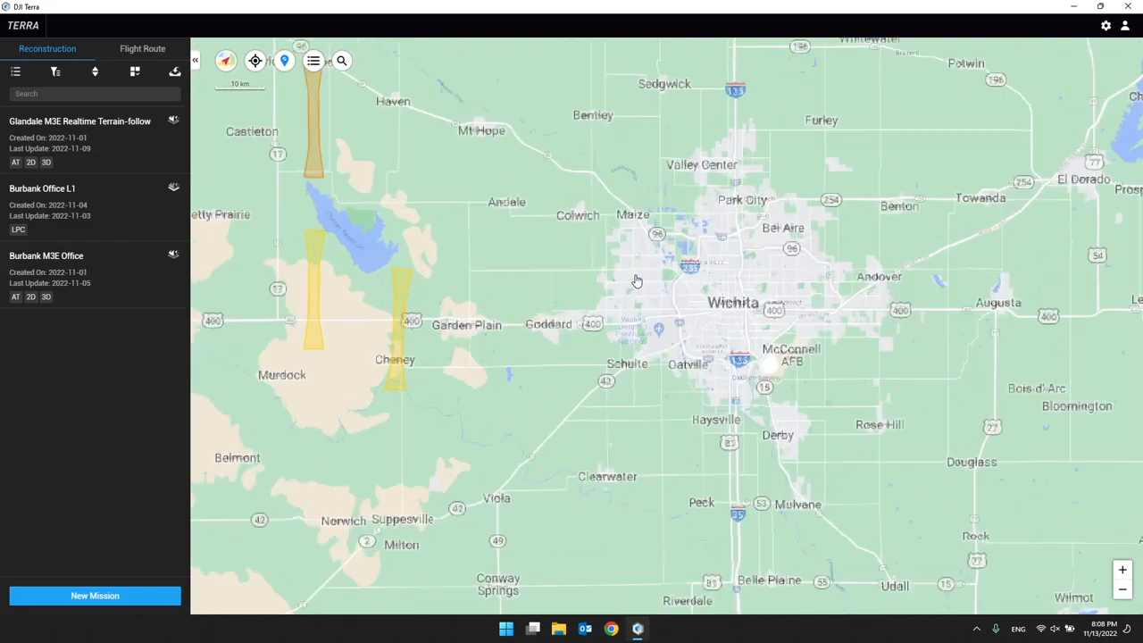
scroll(635, 282, down, 2)
scroll(614, 286, up, 2)
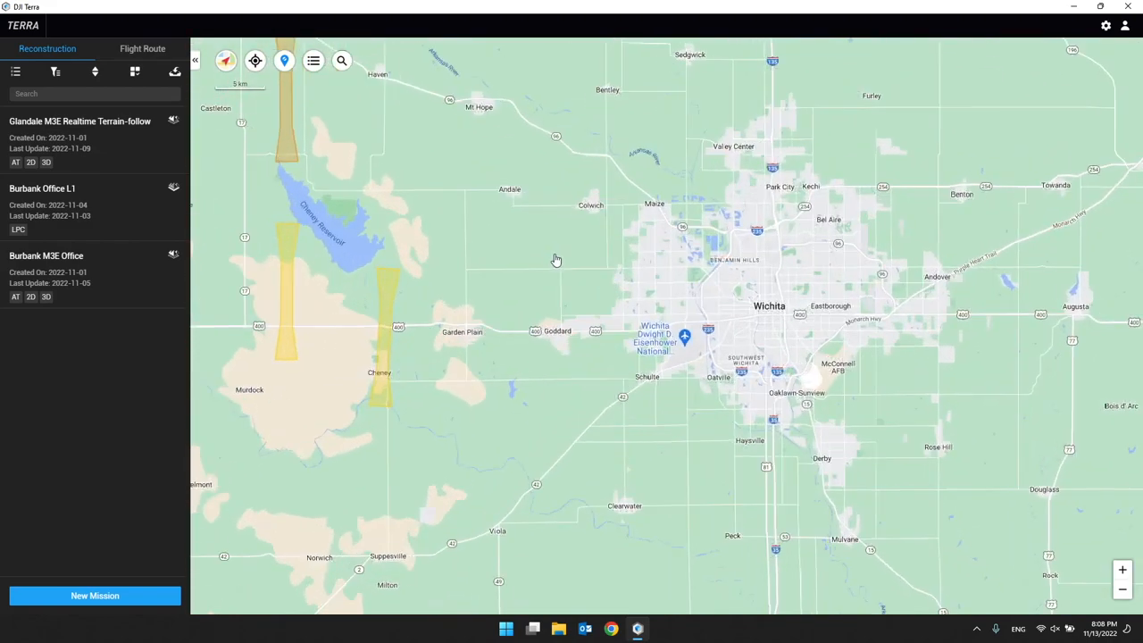
drag(543, 179, 590, 357)
drag(719, 395, 628, 325)
drag(594, 362, 556, 320)
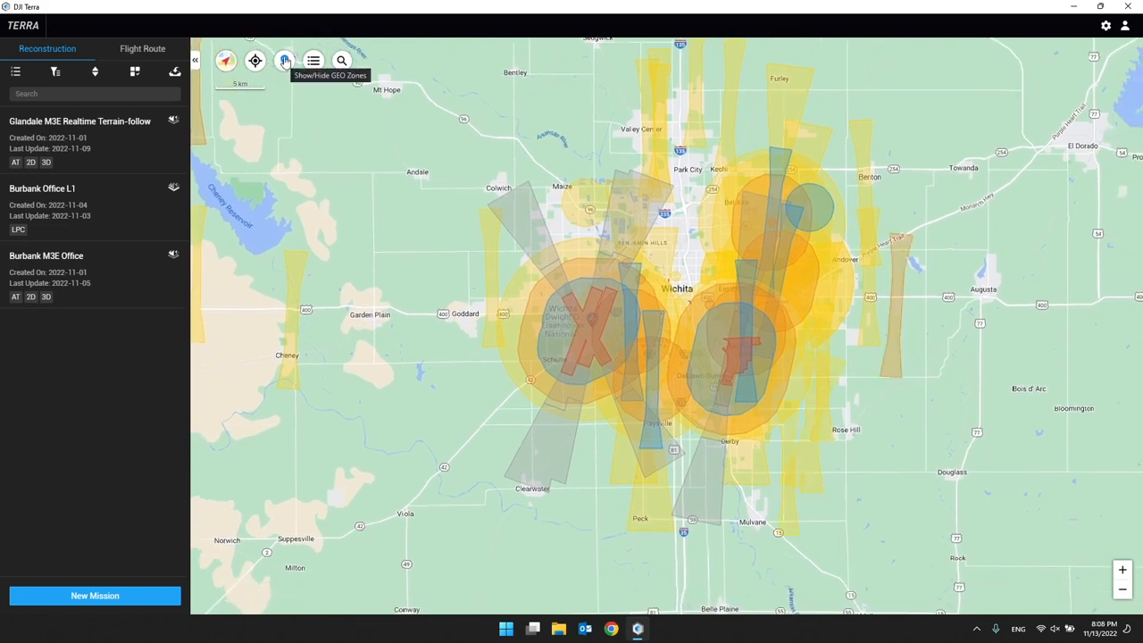
drag(738, 161, 599, 255)
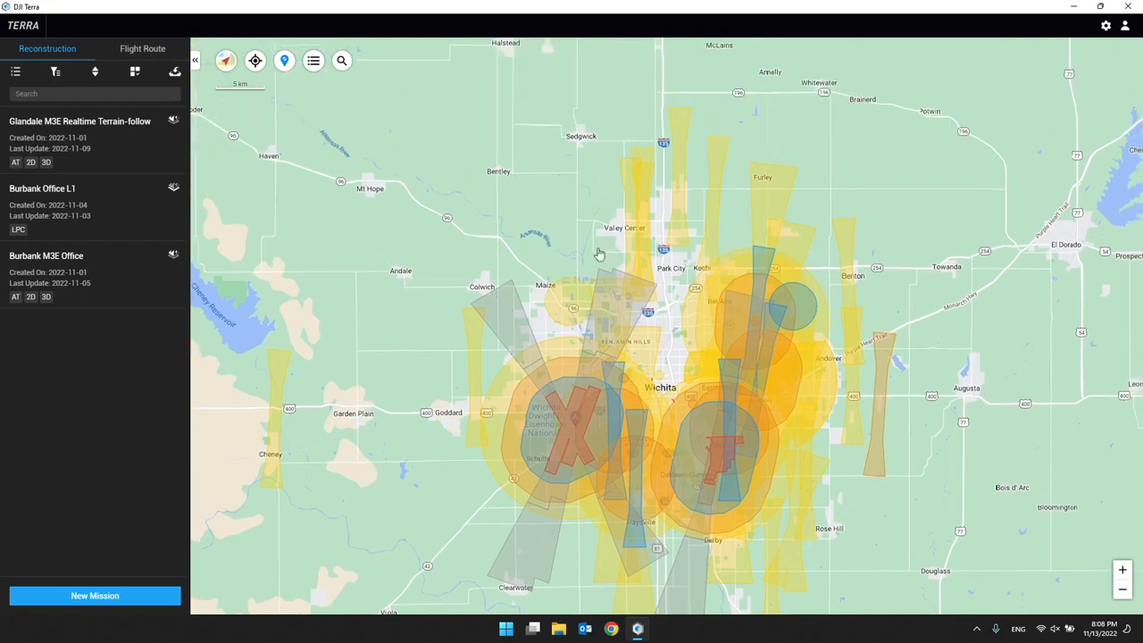
click(286, 62)
Step: Switch the base map to satellite imagery and show the whole United States
drag(573, 357, 654, 299)
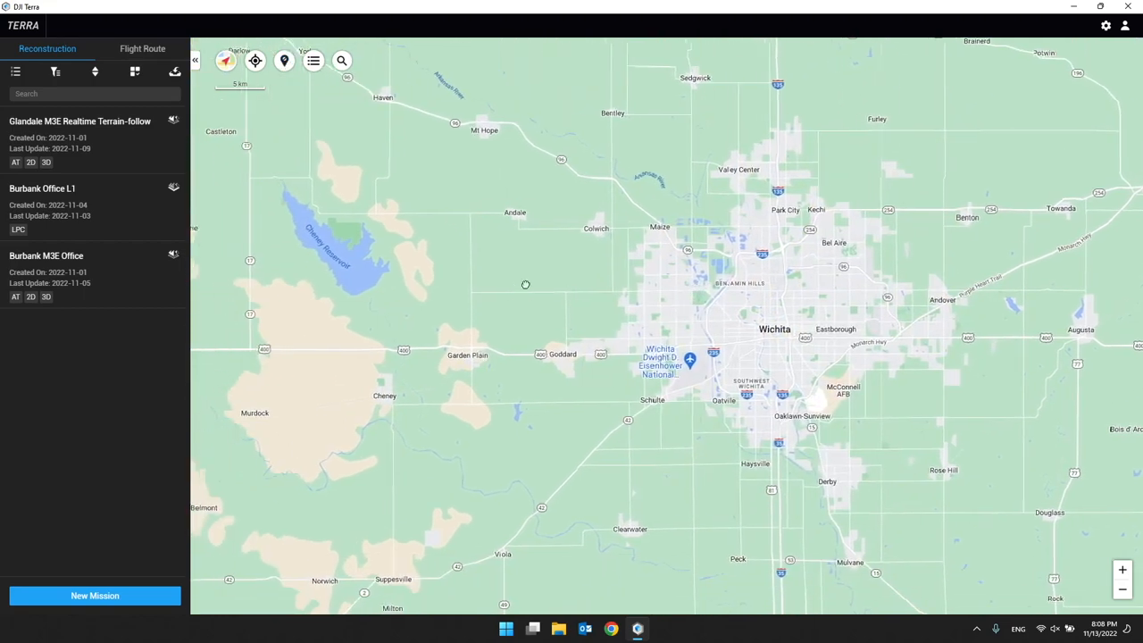
drag(514, 291, 582, 300)
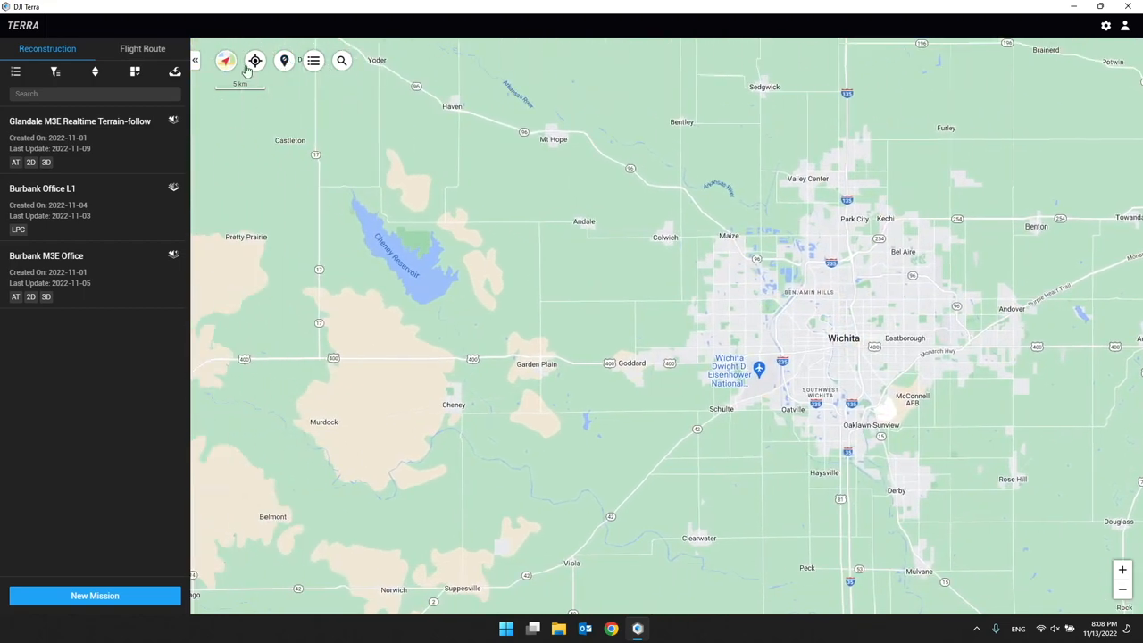
mouse_move(228, 63)
click(258, 168)
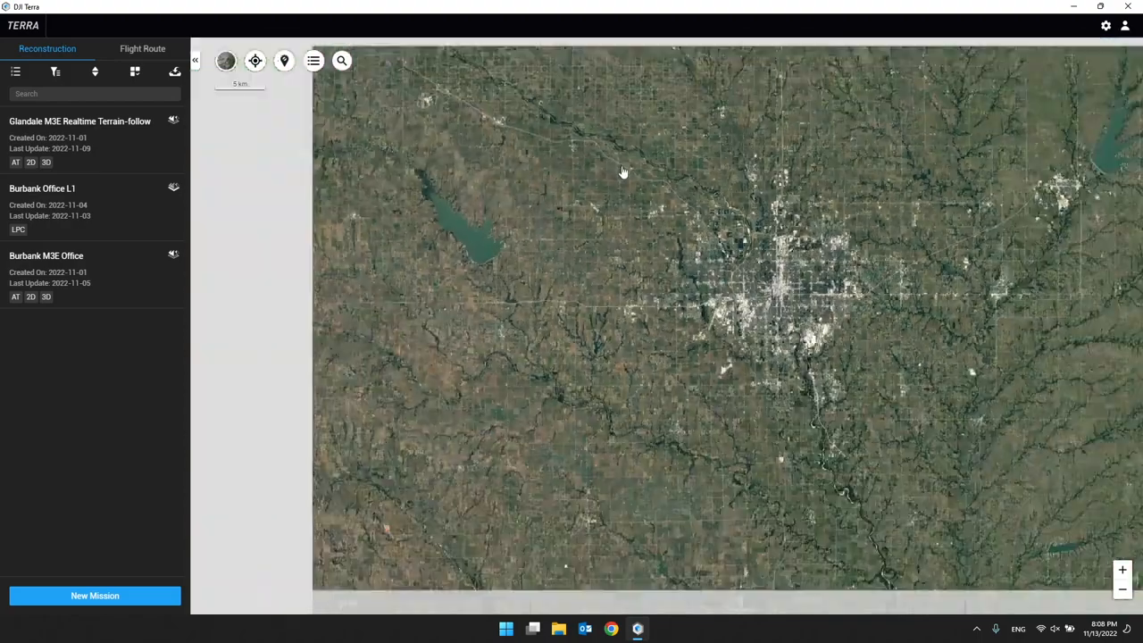
scroll(623, 171, down, 5)
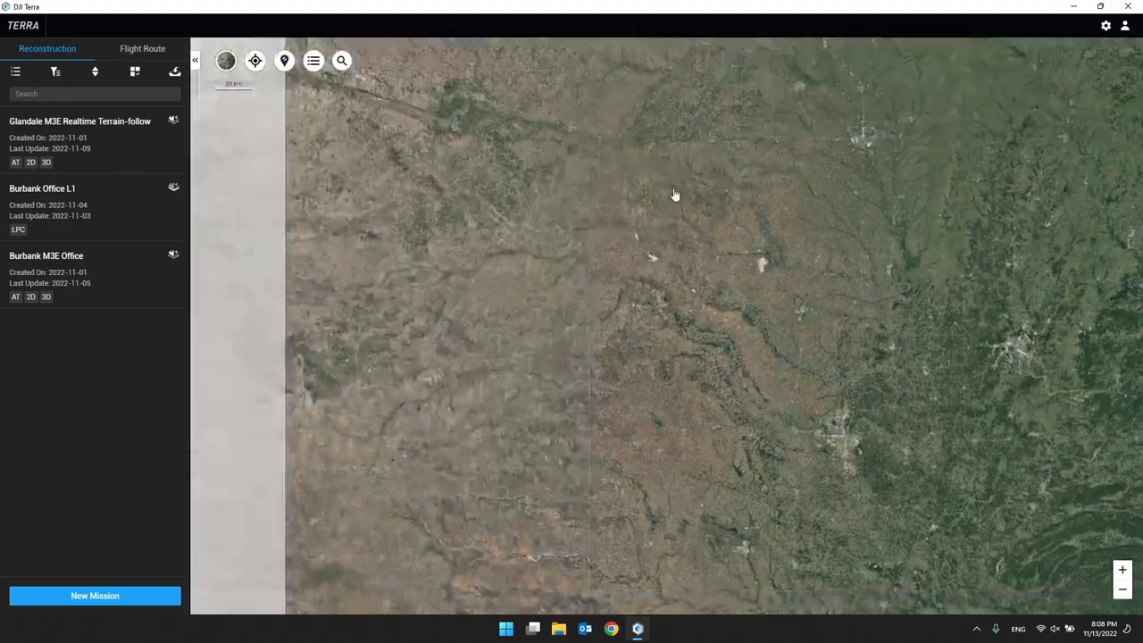
scroll(625, 187, down, 5)
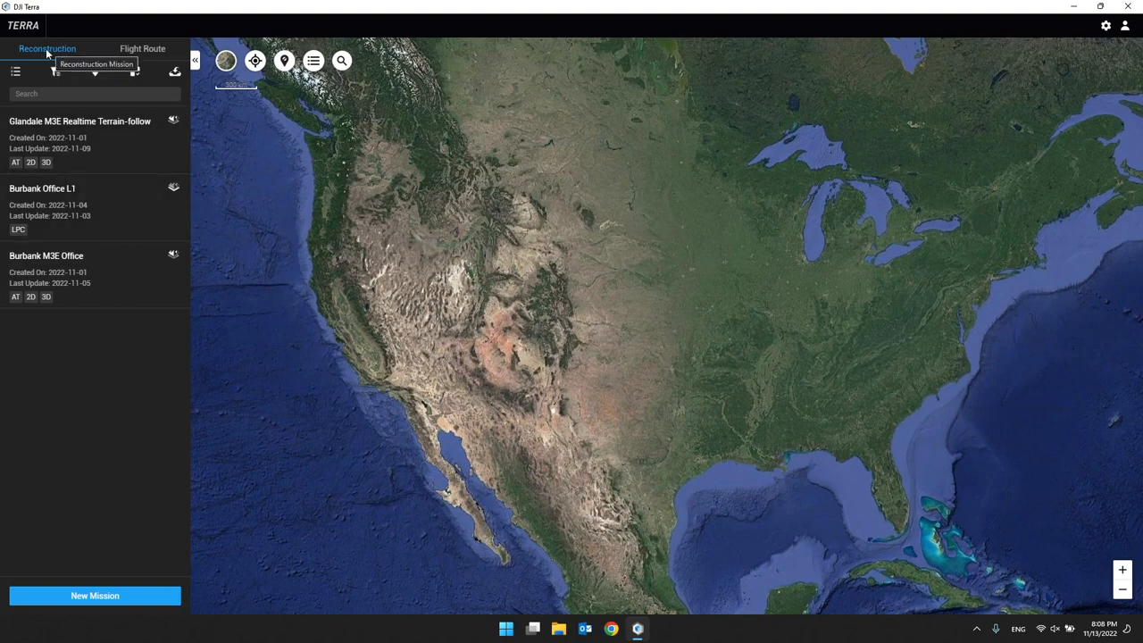
Step: Look over the flight route mission list and try filtering the reconstruction missions by Visible Light
click(130, 50)
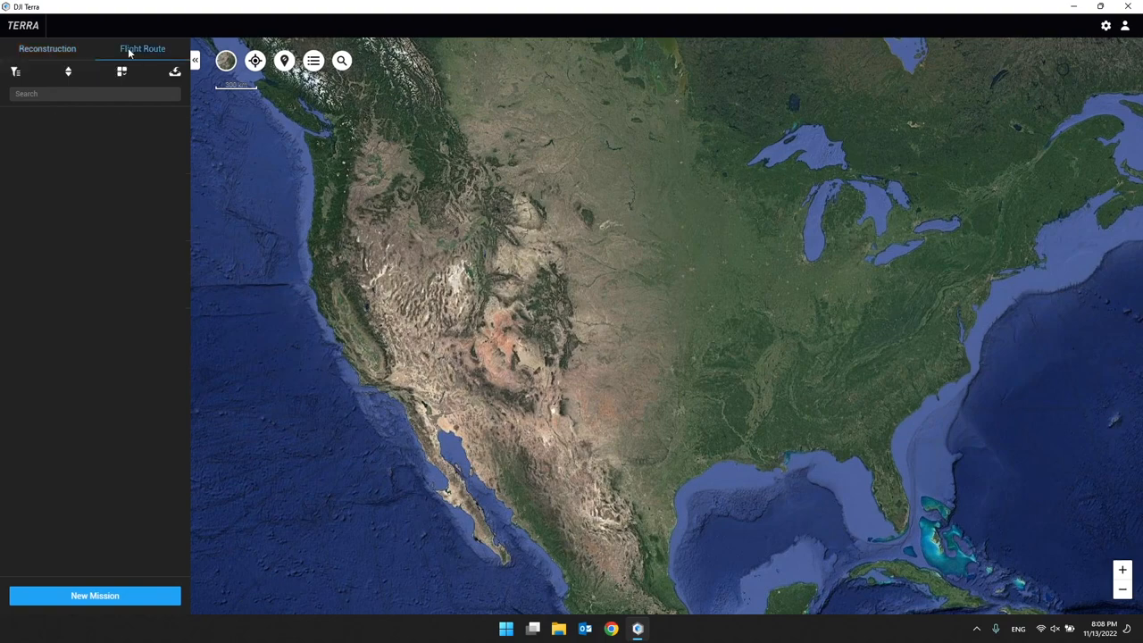
click(41, 50)
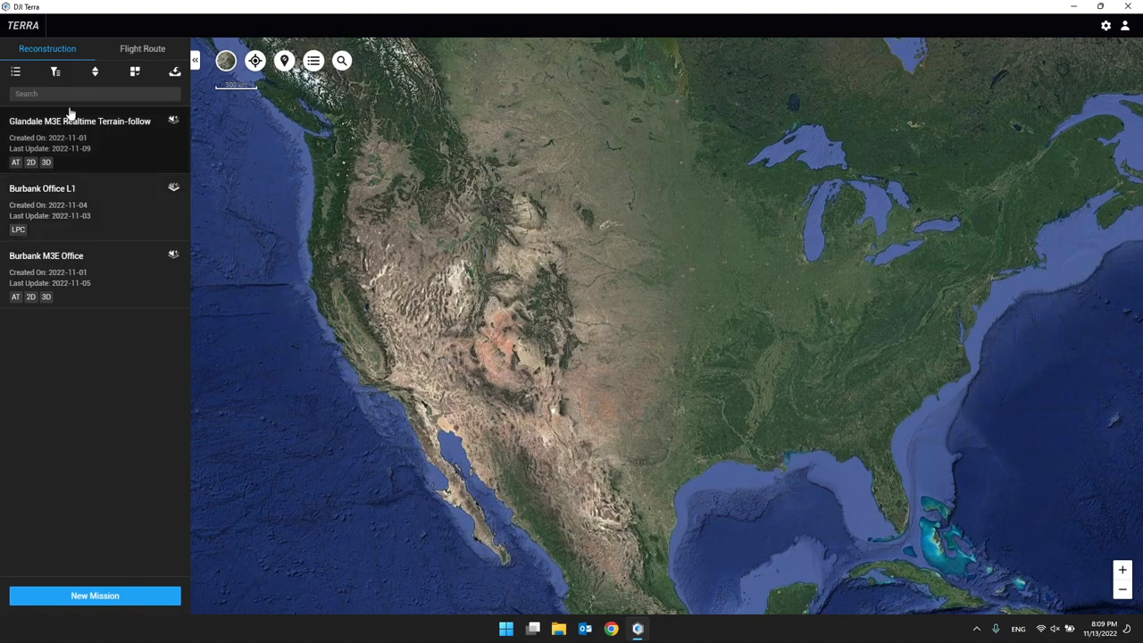
click(57, 73)
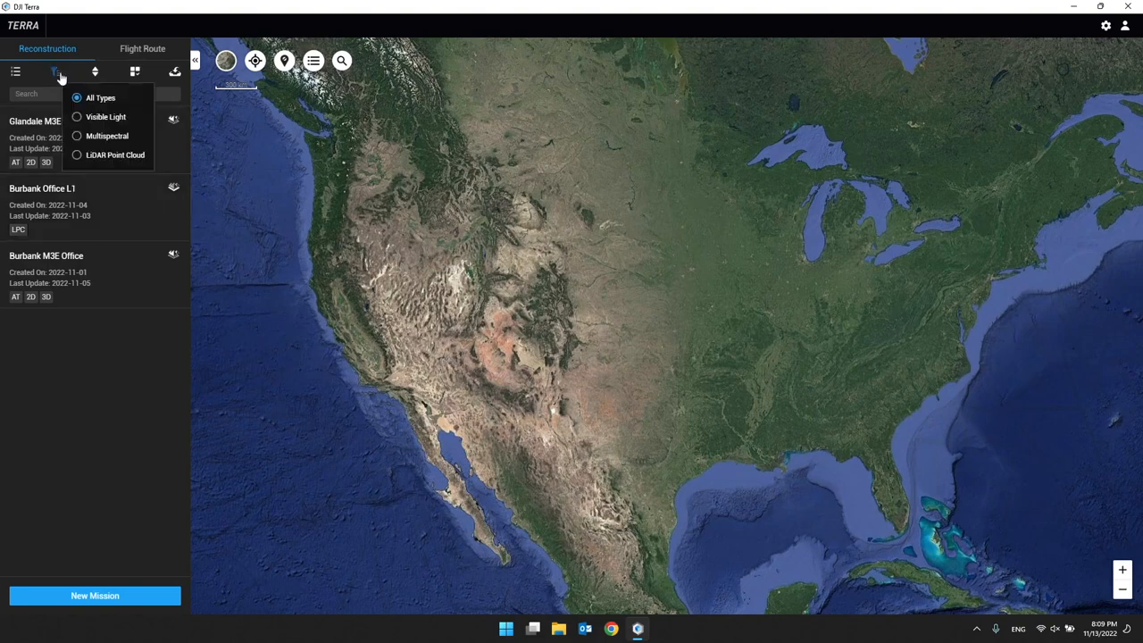
click(108, 120)
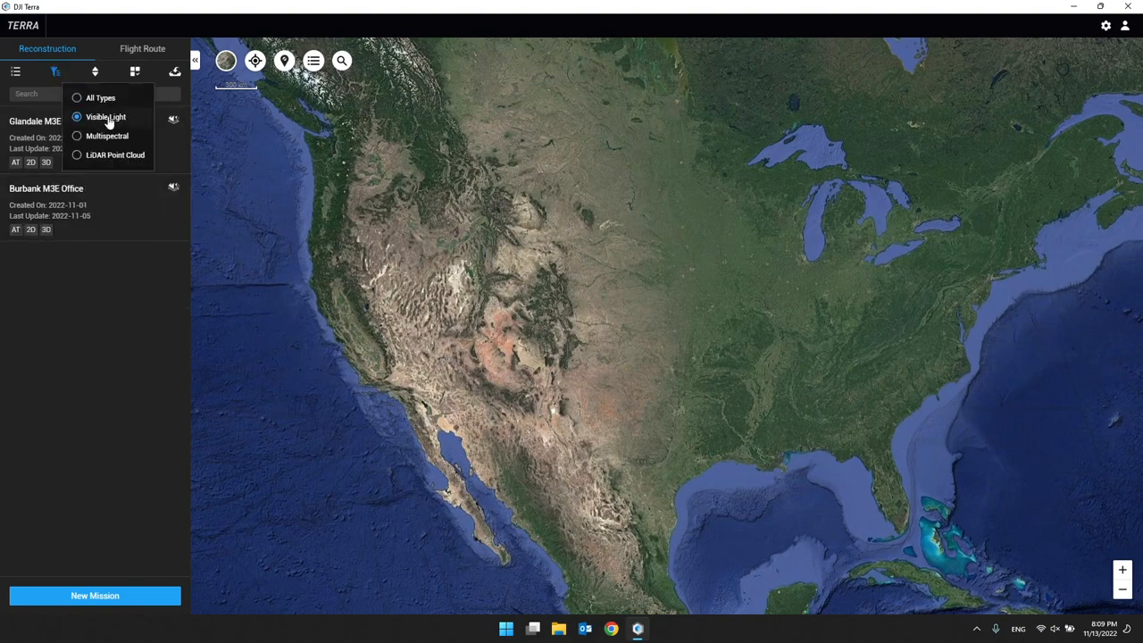
click(107, 120)
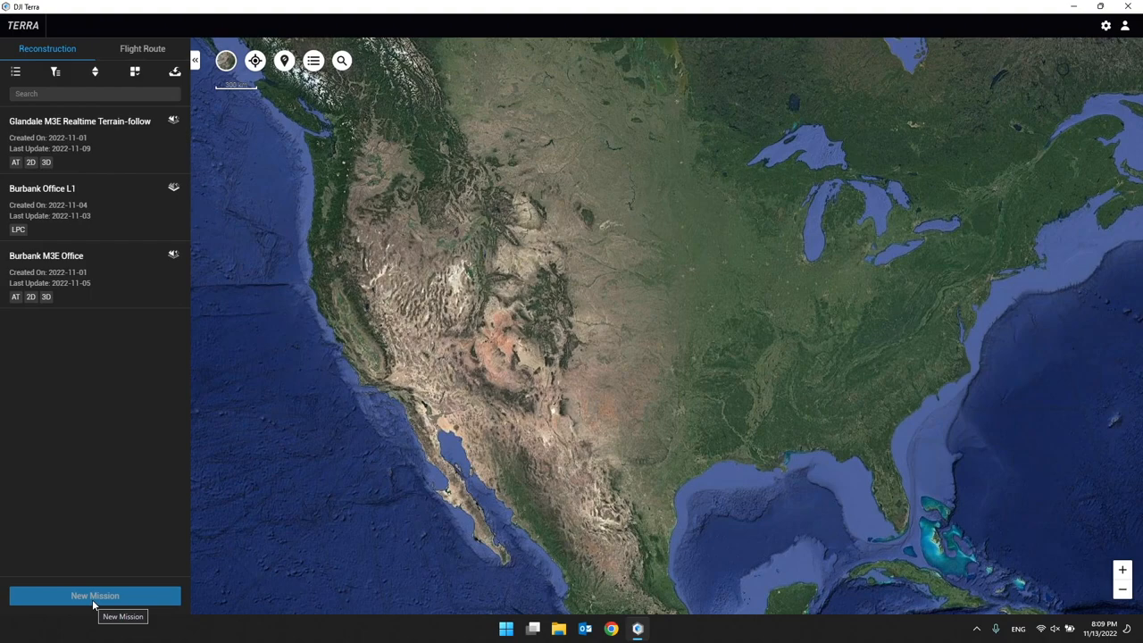
Step: Create a Visible Light reconstruction mission named "Mavic 3 Enterprise Scan 2D"
click(93, 601)
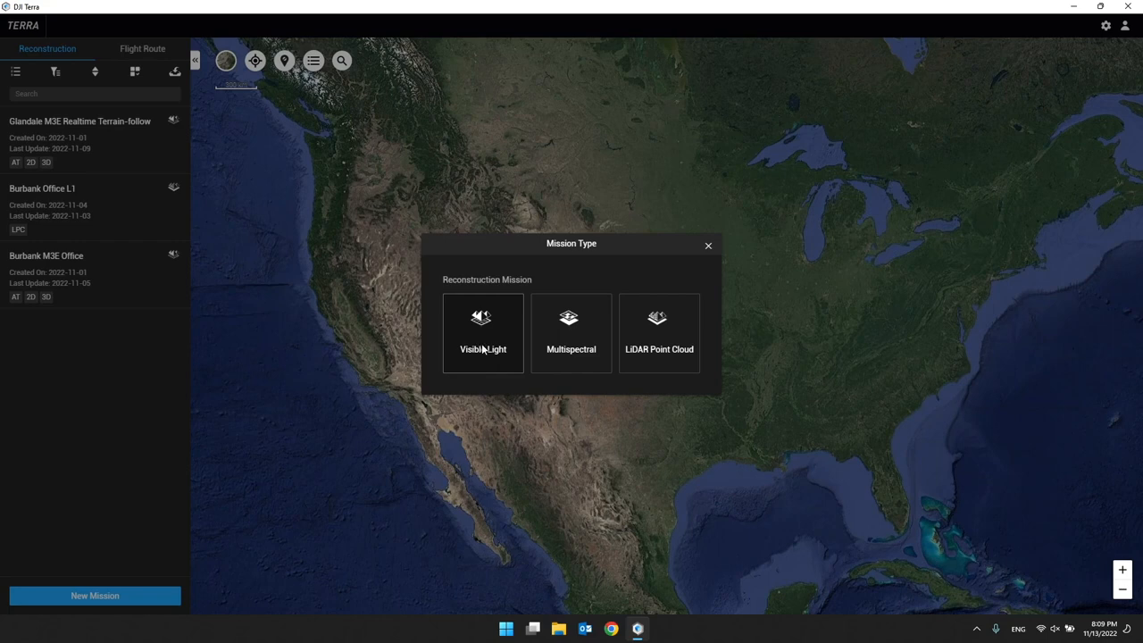
click(482, 349)
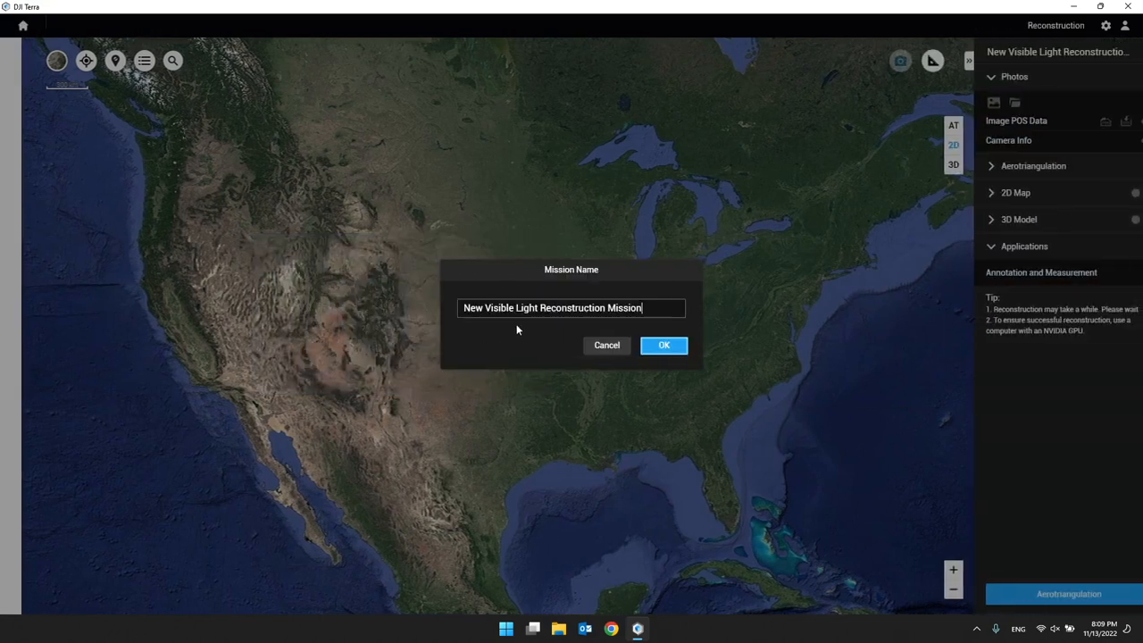
click(530, 309)
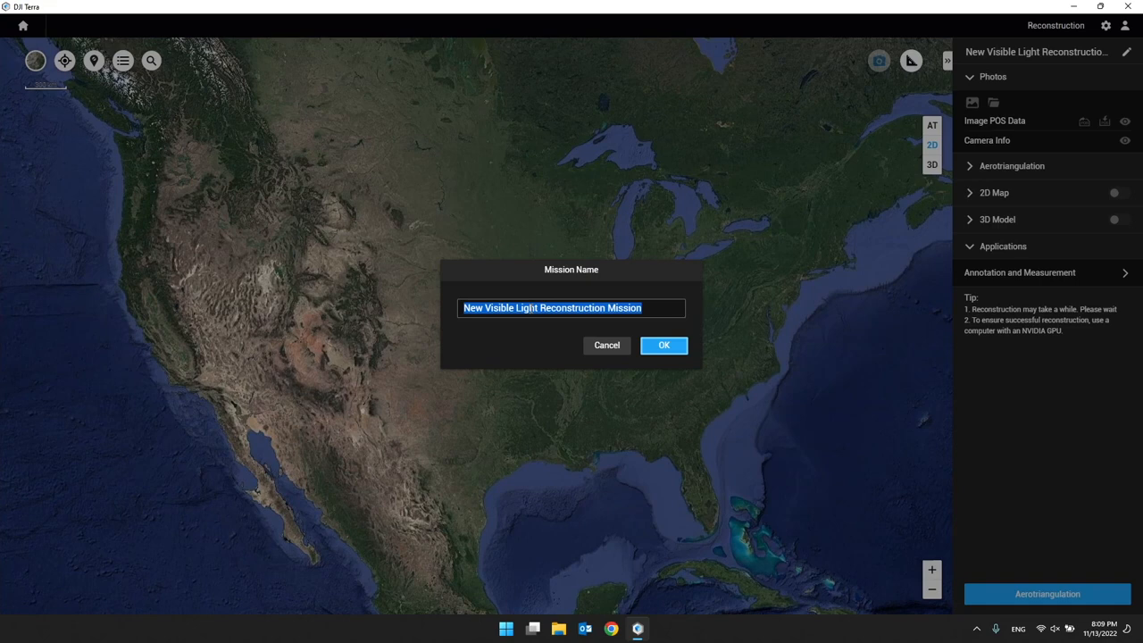
text(Mavic 3 Enterprise Scan 2D)
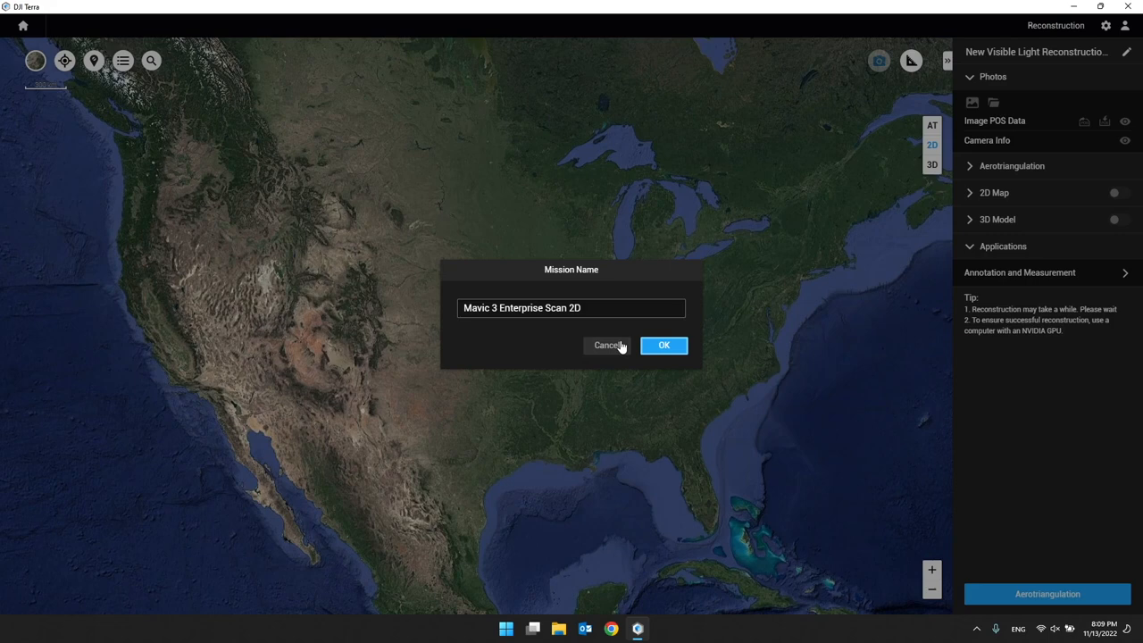
click(662, 345)
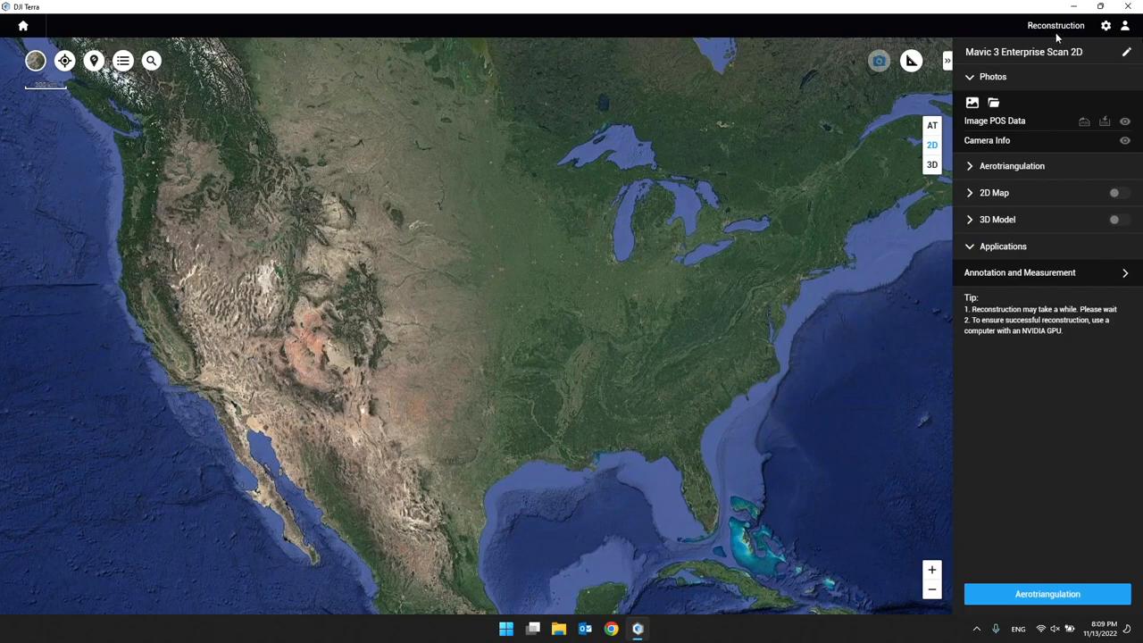
Step: Return to the mission list and reopen the Mavic 3 Enterprise Scan 2D mission
click(23, 31)
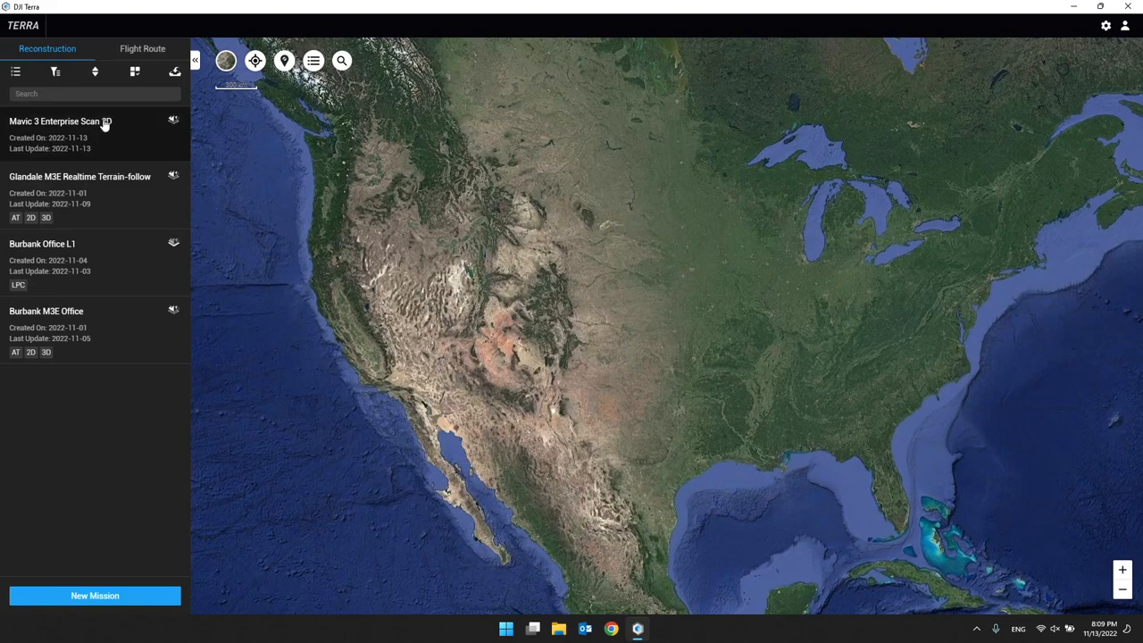
click(173, 122)
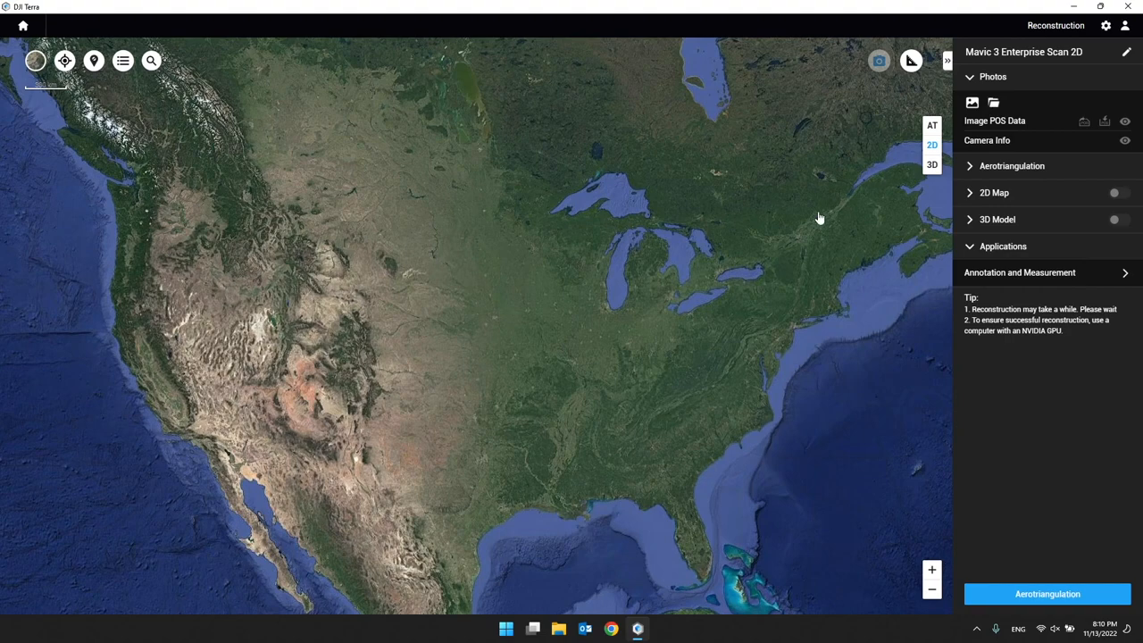
drag(812, 212, 834, 181)
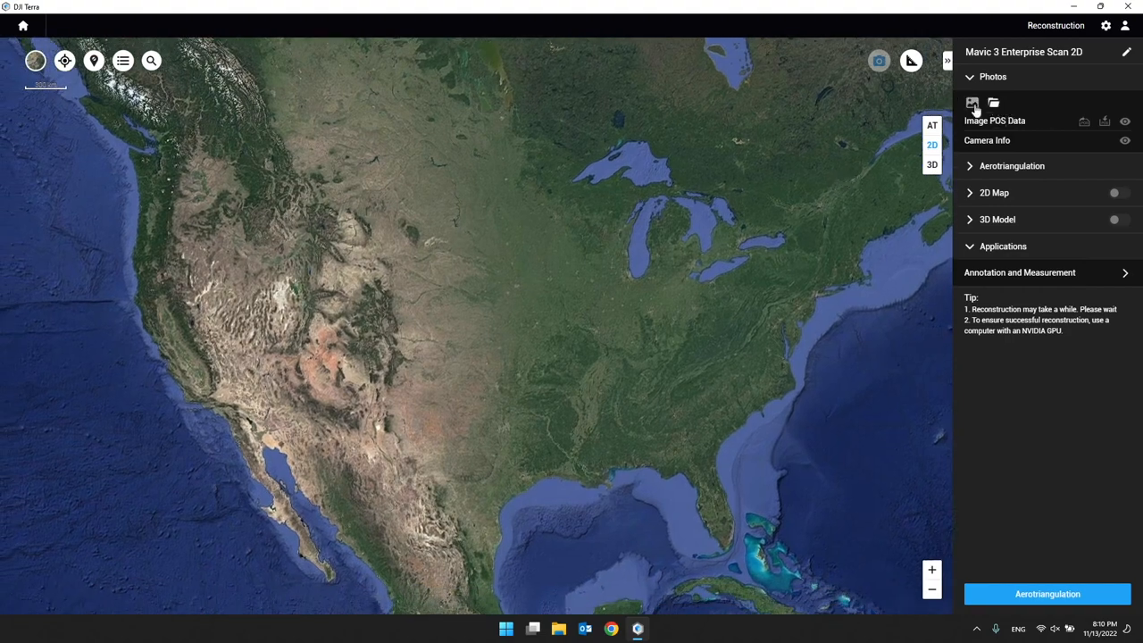
click(973, 104)
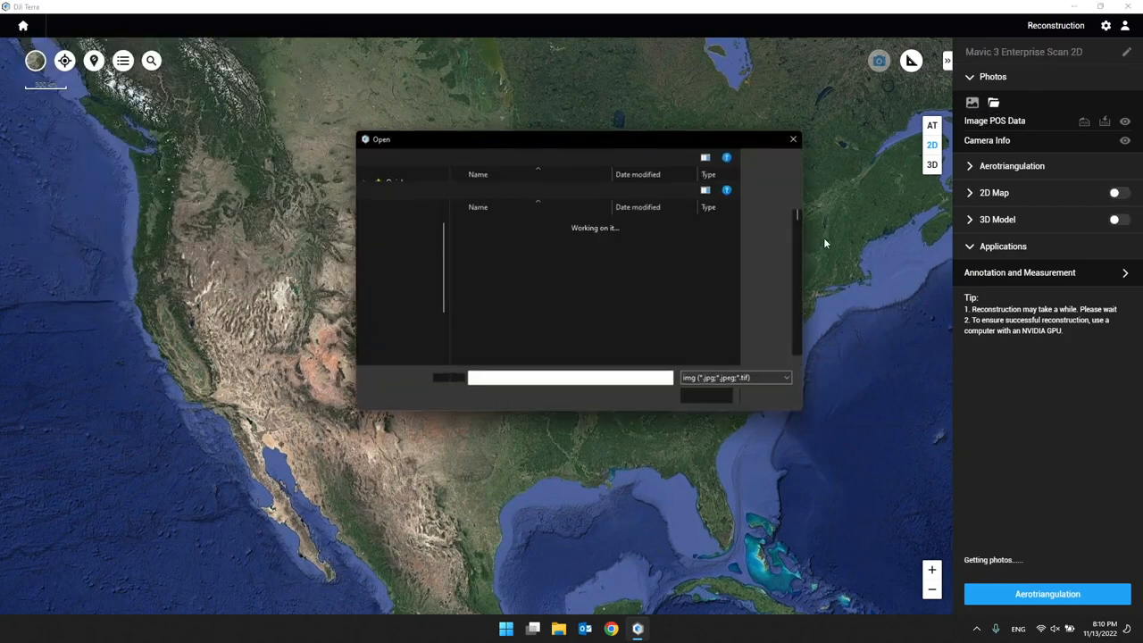
double_click(673, 136)
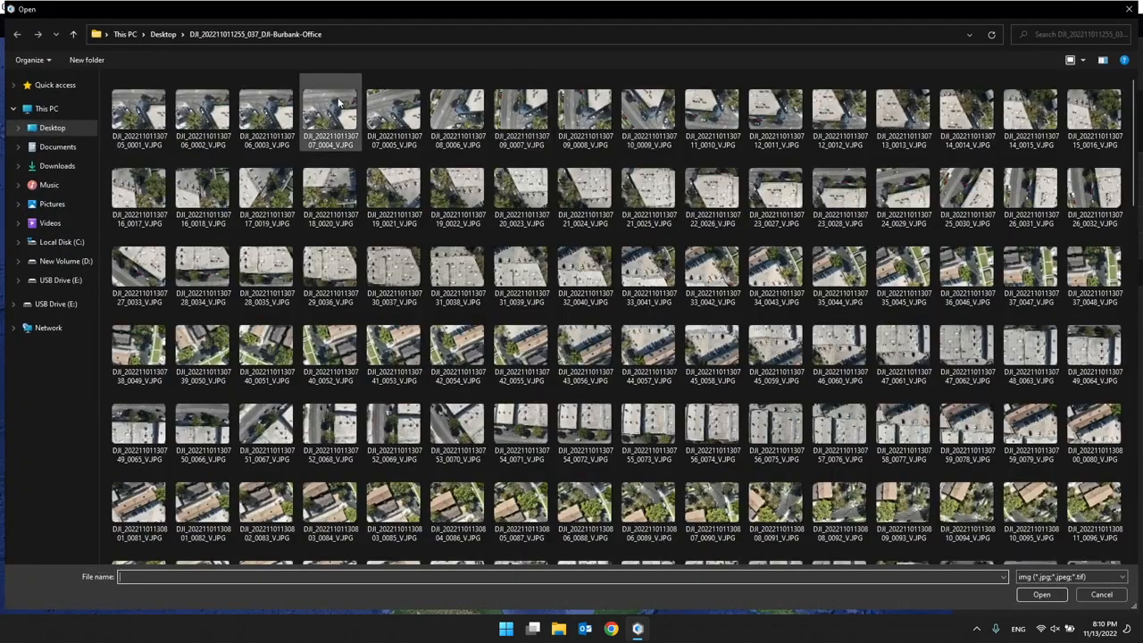
click(168, 36)
double_click(203, 107)
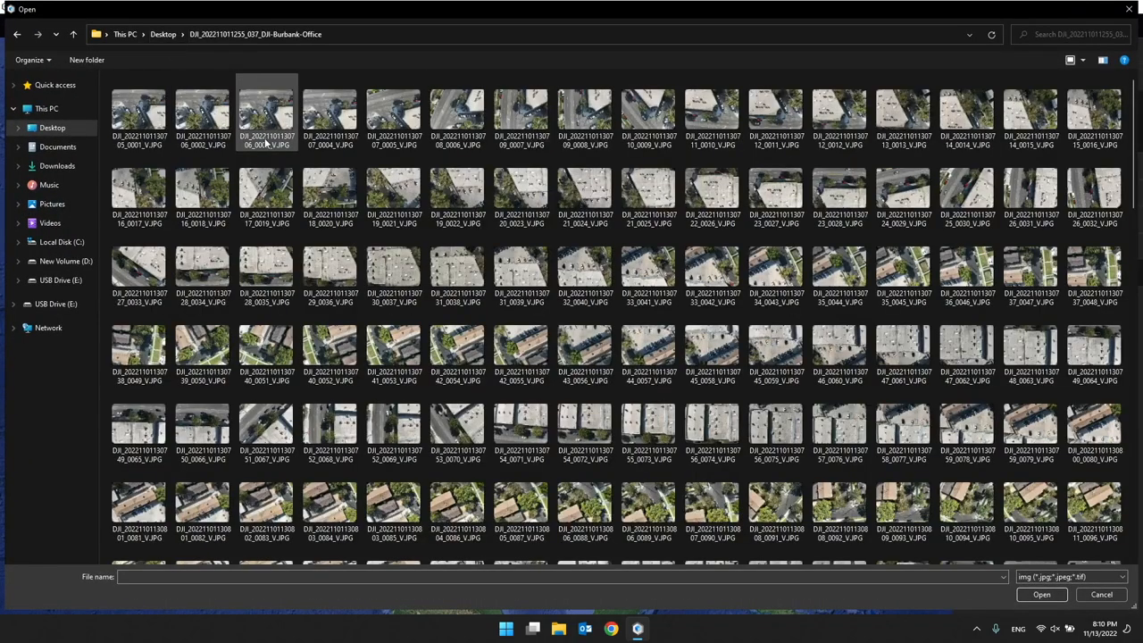
click(138, 116)
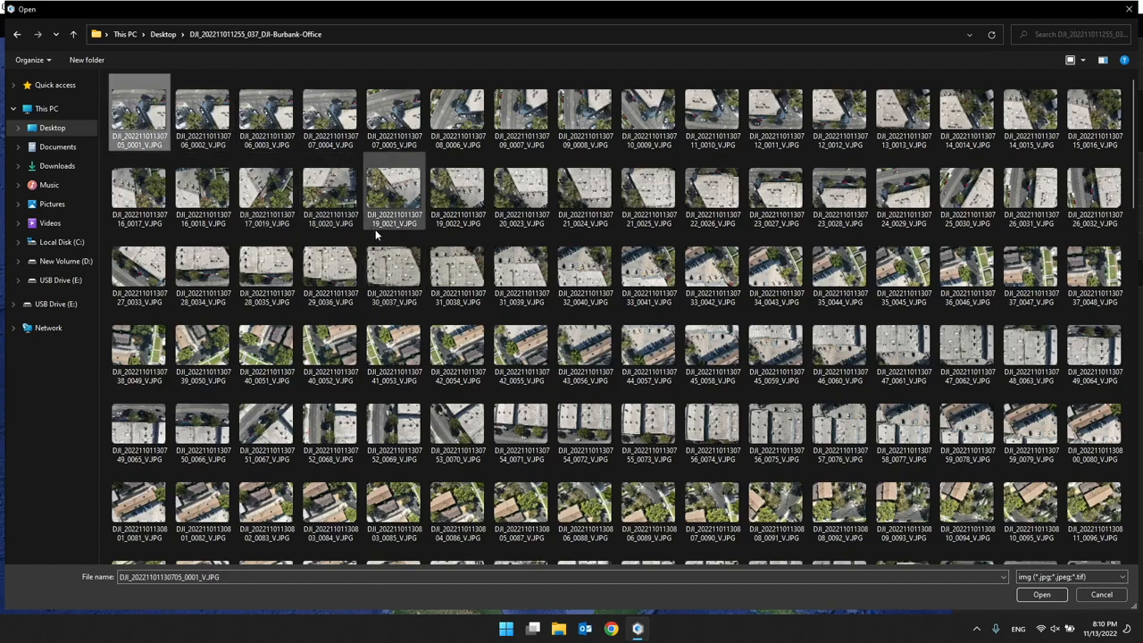
scroll(374, 229, down, 15)
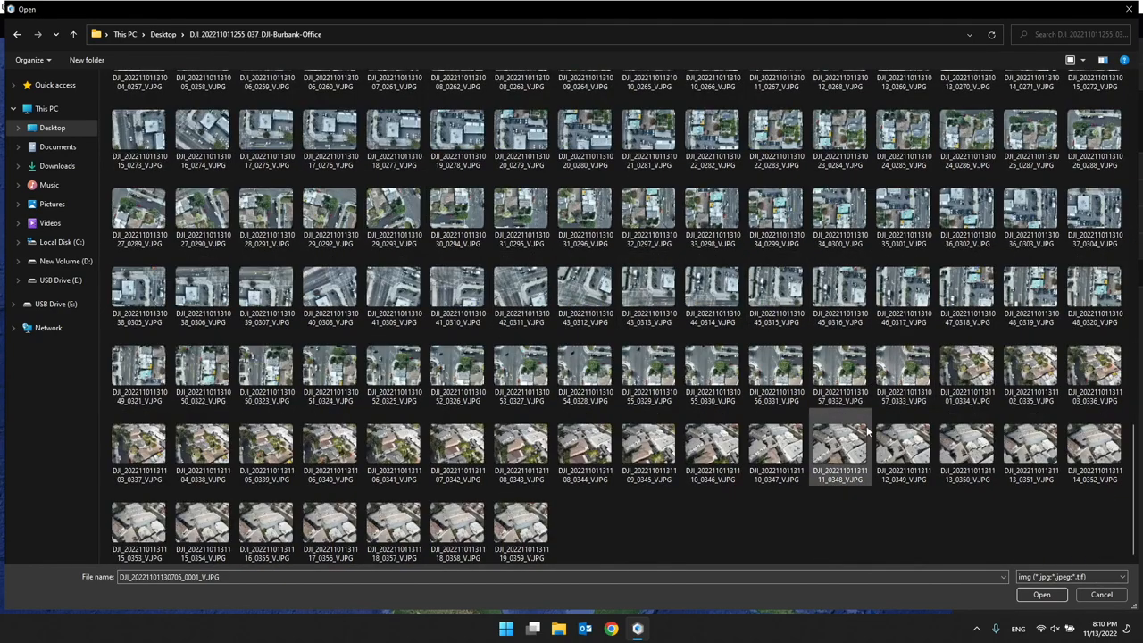
shift+click(844, 455)
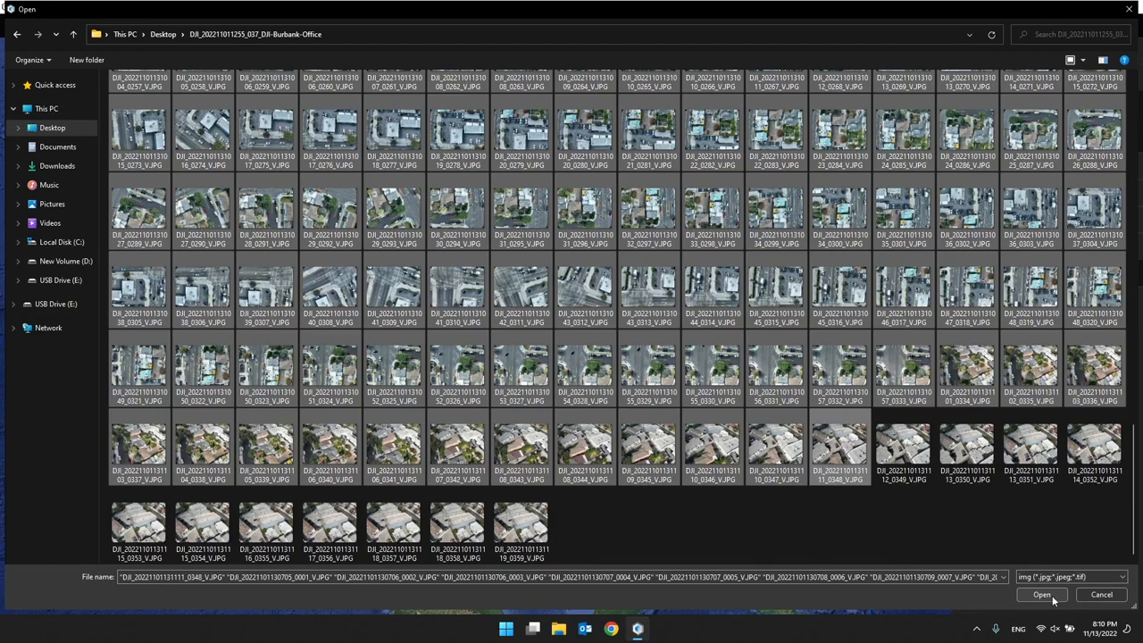
click(1115, 598)
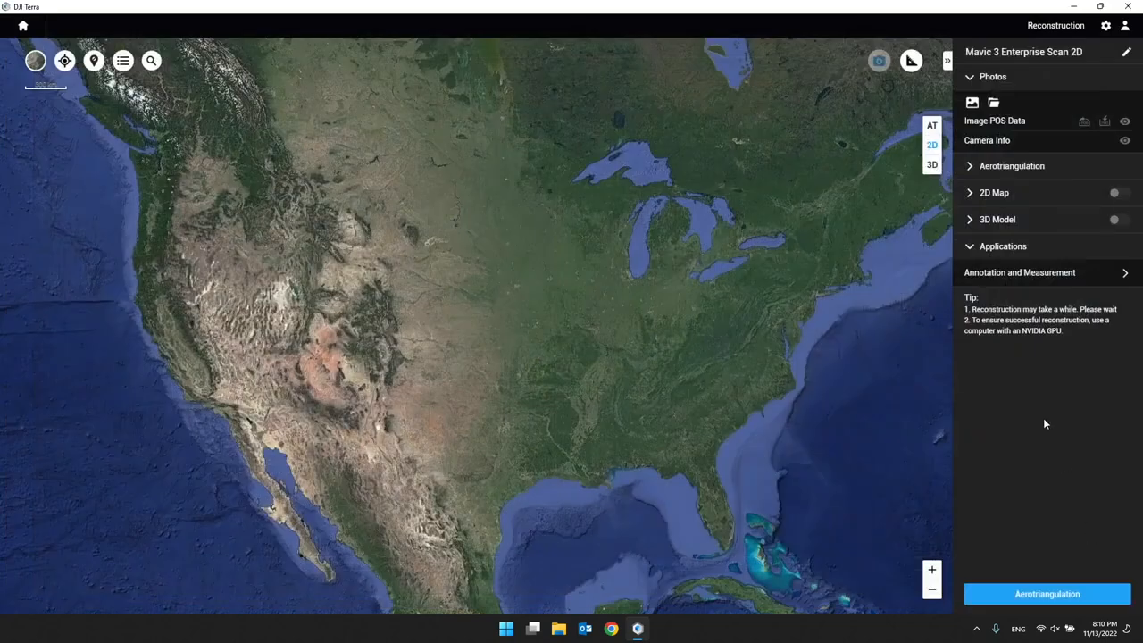
click(994, 104)
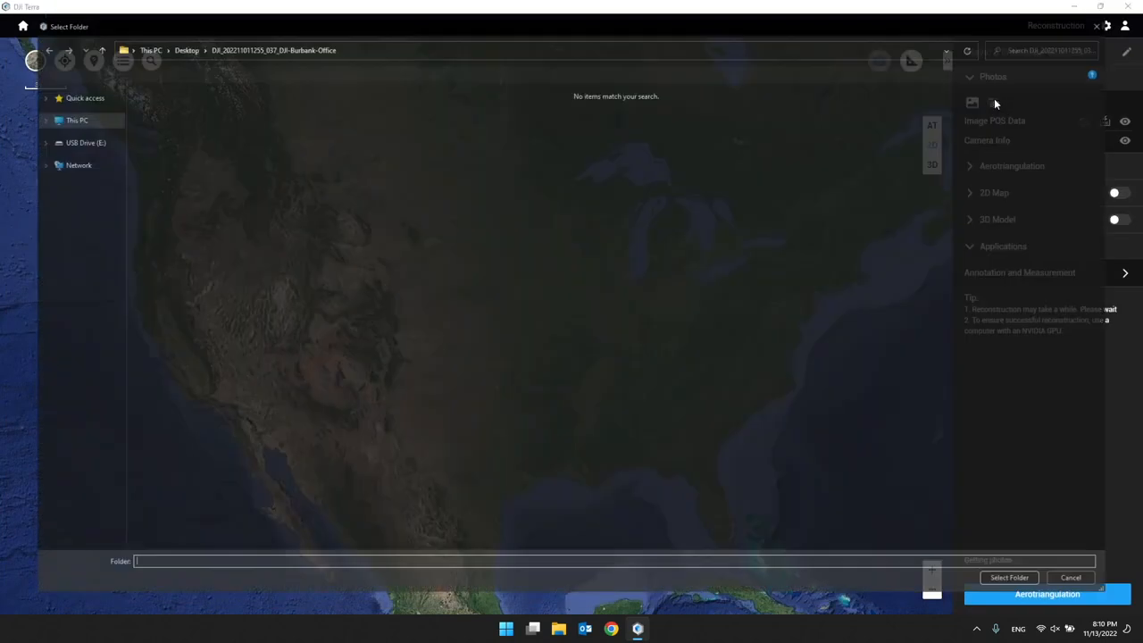
click(163, 34)
click(230, 109)
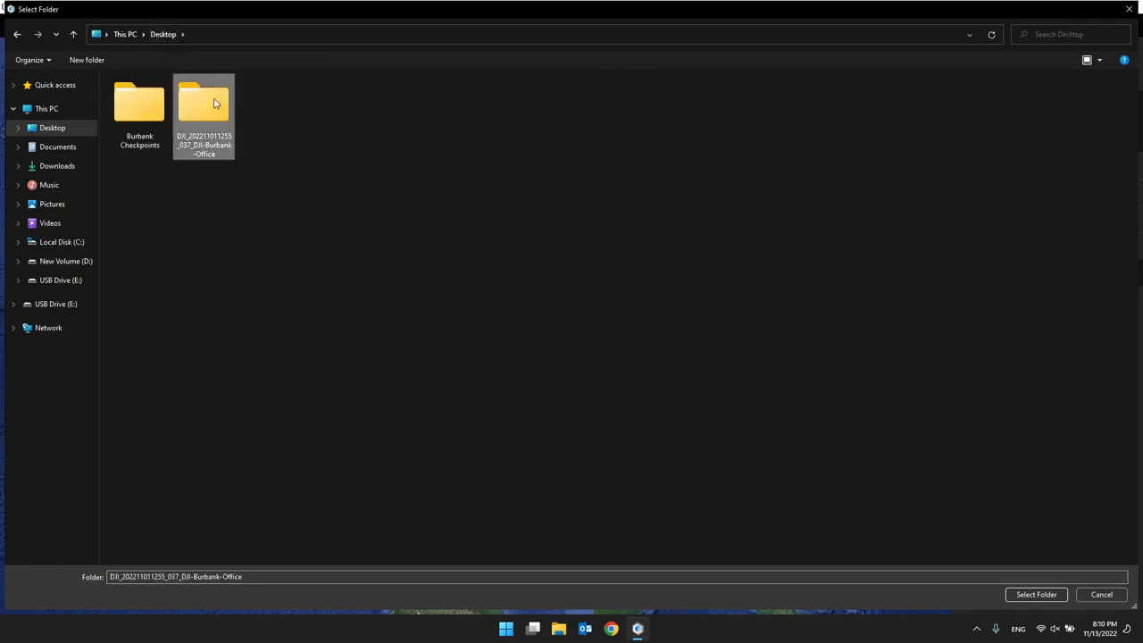
click(1028, 595)
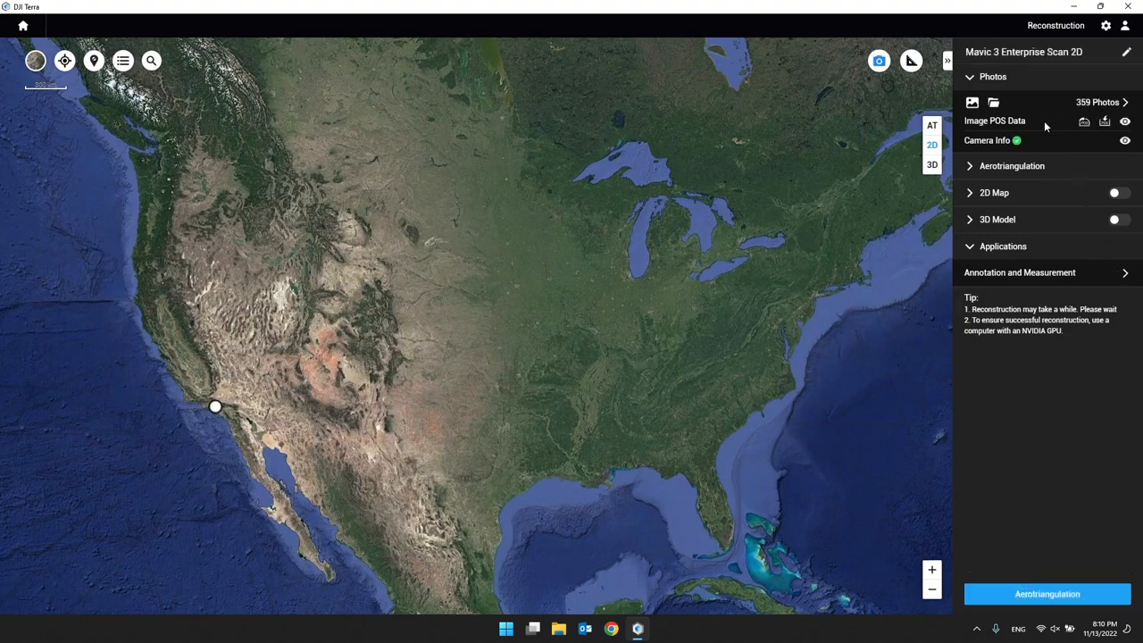
click(993, 102)
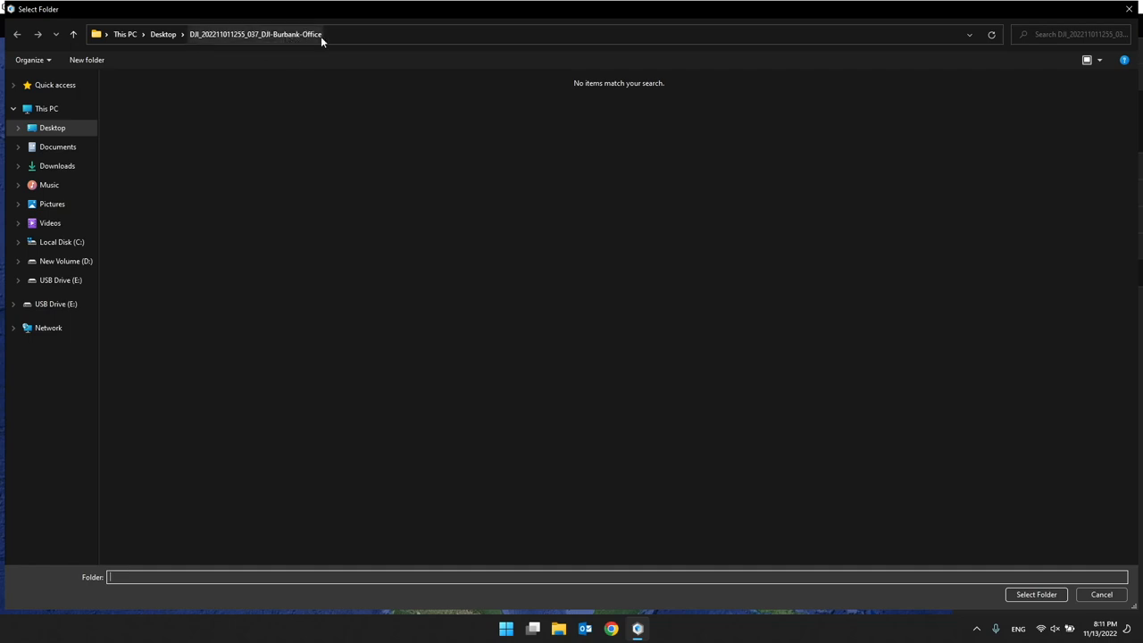
drag(407, 188, 222, 69)
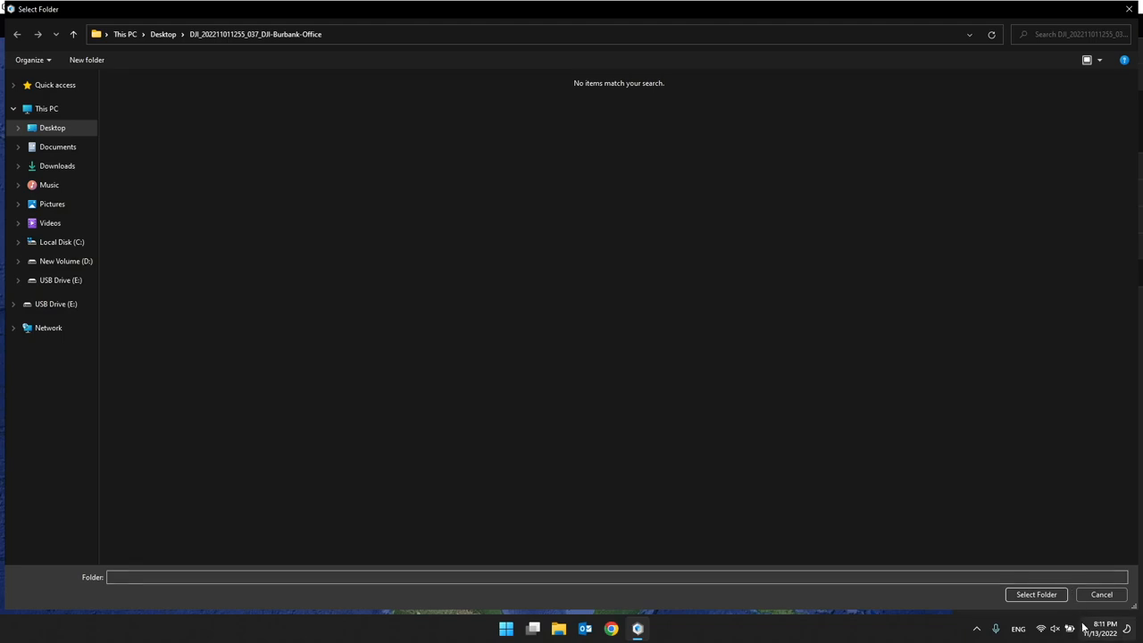
click(1101, 593)
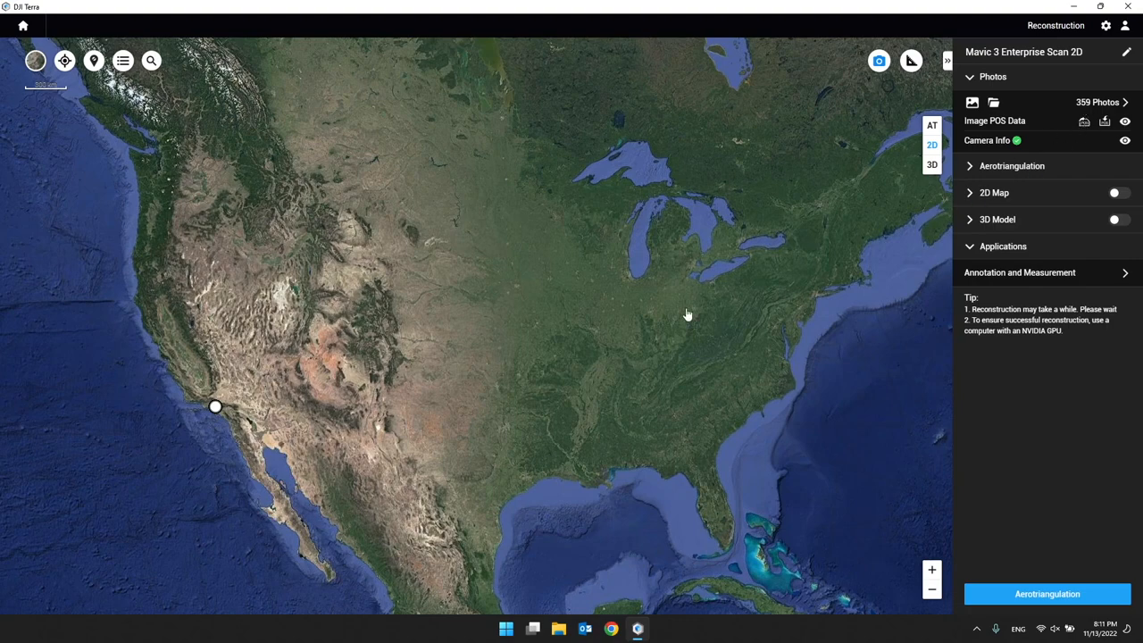
Step: Locate the imported photos on the map by going from the Southern California marker down to the Burbank block
mouse_move(216, 408)
mouse_down()
mouse_move(421, 336)
mouse_move(516, 353)
mouse_up()
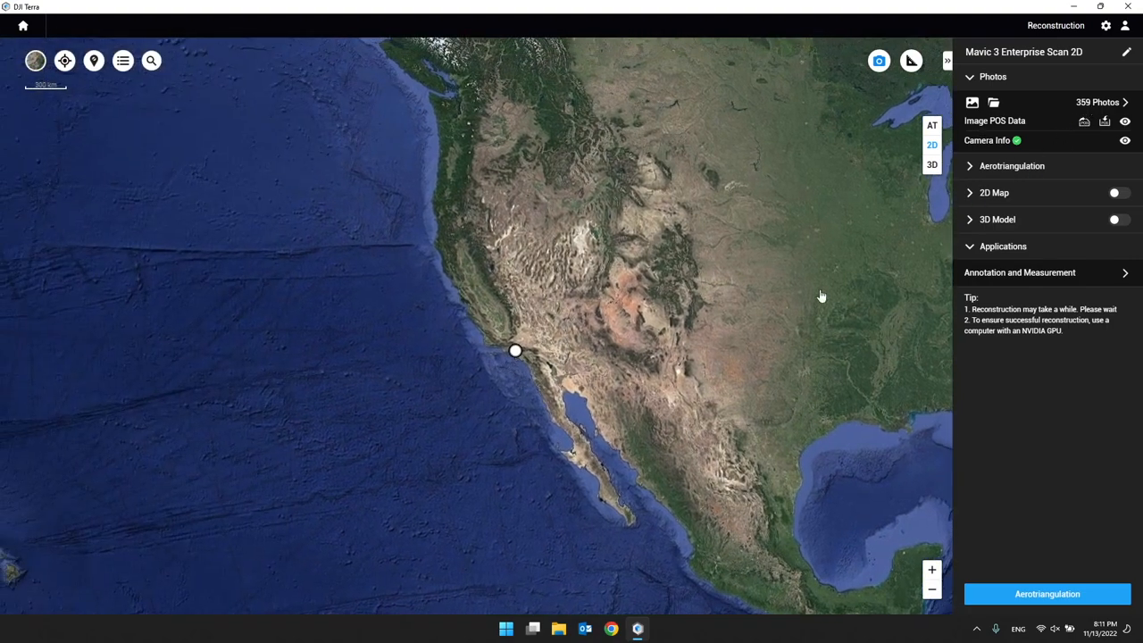
scroll(517, 361, up, 2)
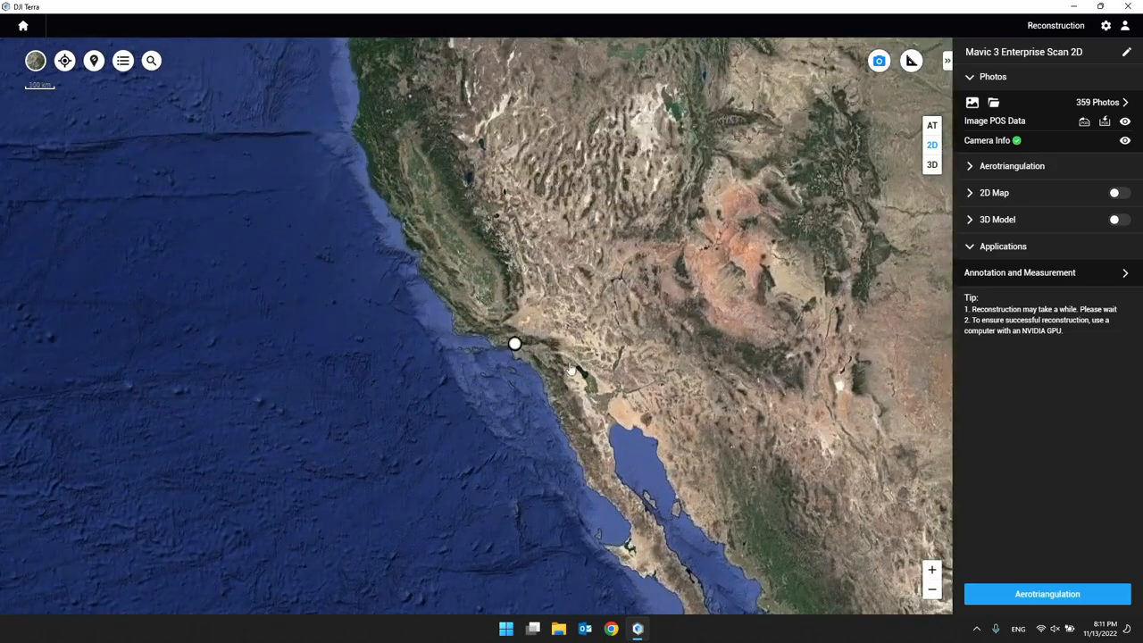
scroll(517, 363, up, 1)
scroll(517, 362, up, 2)
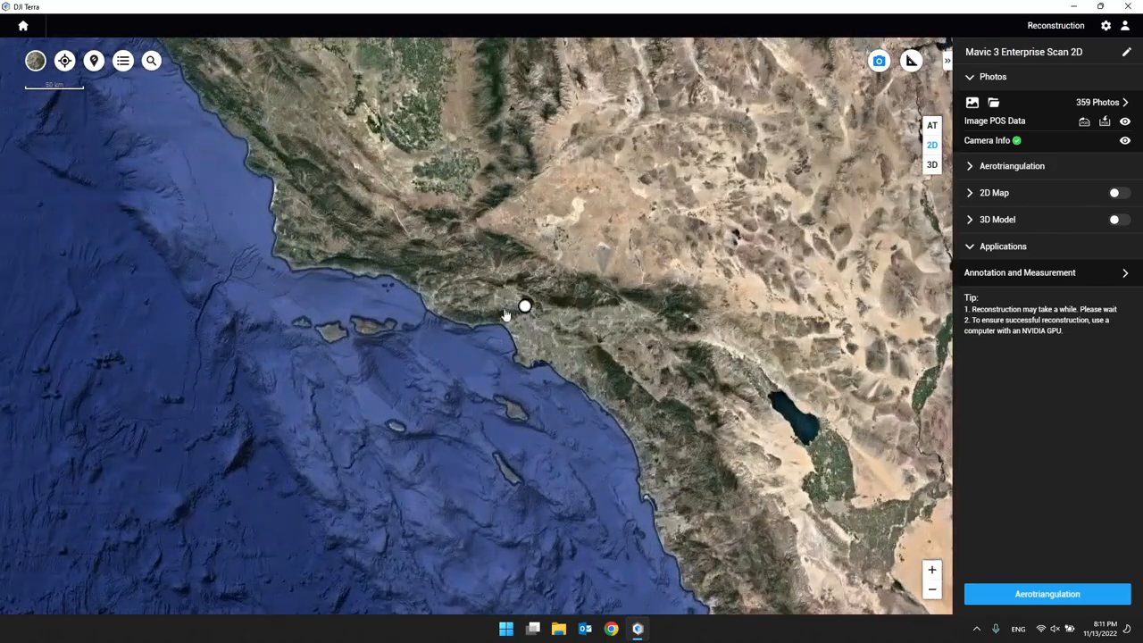
scroll(504, 330, up, 3)
scroll(482, 314, up, 2)
scroll(492, 308, up, 4)
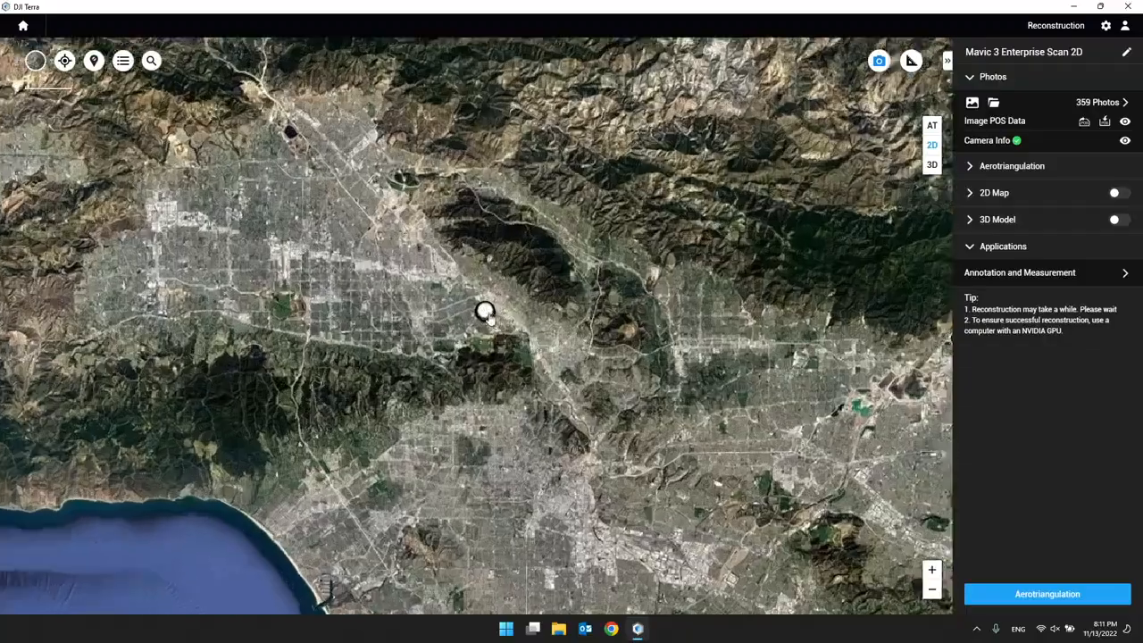
scroll(516, 295, up, 2)
scroll(508, 309, up, 3)
scroll(501, 317, up, 1)
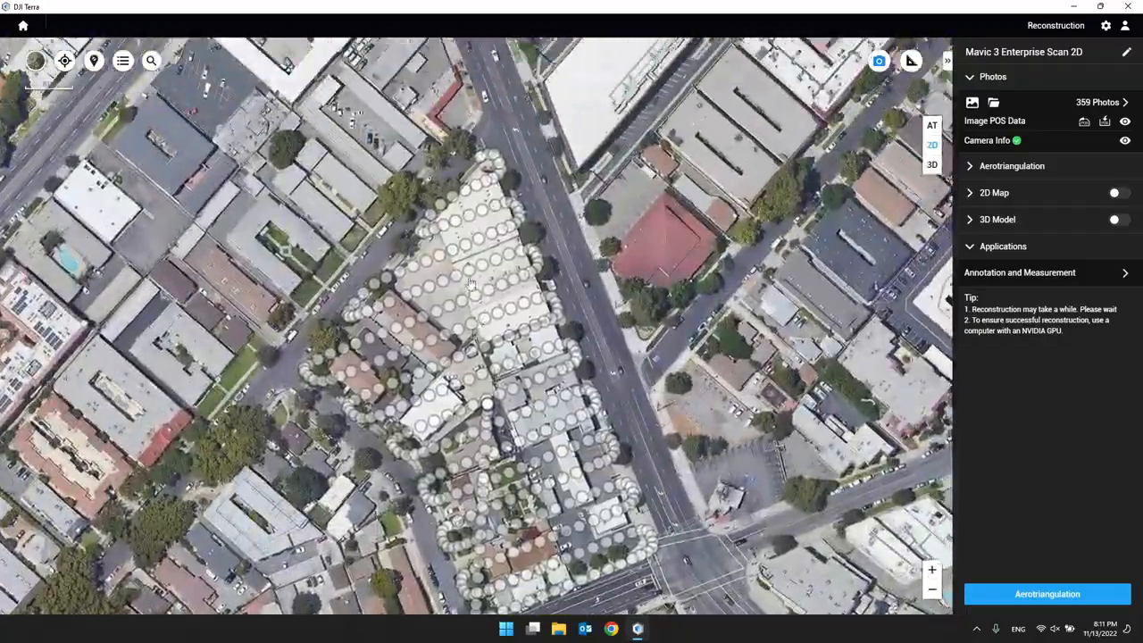
Step: Examine the individual photo capture points over the office roof and the coverage of the whole surveyed block
scroll(496, 329, up, 3)
scroll(494, 333, up, 3)
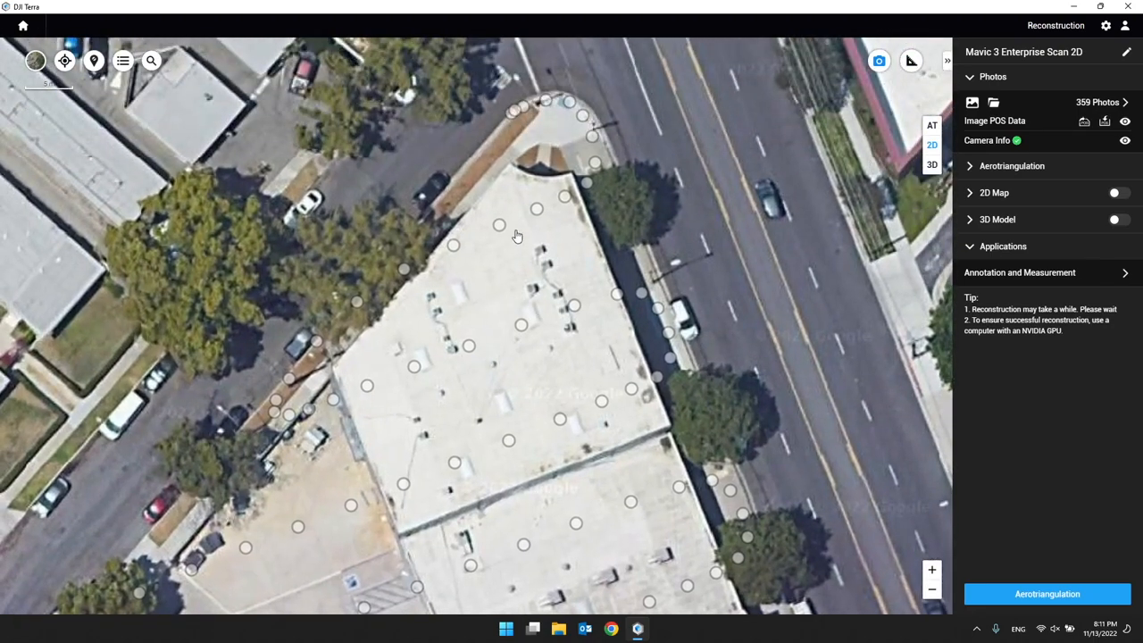
scroll(516, 237, down, 4)
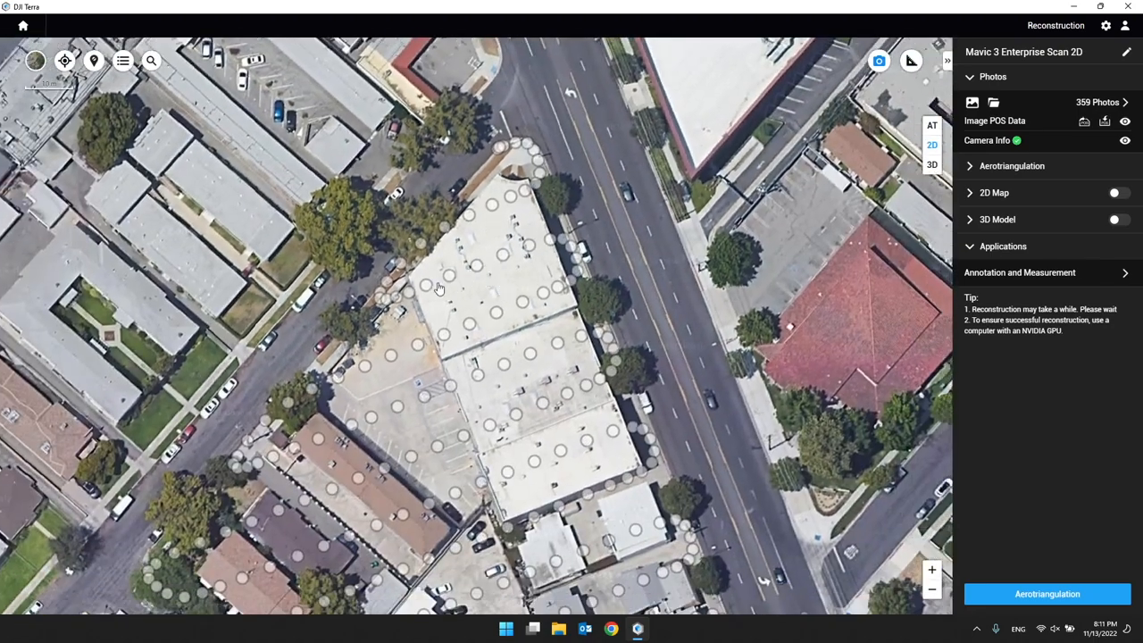
drag(496, 337, 444, 230)
drag(501, 378, 532, 328)
scroll(505, 360, down, 2)
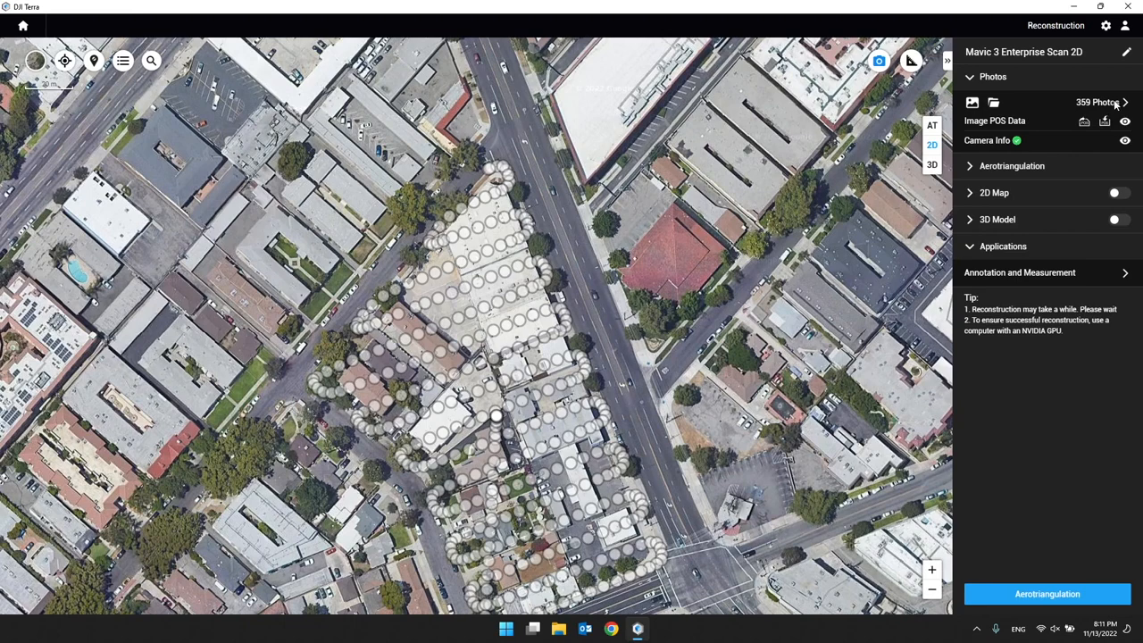
drag(657, 402, 639, 316)
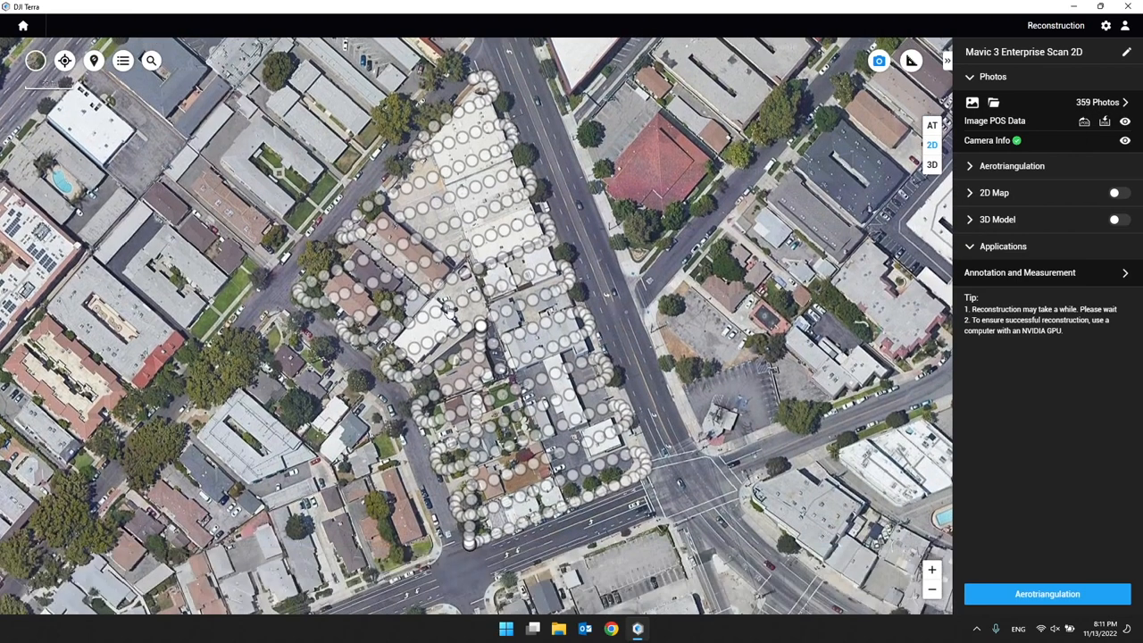
drag(521, 442, 478, 442)
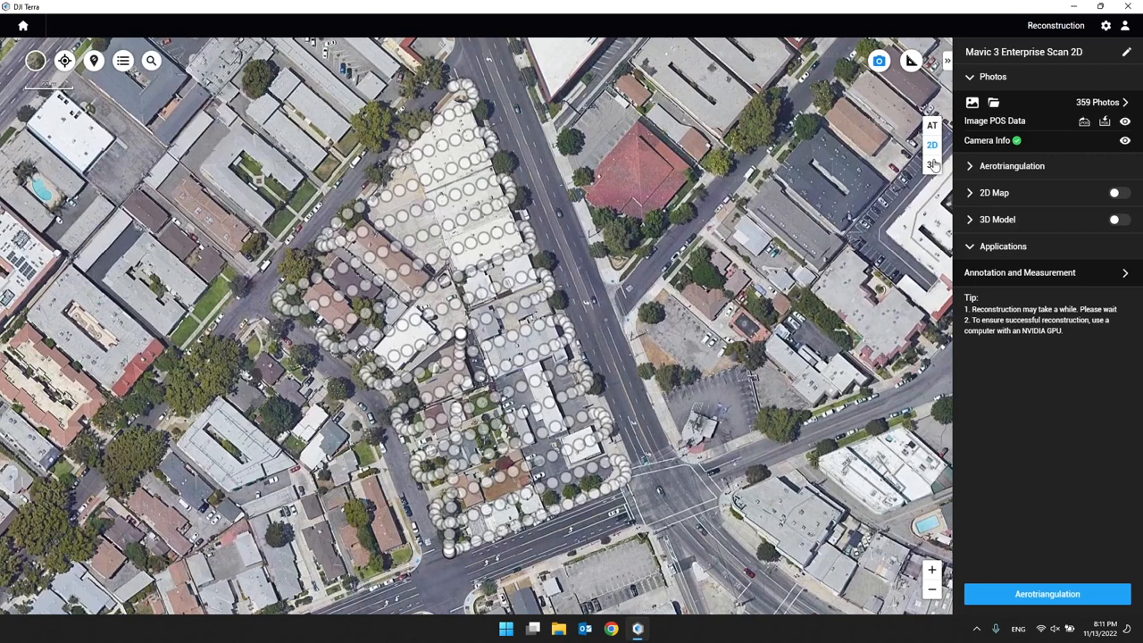
Step: Expand the Burbank office folder in the photo list, highlight photos 0041 to 0043 on the map, and clear the selection
click(1108, 104)
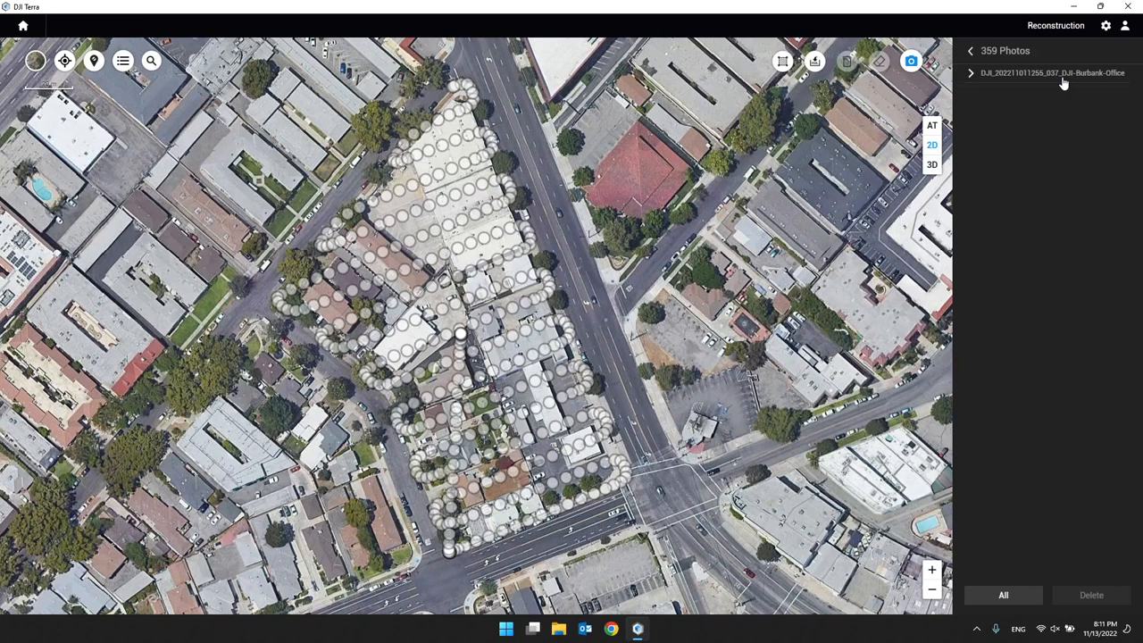
click(973, 77)
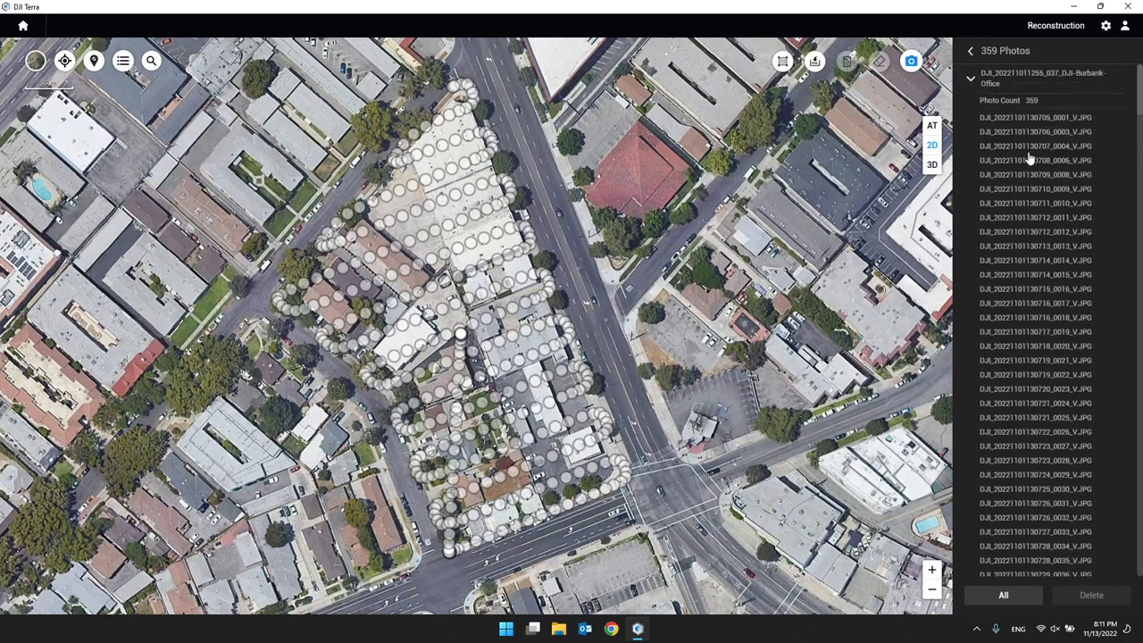
scroll(1027, 158, down, 5)
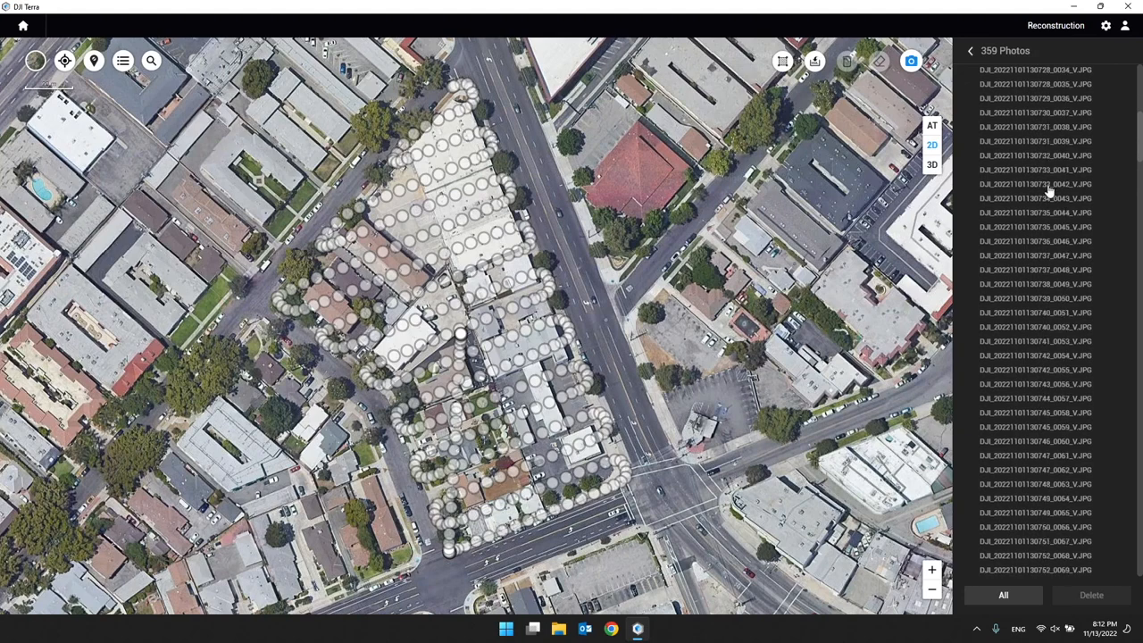
click(1050, 185)
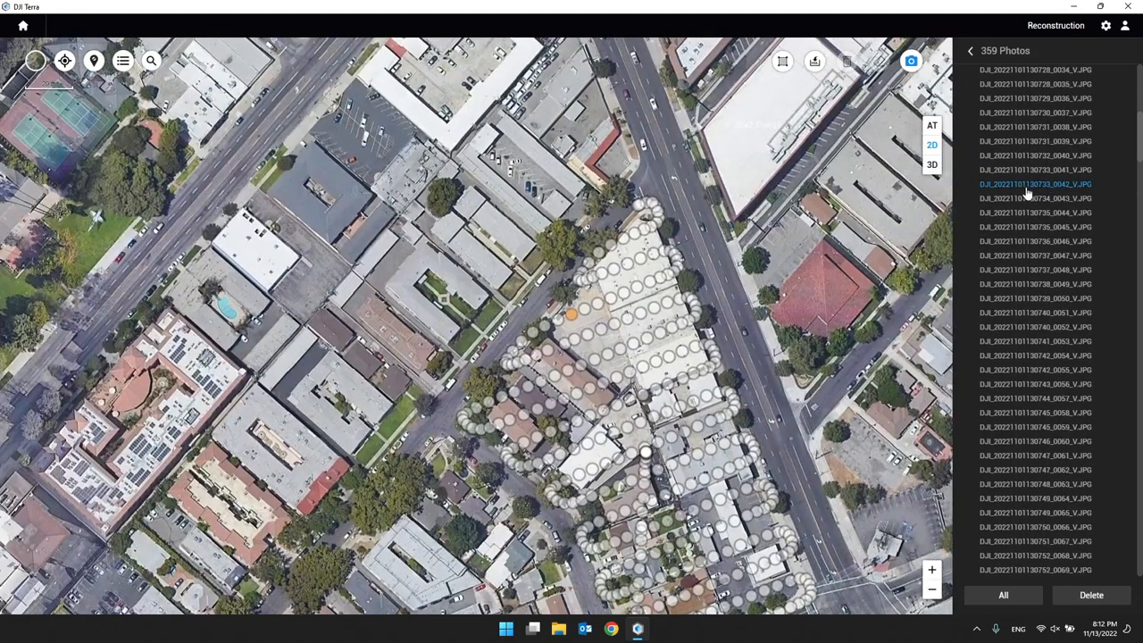
ctrl+click(1027, 198)
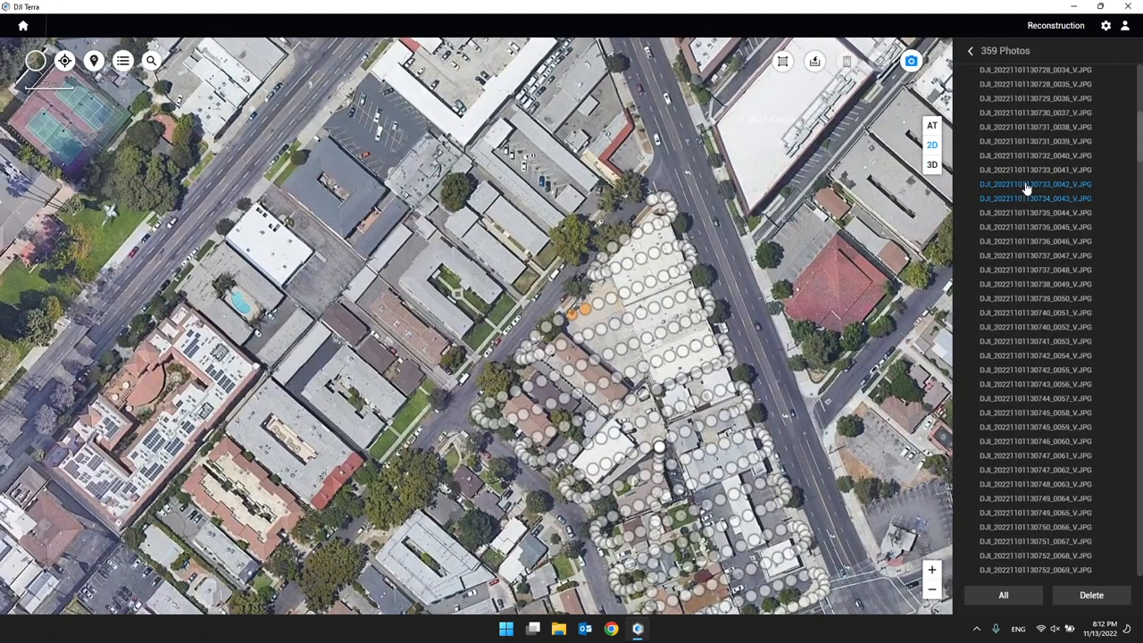
ctrl+click(1018, 169)
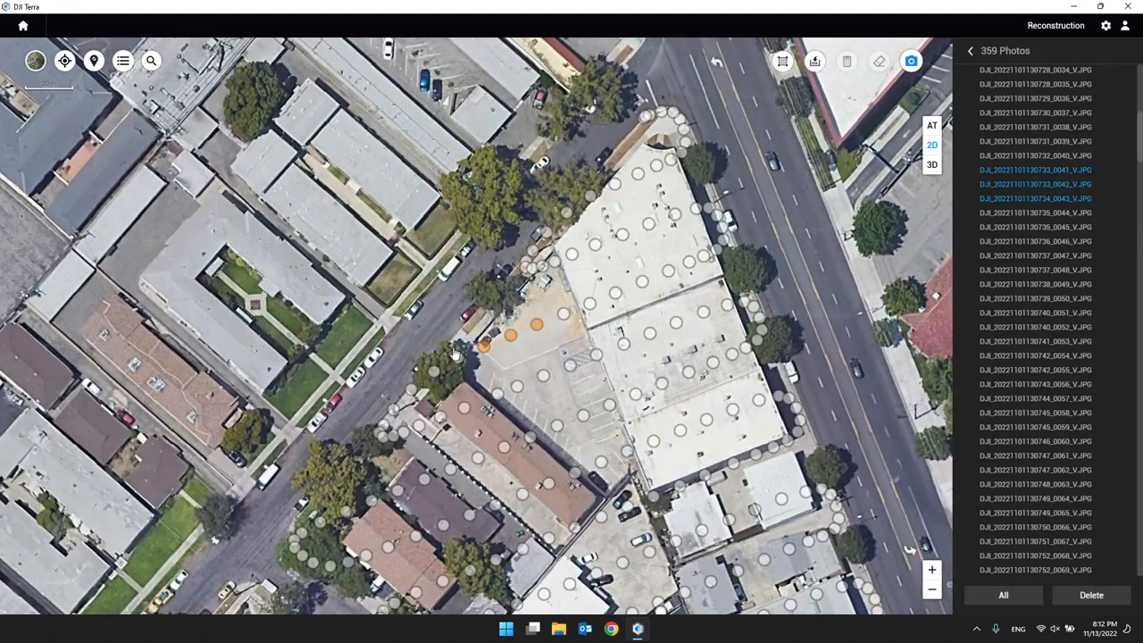
click(1020, 170)
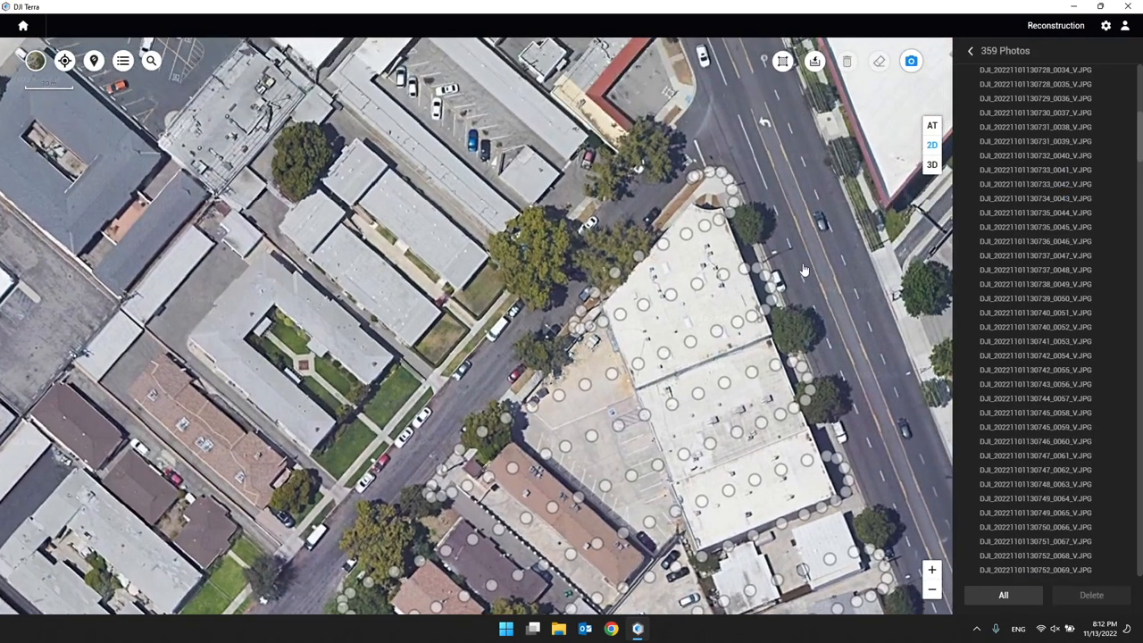
Step: Highlight photos 0001 through 0041 over the office roof by extending the list selection in stages, and clear the selection by reopening the list
scroll(996, 298, up, 5)
scroll(1003, 290, up, 3)
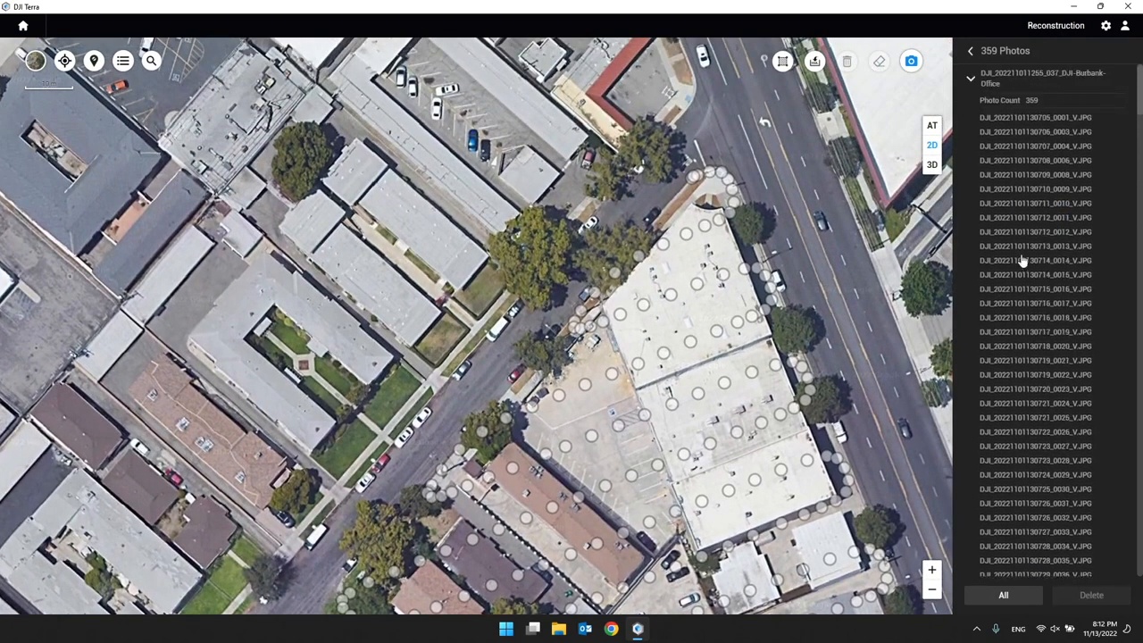
scroll(661, 286, down, 2)
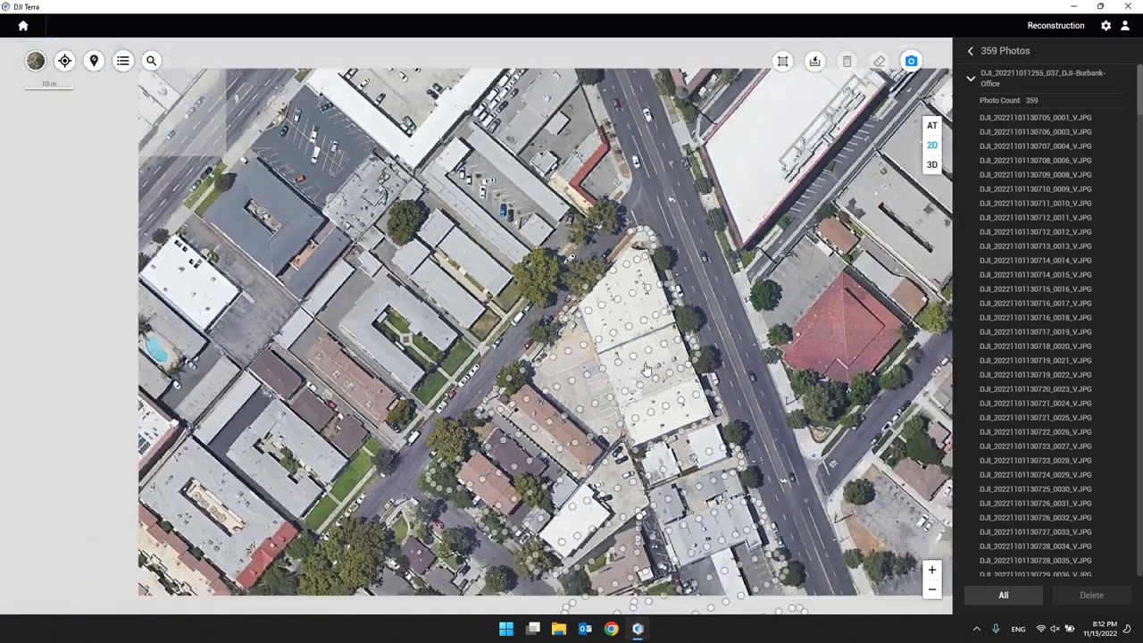
scroll(645, 361, down, 2)
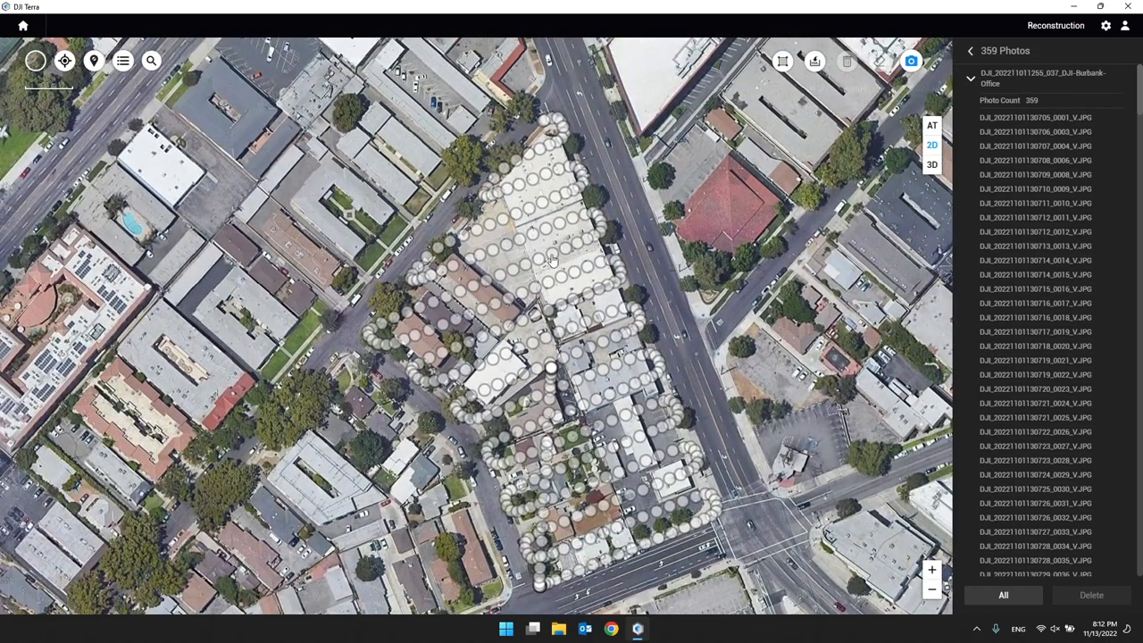
scroll(539, 179, up, 2)
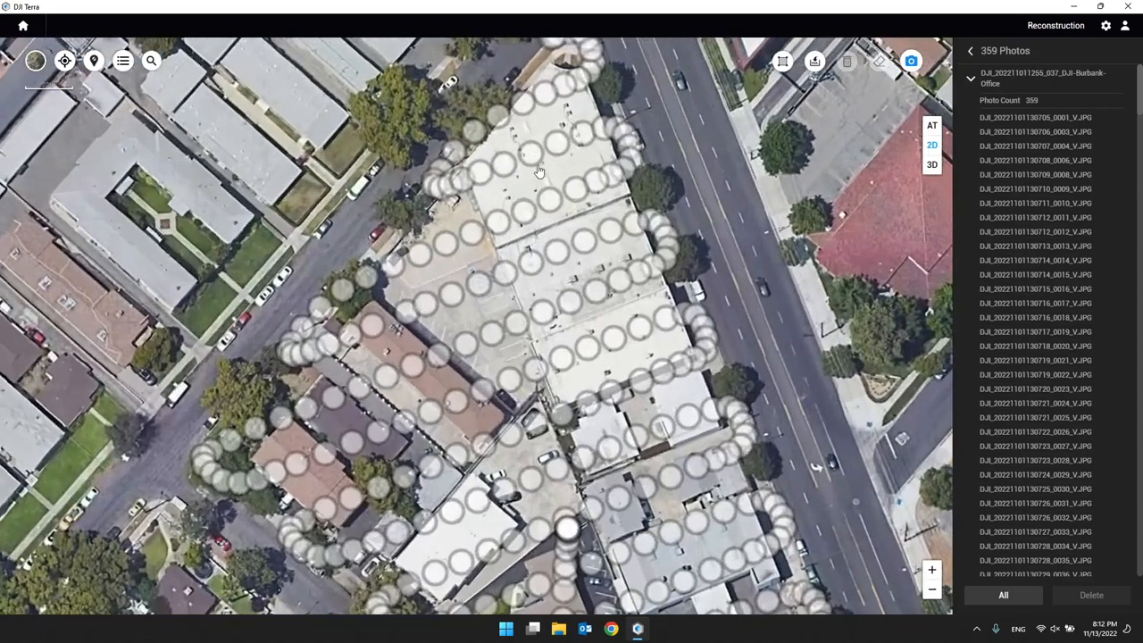
scroll(487, 404, up, 2)
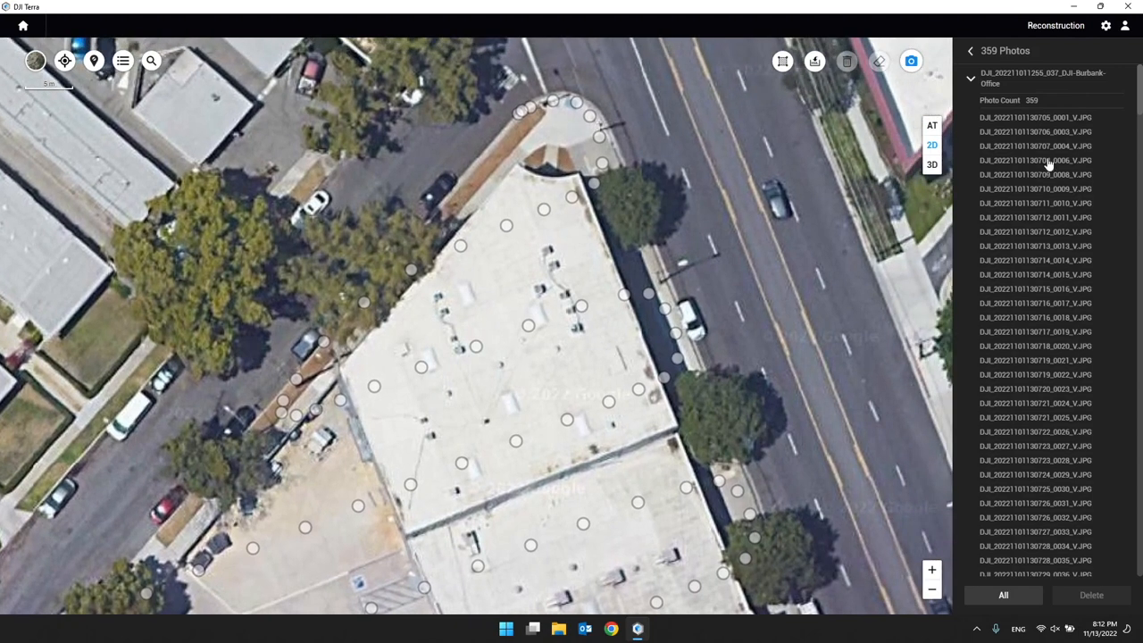
click(1036, 118)
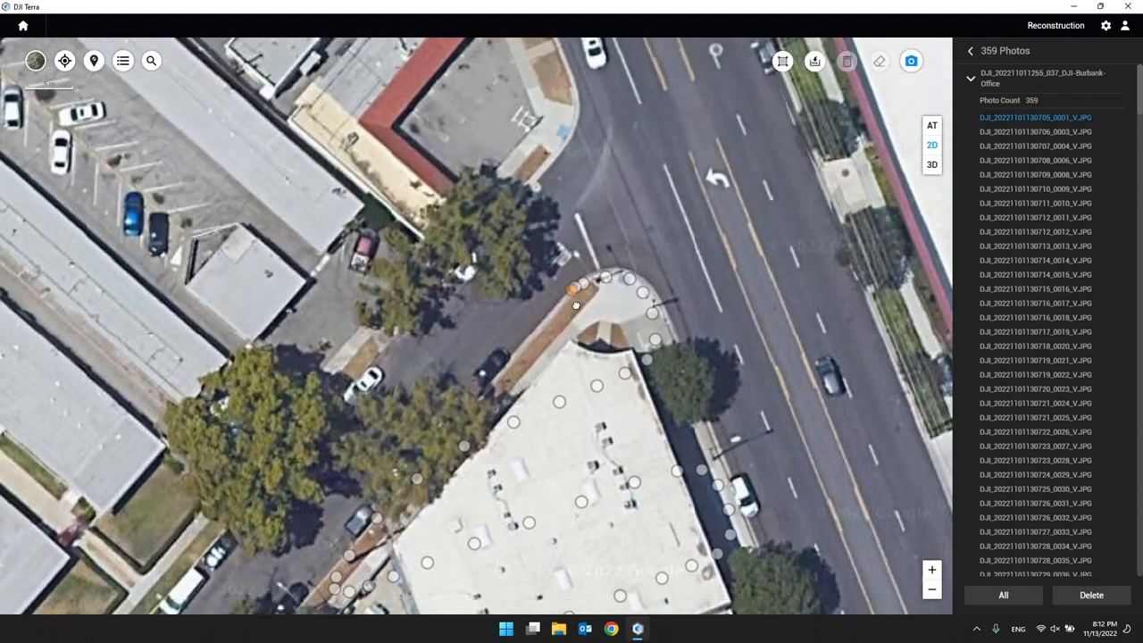
shift+click(1036, 374)
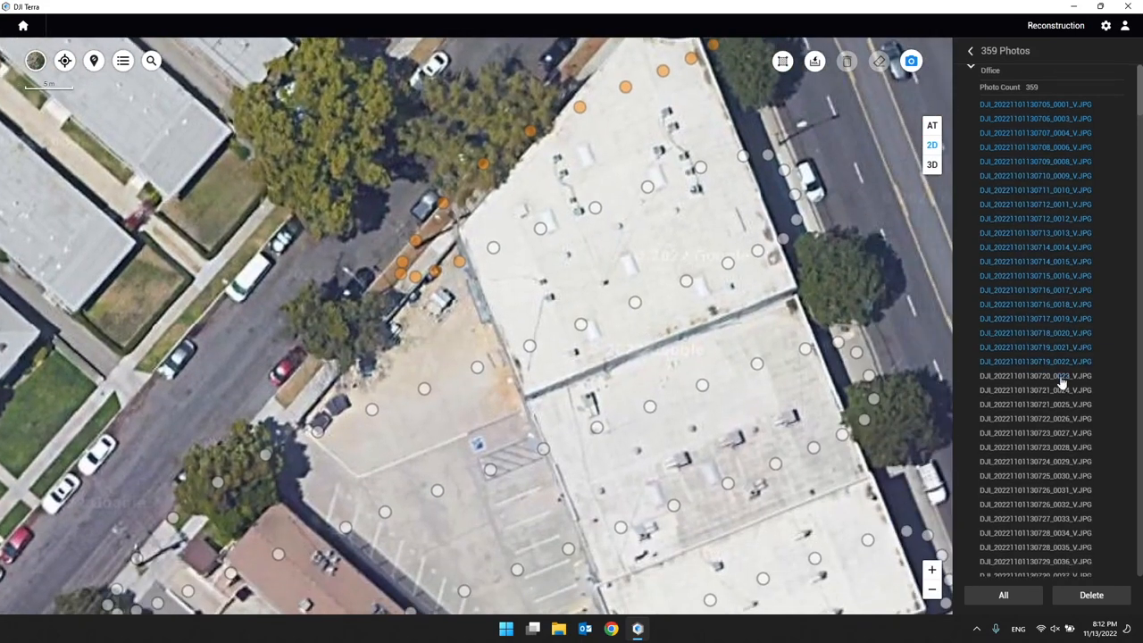
scroll(1059, 378, down, 4)
shift+click(1036, 353)
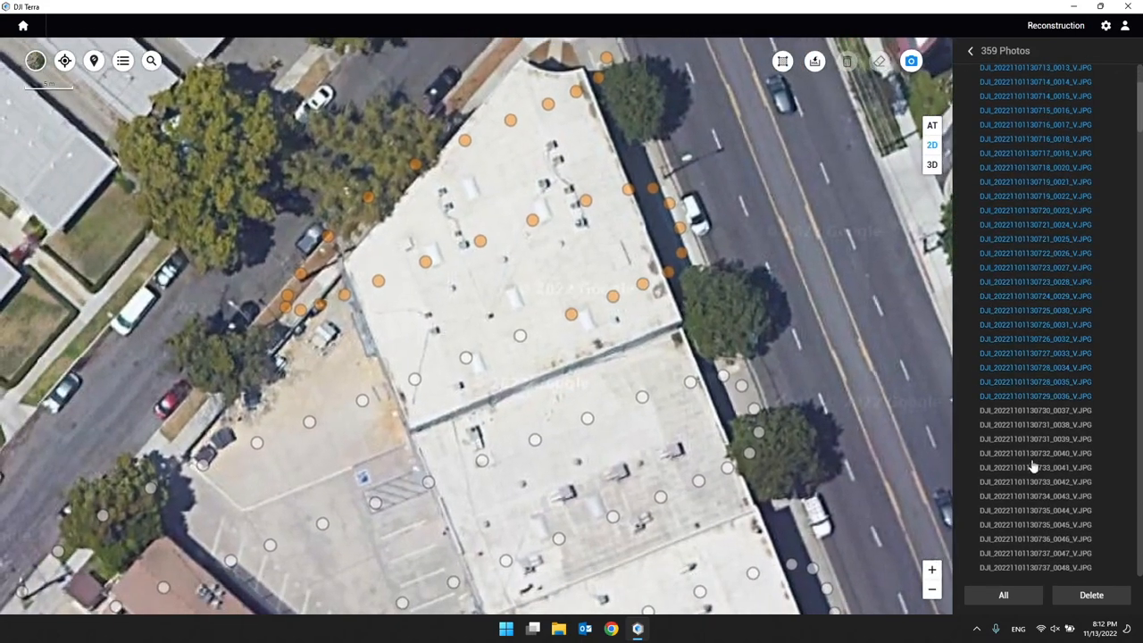
shift+click(1031, 468)
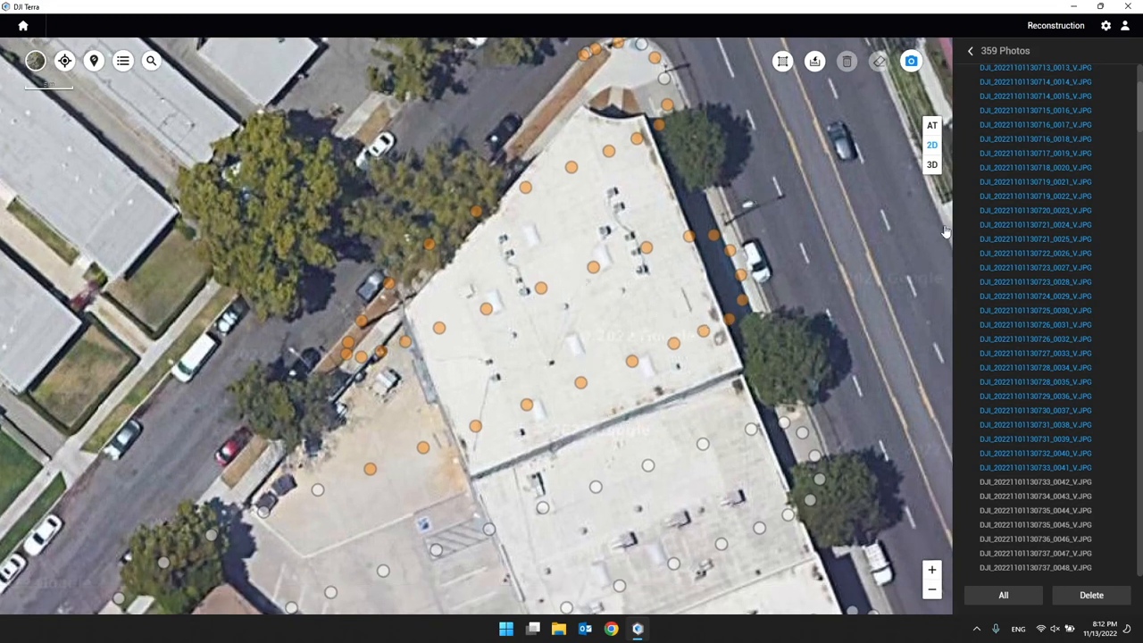
click(969, 54)
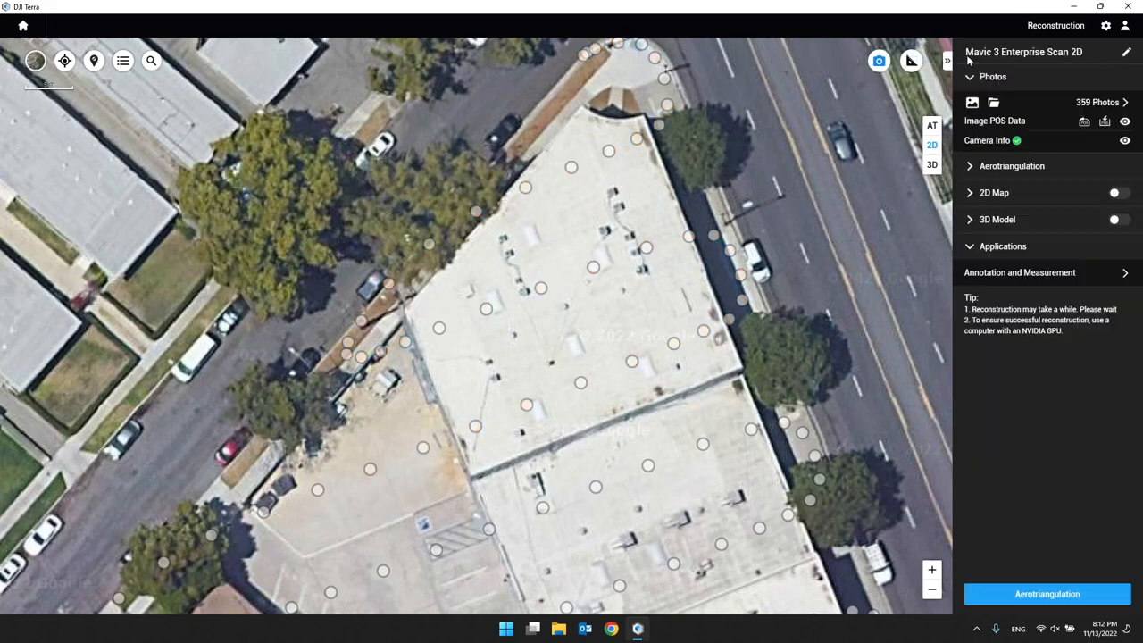
click(1089, 103)
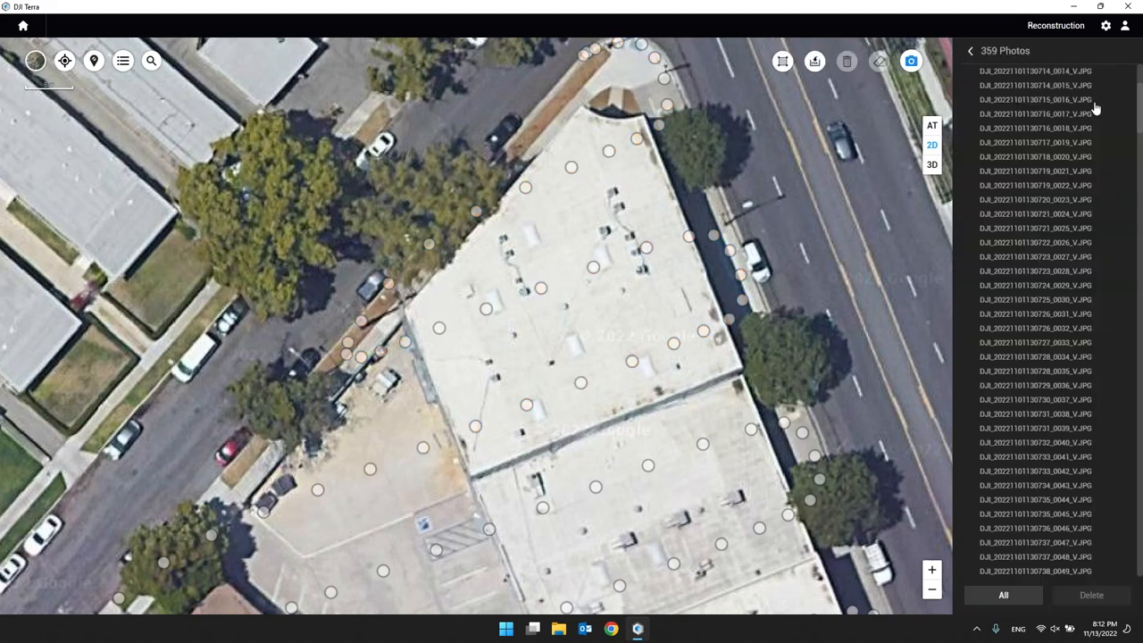
Step: Draw a five-point selection polygon around the northernmost section of the white office roof
drag(745, 218, 759, 183)
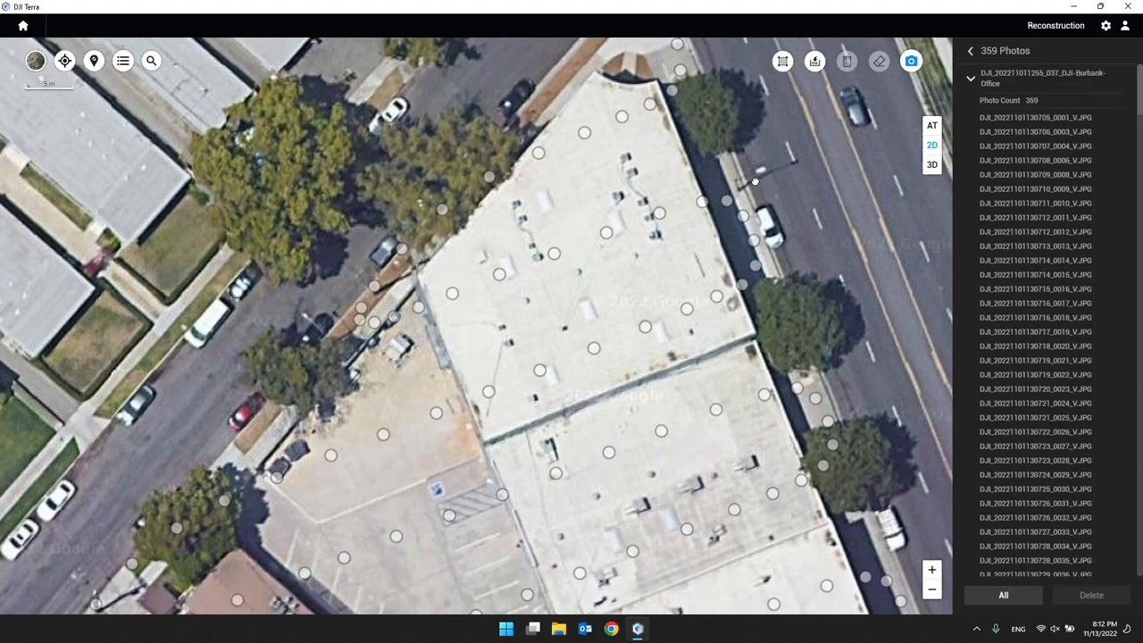
click(782, 61)
drag(701, 92, 696, 114)
click(571, 74)
click(715, 95)
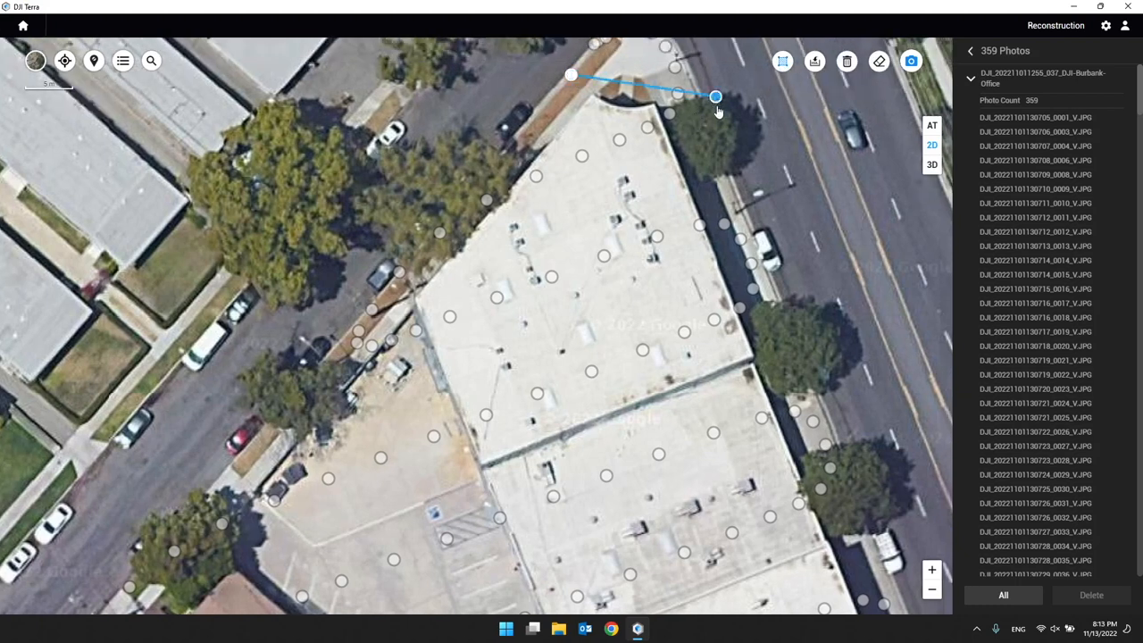
click(790, 352)
click(463, 479)
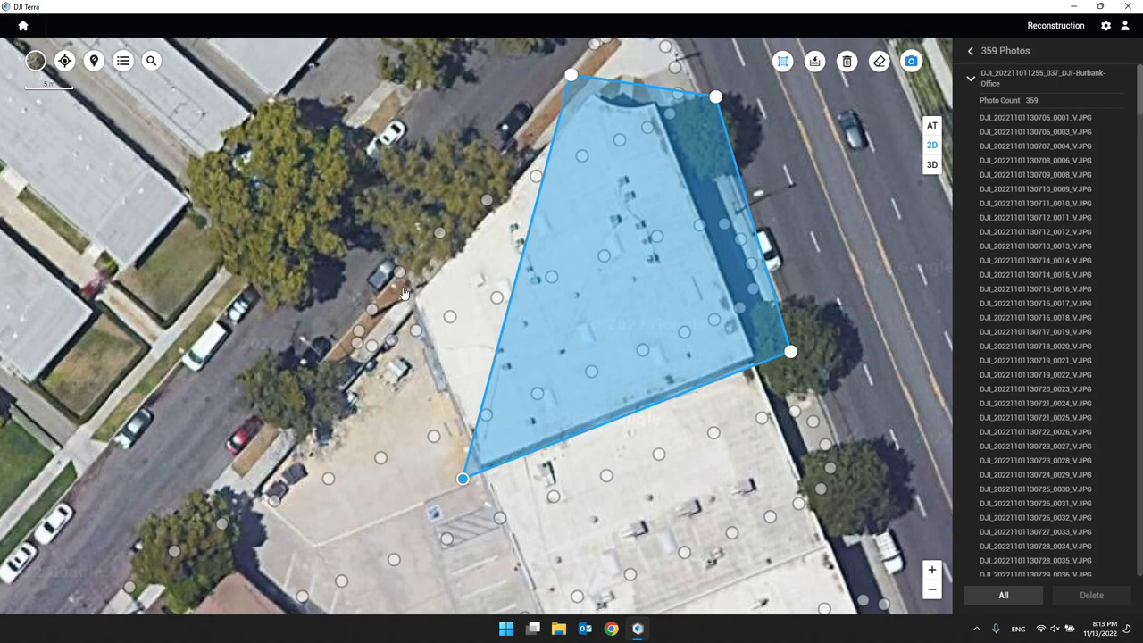
click(382, 244)
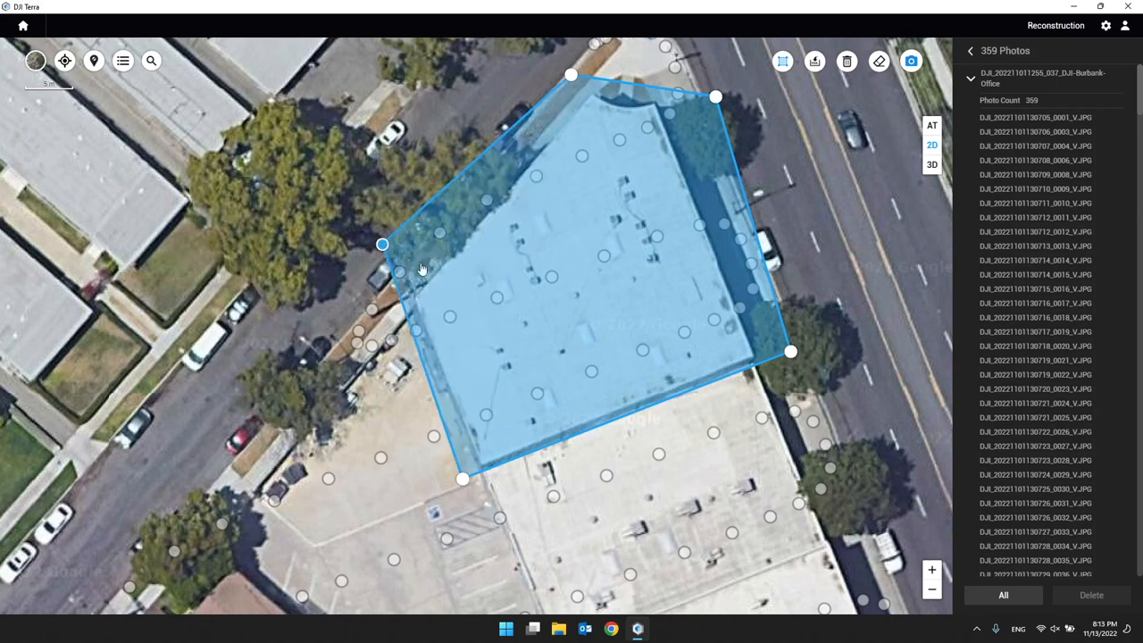
Step: Show the options for deleting photos within or outside the selection polygon, and return to the mission settings without deleting any
right_click(805, 199)
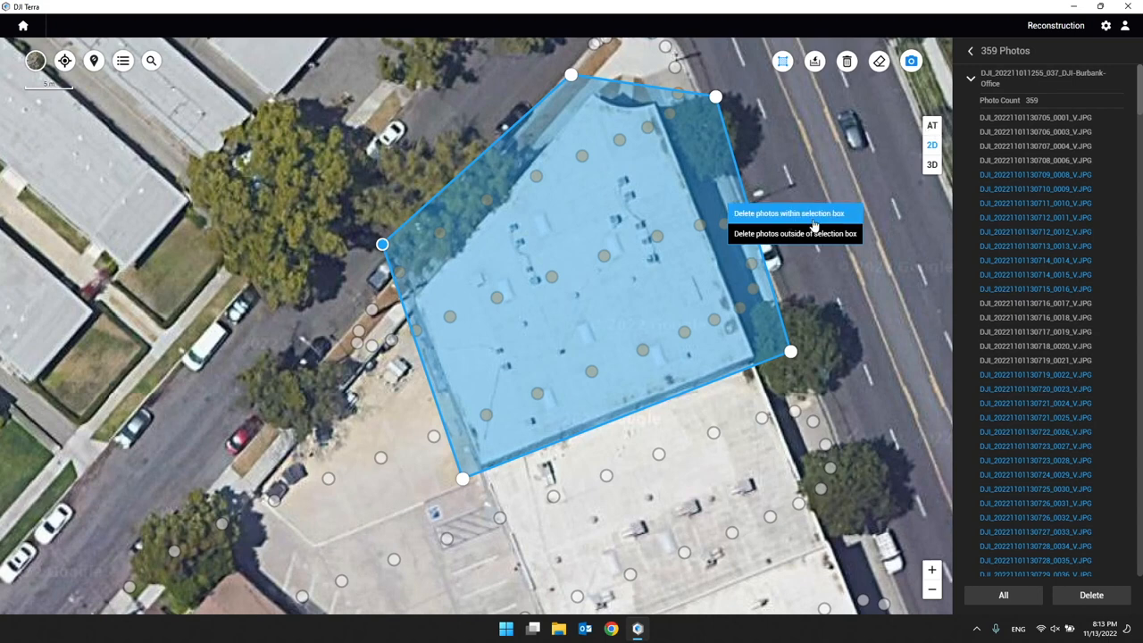
drag(616, 257, 605, 304)
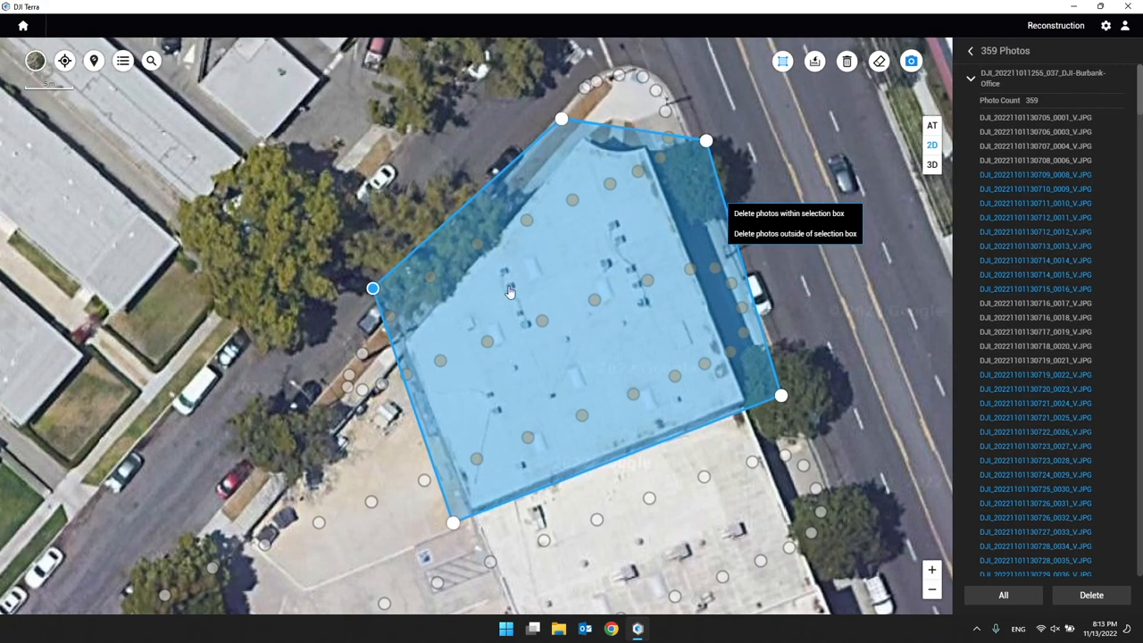
click(974, 53)
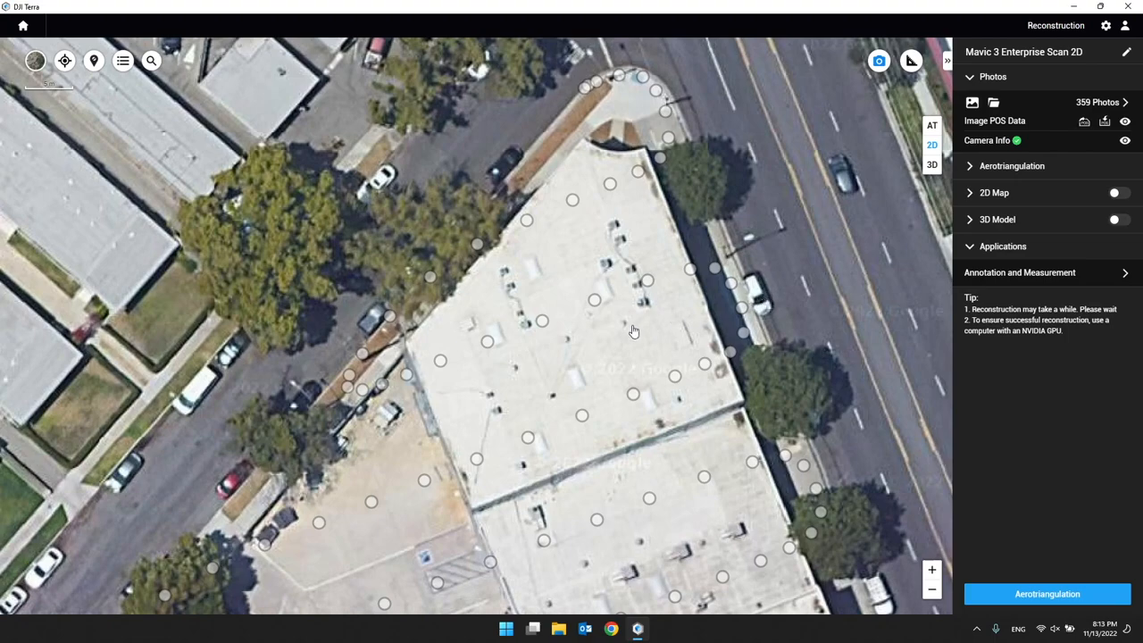
Step: Open the export of the image POS data as a txt file, shrink the save window, and cancel the export
scroll(632, 331, down, 10)
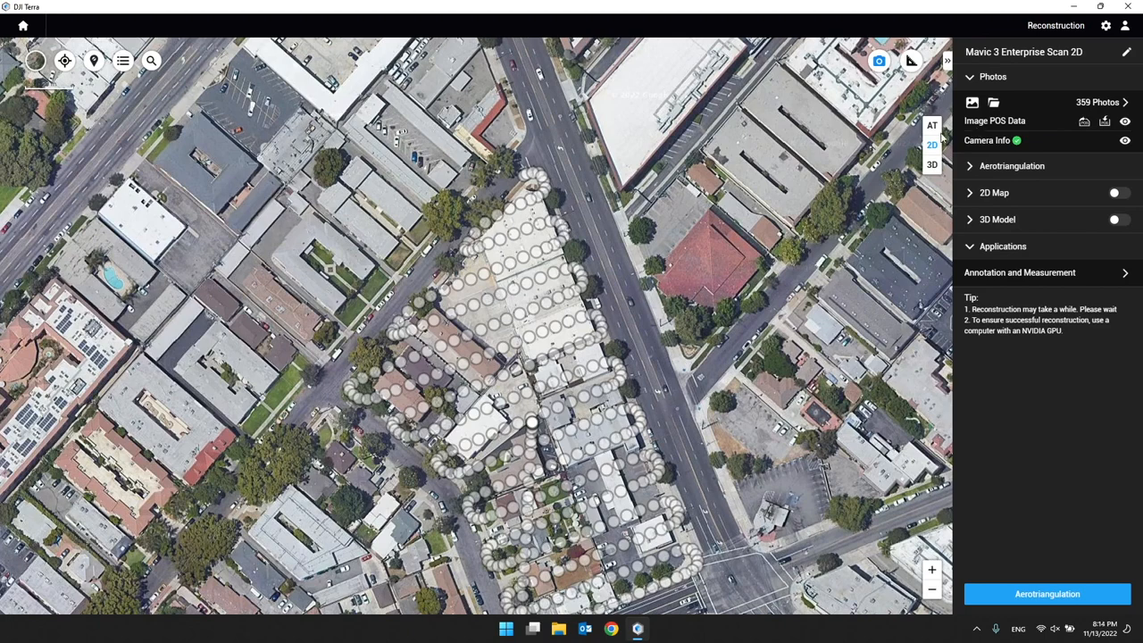
drag(645, 263, 622, 152)
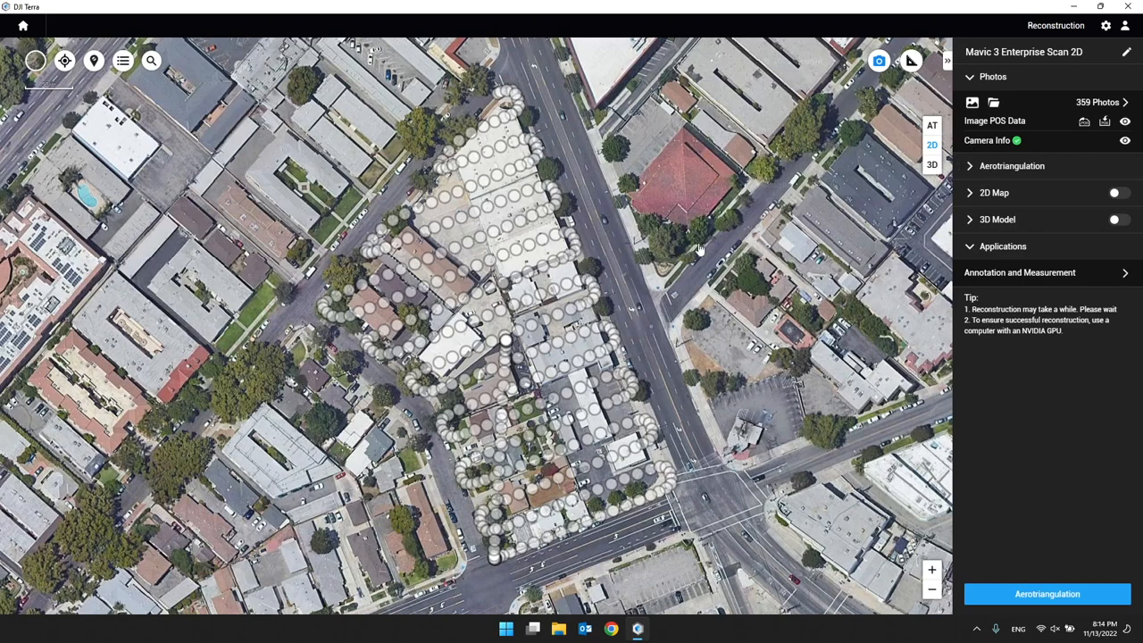
drag(640, 239, 684, 254)
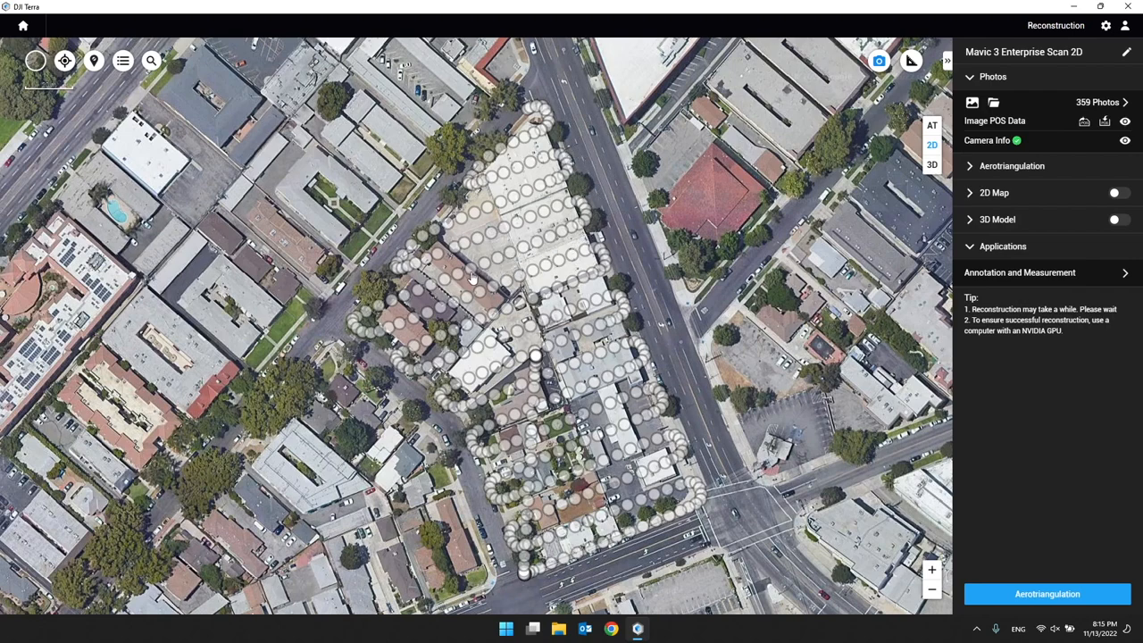
click(1085, 126)
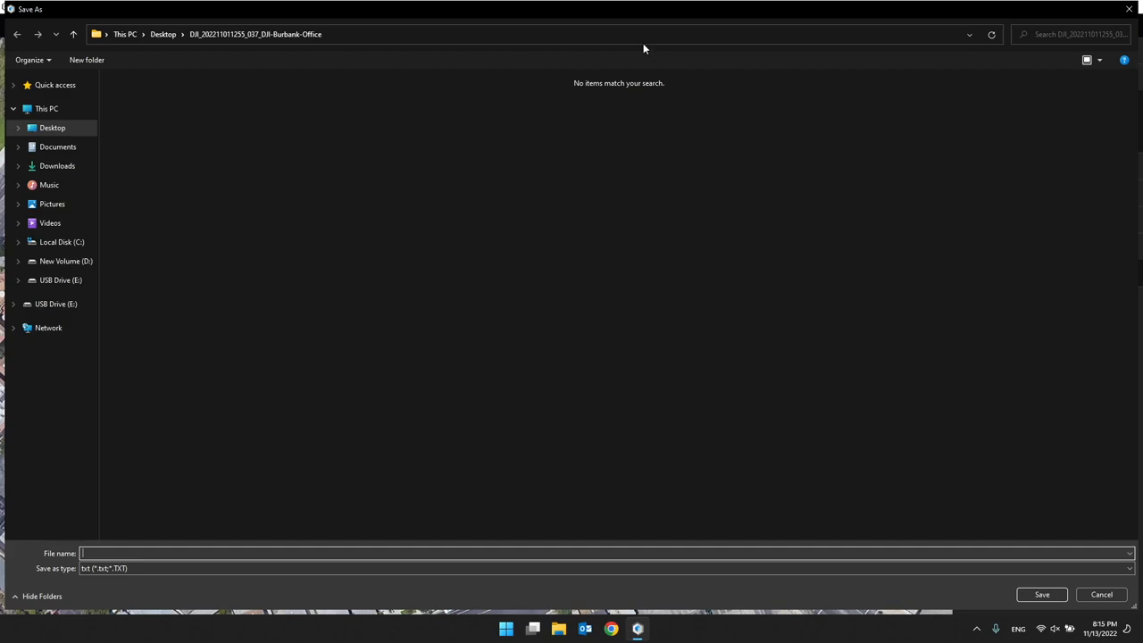
double_click(674, 17)
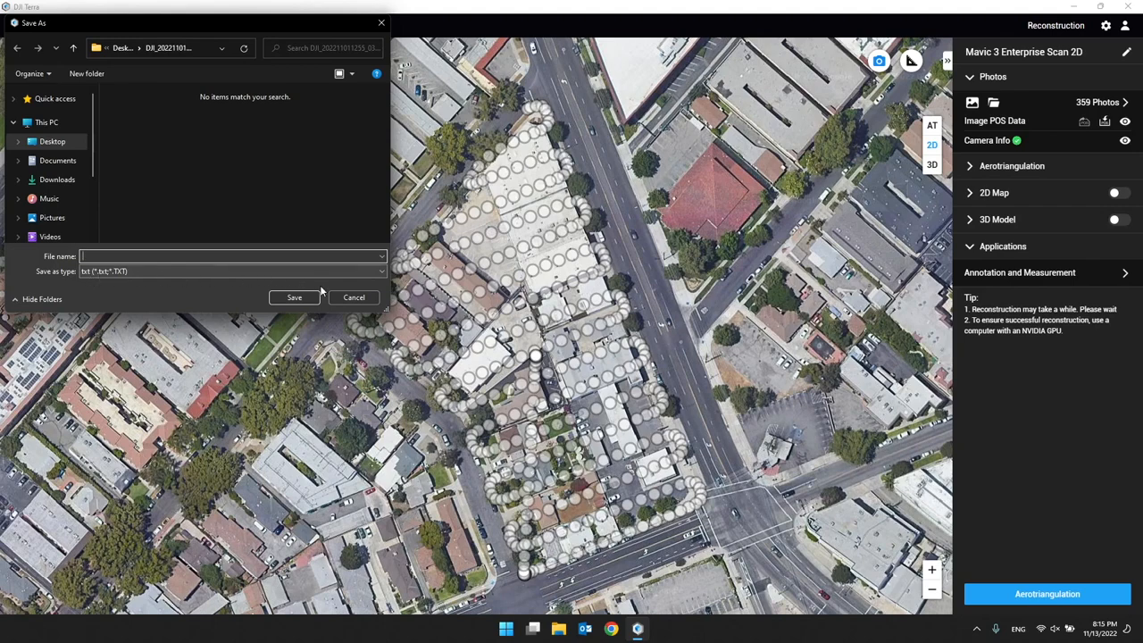
click(354, 297)
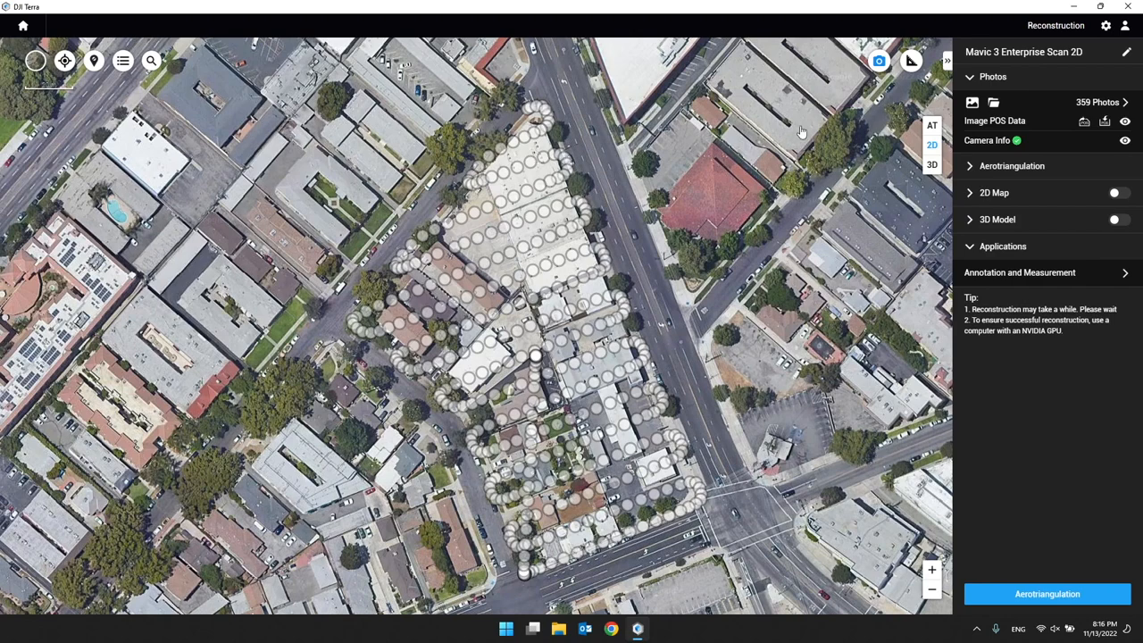
Step: Open the import of an external POS data file, accept overriding the existing data, and cancel the file selection
click(1104, 122)
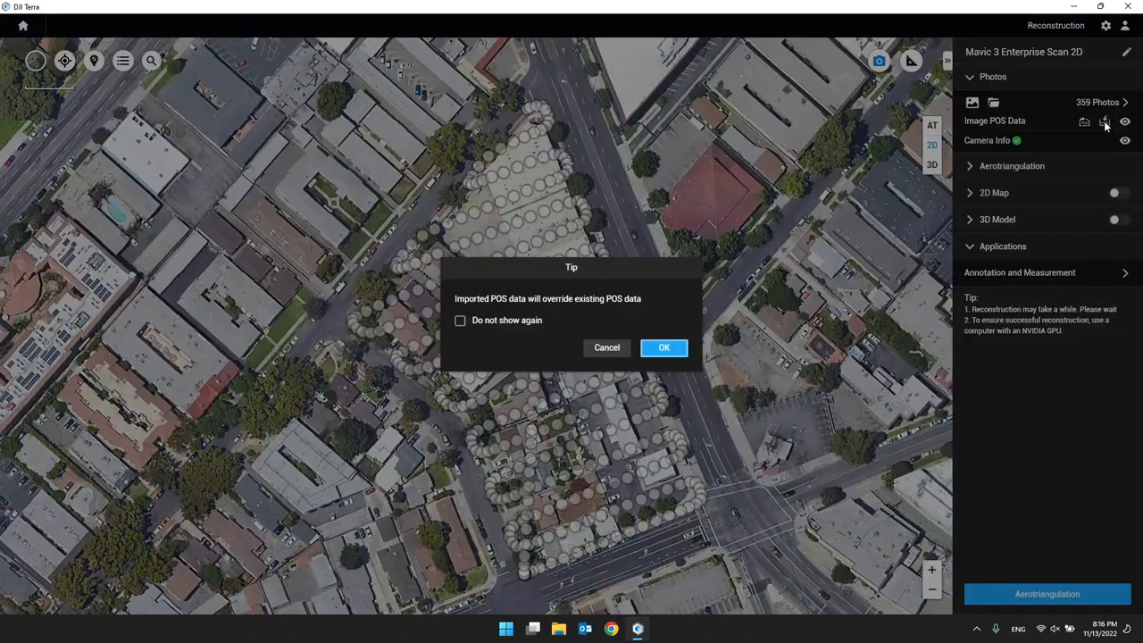
click(665, 349)
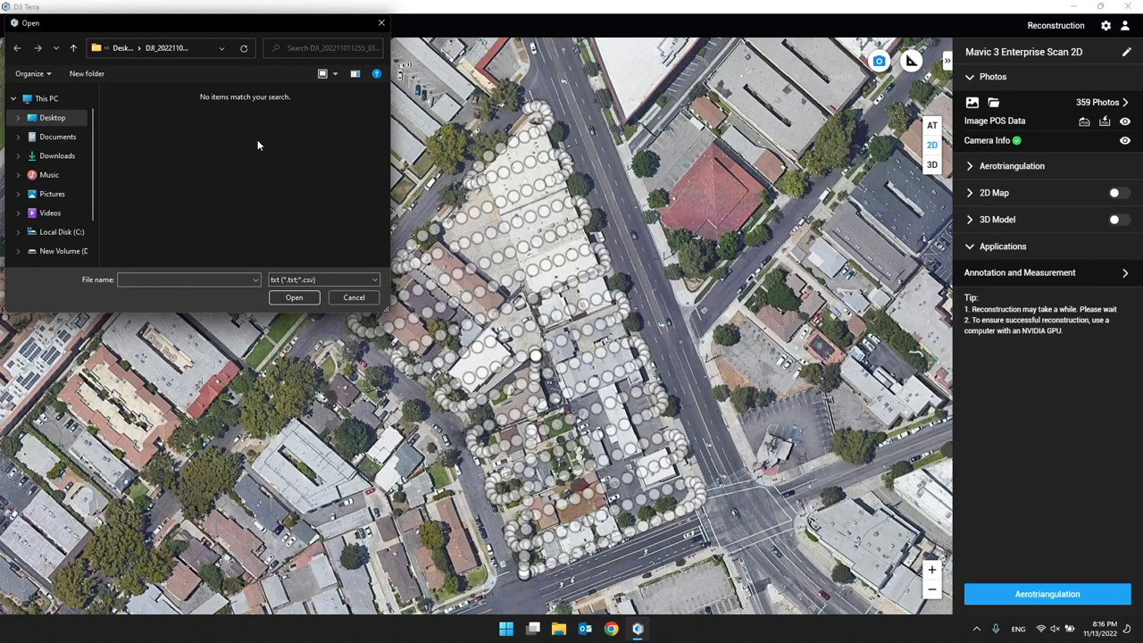
click(349, 298)
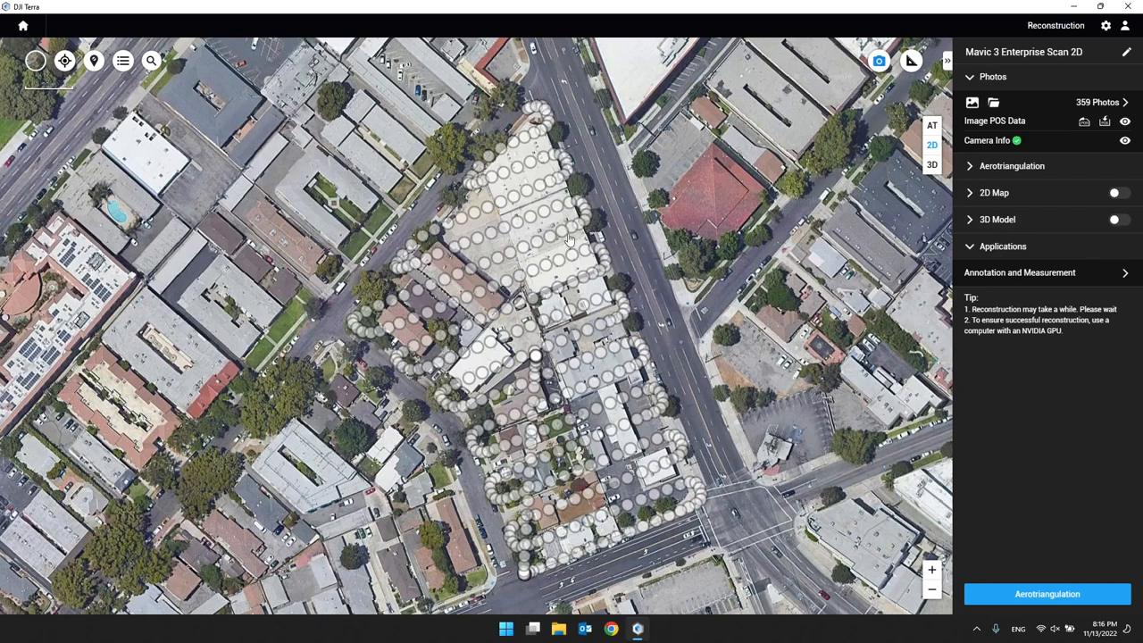
Step: Examine the image POS data table for each photo's coordinates, altitude, yaw, pitch, roll, and horizontal and vertical accuracy
click(1126, 123)
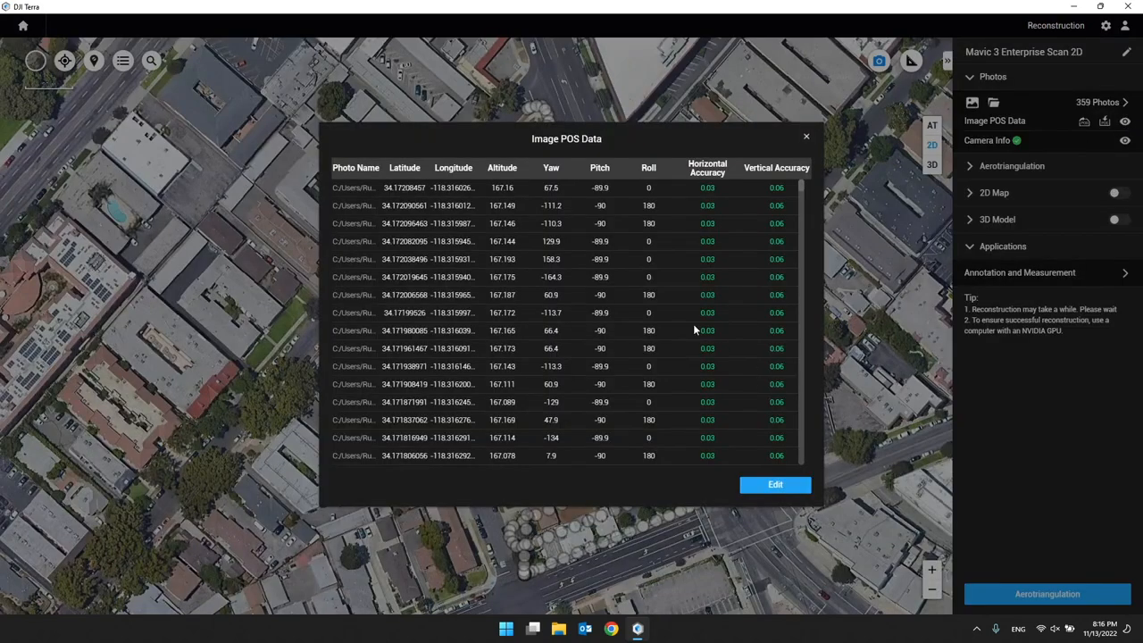
scroll(577, 239, down, 5)
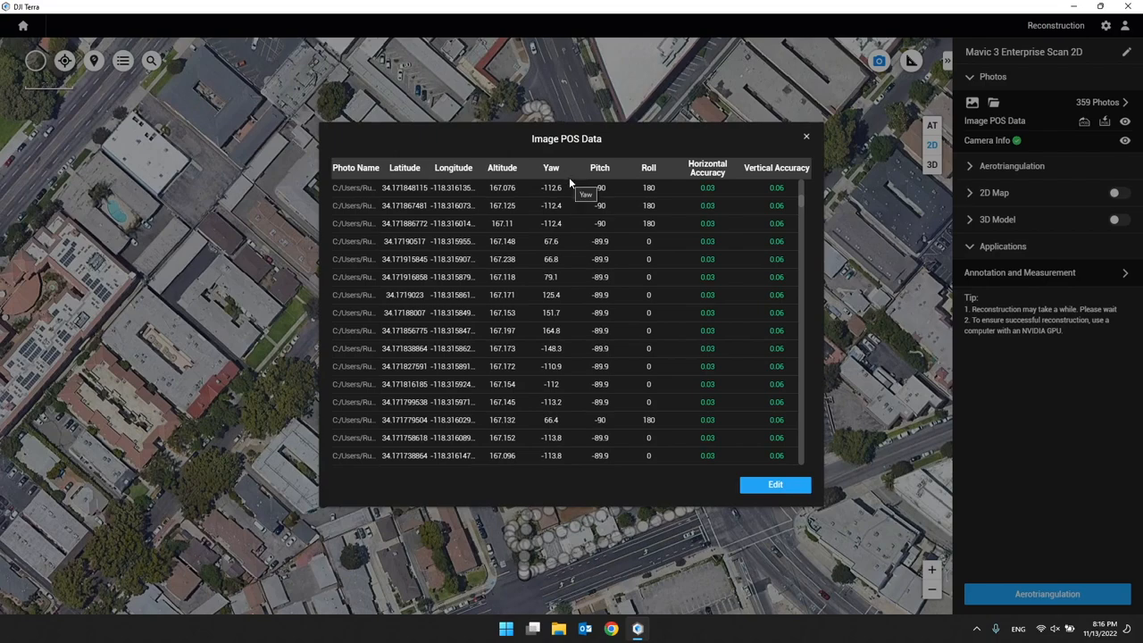
scroll(712, 241, up, 3)
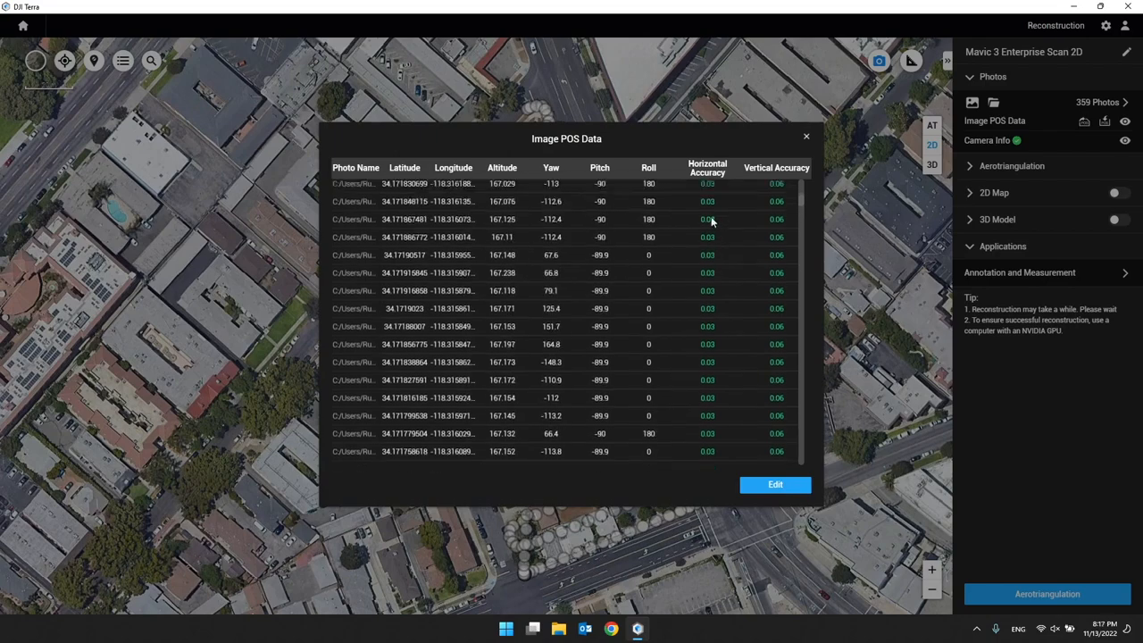
scroll(765, 230, down, 10)
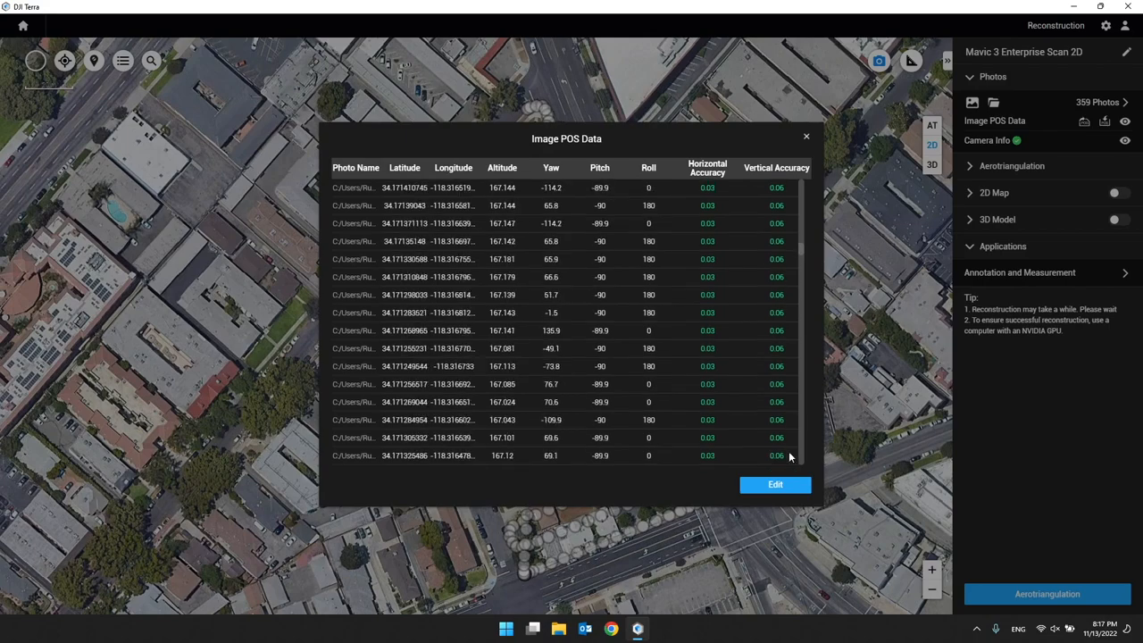
Step: Open the image POS data for editing, choose a known coordinate system, and view the horizontal coordinate system selection without picking one
click(786, 485)
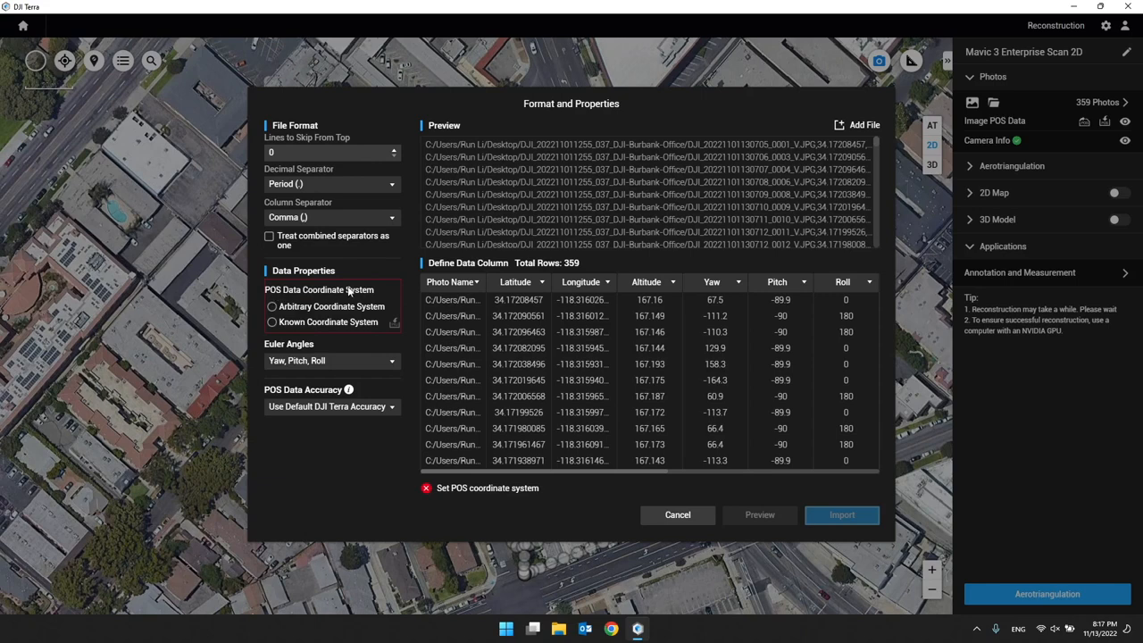
click(286, 323)
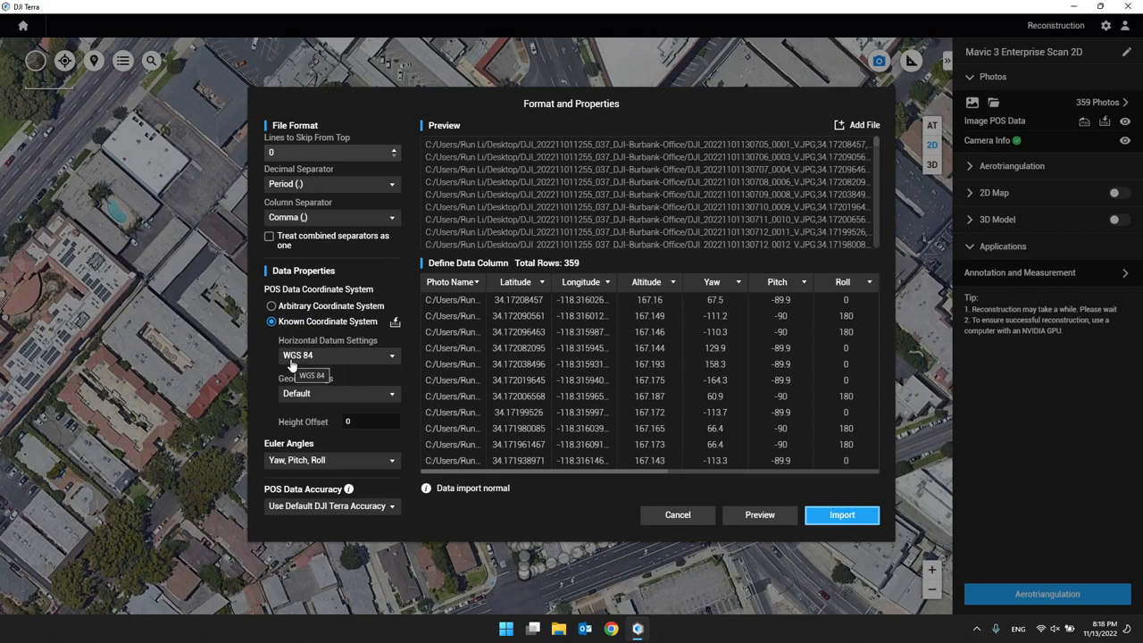
click(317, 361)
scroll(331, 413, down, 3)
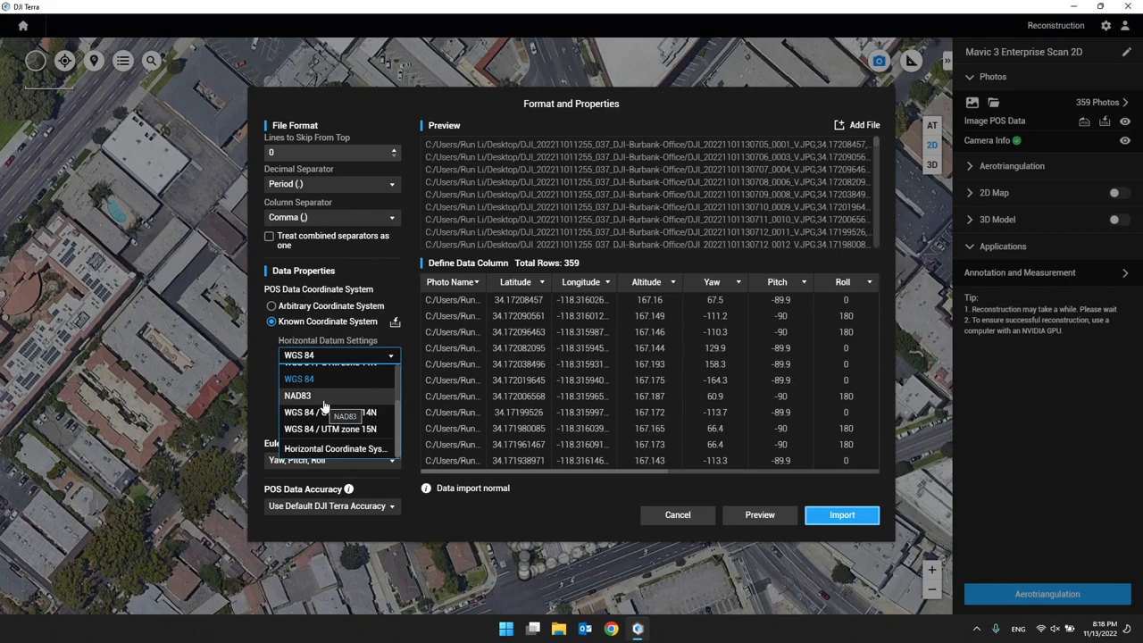
click(363, 447)
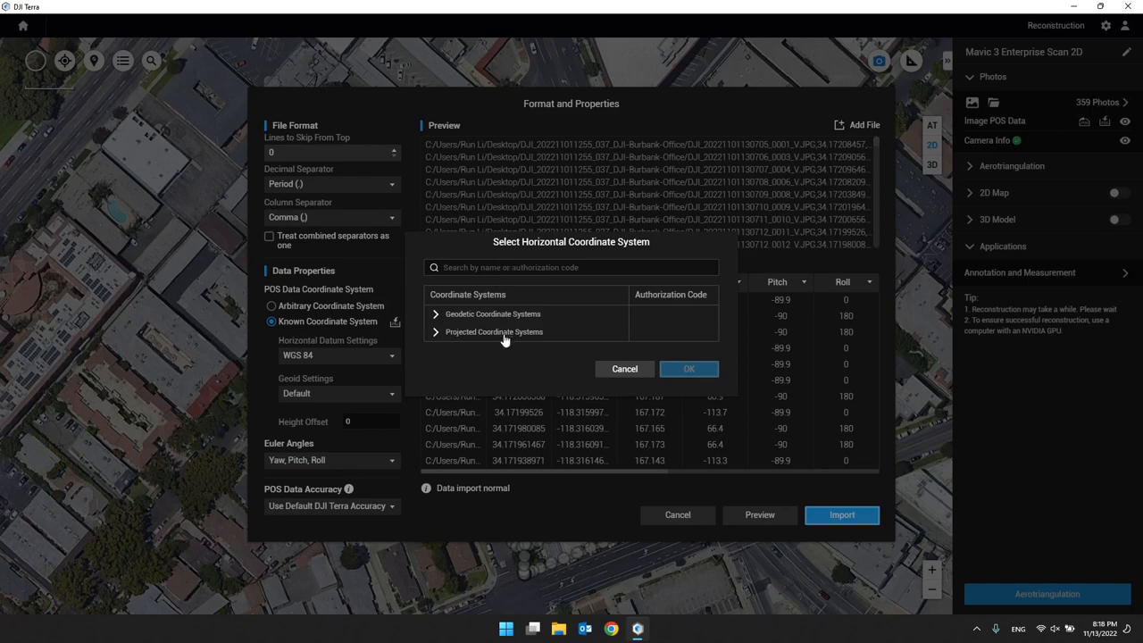
click(620, 369)
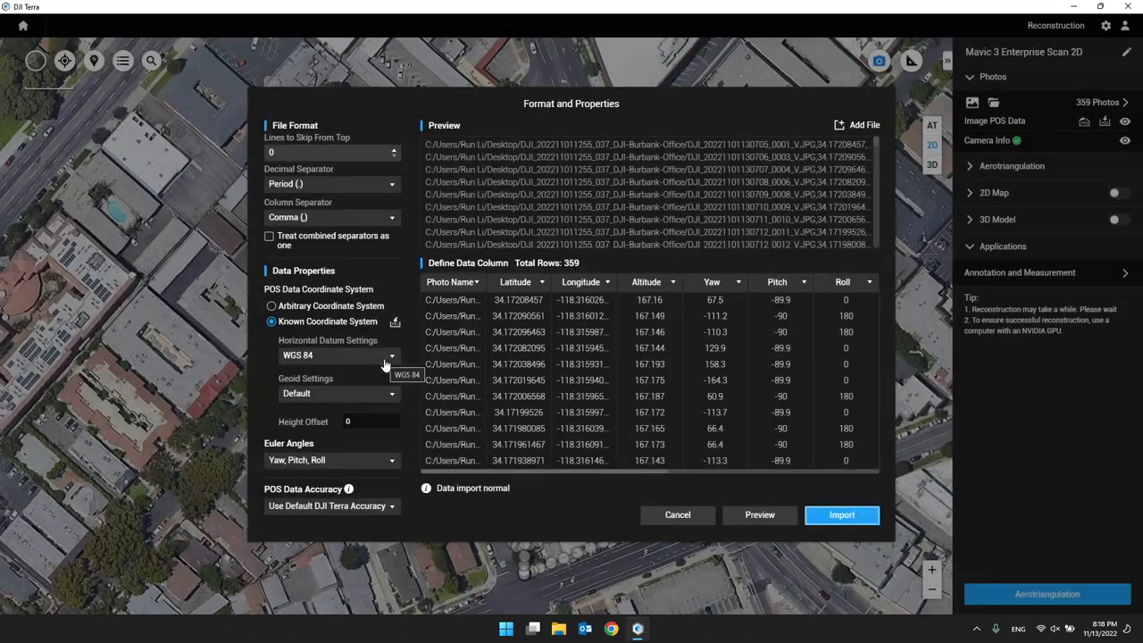
Step: Switch the POS data's horizontal datum to NAD83 and back to WGS 84, and cancel the POS data editing
click(386, 358)
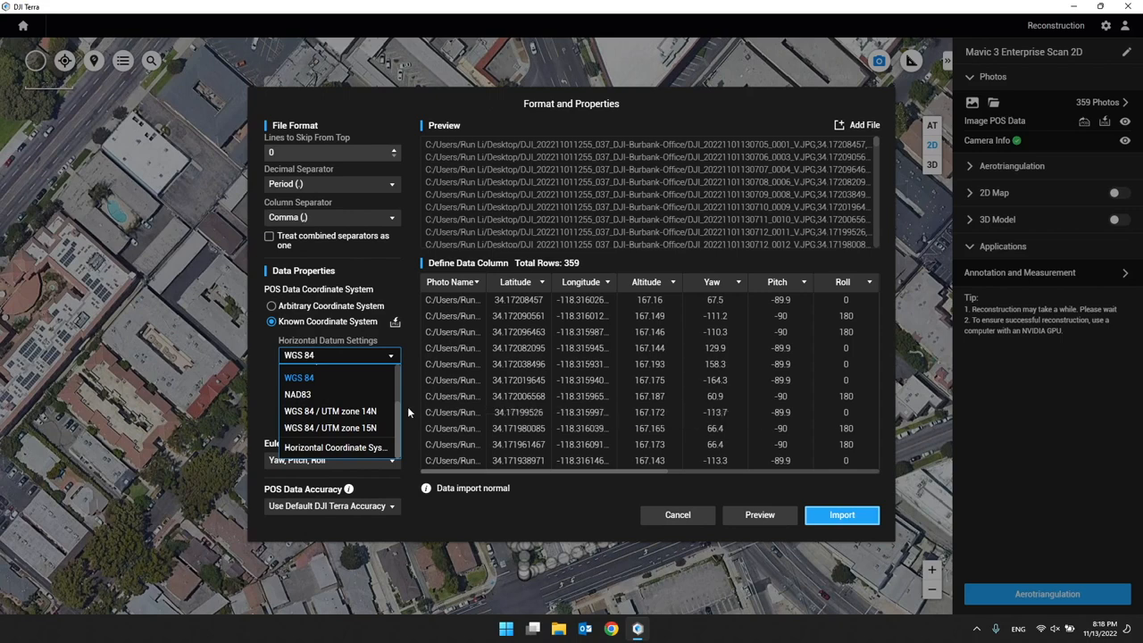
click(316, 397)
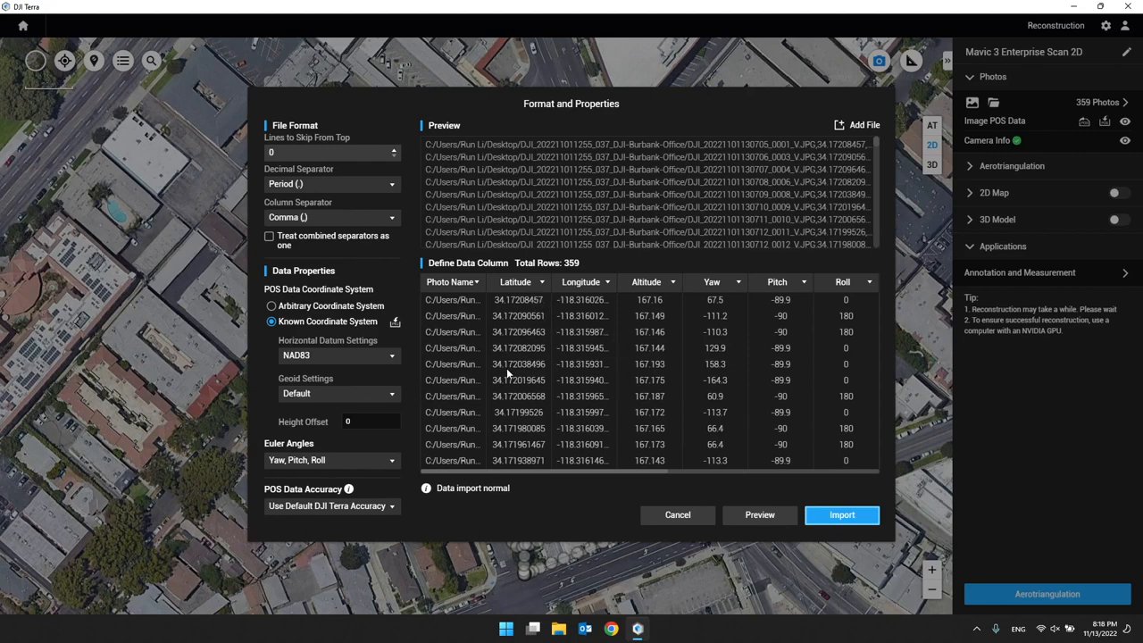
click(393, 361)
click(378, 358)
click(383, 359)
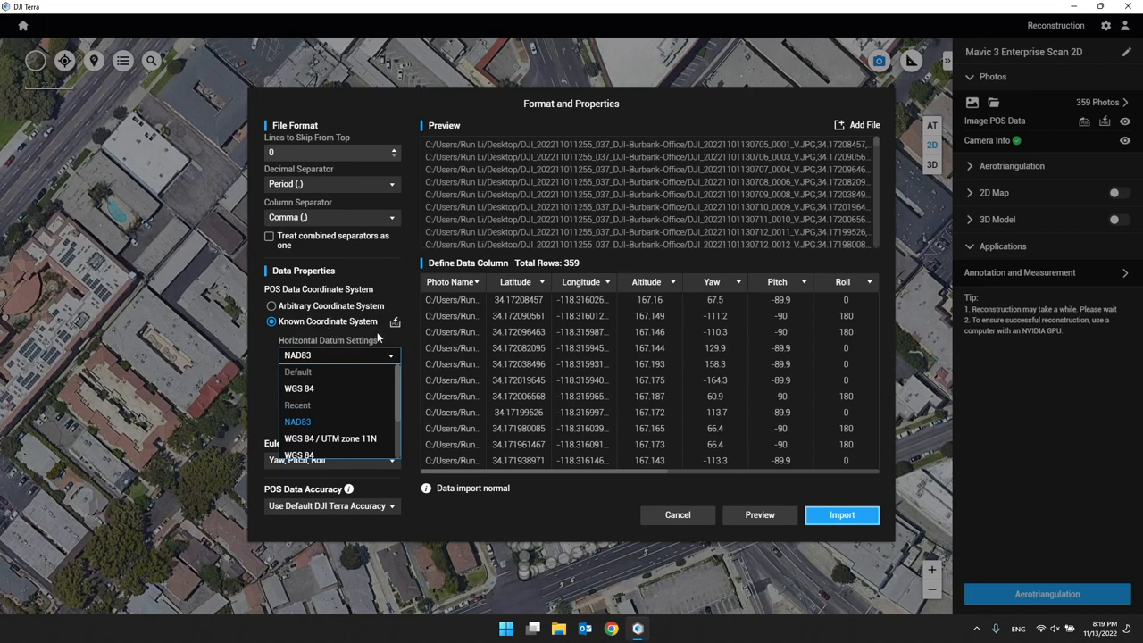
click(368, 391)
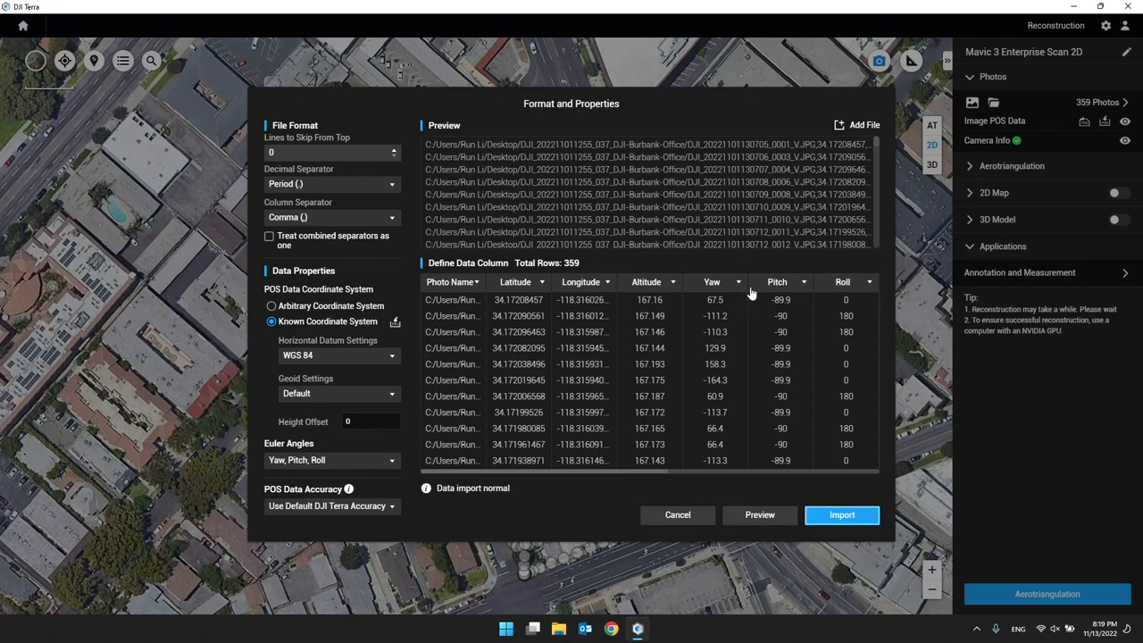
click(678, 515)
scroll(643, 347, up, 2)
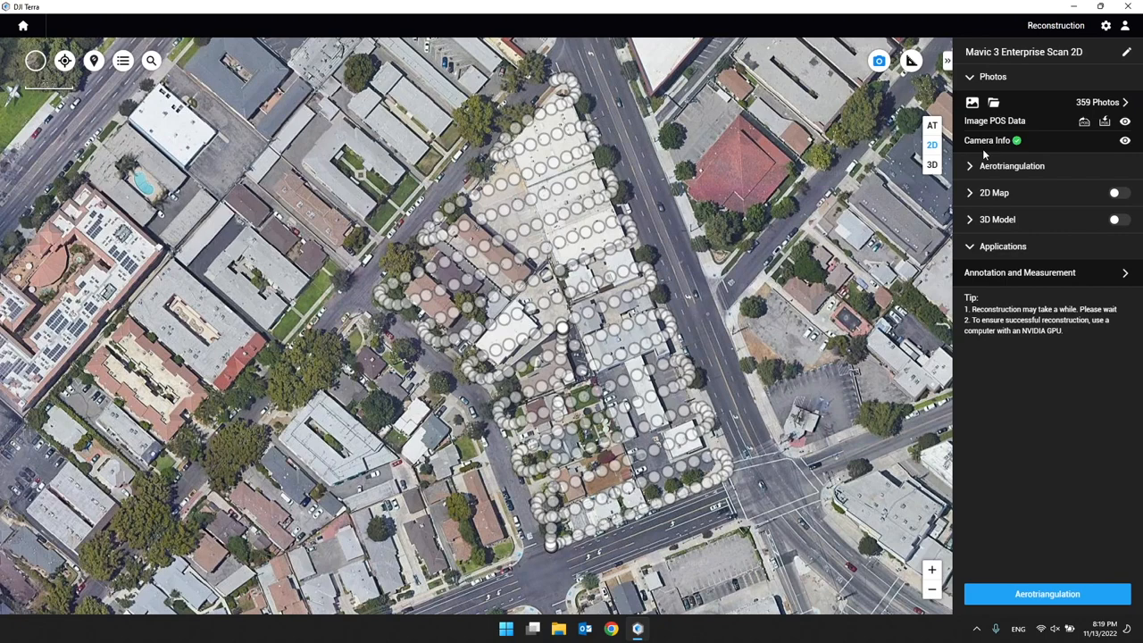
Step: Examine the camera info for the photos, including focal length, lens type and intrinsic parameters, and close it without applying changes
mouse_move(1017, 146)
click(1125, 143)
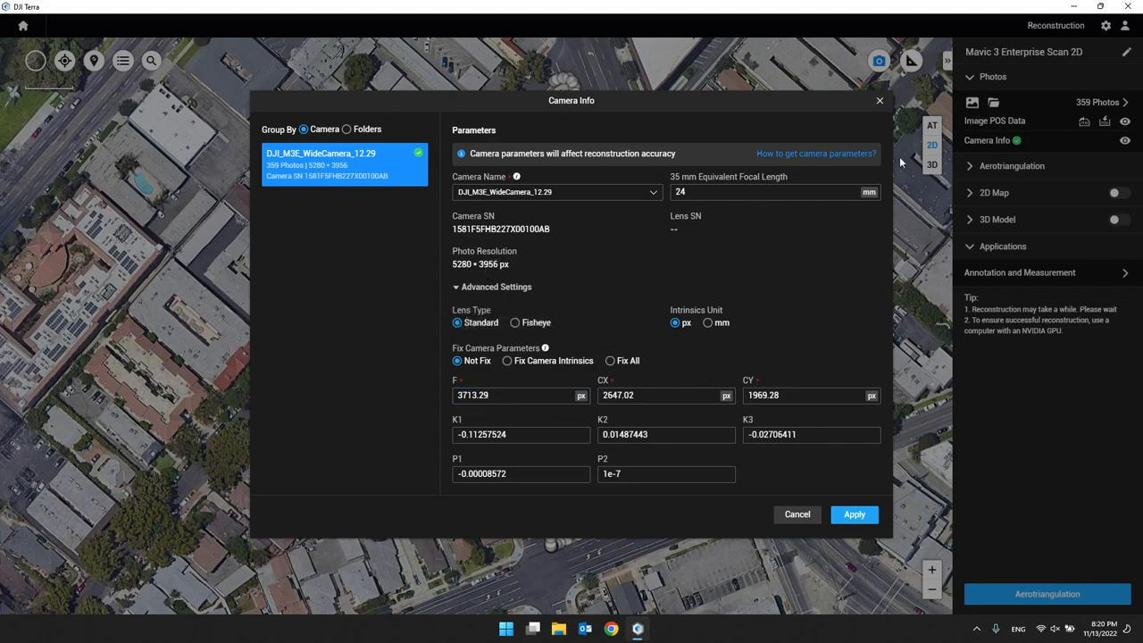
click(797, 516)
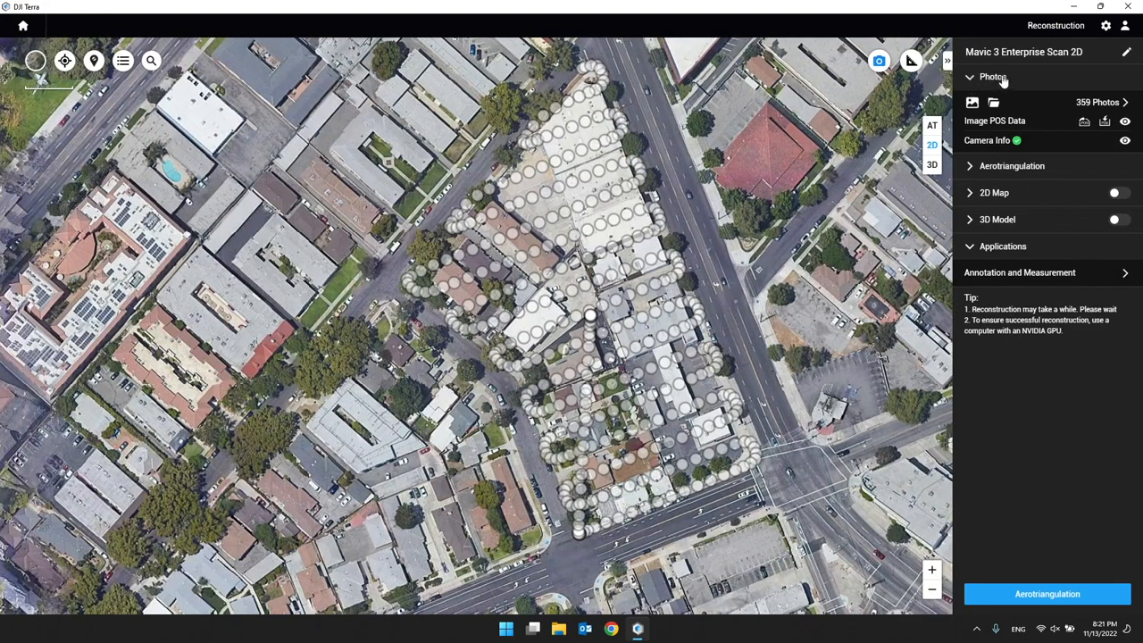
Step: Collapse the photo settings, expand the aerotriangulation settings, and choose Normal as the scene
click(991, 81)
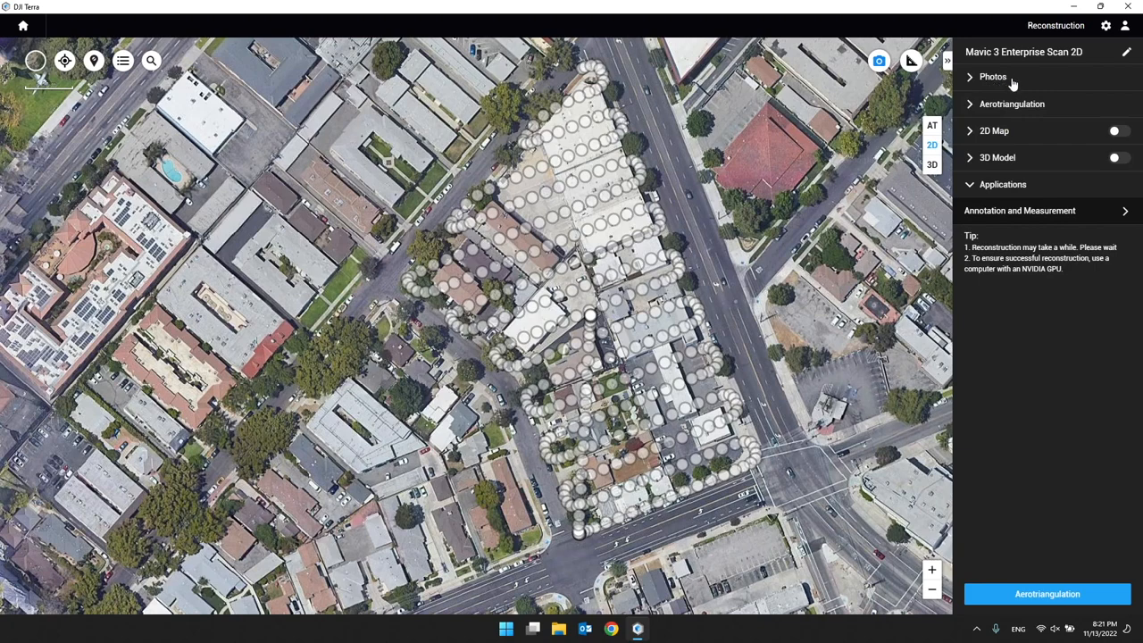
click(967, 108)
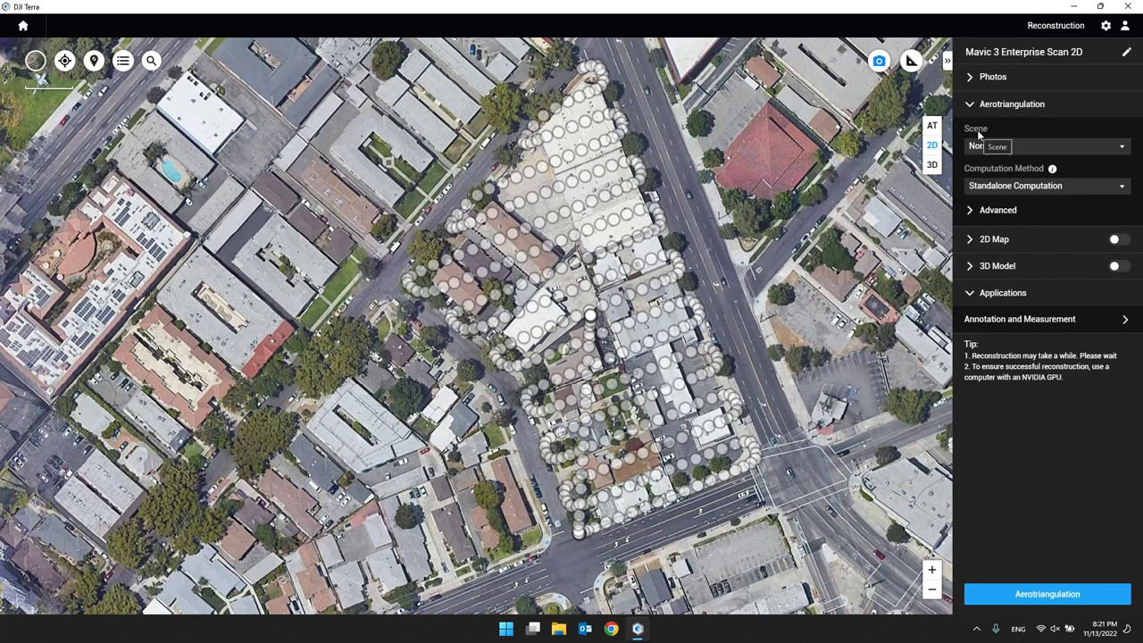
click(993, 150)
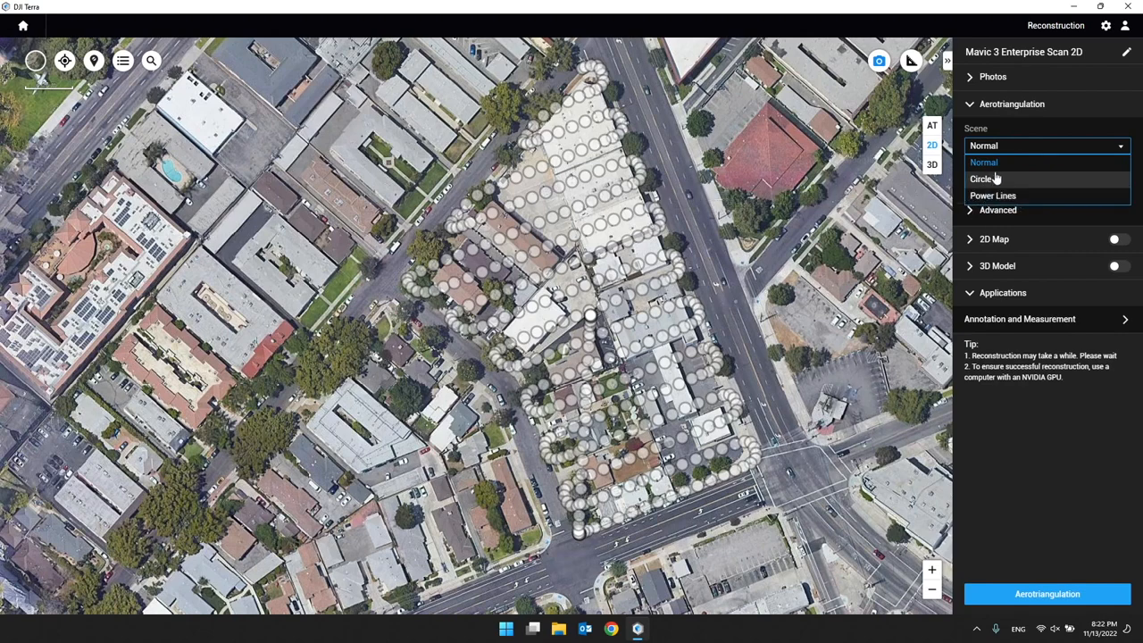
click(987, 163)
click(1013, 148)
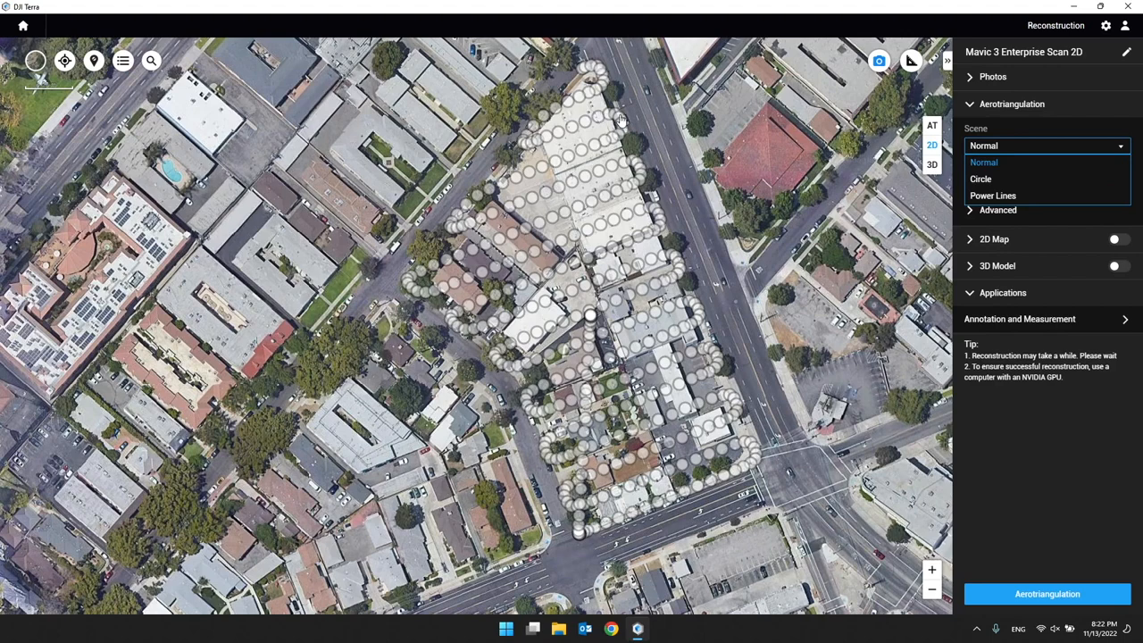
click(1025, 164)
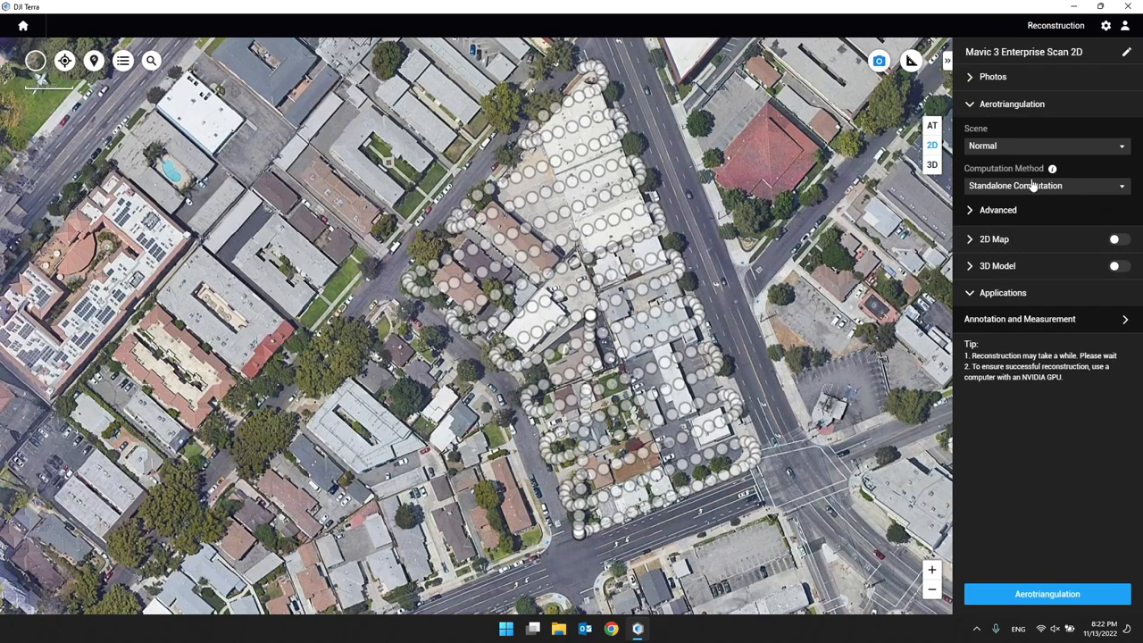
Step: Try to set the computation method to Cluster Computation, dismiss the tip, and choose Standalone Computation
click(1033, 185)
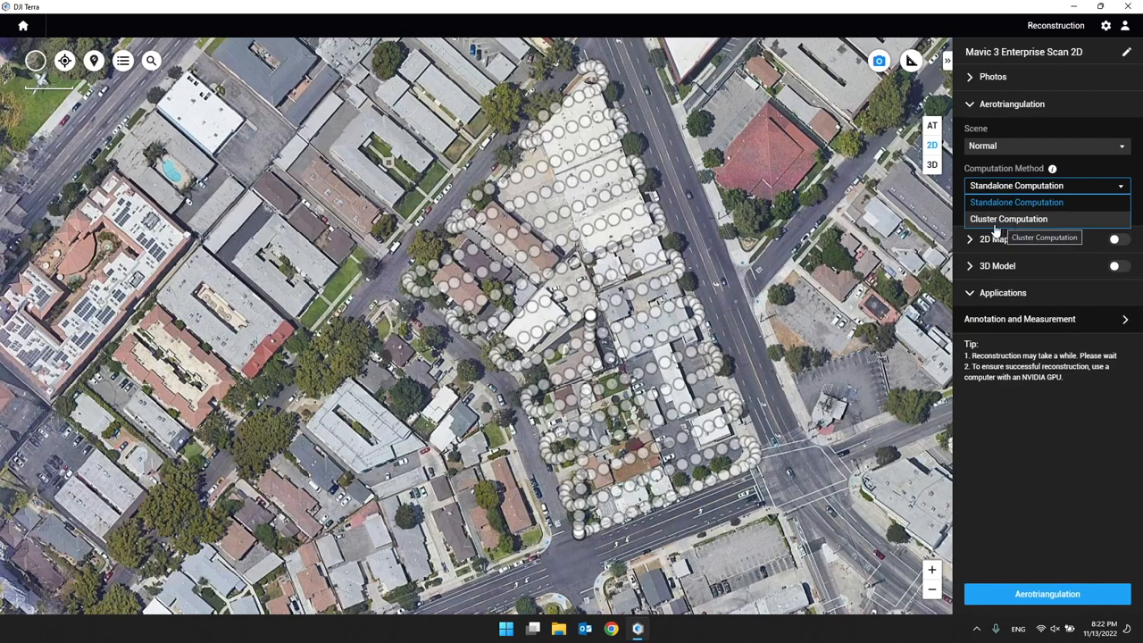
click(1015, 220)
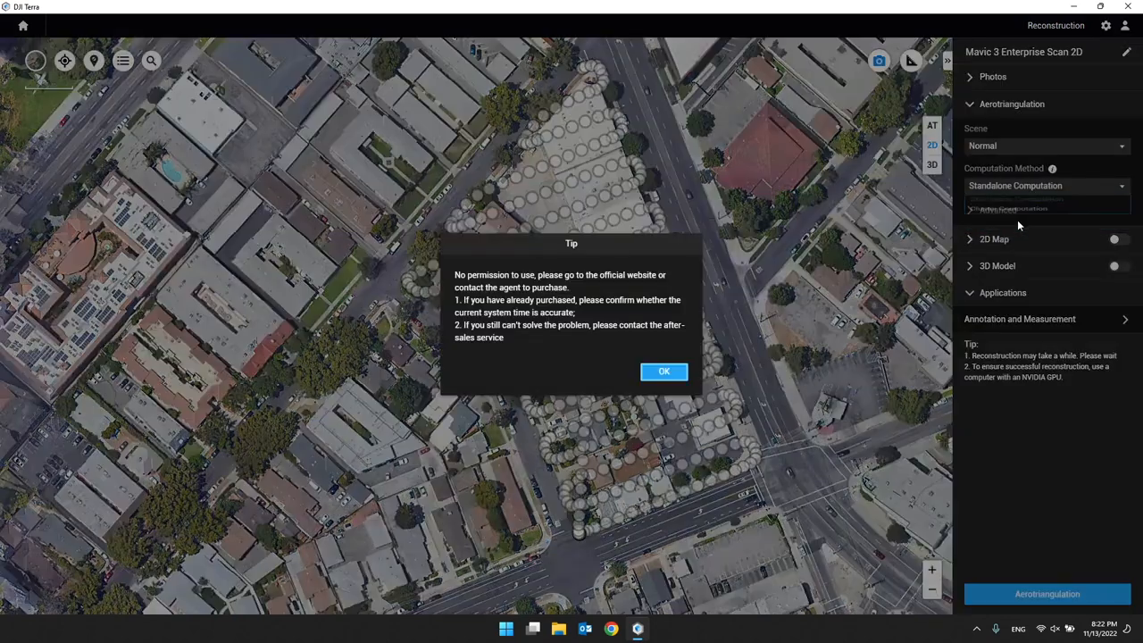
click(662, 373)
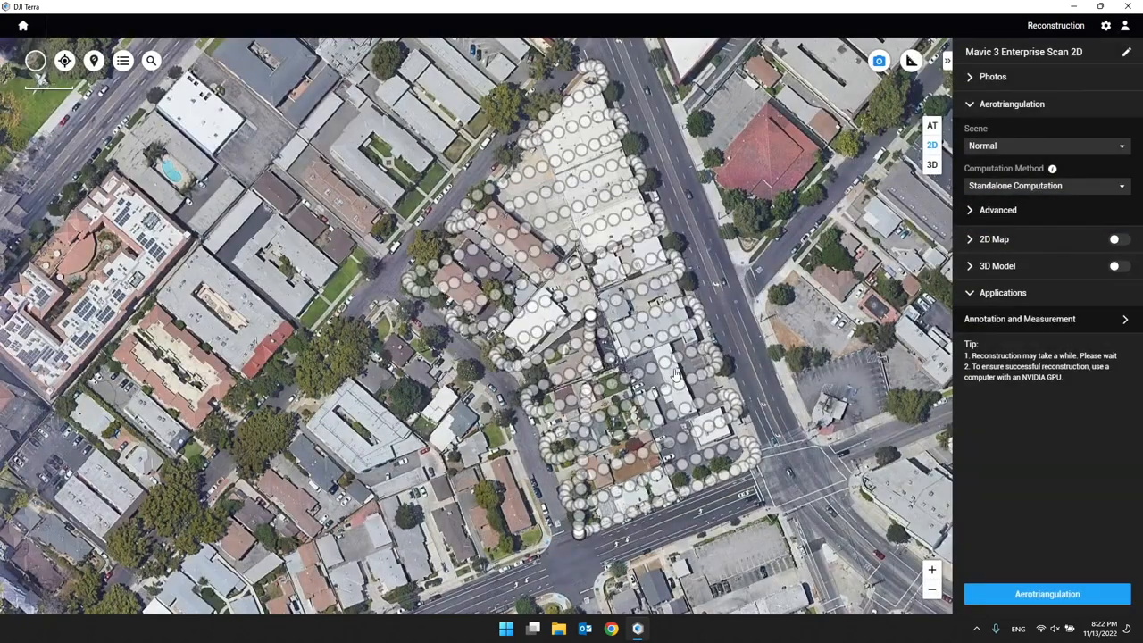
click(997, 186)
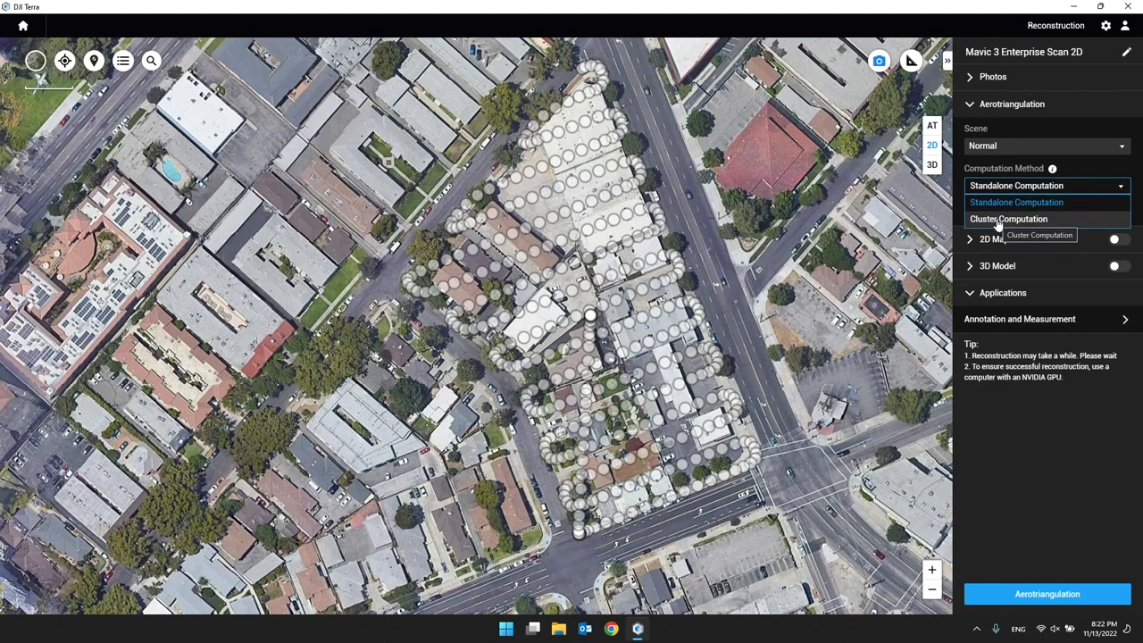
click(1049, 201)
click(1052, 187)
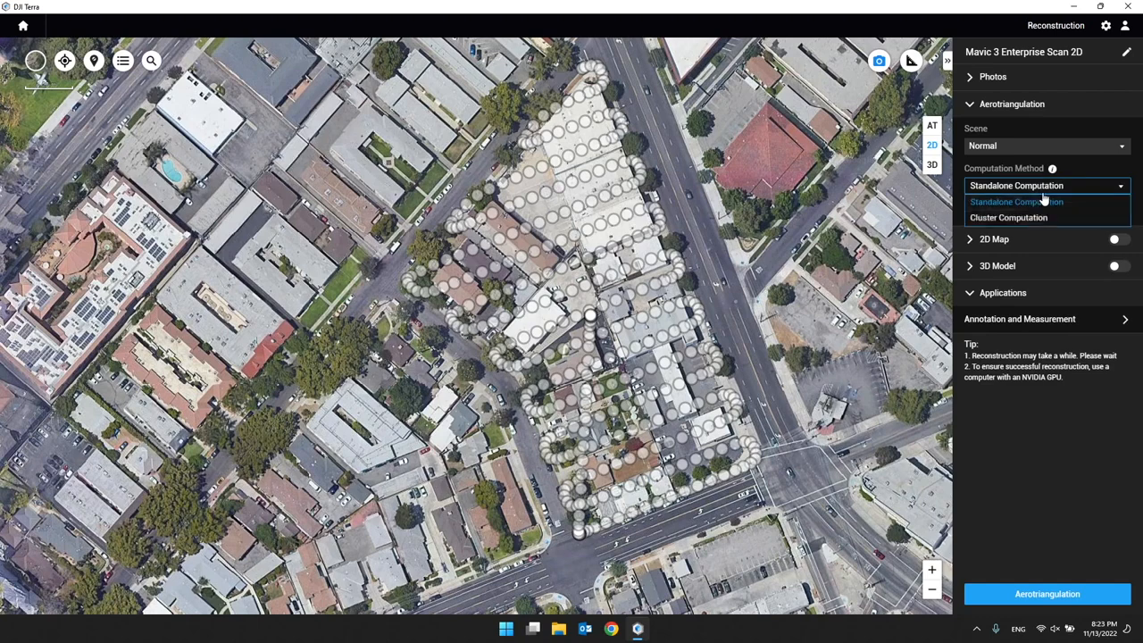
click(1020, 208)
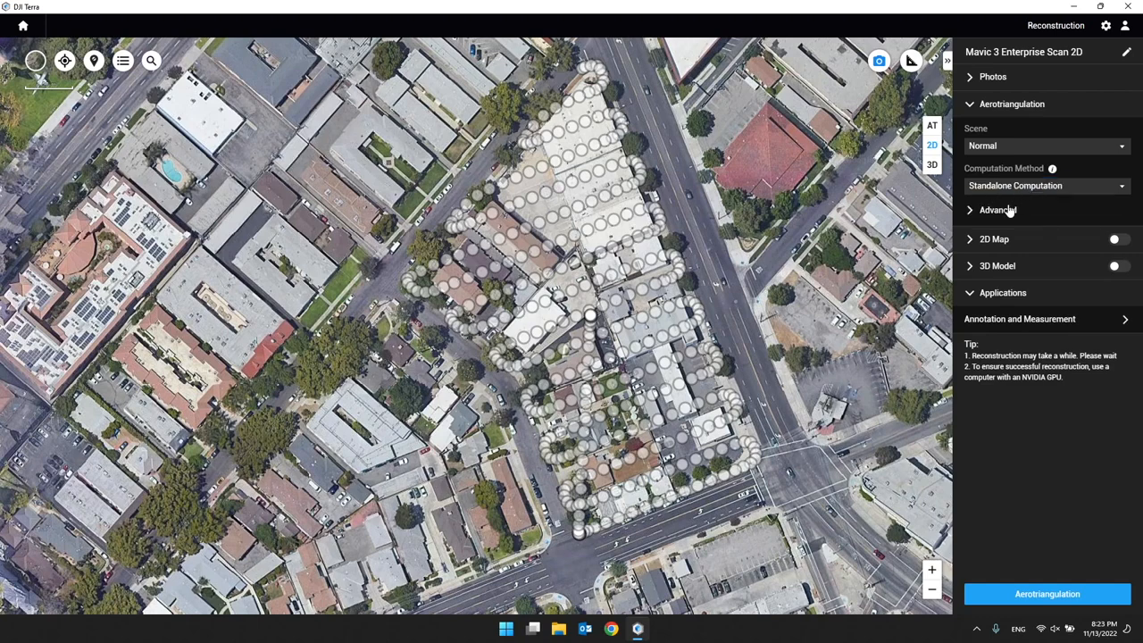
Step: Expand the advanced aerotriangulation settings and choose High as the feature point density
click(1001, 212)
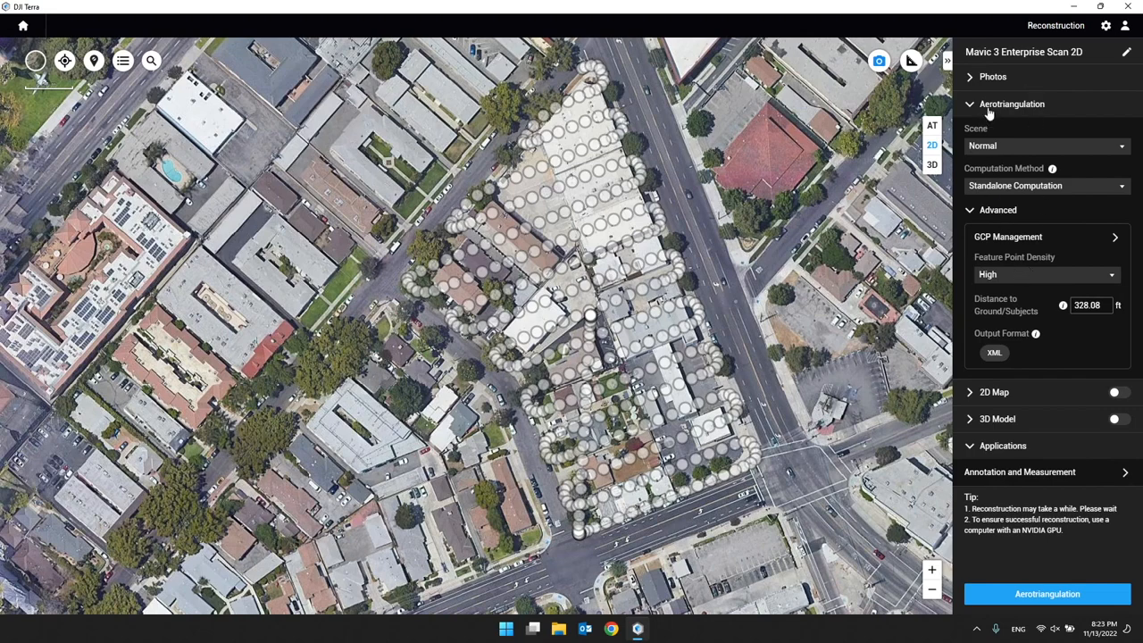
click(1002, 278)
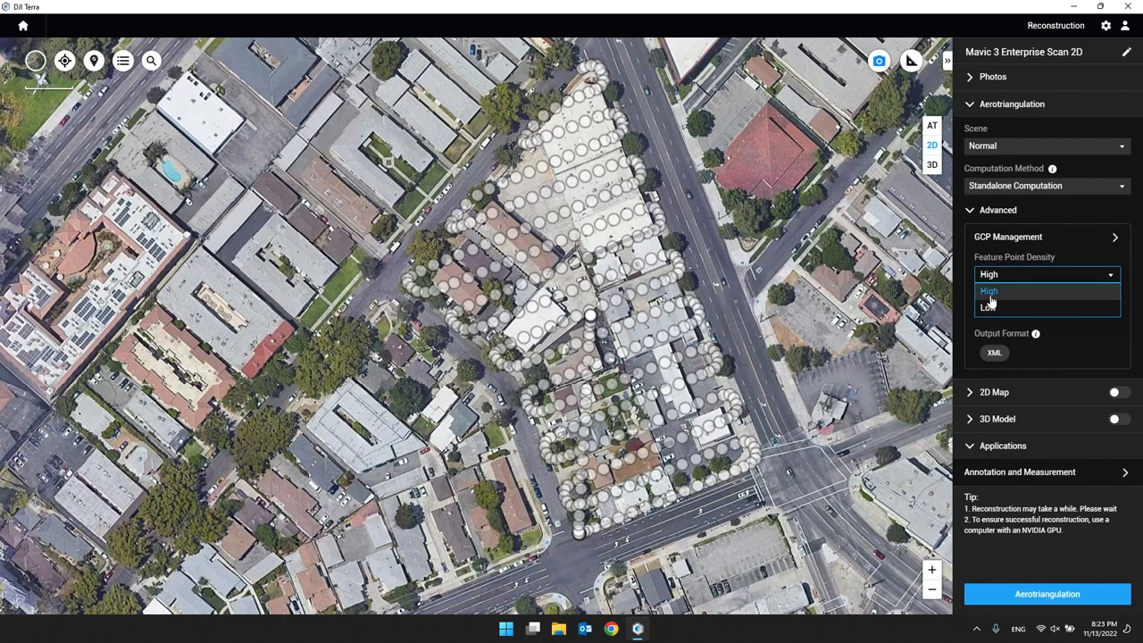
click(990, 292)
click(1002, 277)
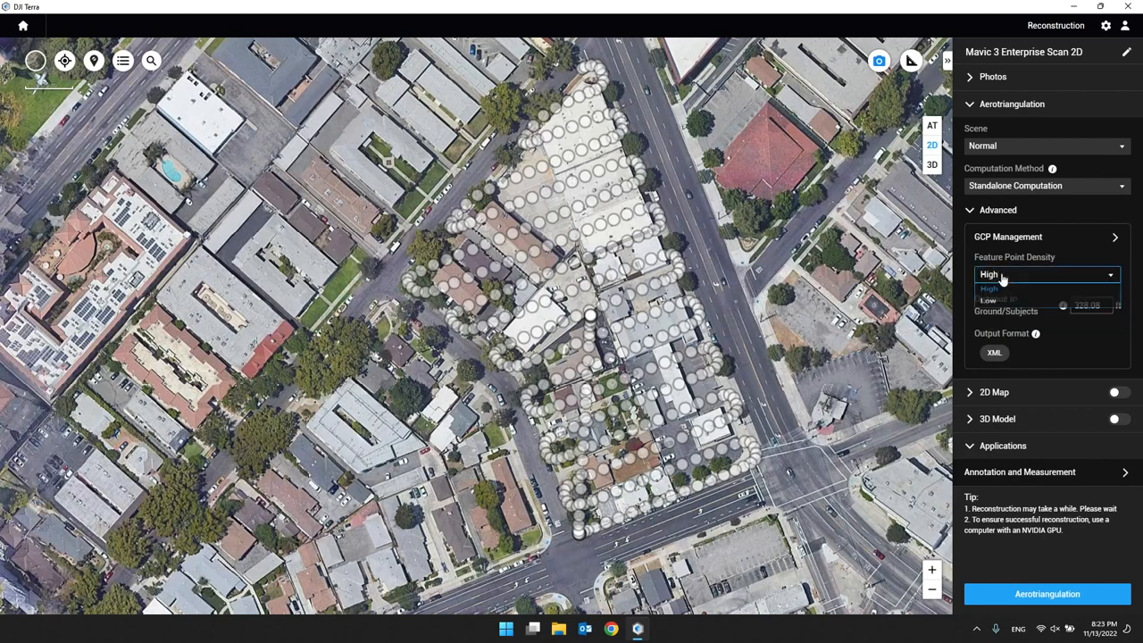
click(1006, 300)
click(1000, 280)
click(1002, 304)
click(1000, 280)
click(1000, 297)
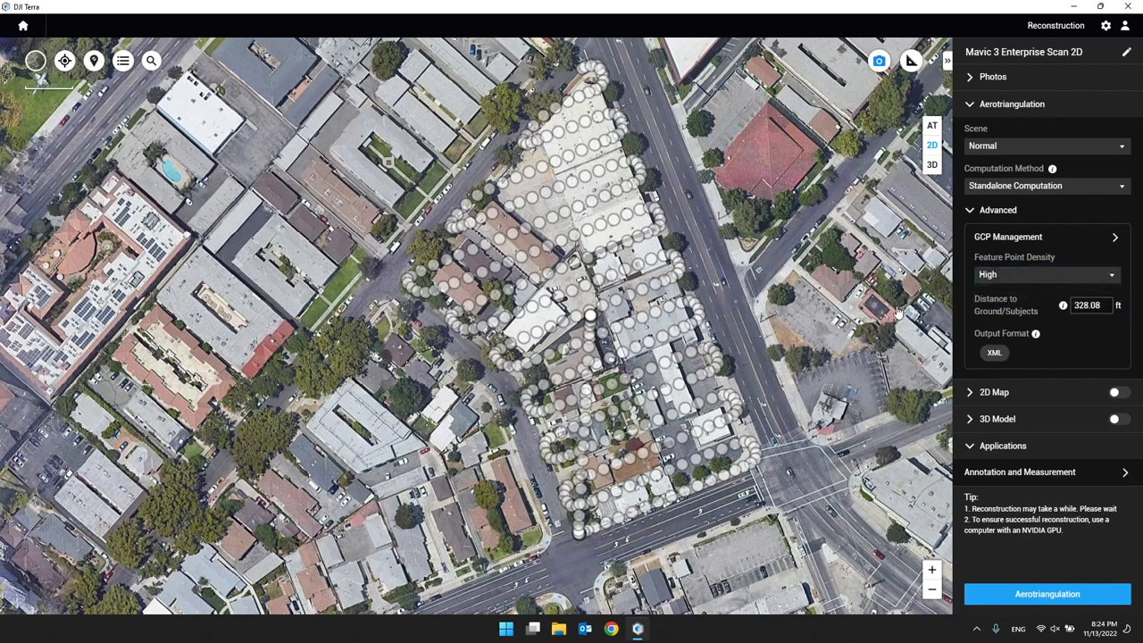
Step: Highlight the distance to ground/subjects value, and enable the XML output format to show its coordinate system options before disabling it again
drag(773, 331, 812, 323)
drag(880, 313, 866, 342)
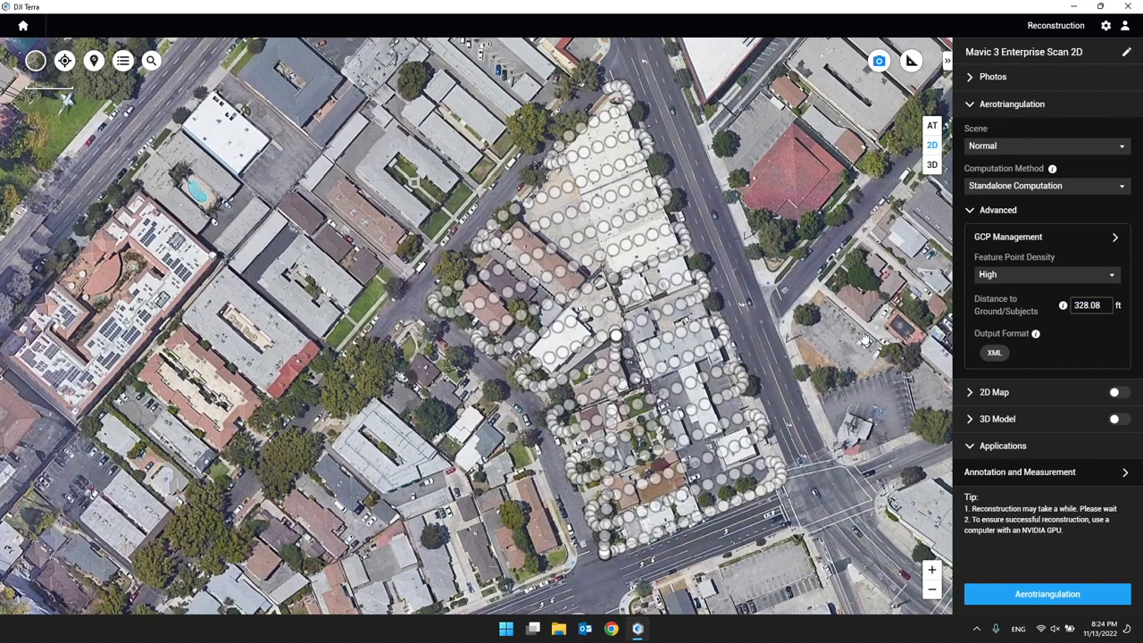
drag(800, 351, 798, 353)
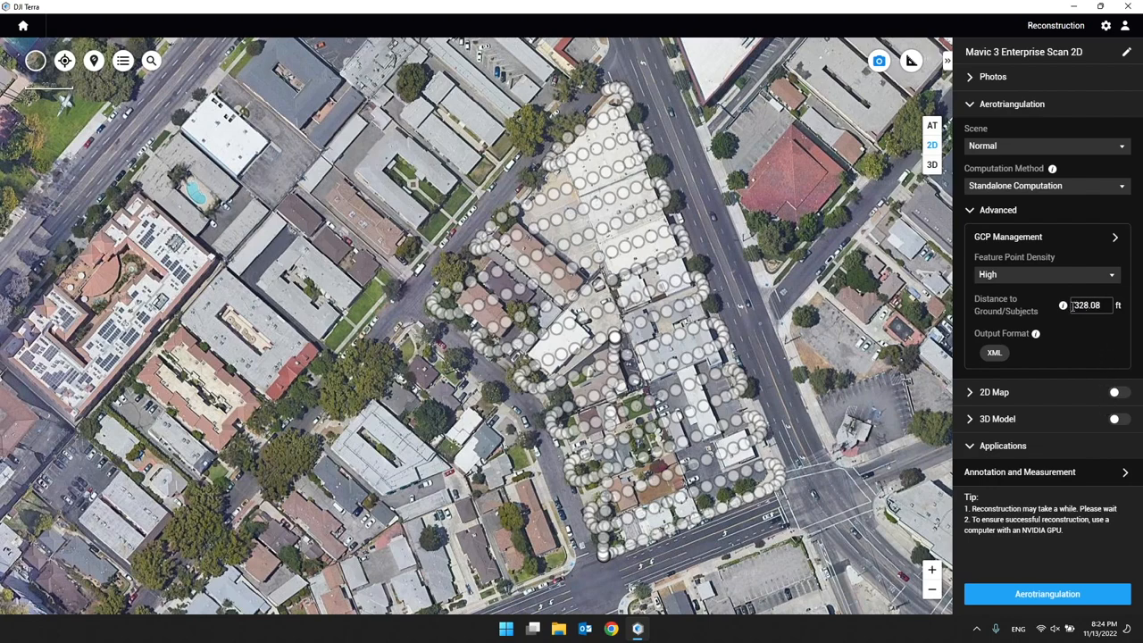
drag(1099, 305, 1070, 309)
click(1043, 315)
click(1016, 316)
click(995, 355)
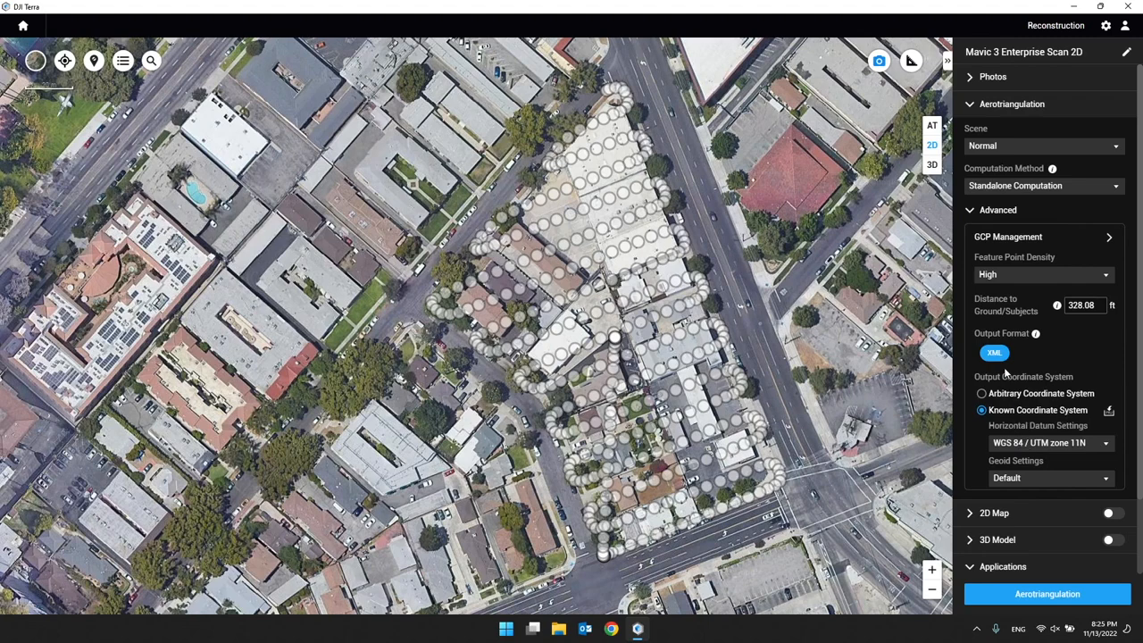
click(995, 355)
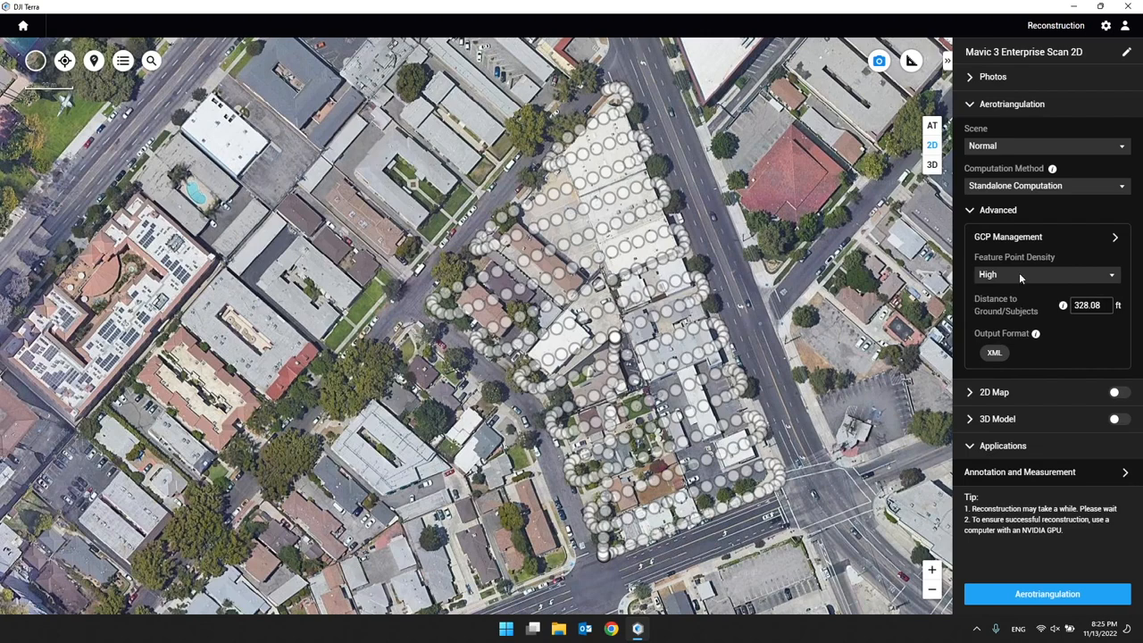
Step: Open the GCP management and examine the photos' camera positions and orientations in 3D from several angles and distances
click(999, 238)
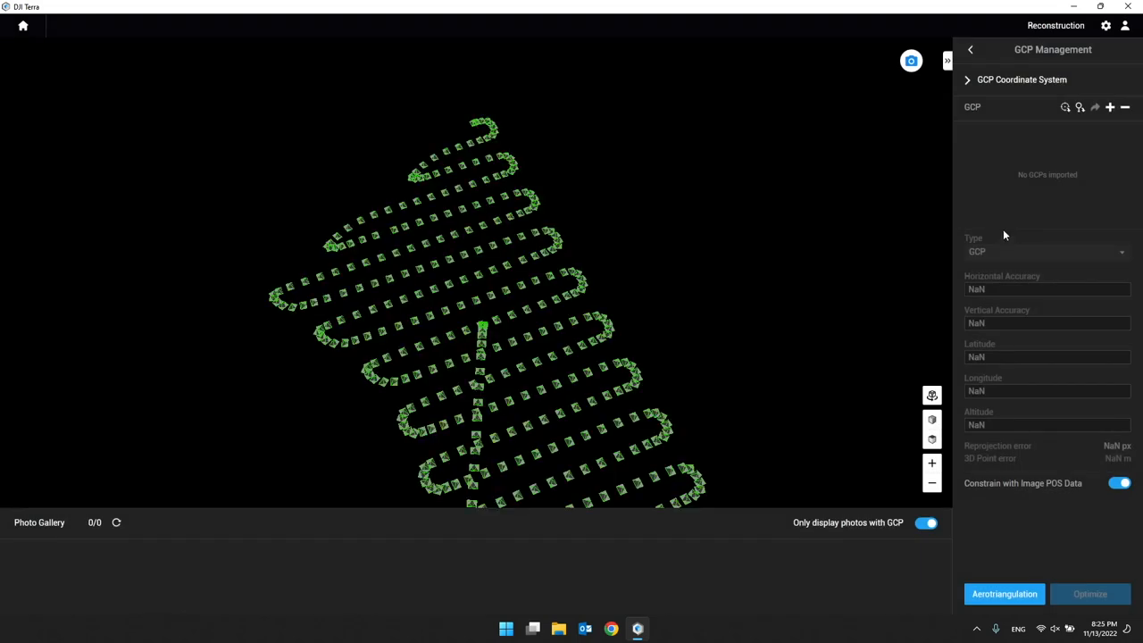
mouse_move(600, 263)
right_down()
mouse_move(643, 171)
mouse_move(641, 186)
mouse_move(668, 161)
mouse_move(617, 241)
right_up()
scroll(620, 274, up, 4)
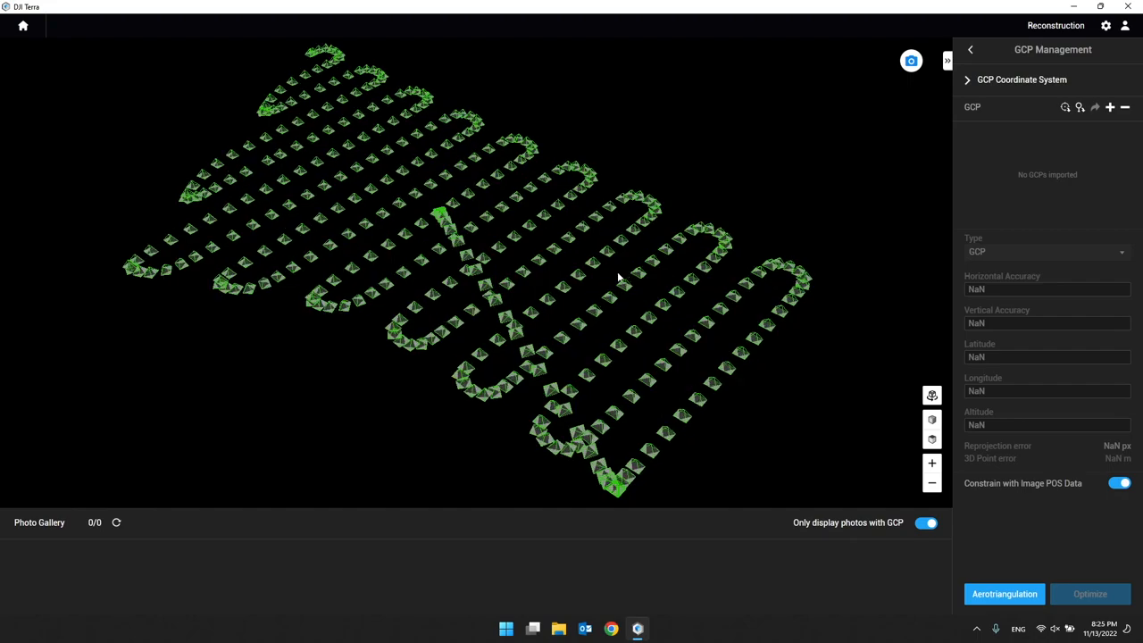
scroll(692, 235, up, 2)
scroll(692, 235, up, 2)
right_drag(595, 237, 678, 303)
scroll(595, 198, down, 5)
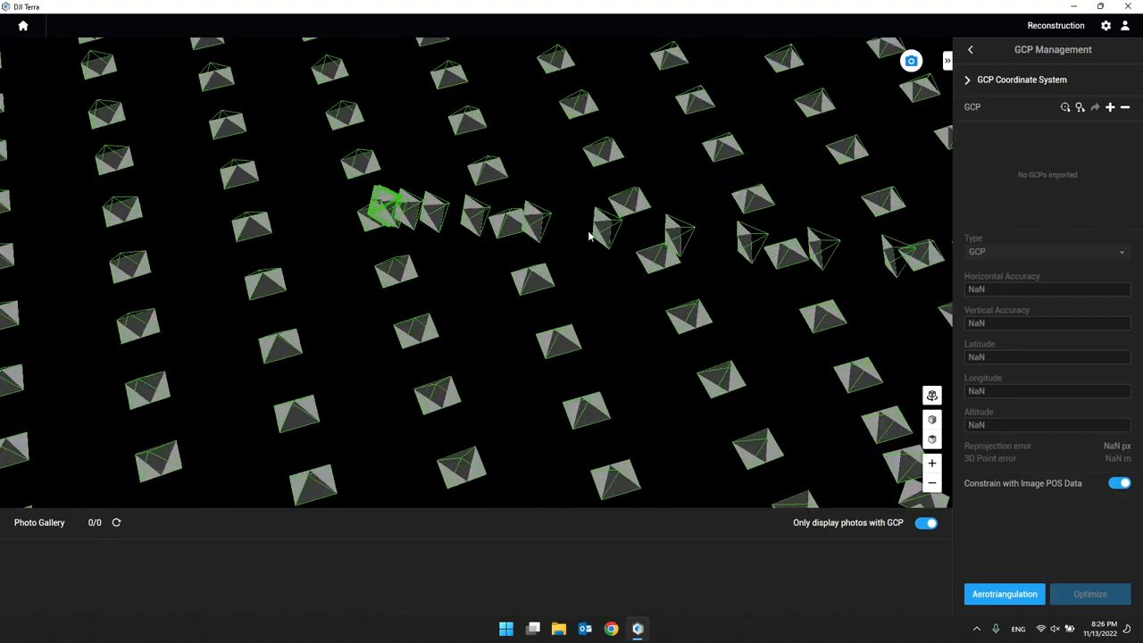
scroll(555, 280, up, 3)
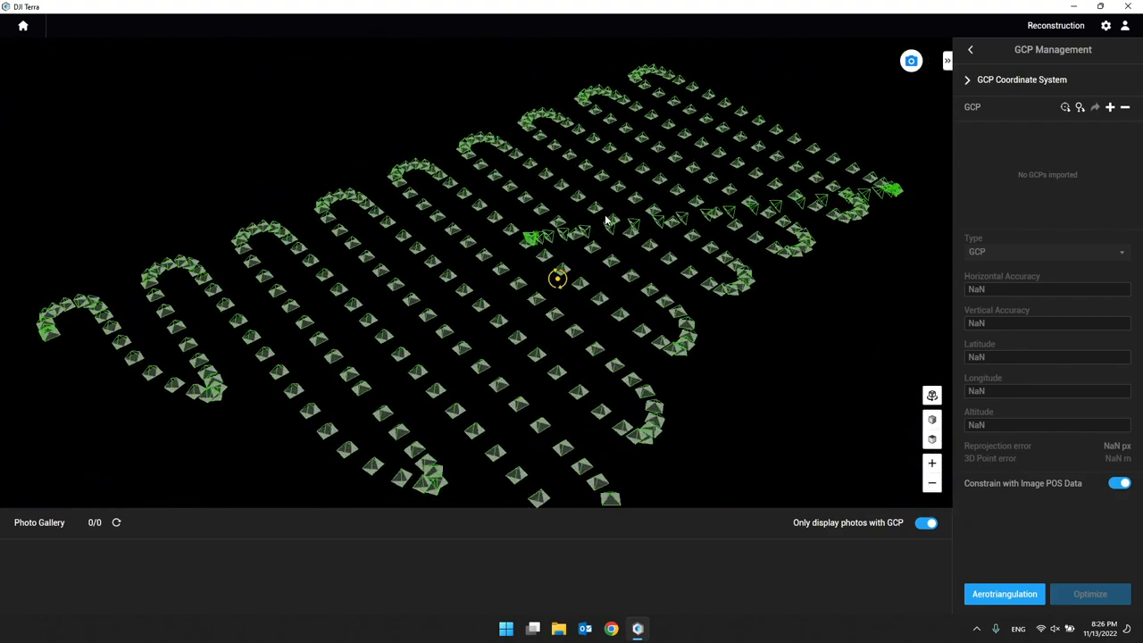
Step: Inspect the flight lines and individual camera poses edge-on, close up and from above in the 3D view
scroll(457, 334, down, 5)
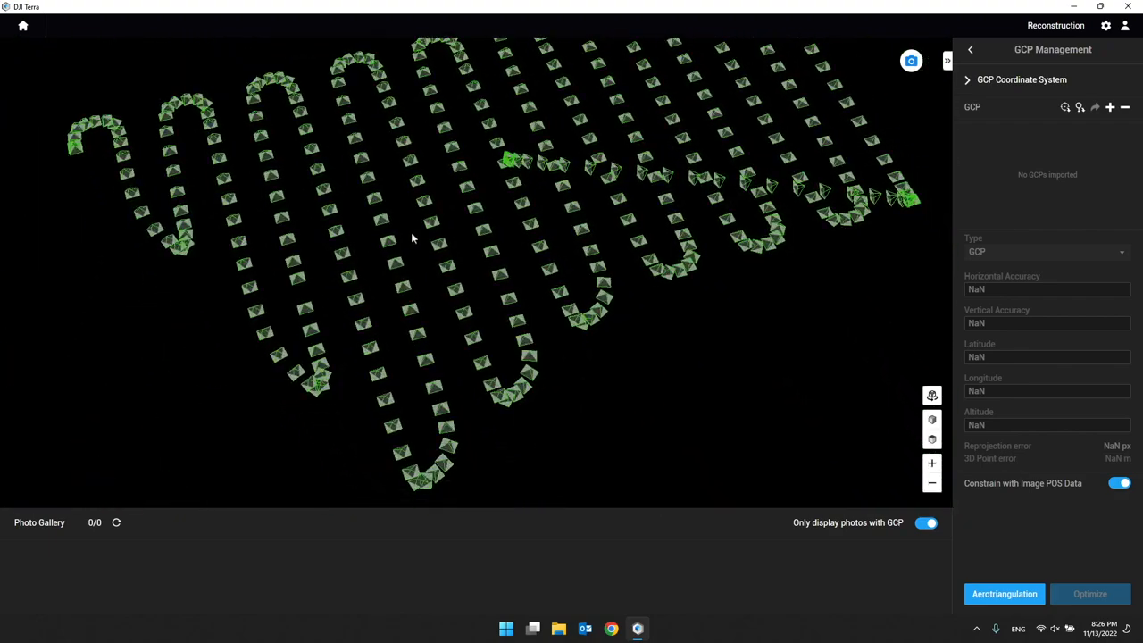
drag(560, 296, 485, 184)
scroll(712, 298, up, 5)
mouse_move(434, 270)
mouse_down()
mouse_move(401, 247)
mouse_move(618, 291)
mouse_move(477, 291)
mouse_move(500, 277)
mouse_move(544, 117)
mouse_move(532, 163)
mouse_move(461, 264)
mouse_move(495, 282)
mouse_move(497, 268)
mouse_move(489, 281)
mouse_move(547, 266)
mouse_move(497, 274)
mouse_up()
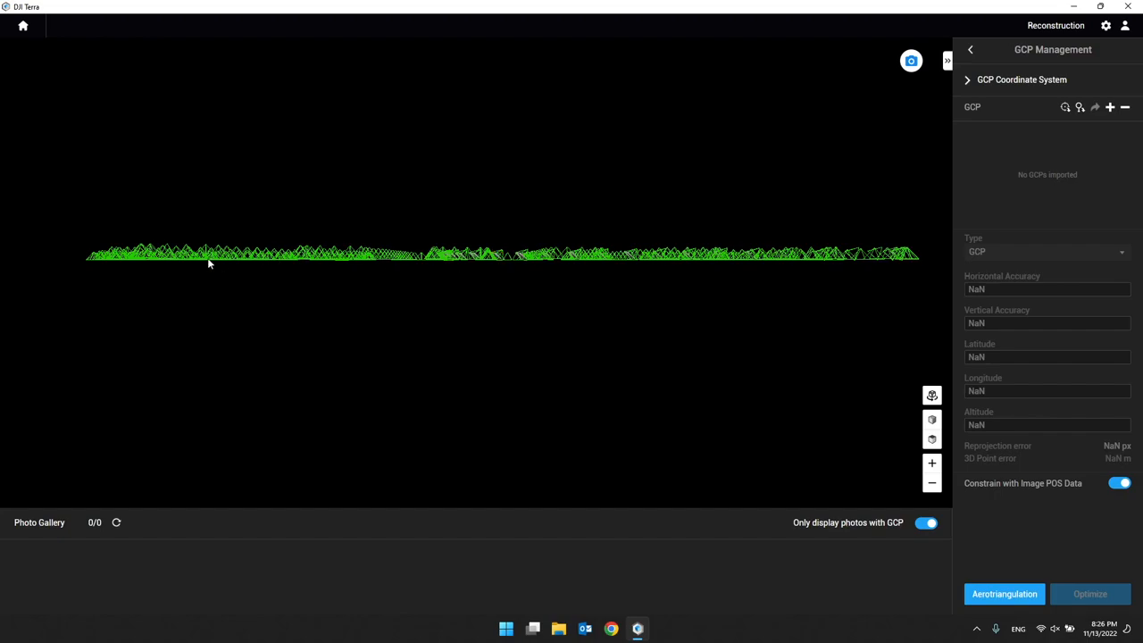
mouse_move(741, 256)
mouse_down()
mouse_move(735, 286)
mouse_move(876, 266)
mouse_move(552, 288)
mouse_move(492, 320)
mouse_move(571, 304)
mouse_move(582, 317)
mouse_move(384, 223)
mouse_move(410, 143)
mouse_move(514, 138)
mouse_move(521, 181)
mouse_move(597, 145)
mouse_move(684, 160)
mouse_move(656, 228)
mouse_move(500, 268)
mouse_move(420, 223)
mouse_move(402, 304)
mouse_move(455, 262)
mouse_move(540, 308)
mouse_move(587, 204)
mouse_move(568, 332)
mouse_move(545, 307)
mouse_move(651, 301)
mouse_up()
scroll(660, 241, up, 5)
drag(661, 236, 701, 330)
scroll(701, 330, down, 5)
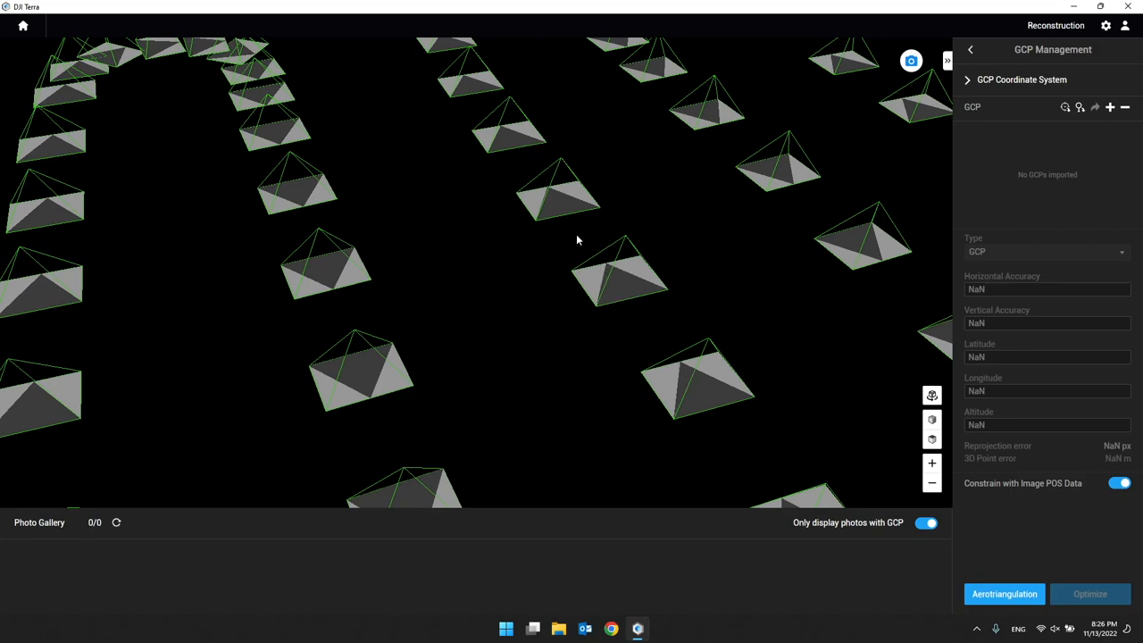
scroll(524, 153, down, 5)
scroll(510, 274, up, 3)
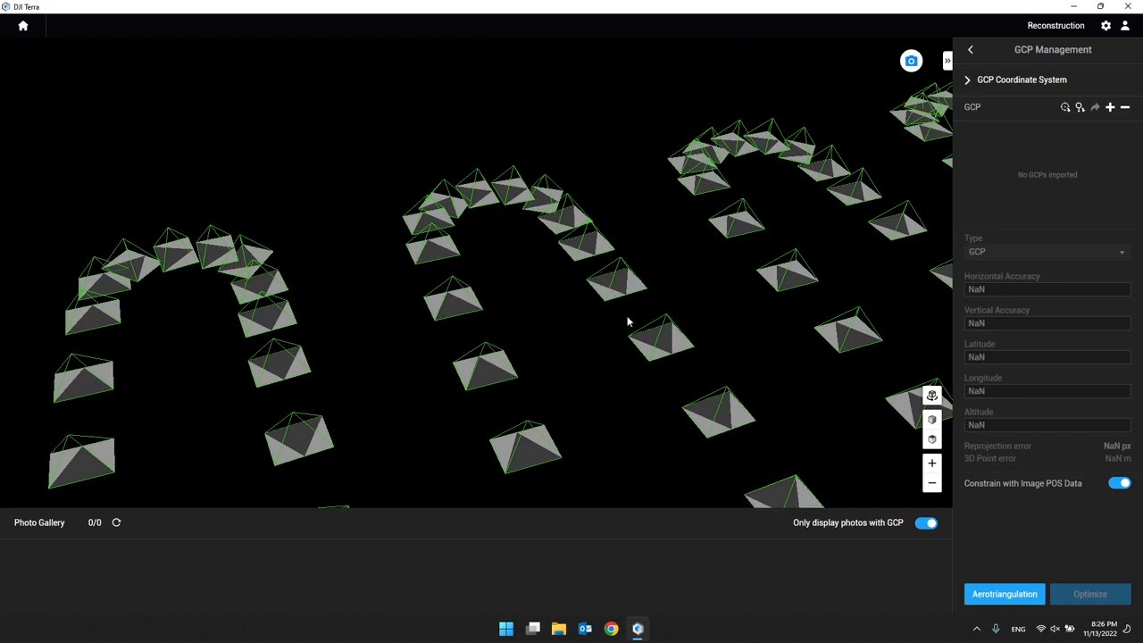
scroll(682, 404, down, 6)
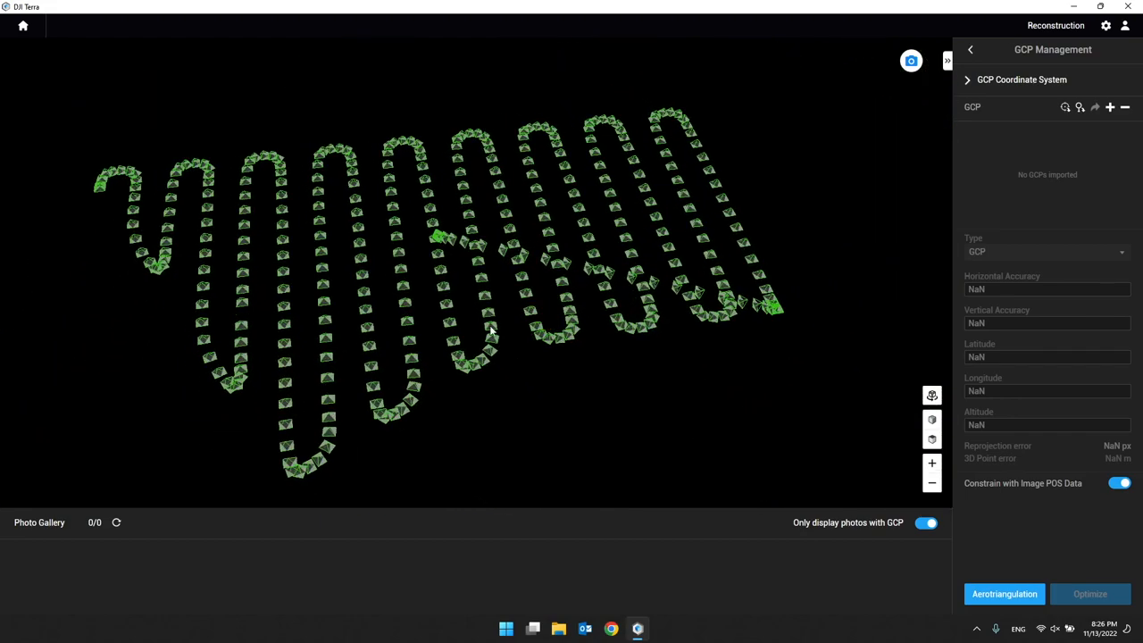
drag(535, 225, 624, 199)
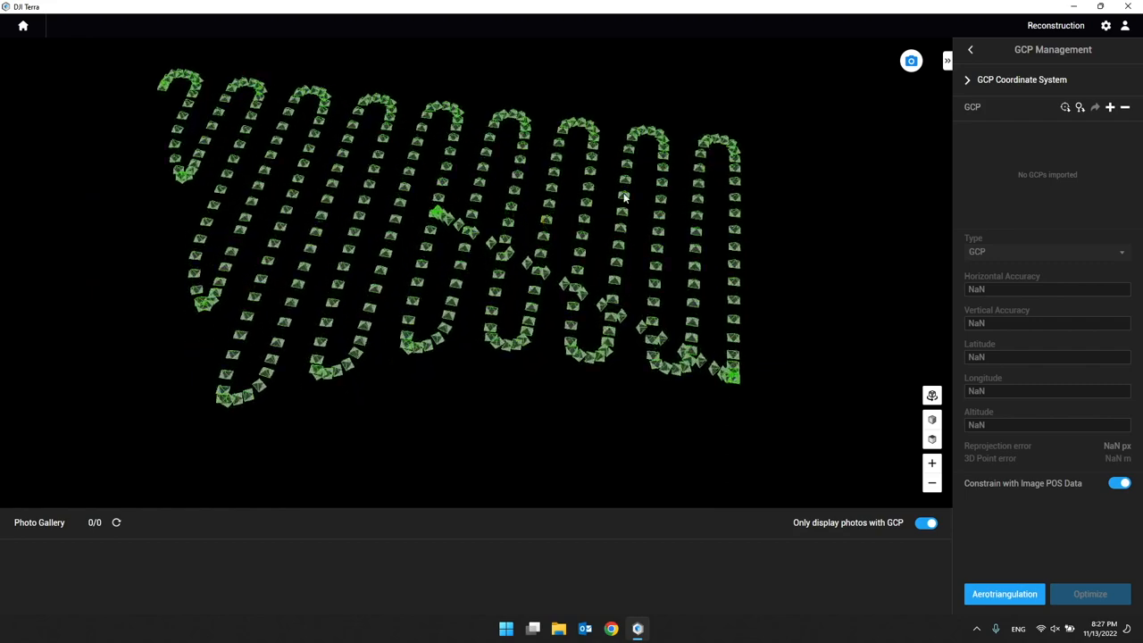
Step: Toggle the display of the camera positions off and on twice in the 3D view
click(911, 61)
click(911, 61)
click(911, 61)
click(911, 61)
mouse_move(585, 234)
mouse_down()
mouse_move(658, 301)
mouse_move(674, 279)
mouse_move(1091, 269)
mouse_up()
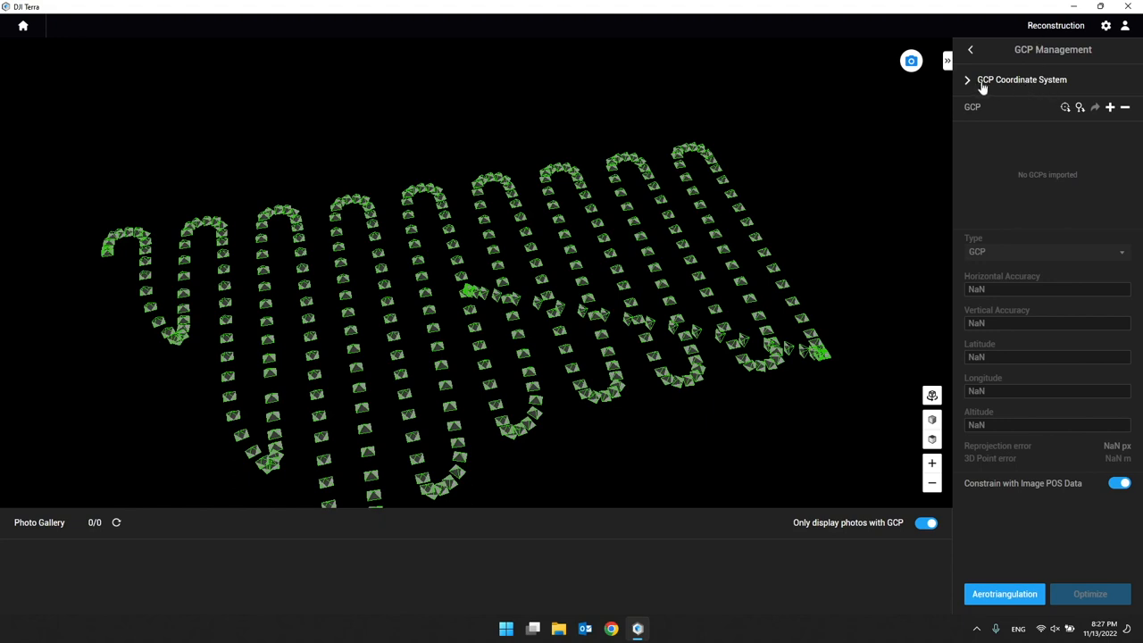
click(1059, 83)
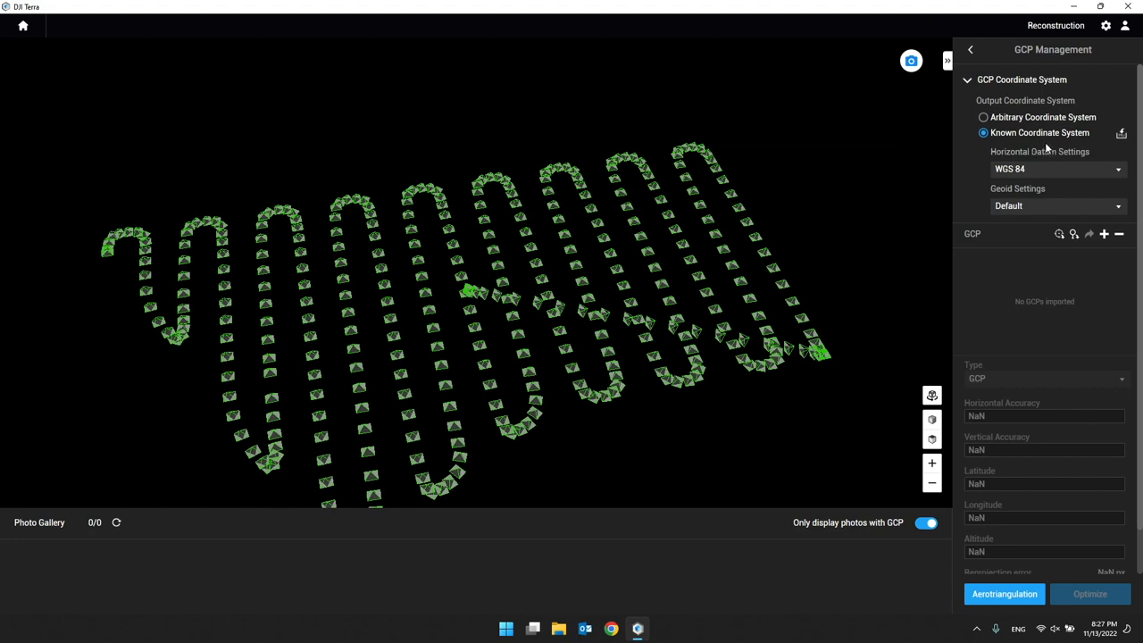
click(1075, 7)
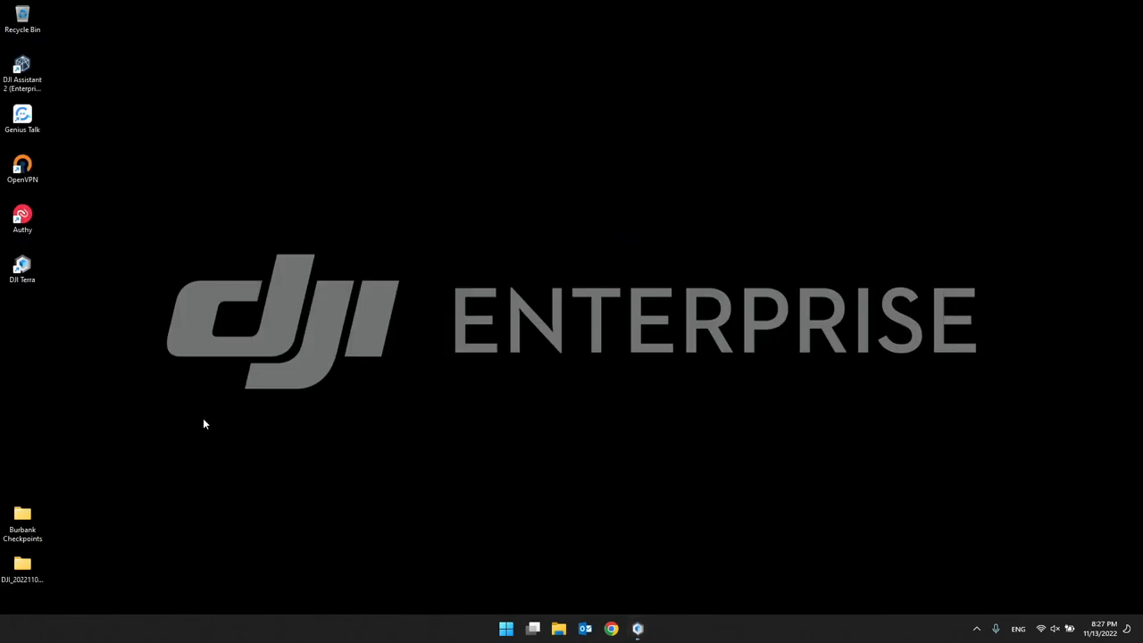
double_click(33, 518)
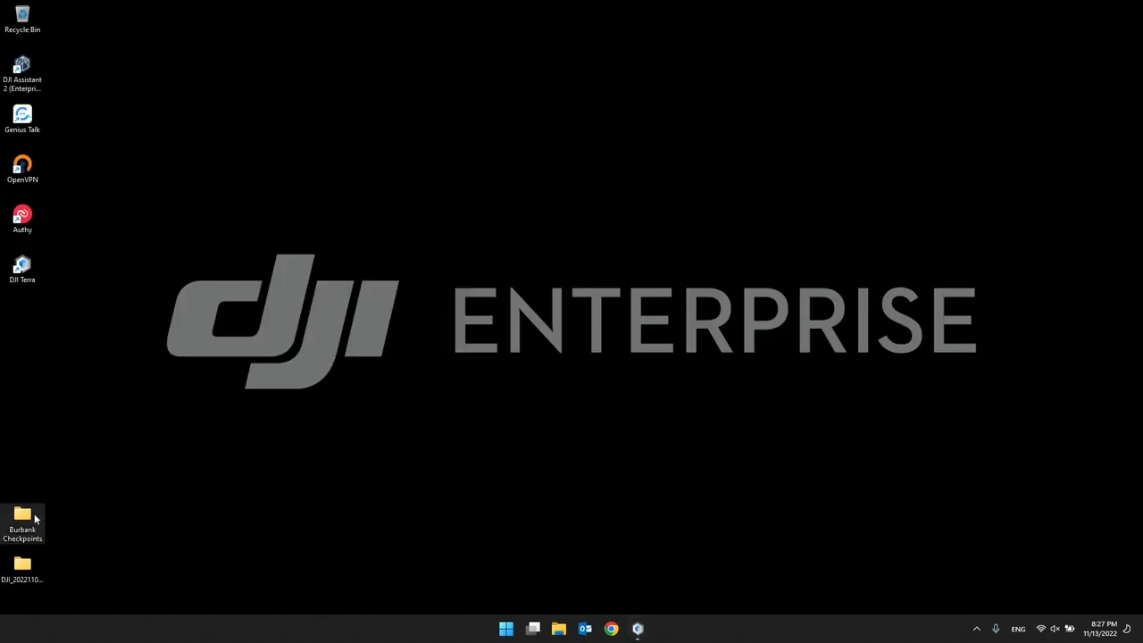
double_click(214, 306)
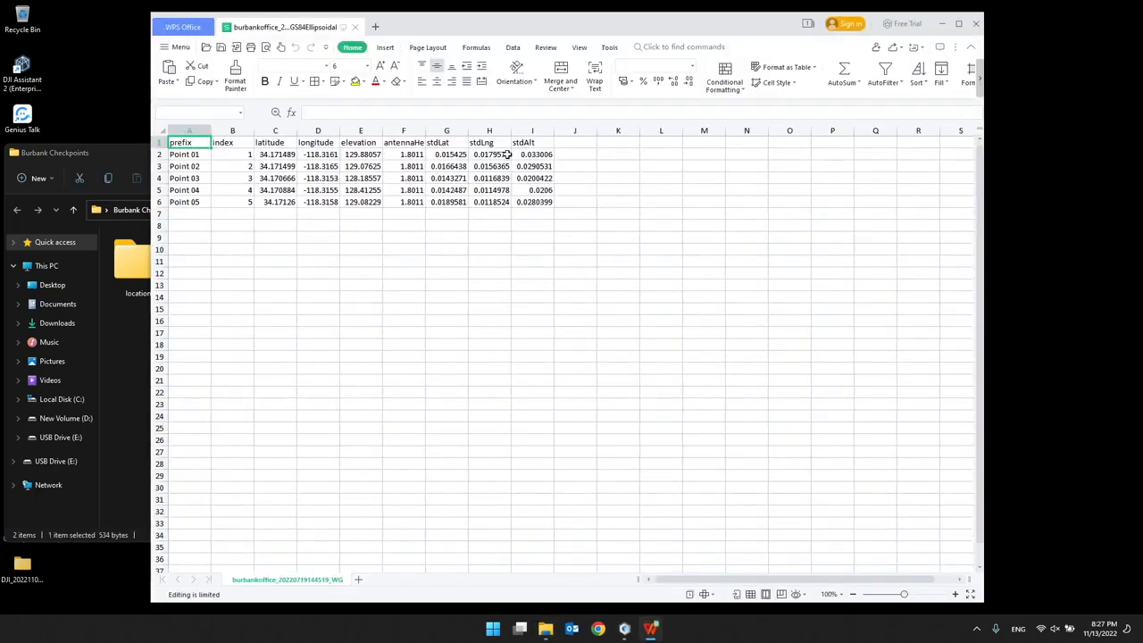
double_click(598, 27)
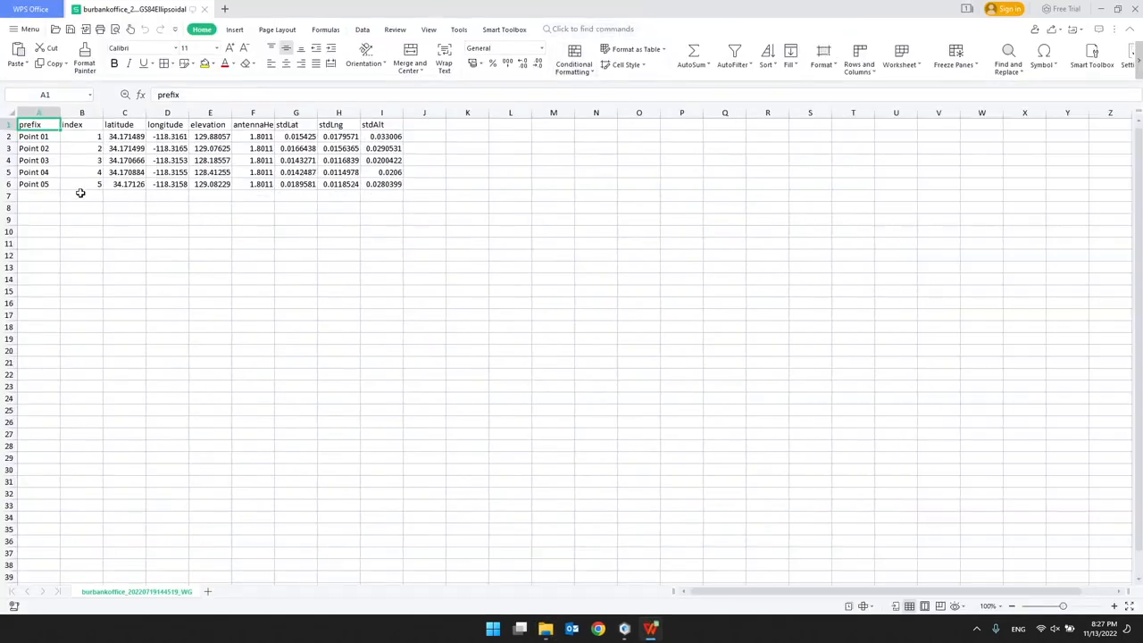
Step: Highlight the point names, indexes, latitudes, longitudes and elevations of the five checkpoints, and close the spreadsheet
drag(36, 184, 214, 140)
click(167, 232)
drag(176, 182, 49, 137)
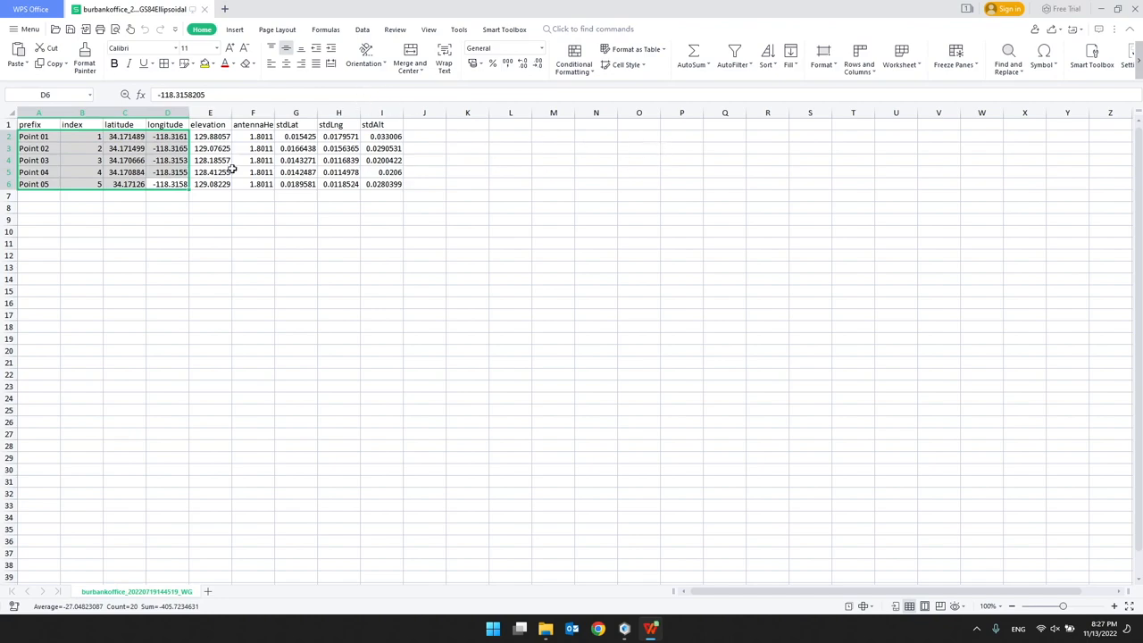
drag(214, 184, 36, 138)
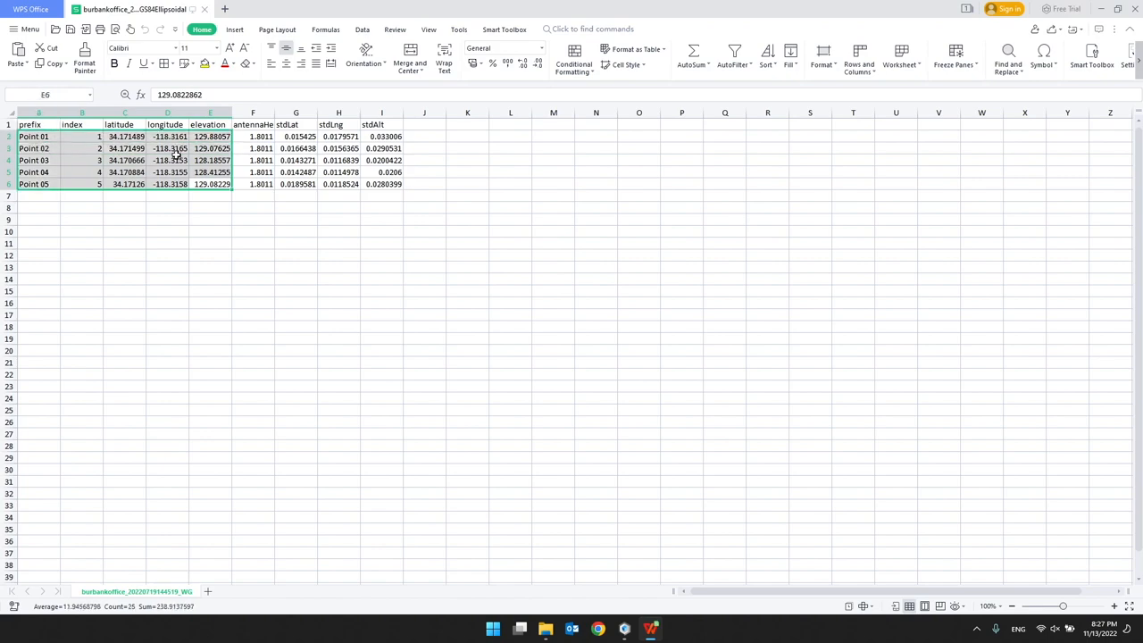
click(1132, 8)
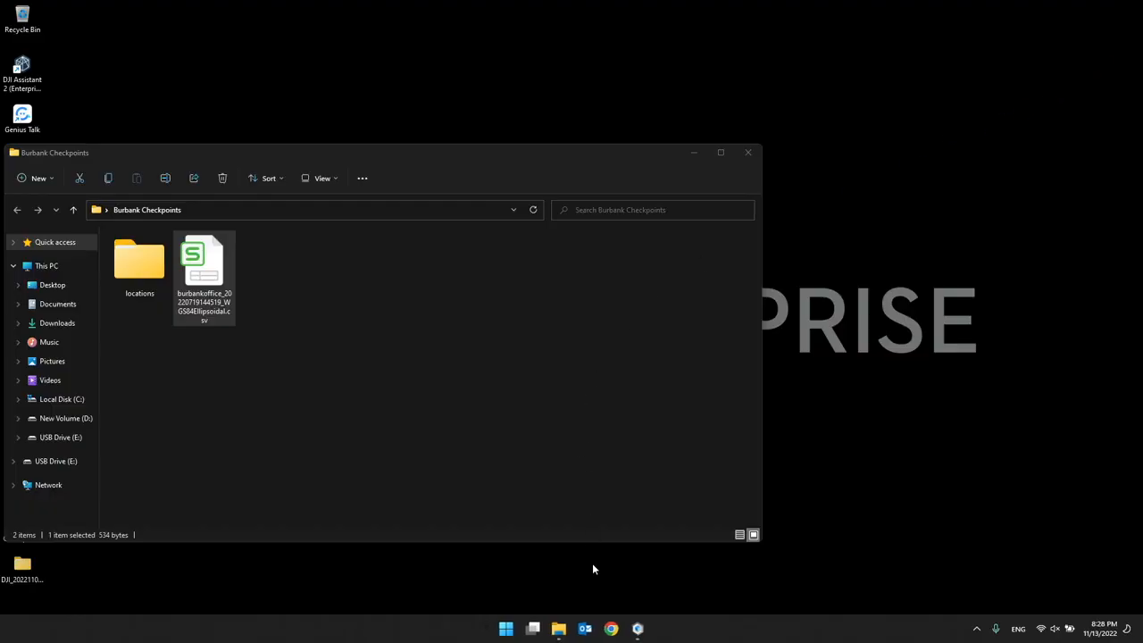
Step: Switch back to DJI Terra and review the horizontal datum and geoid options, keeping WGS 84 and Default, and collapse the coordinate system settings
click(637, 629)
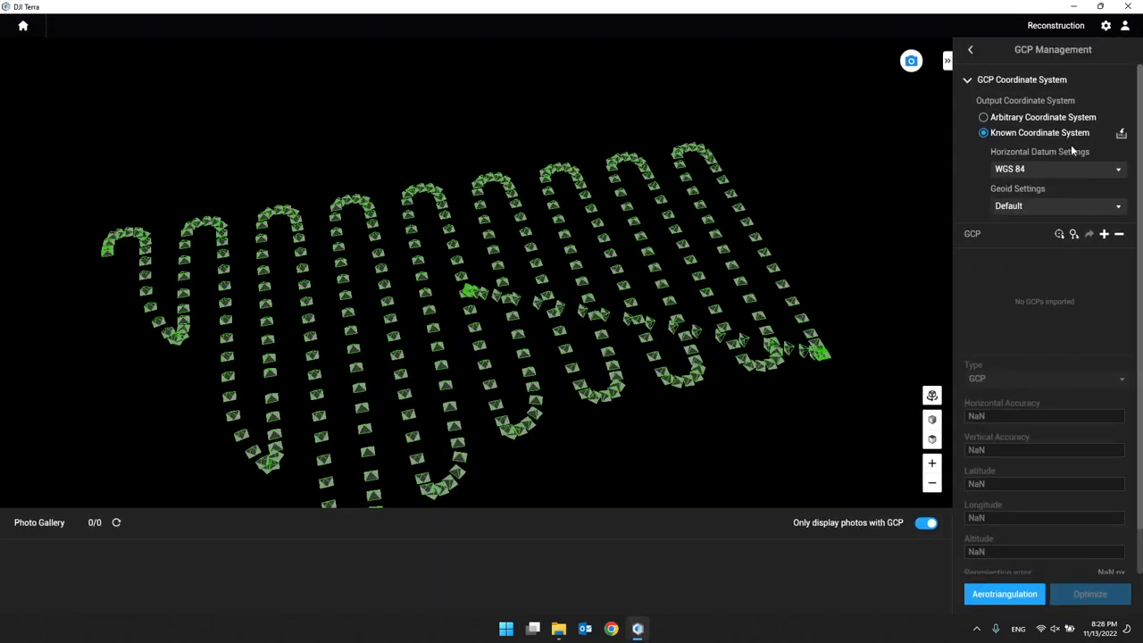
click(1079, 170)
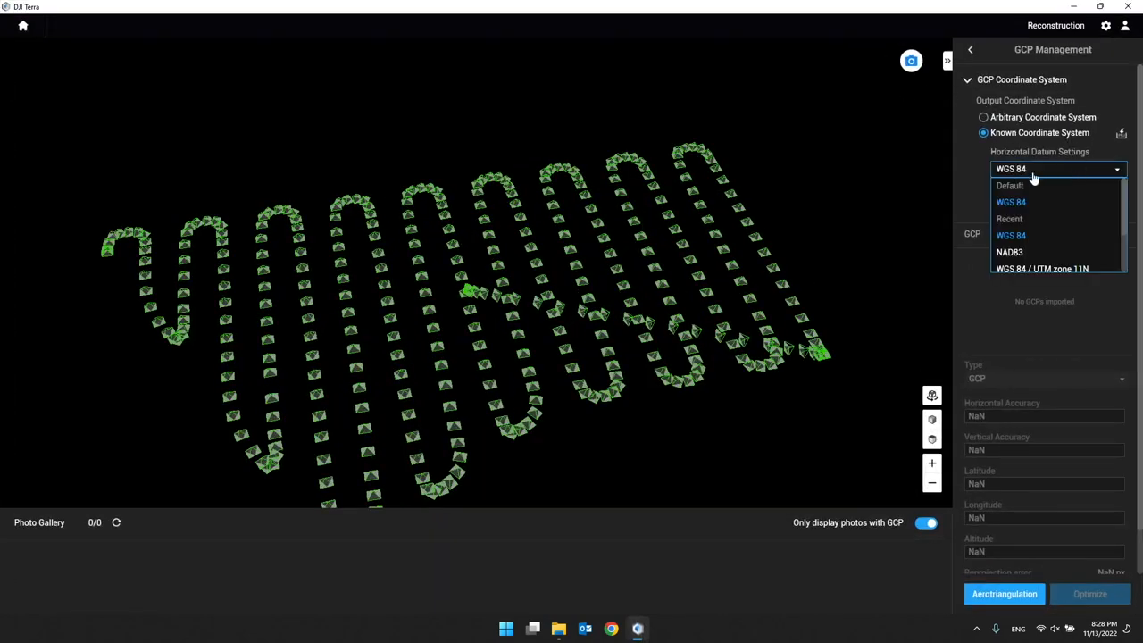
click(1033, 176)
click(1011, 209)
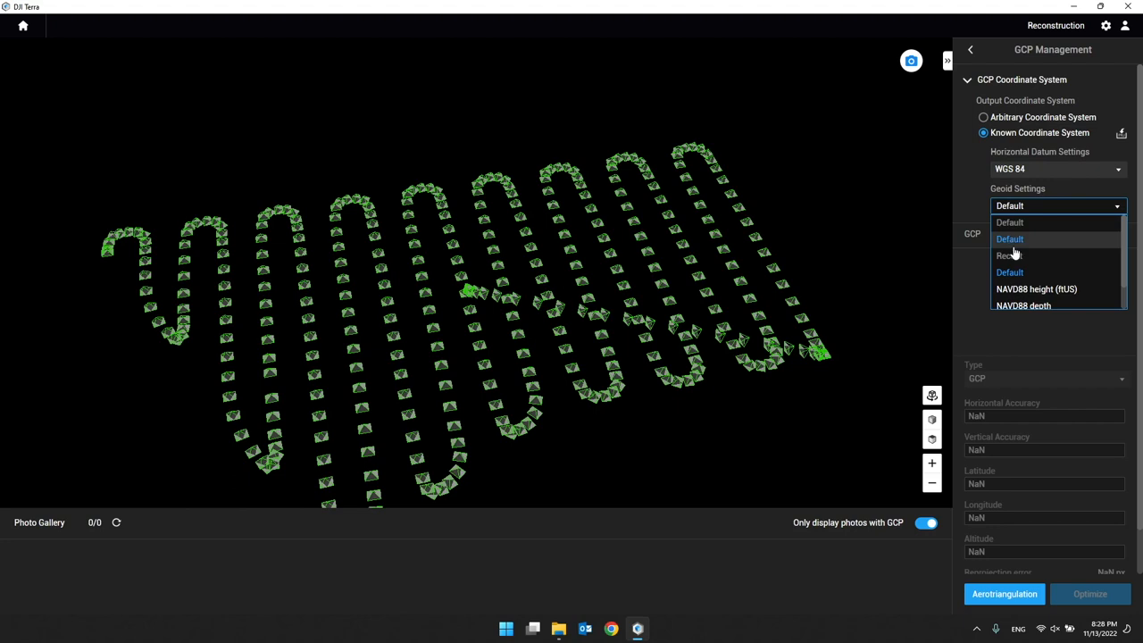
click(1012, 242)
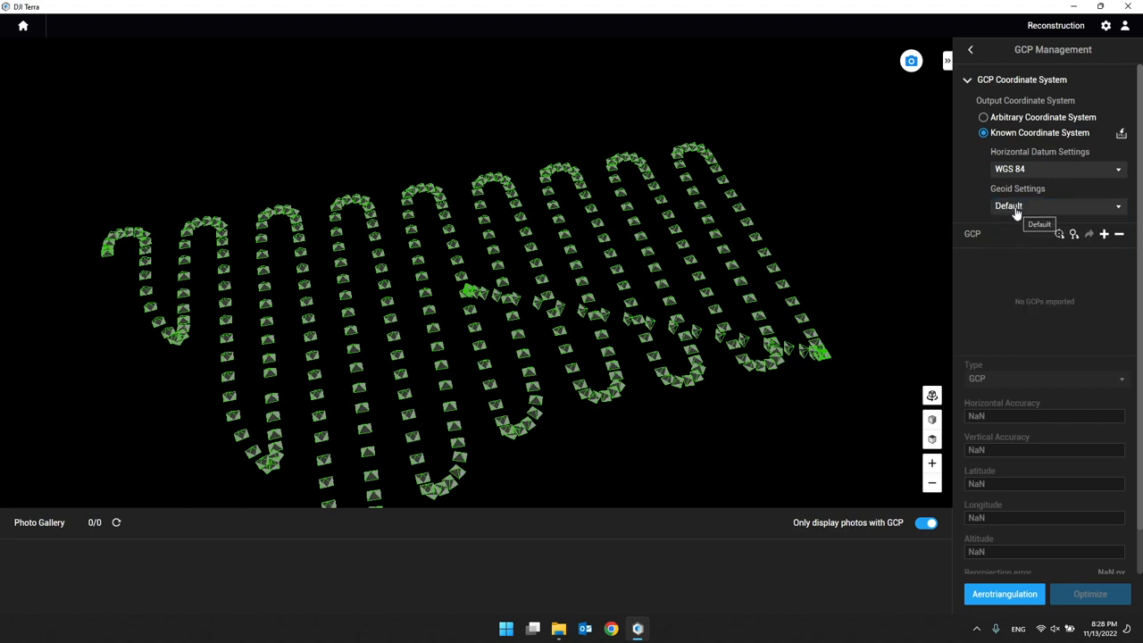
click(1027, 80)
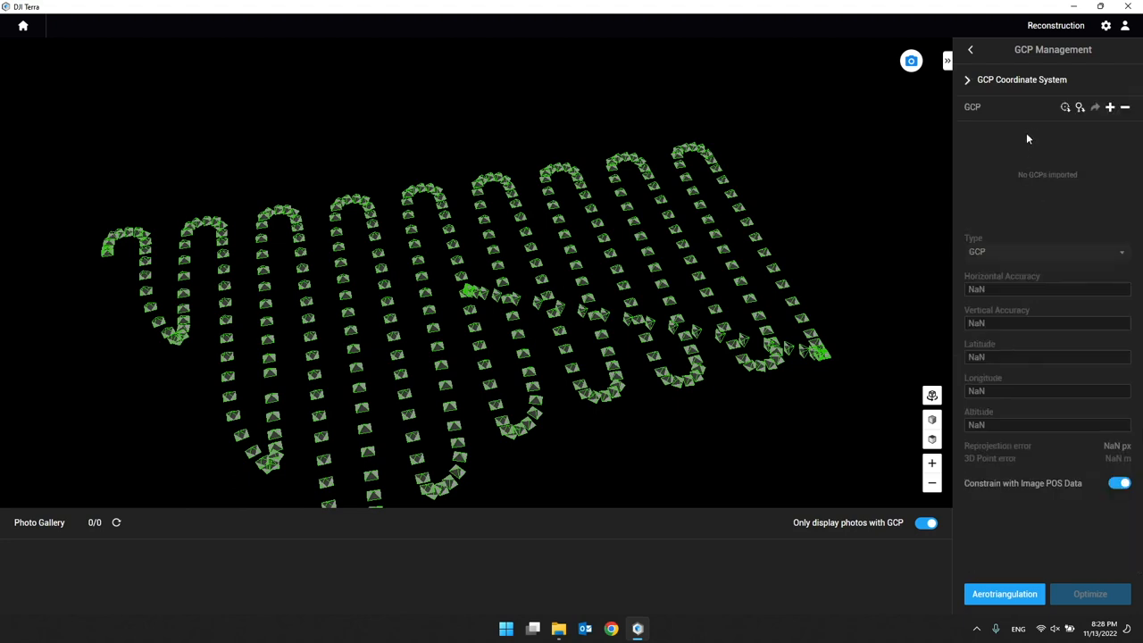
click(990, 83)
click(989, 82)
Step: Check the file types accepted by the JSON import and by the TXT/CSV GCP import, cancelling each file selection
click(1067, 109)
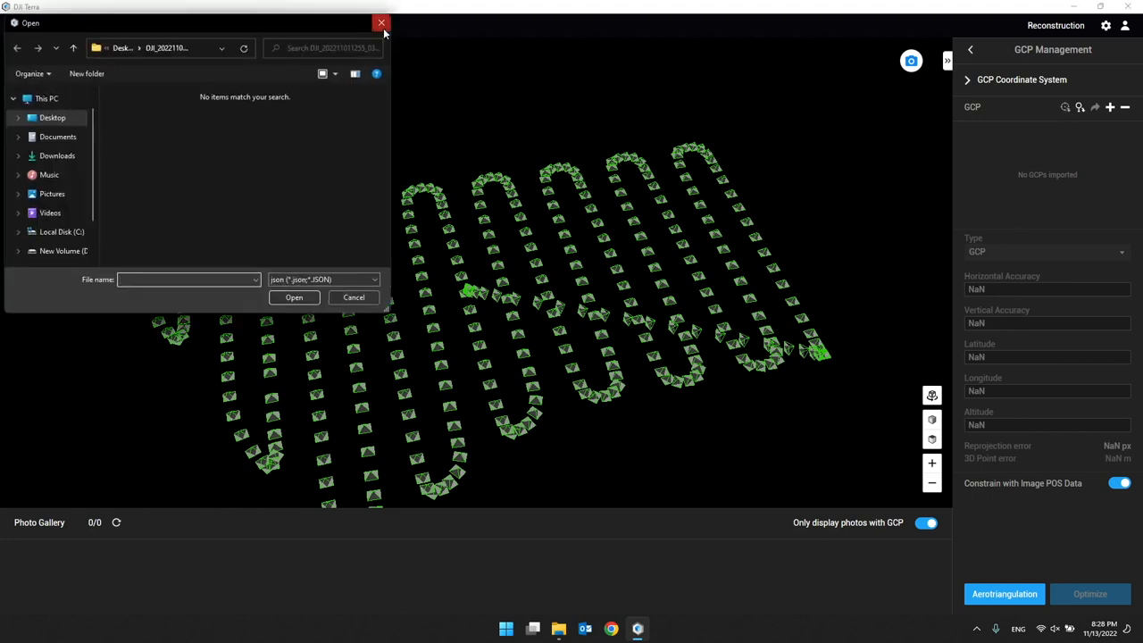
click(382, 23)
click(1066, 109)
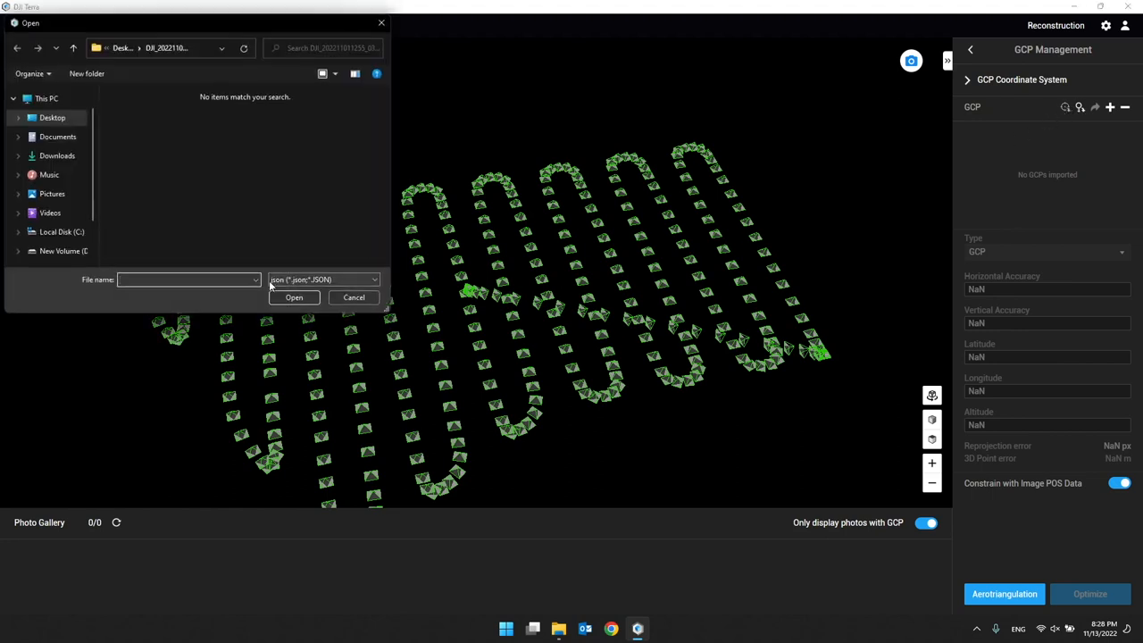
click(354, 297)
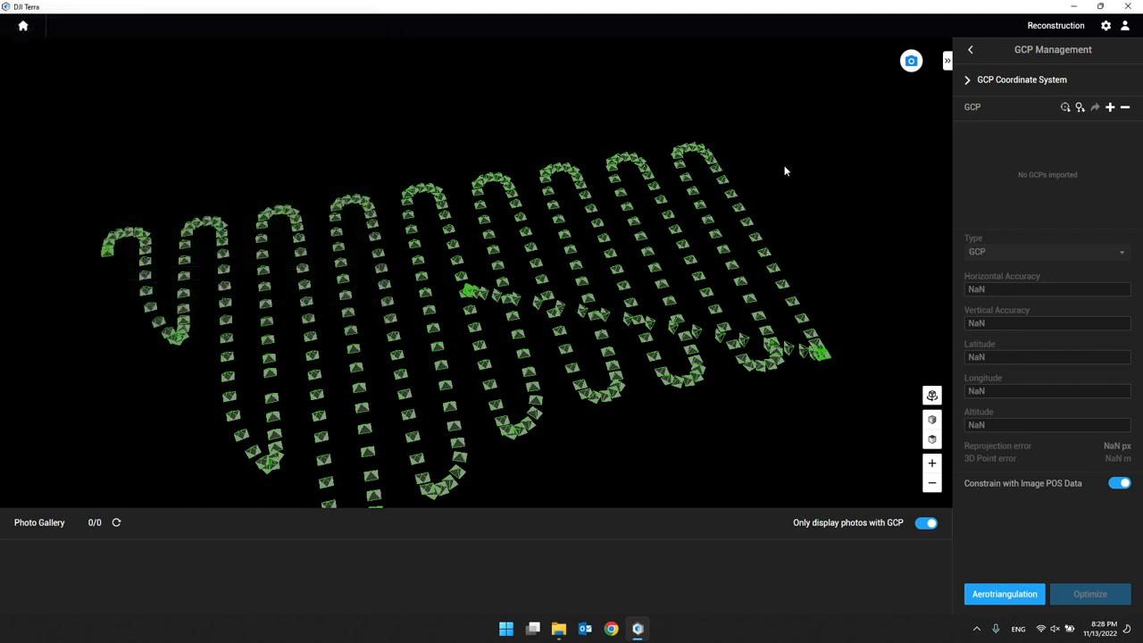
click(1079, 109)
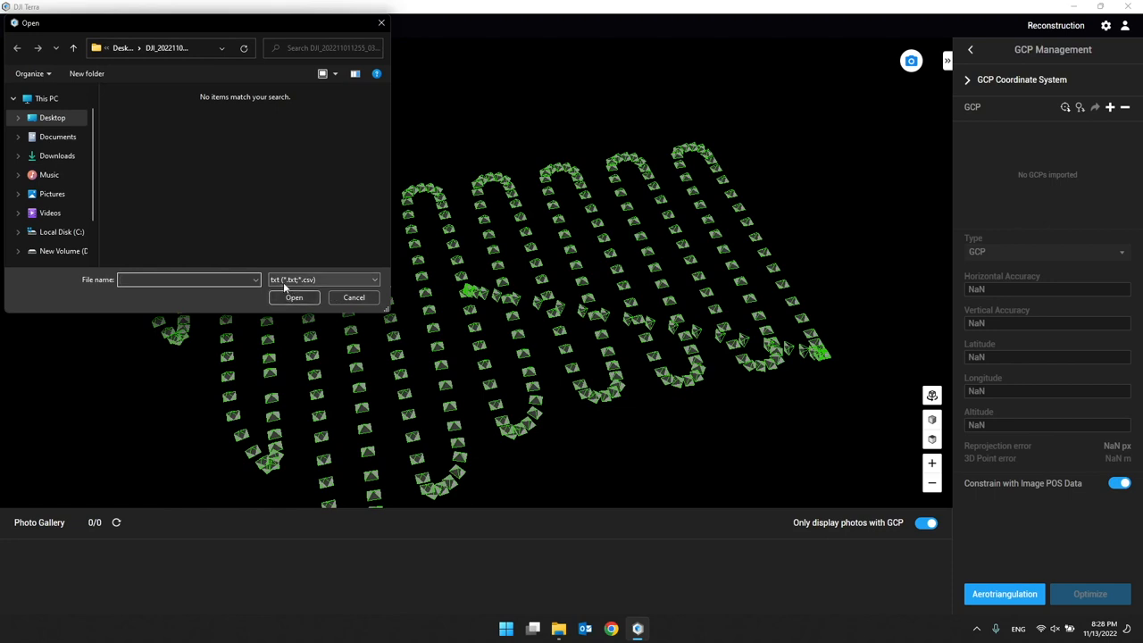
click(351, 299)
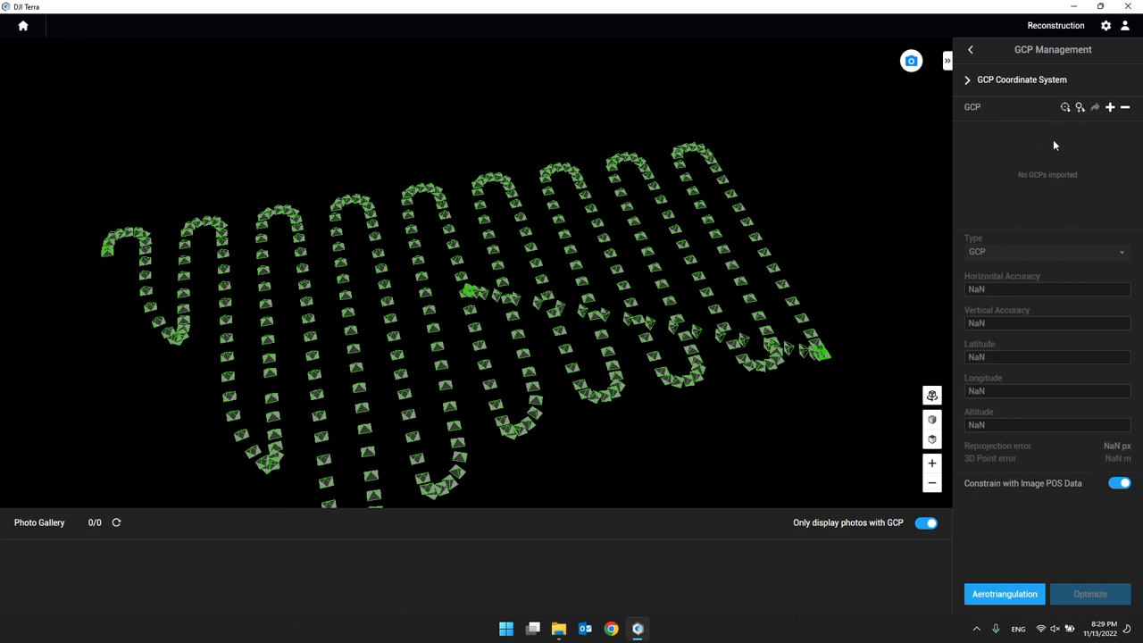
Step: Add a GCP manually to show its fields and delete it again
click(1110, 108)
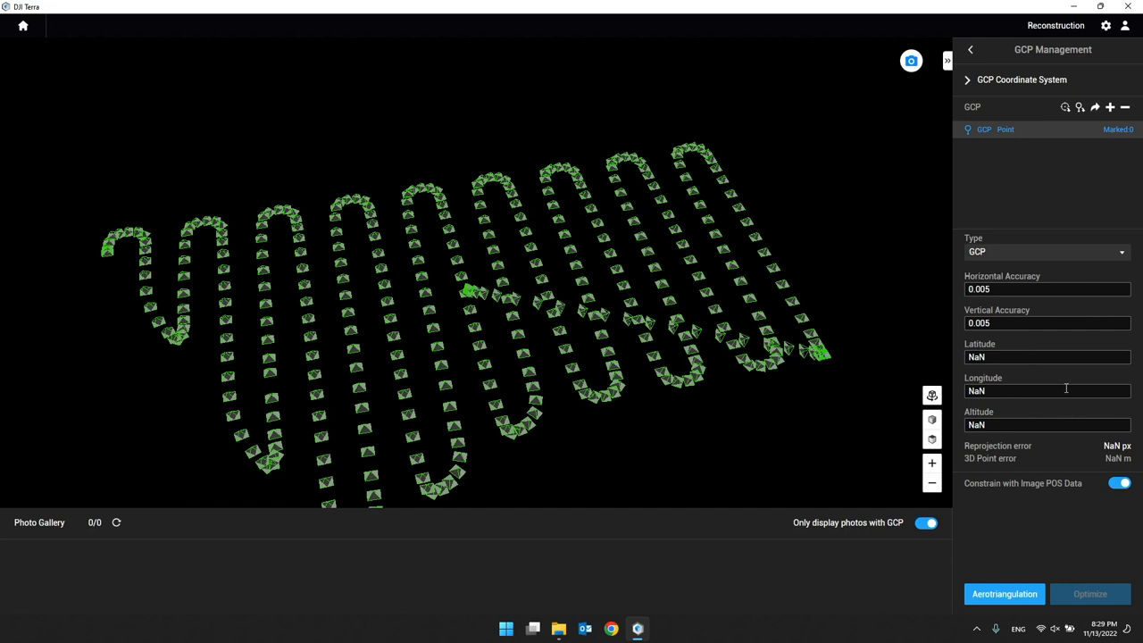
click(1125, 108)
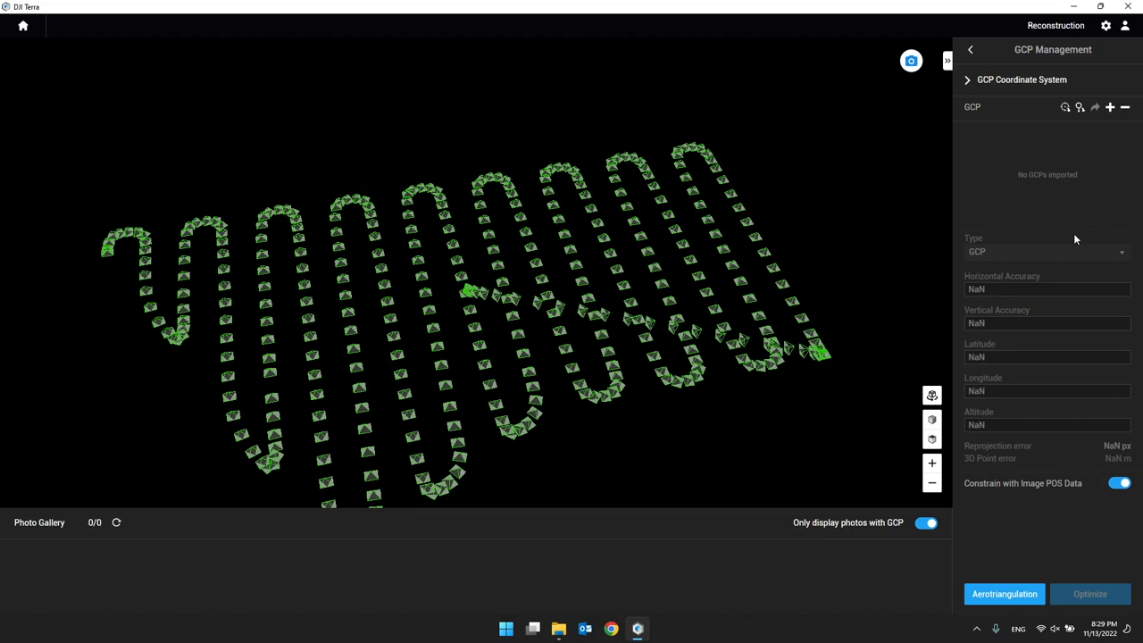
click(1076, 7)
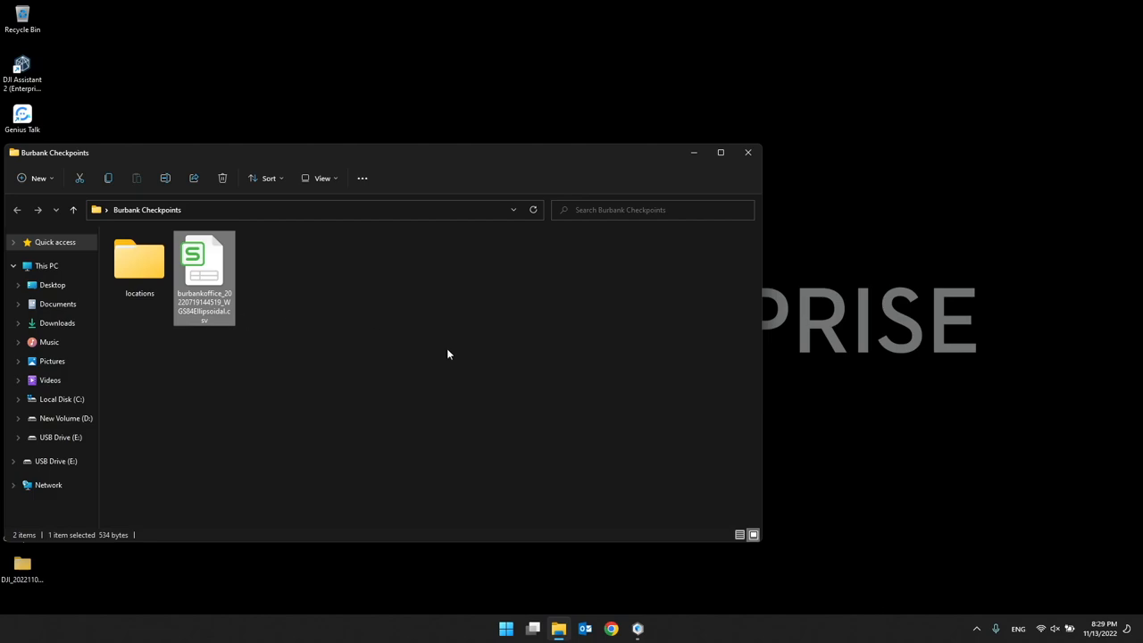
click(638, 628)
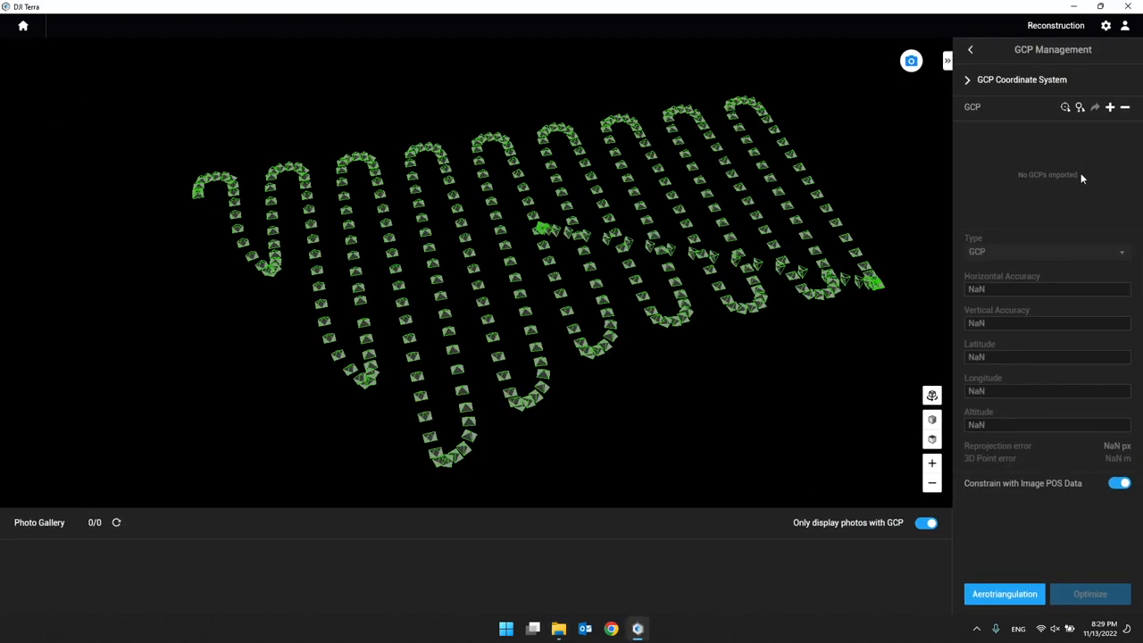
click(1080, 108)
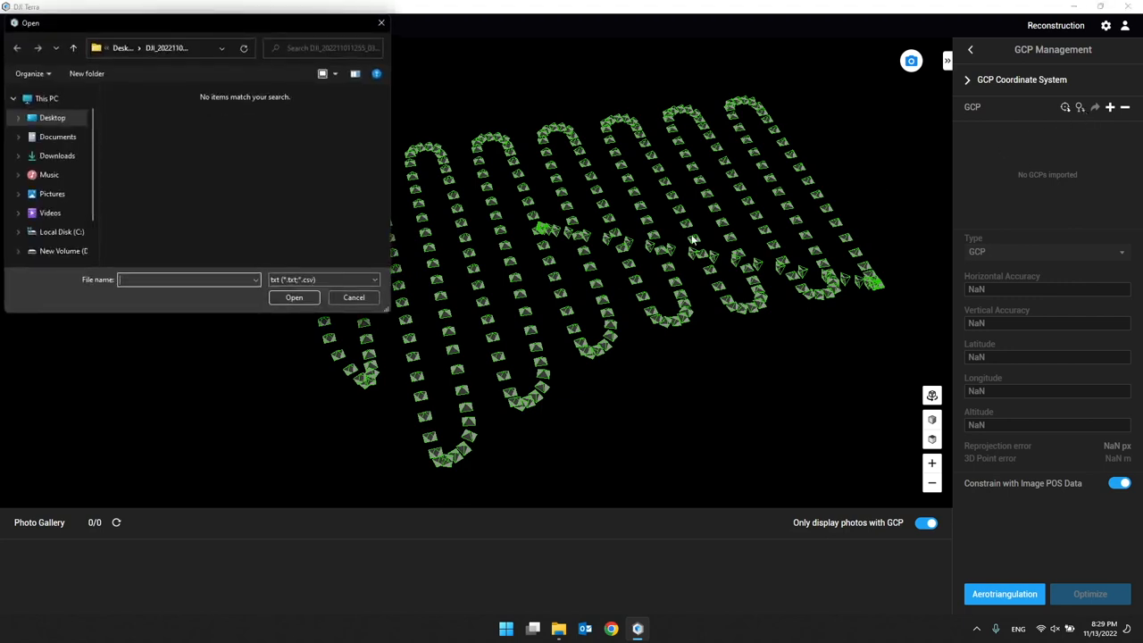
click(51, 118)
double_click(137, 132)
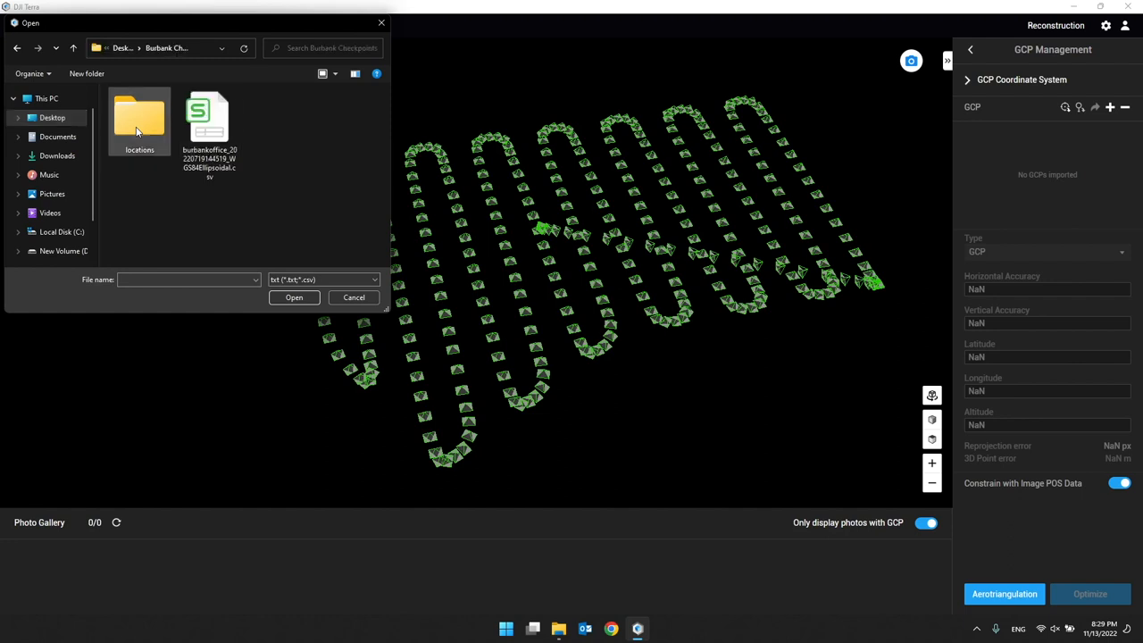
click(201, 135)
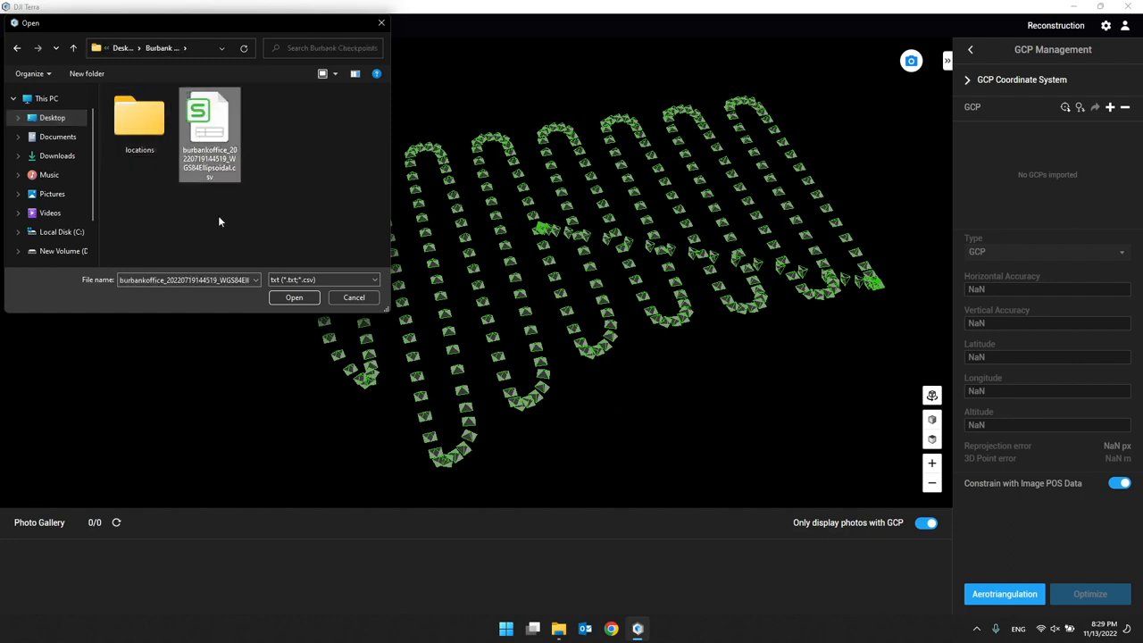
click(290, 298)
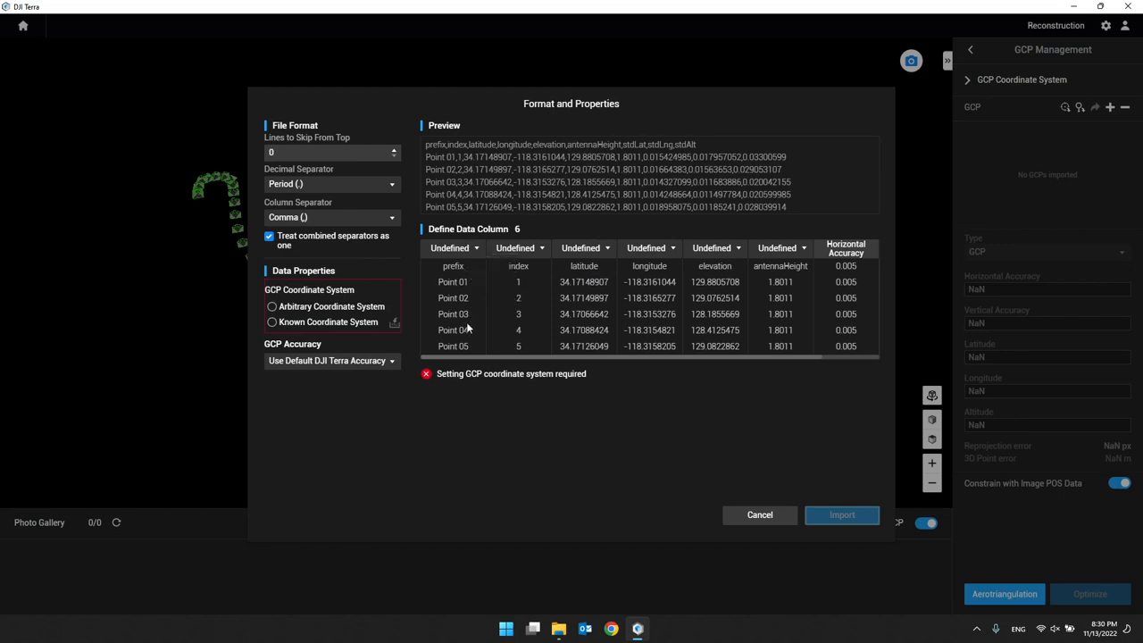
Step: Define the first data column, containing the point prefixes, as Name
click(461, 252)
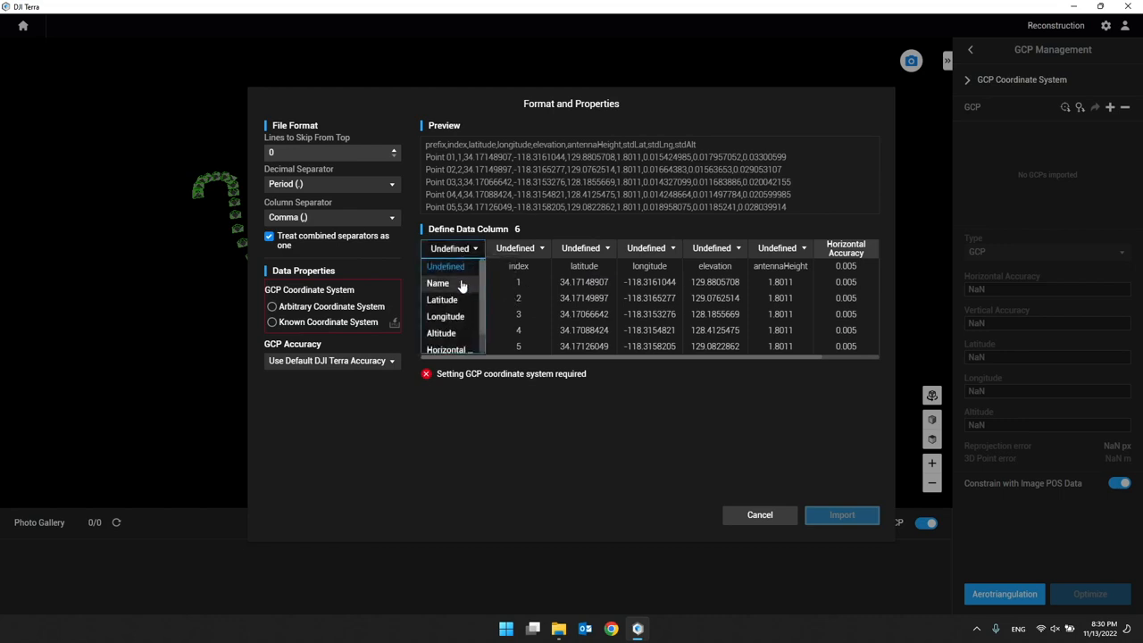
click(461, 284)
click(463, 252)
click(450, 284)
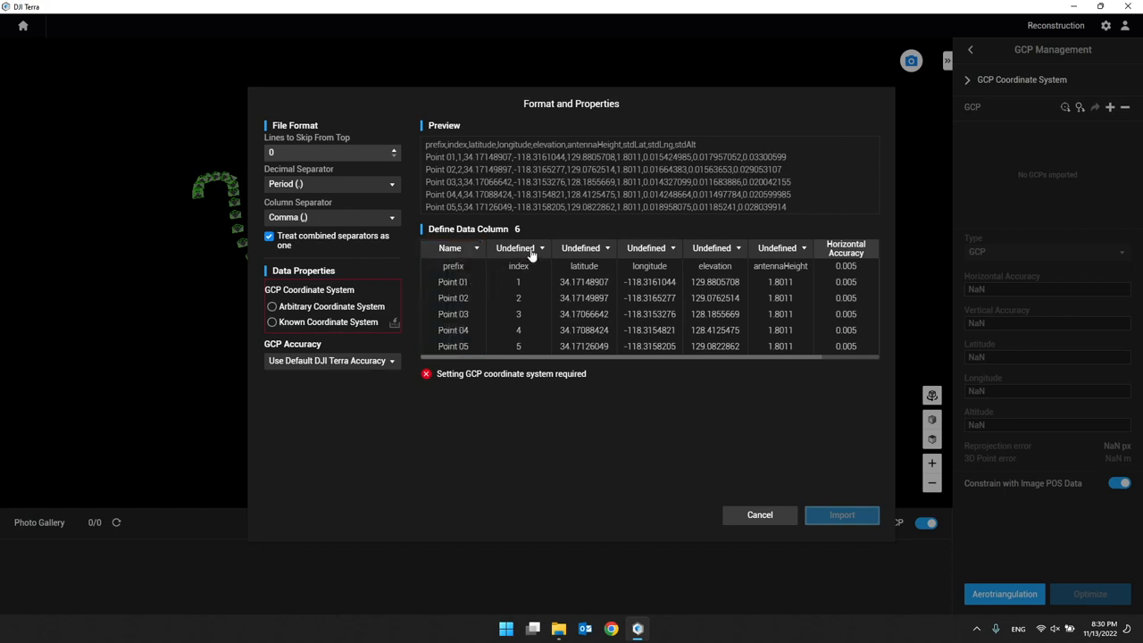
Step: Leave the index column undefined and define the latitude data column as Latitude
click(529, 250)
click(525, 282)
click(586, 254)
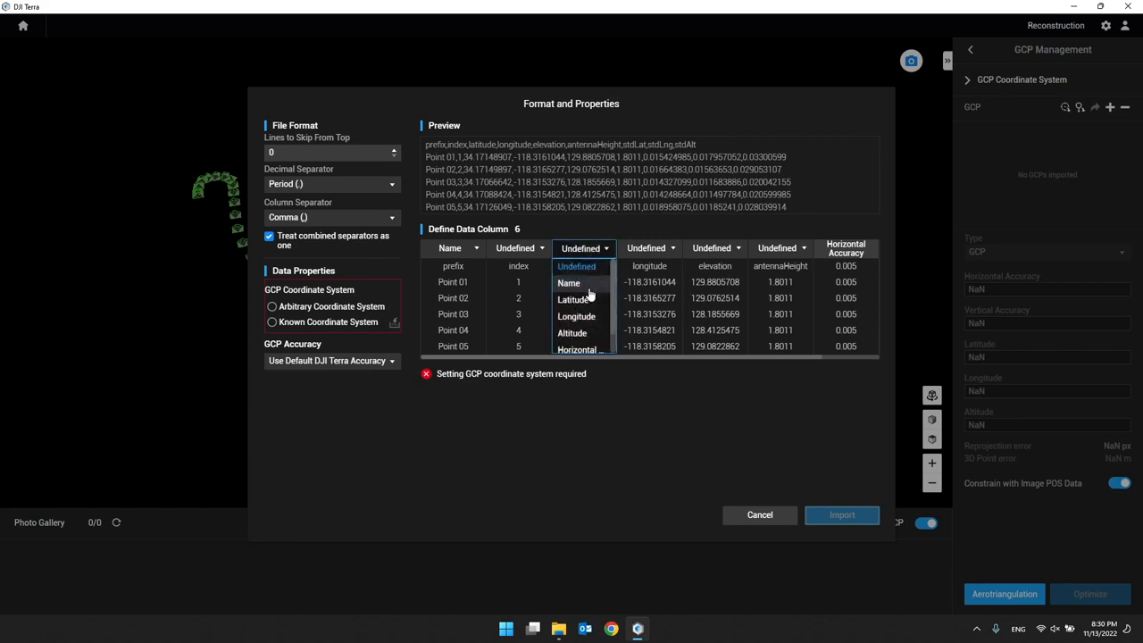
click(583, 264)
click(594, 254)
click(591, 299)
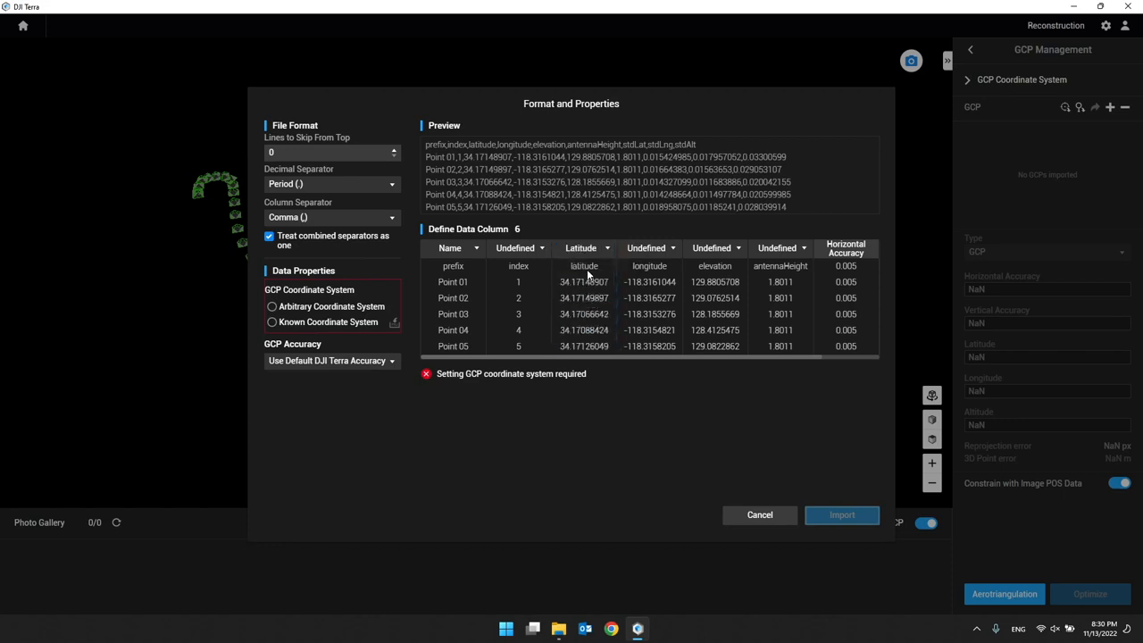
Step: Define the longitude data column as Longitude and the elevation data column as Altitude
click(650, 253)
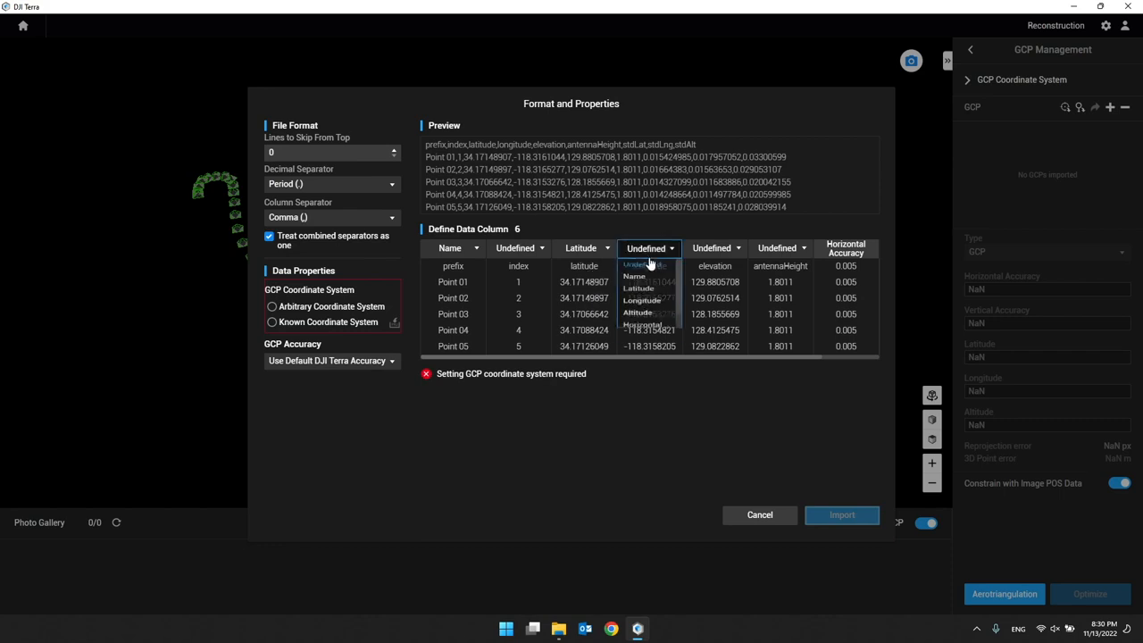
click(654, 317)
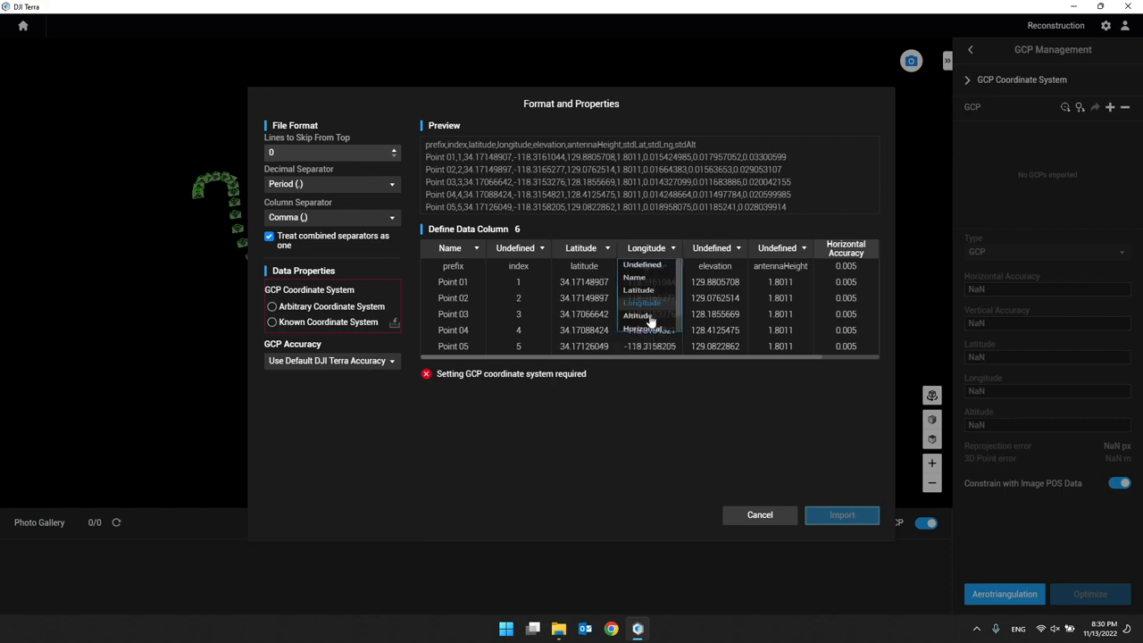
click(717, 253)
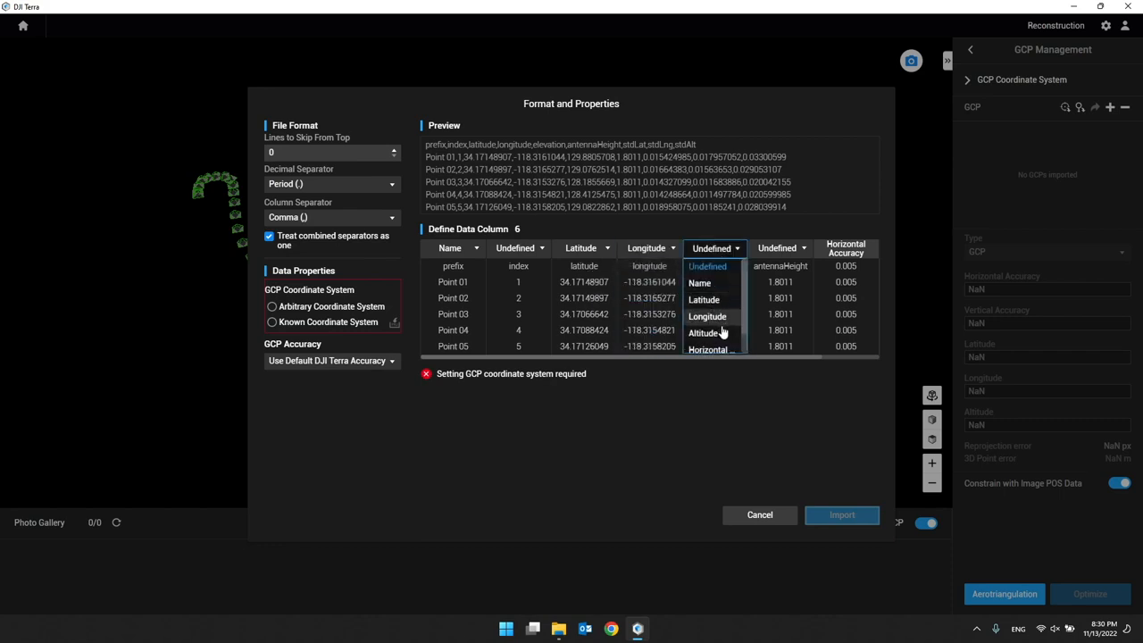
click(722, 332)
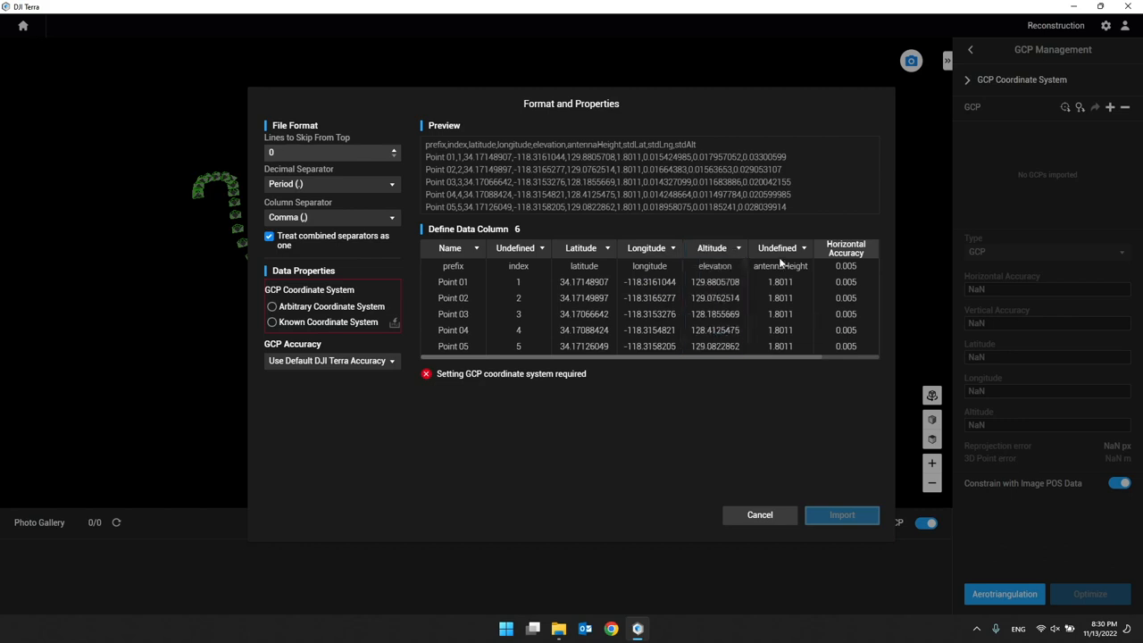
drag(610, 357, 688, 356)
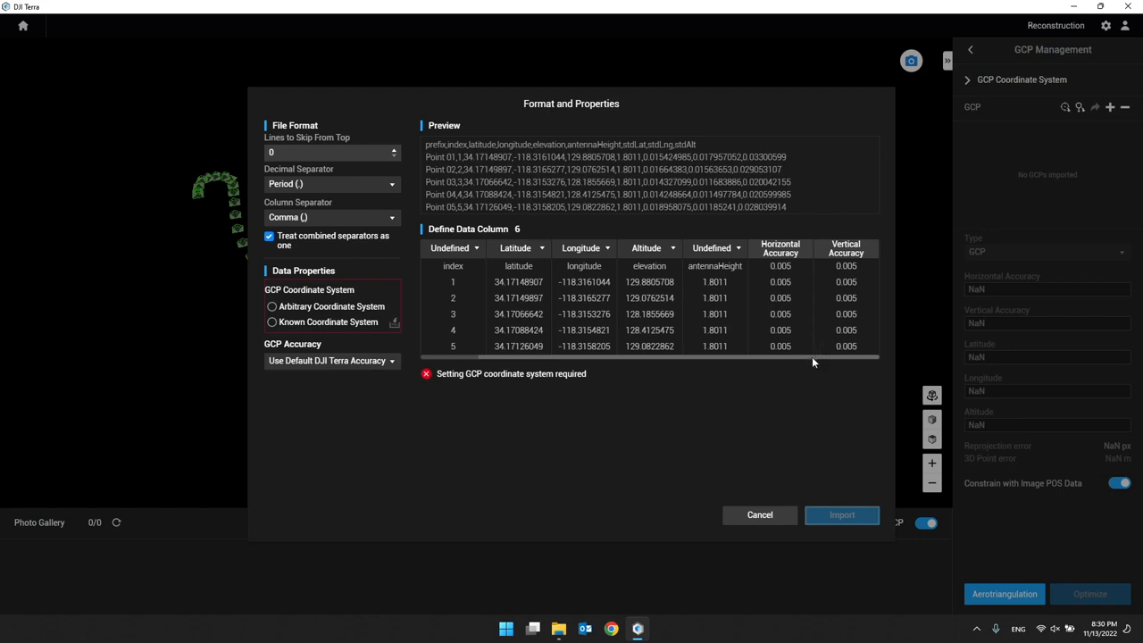
drag(753, 358, 631, 354)
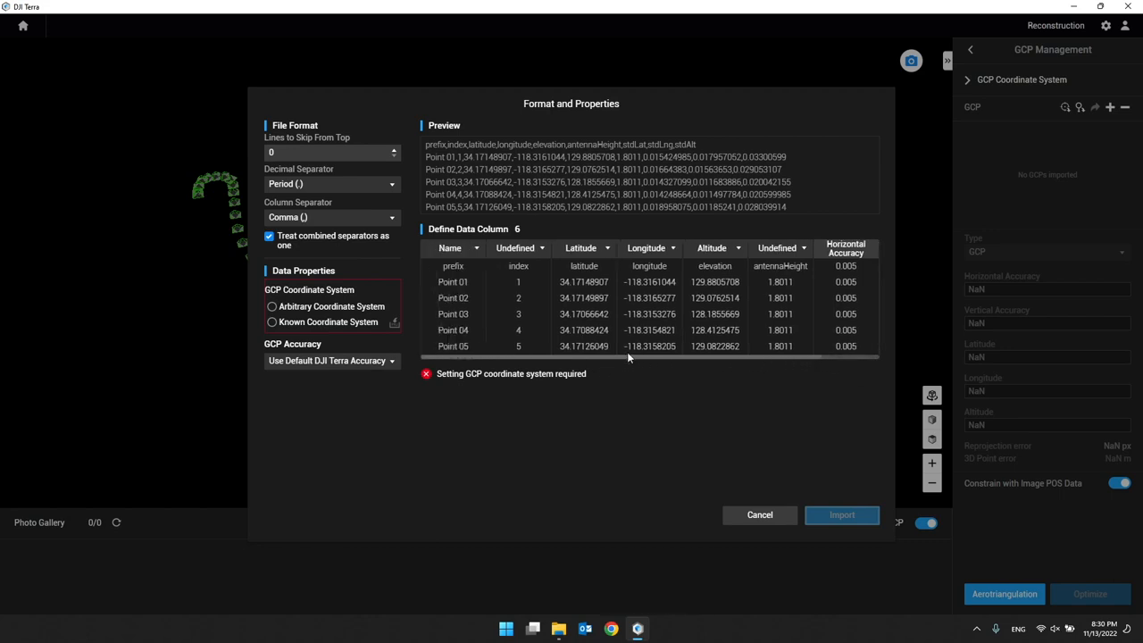
Step: Import the points with Known Coordinate System chosen for the GCPs and 1 line skipped from the top of the file
click(295, 329)
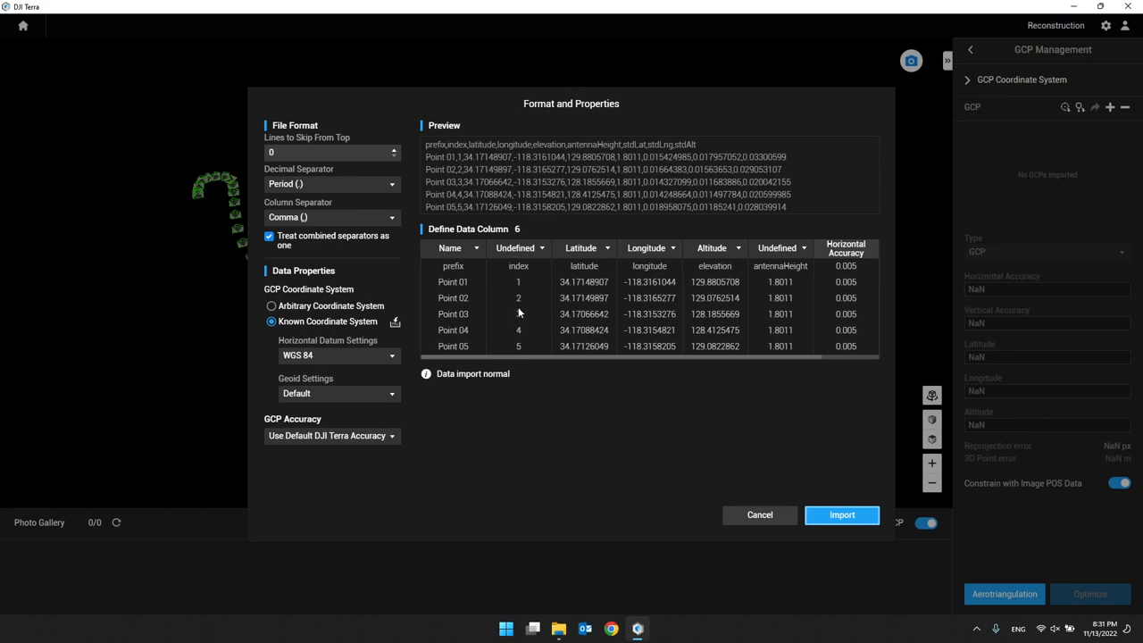
mouse_move(486, 357)
mouse_down()
mouse_move(505, 357)
mouse_move(477, 357)
mouse_up()
click(395, 152)
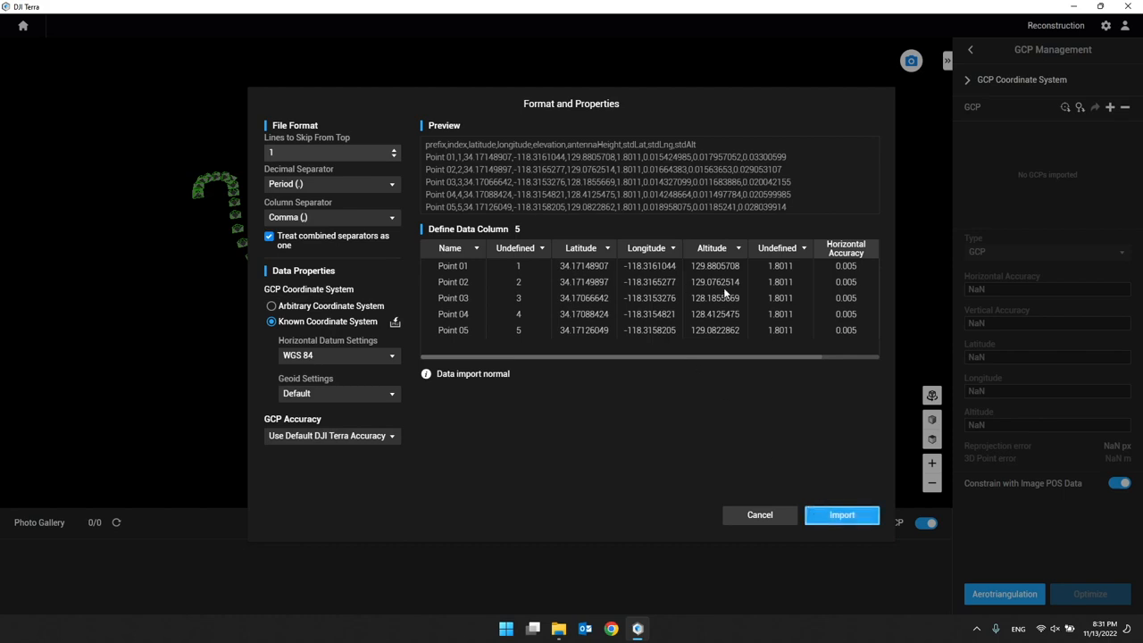
click(855, 518)
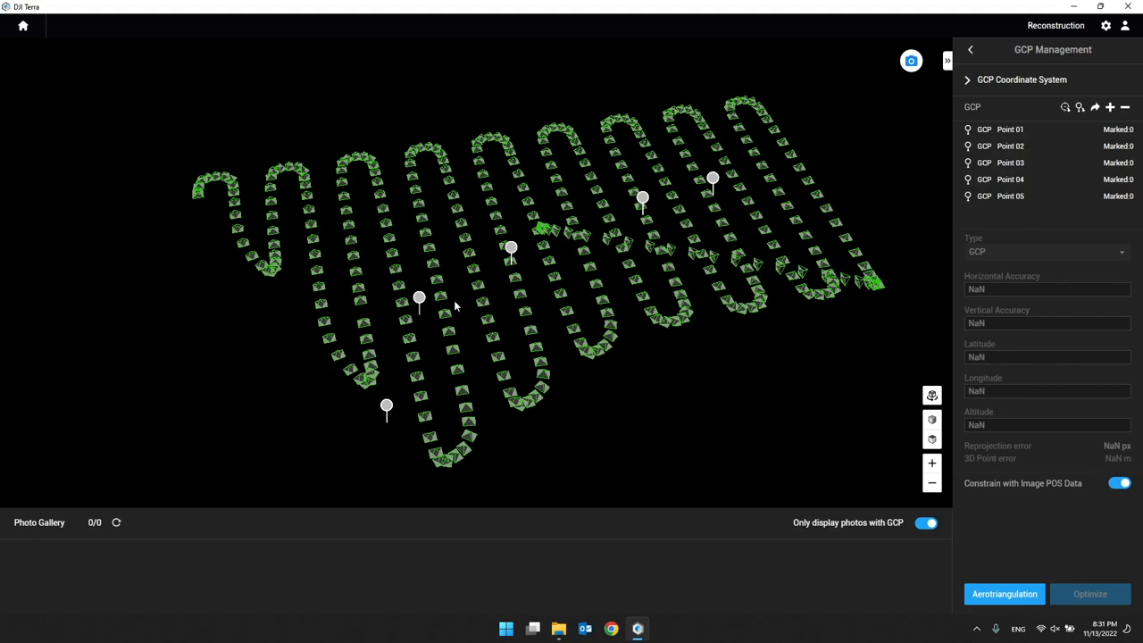
Step: Change the type of all imported points, Point 01 through Point 05, to Checkpoint
mouse_move(612, 410)
mouse_down()
mouse_move(604, 354)
mouse_move(595, 365)
mouse_move(534, 333)
mouse_move(563, 293)
mouse_move(544, 365)
mouse_move(539, 349)
mouse_move(560, 329)
mouse_move(551, 315)
mouse_move(549, 435)
mouse_move(682, 378)
mouse_up()
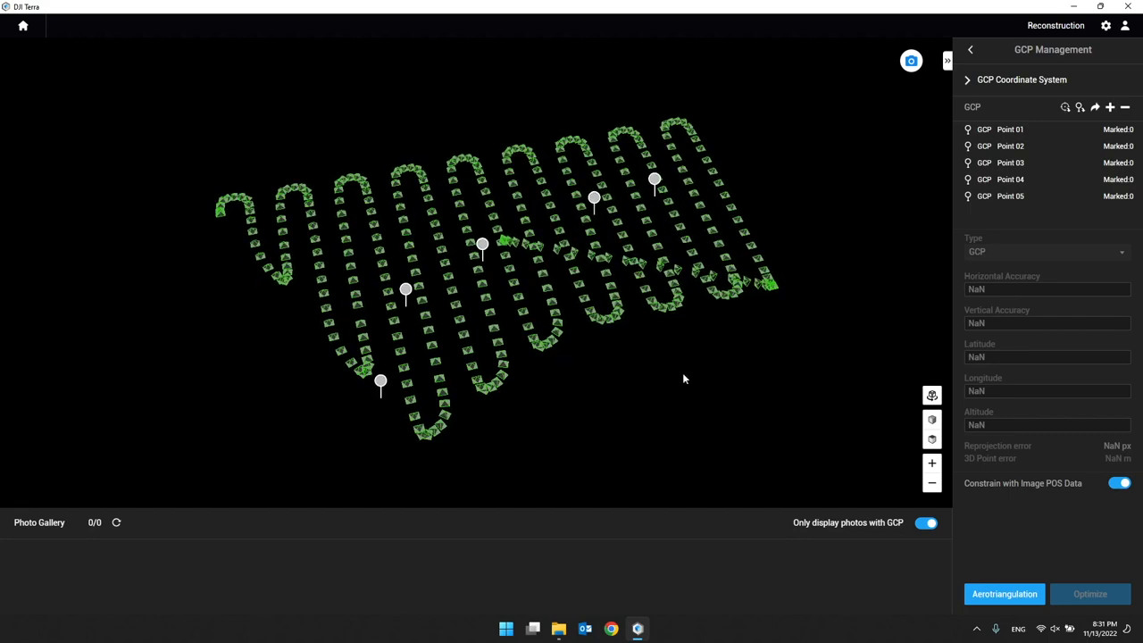
click(1011, 130)
shift+click(1025, 198)
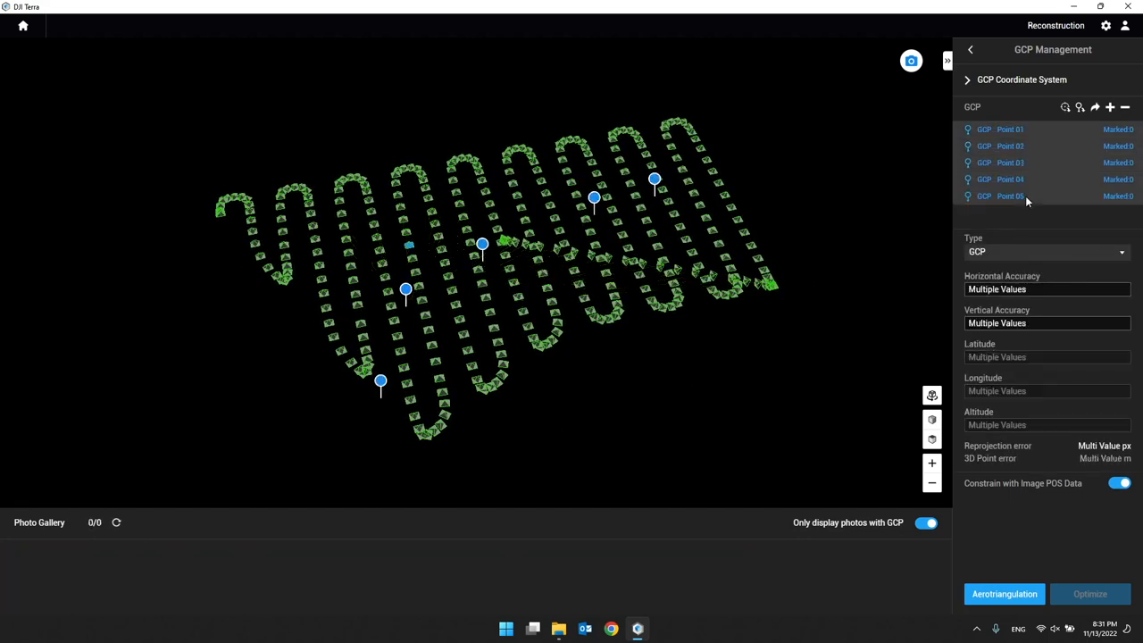
click(1030, 259)
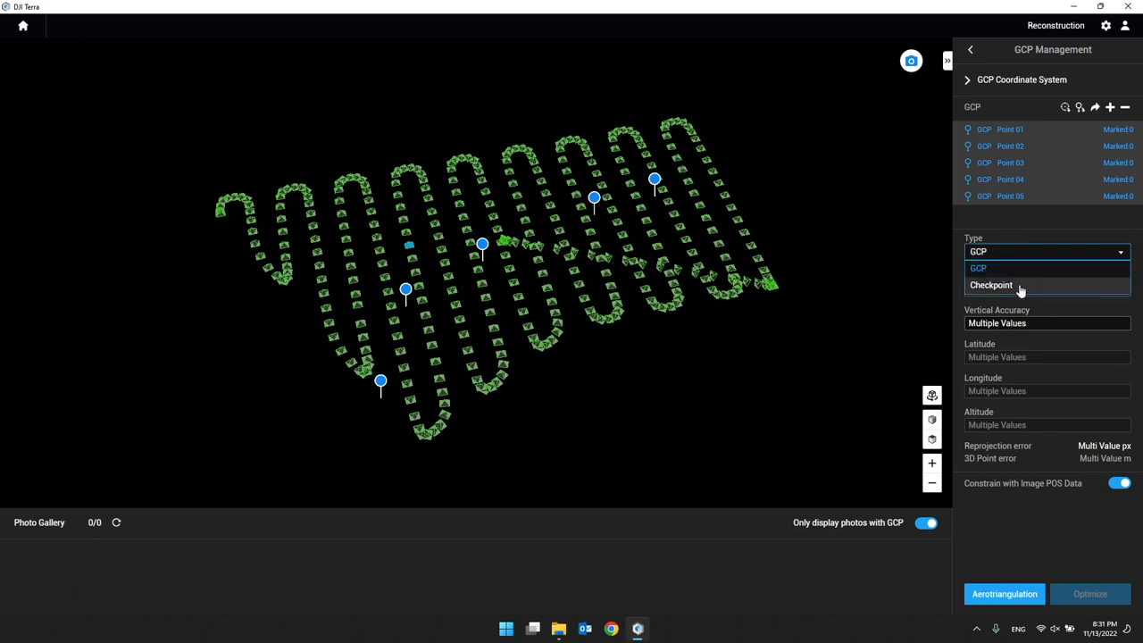
click(1021, 286)
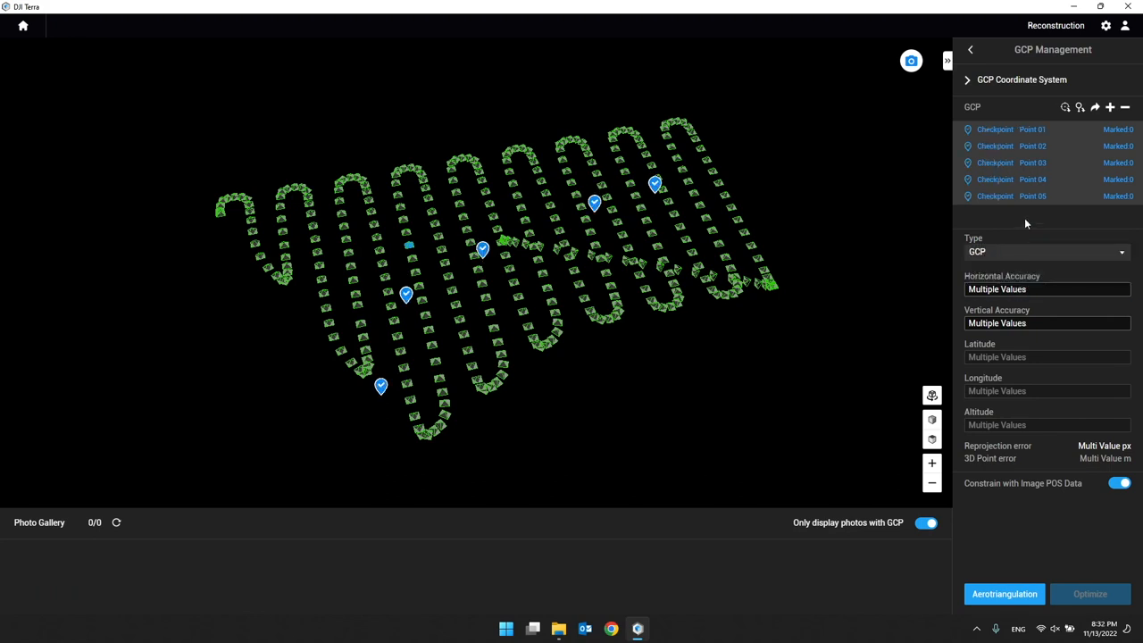
Step: Inspect which camera poses and photos are linked to checkpoints Point 04, Point 01 and Point 02
click(1084, 180)
drag(757, 268, 746, 283)
scroll(730, 316, down, 2)
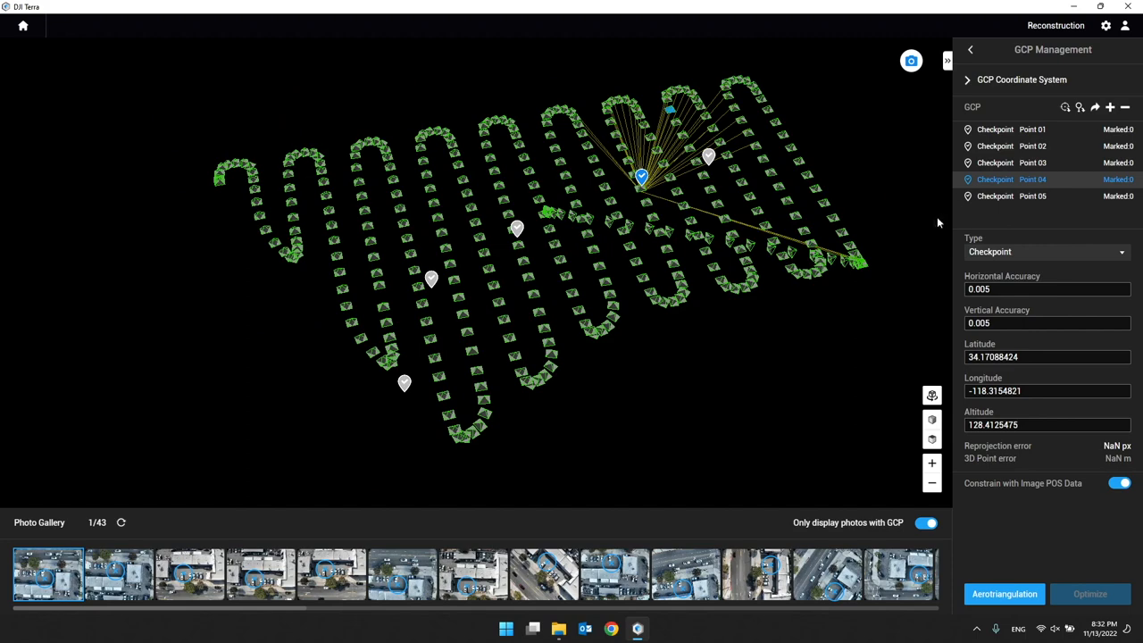
click(1027, 132)
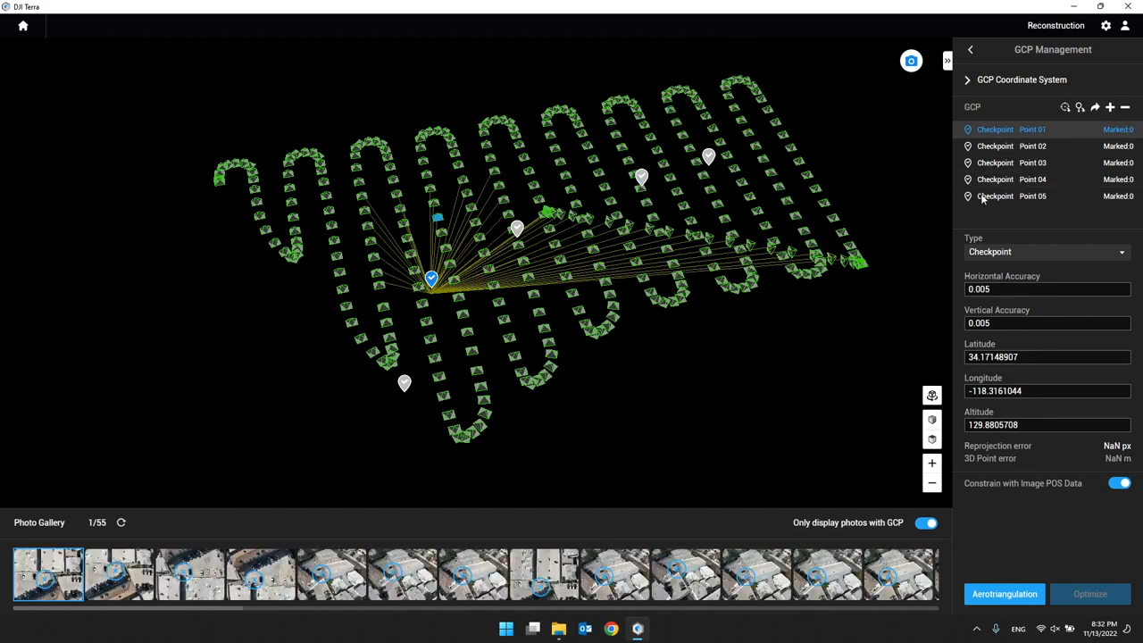
mouse_move(876, 149)
mouse_down()
mouse_move(850, 198)
mouse_move(860, 156)
mouse_up()
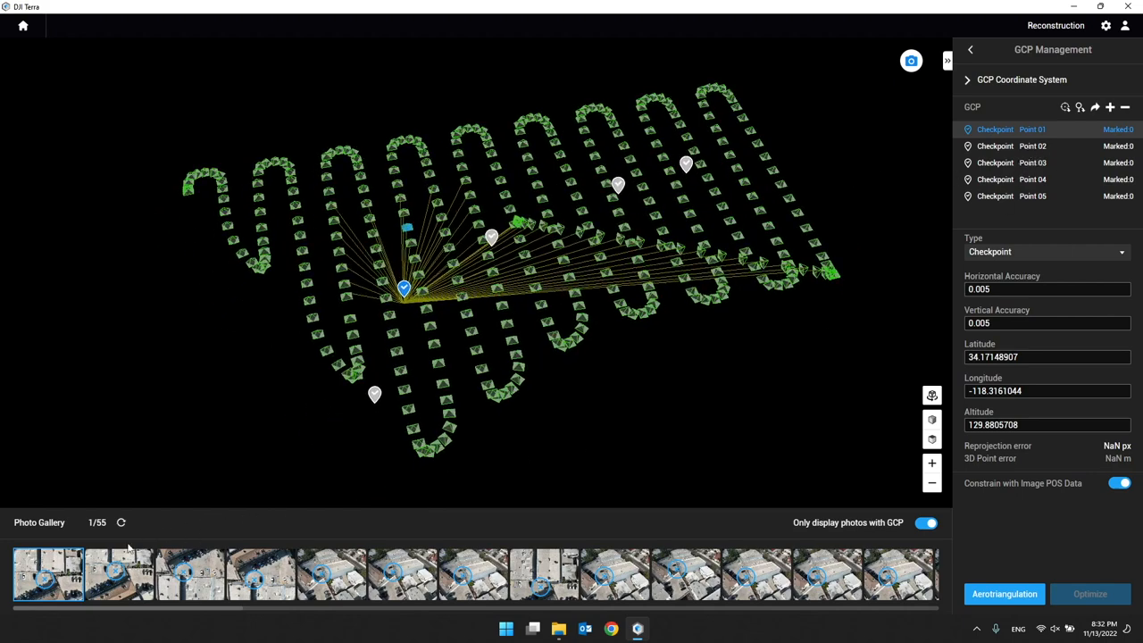
click(1033, 148)
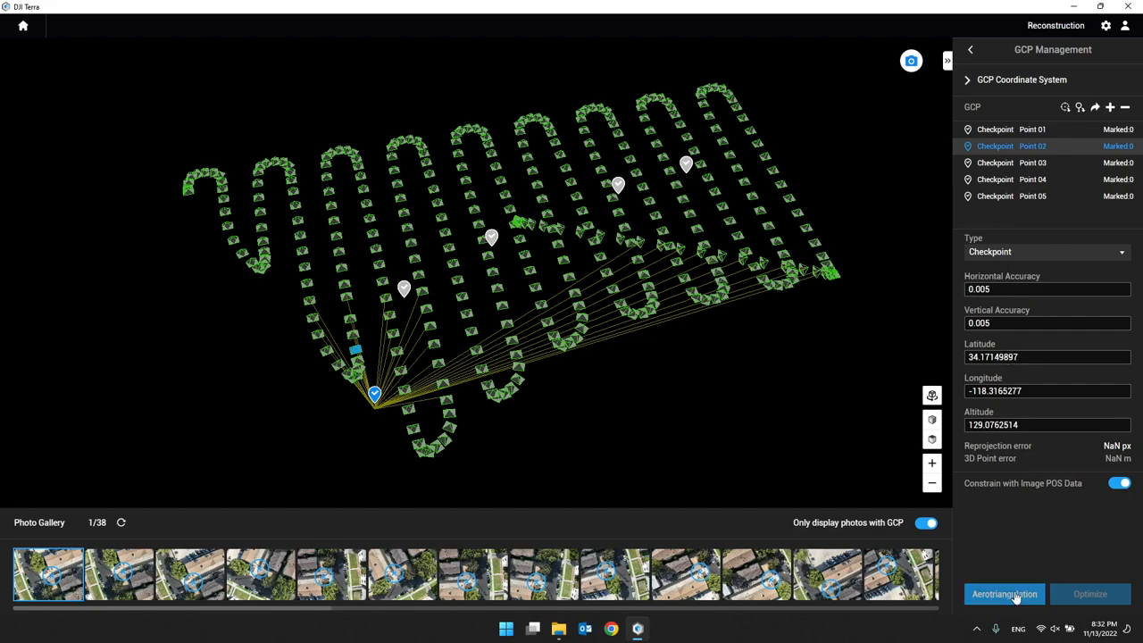
drag(485, 432, 696, 283)
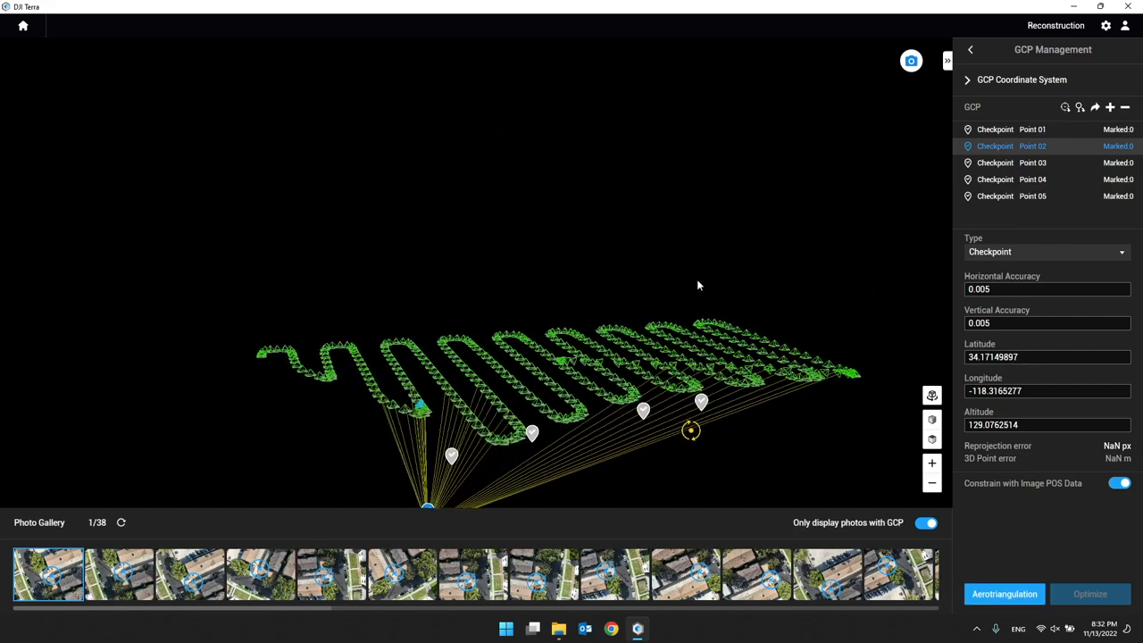
Step: Run aerotriangulation with the checkpoints loaded, previewing Point 02's second photo while it processes
click(995, 597)
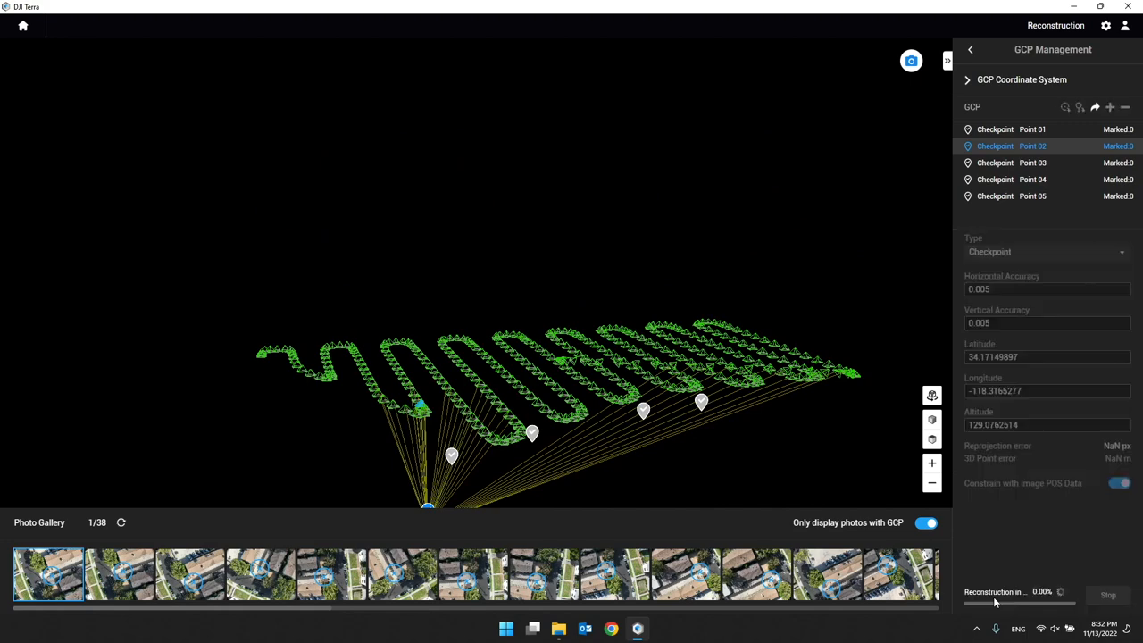
drag(771, 485, 563, 410)
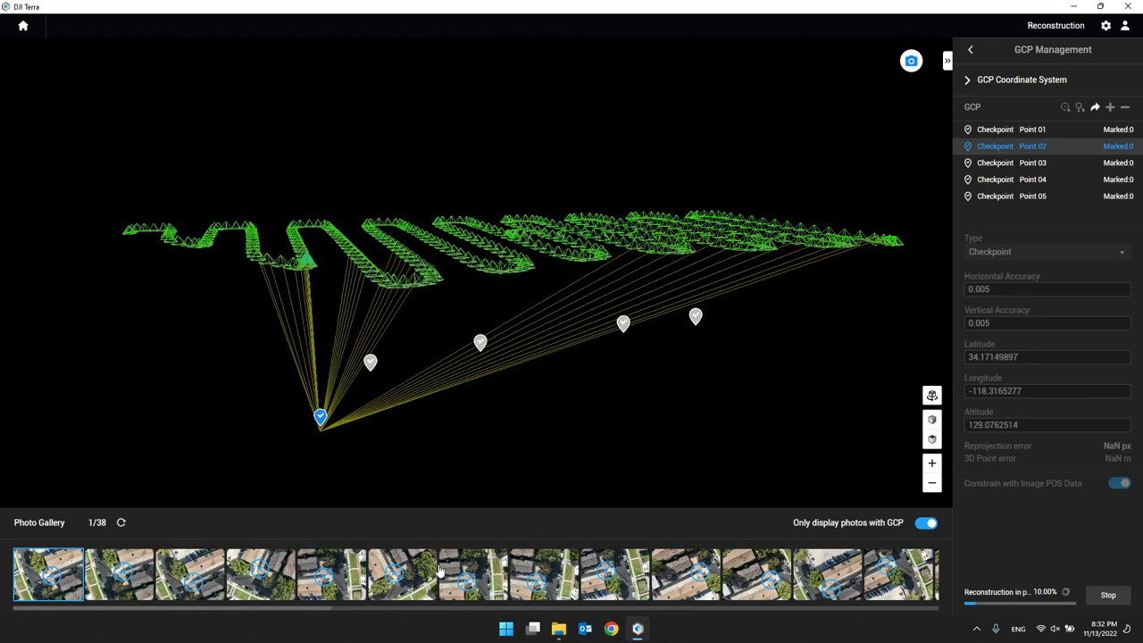
click(136, 586)
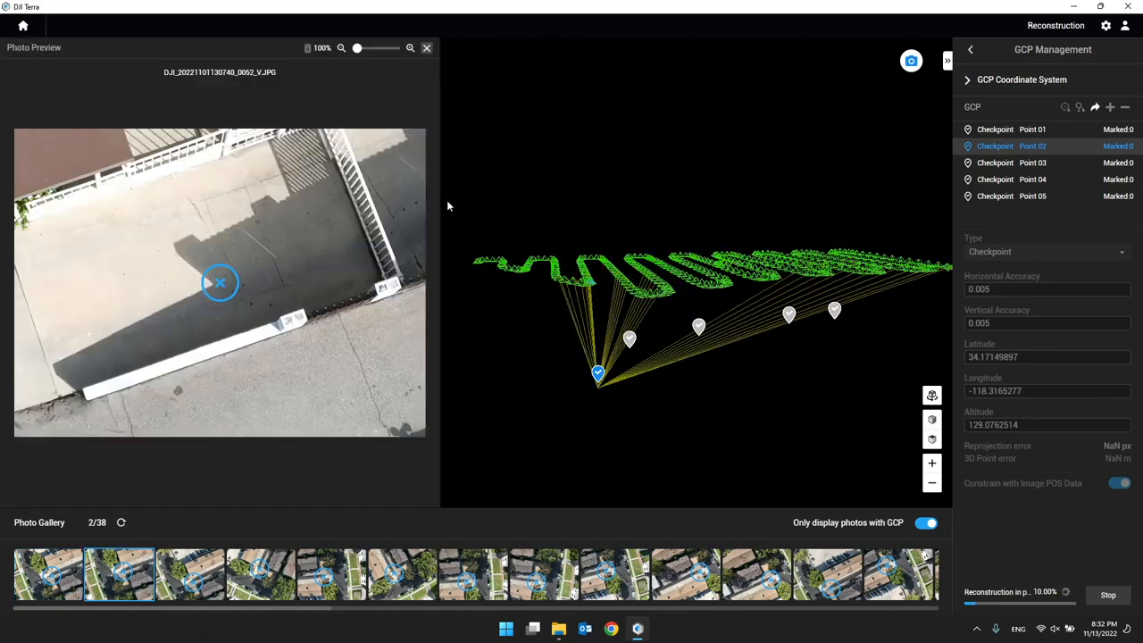
click(428, 50)
drag(709, 421, 458, 487)
scroll(457, 482, up, 3)
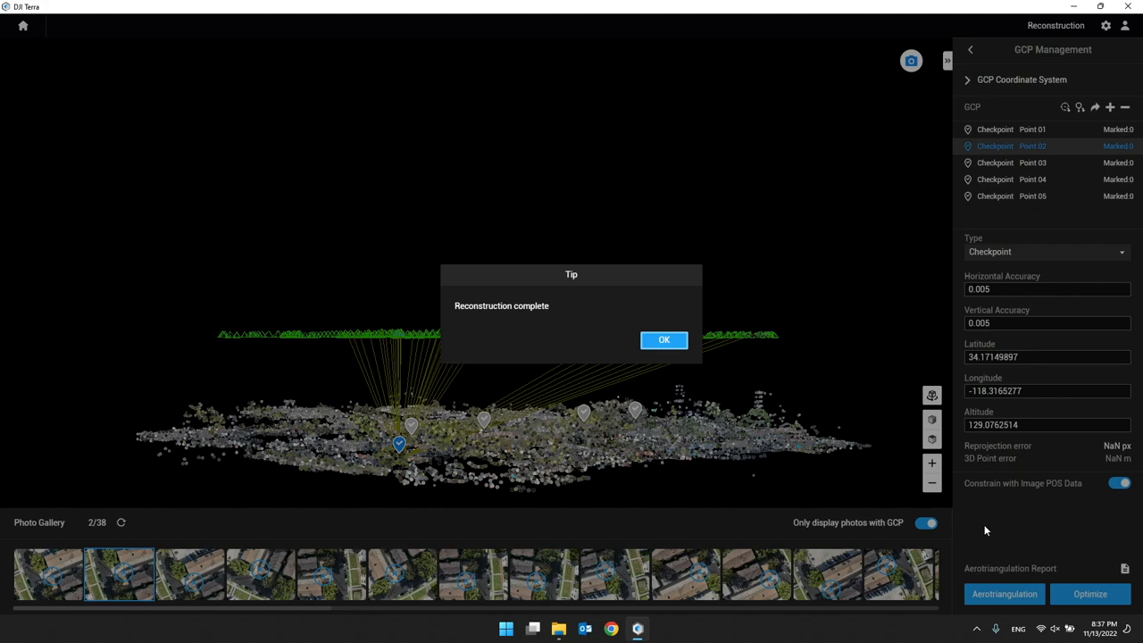
click(644, 341)
Step: Examine the reconstructed point cloud against the camera poses and the checkpoints, with Point 02 still selected
scroll(690, 366, down, 5)
scroll(690, 366, up, 3)
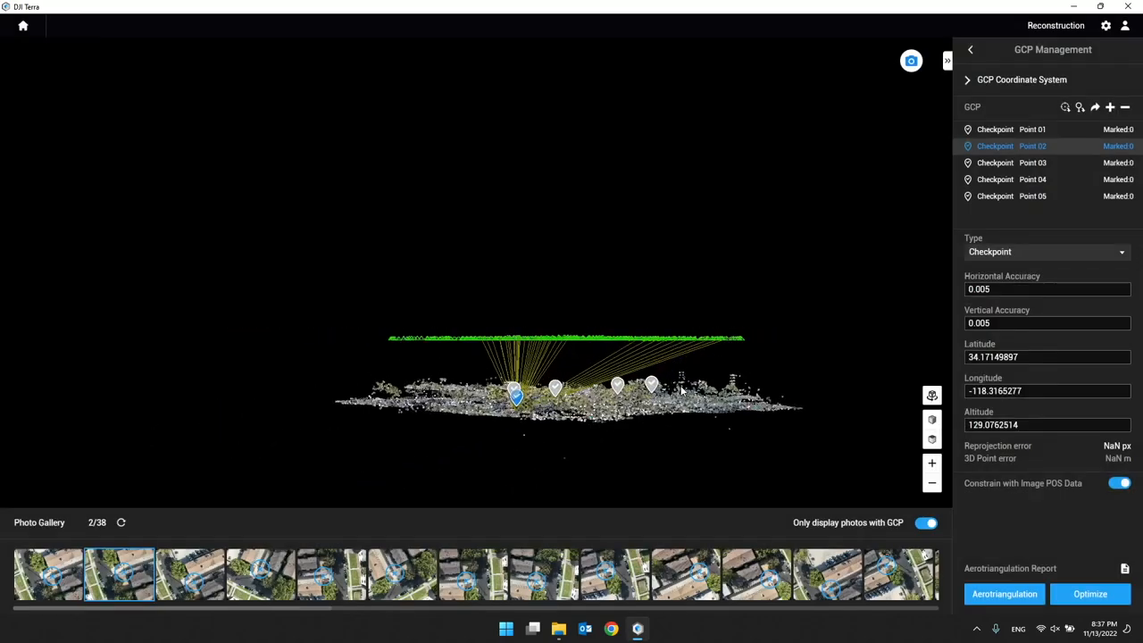
drag(690, 367, 646, 505)
scroll(516, 440, up, 6)
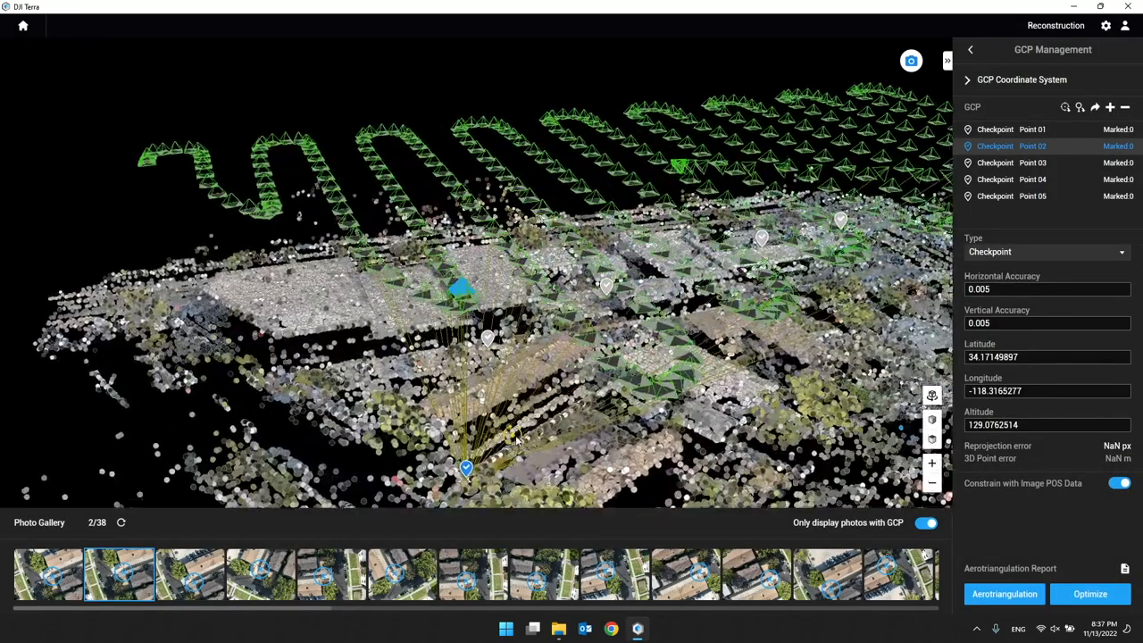
drag(516, 440, 620, 393)
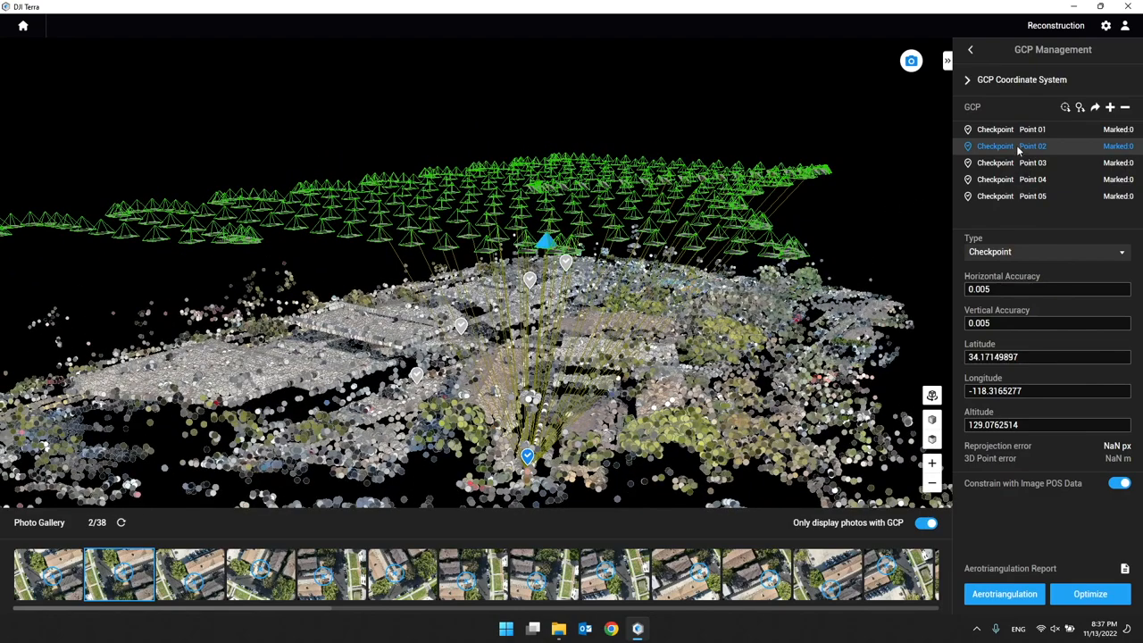
Step: Select checkpoint Point 01 and examine its position in the point cloud and its links to the camera poses
click(1016, 132)
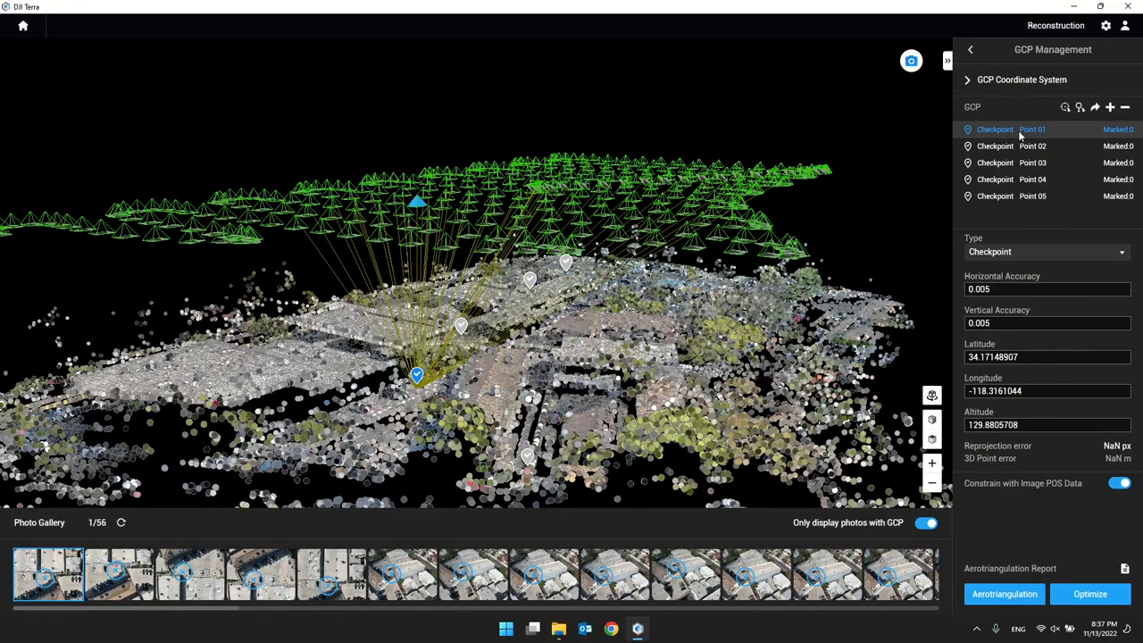
scroll(398, 364, up, 5)
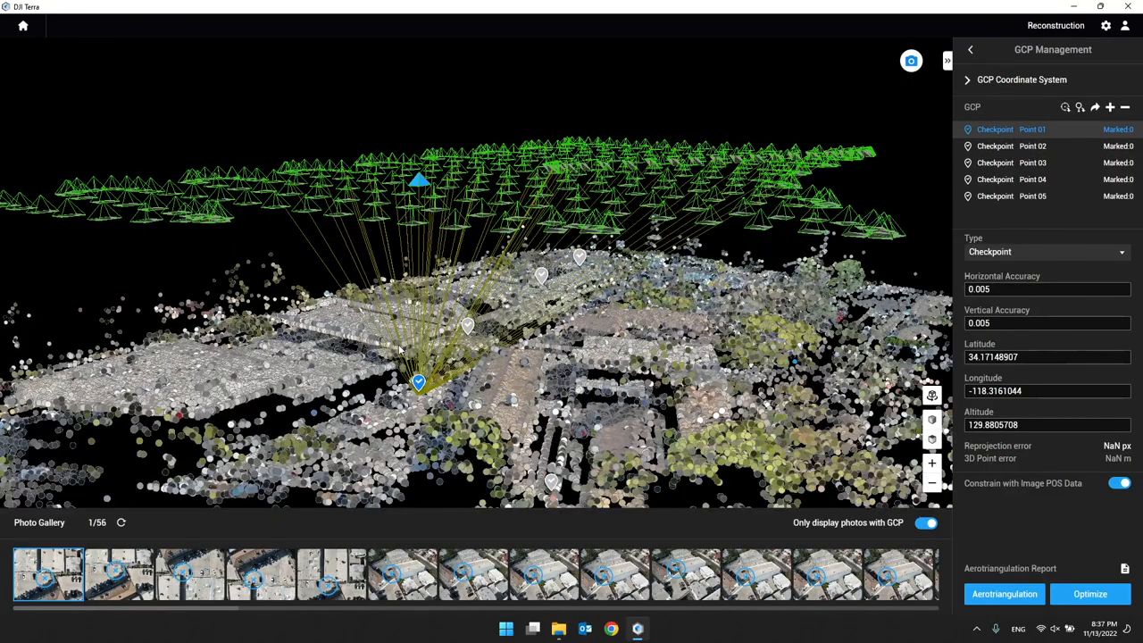
mouse_move(400, 363)
middle_down()
mouse_move(442, 329)
mouse_move(502, 317)
mouse_move(308, 265)
middle_up()
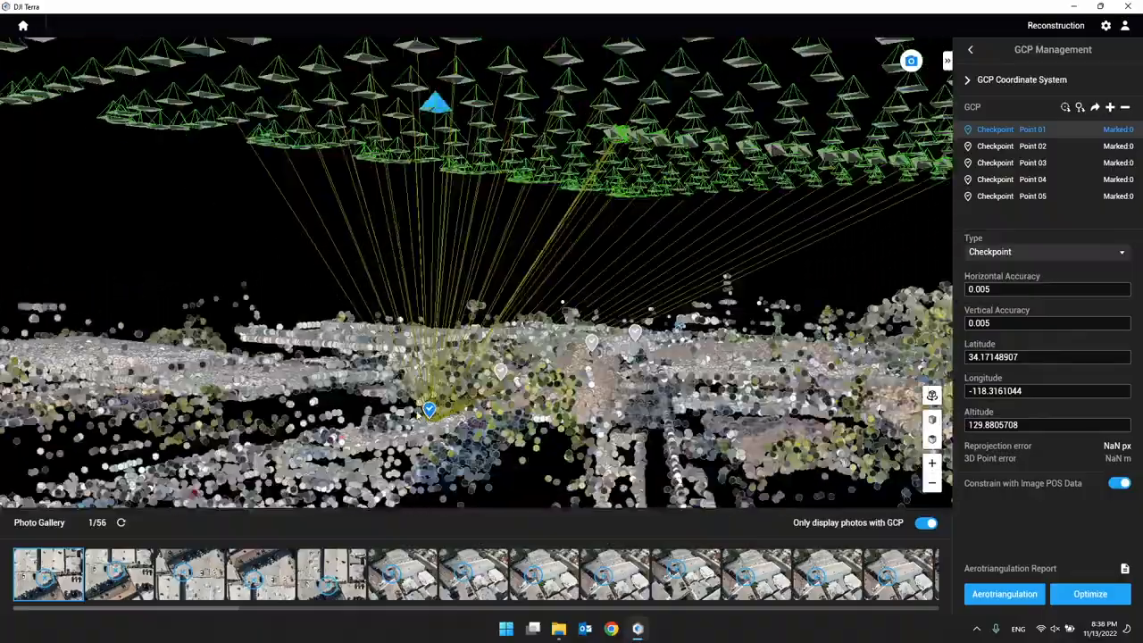
middle_drag(257, 154, 587, 493)
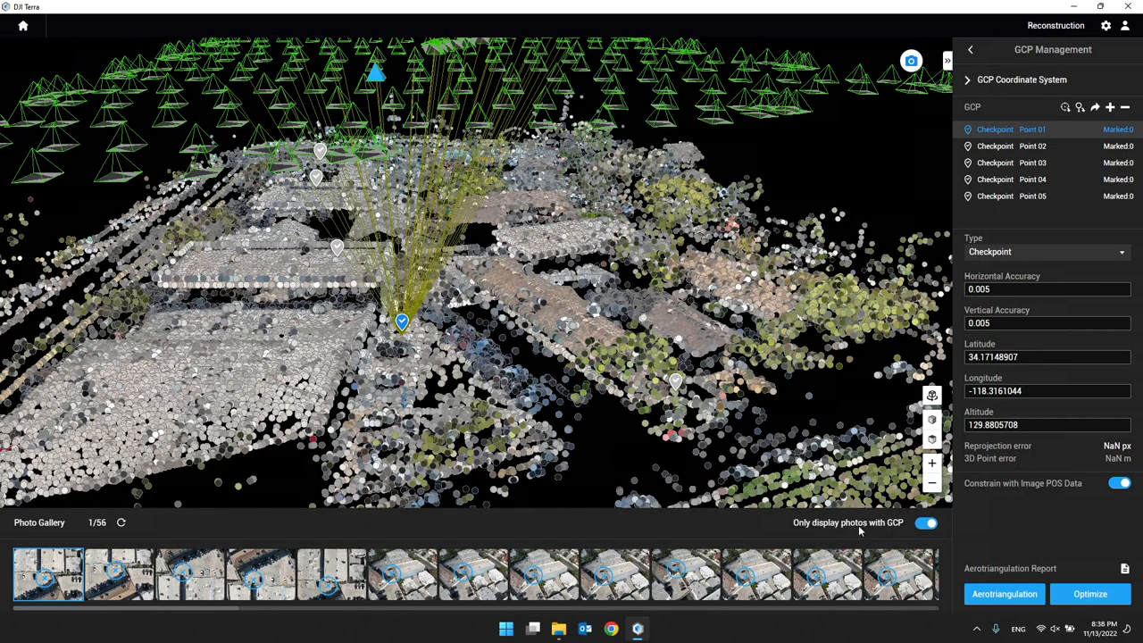
middle_drag(518, 330, 558, 402)
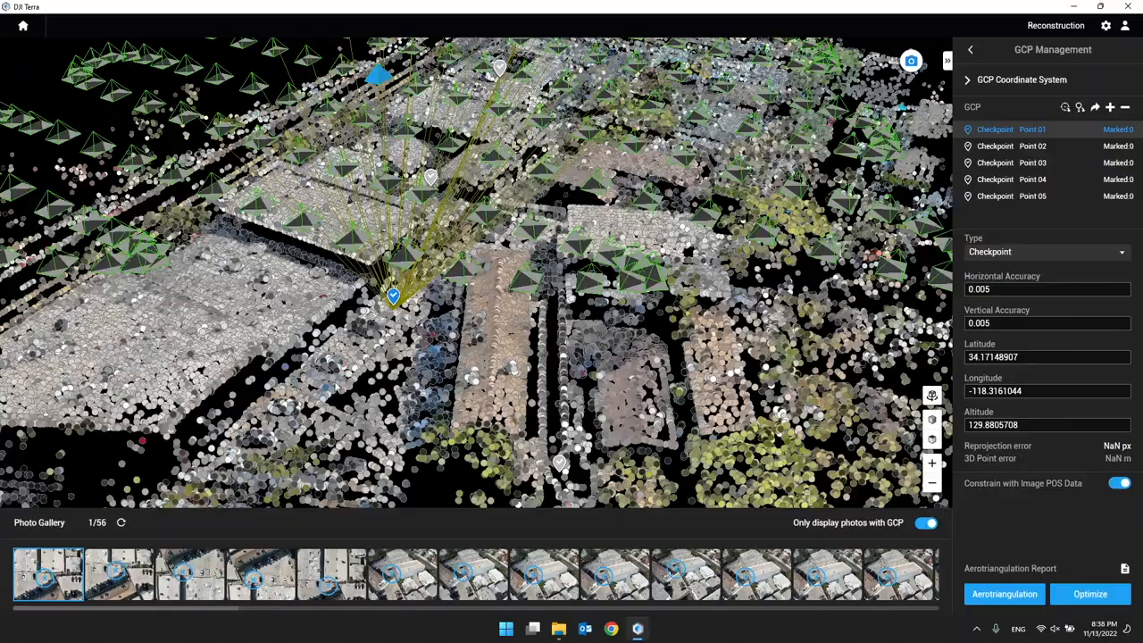
scroll(393, 321, down, 5)
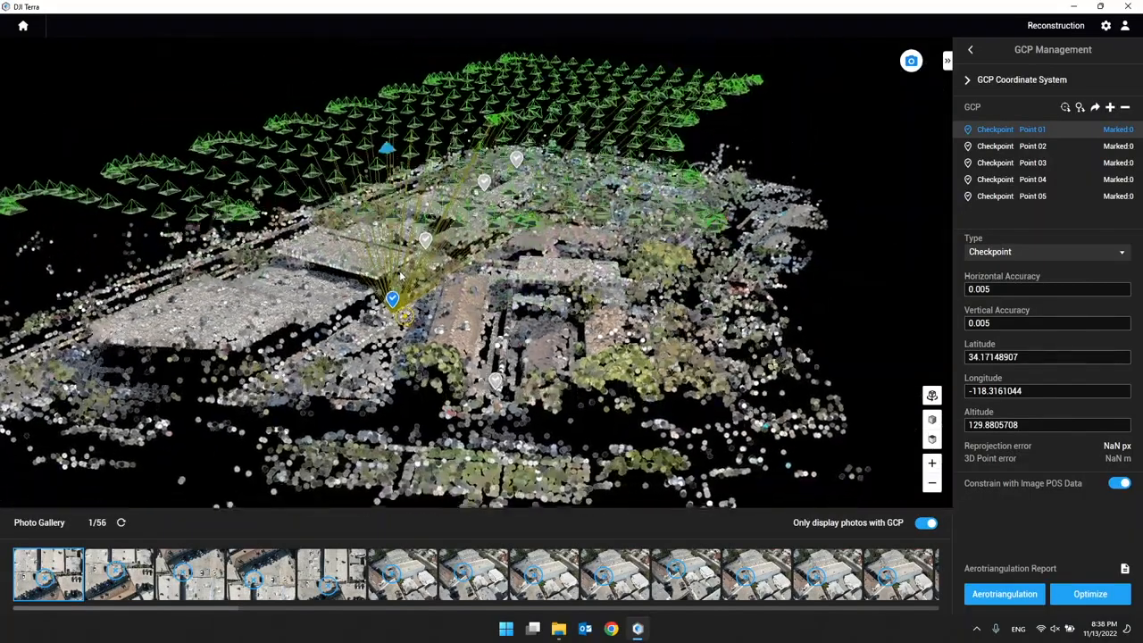
drag(401, 277, 401, 313)
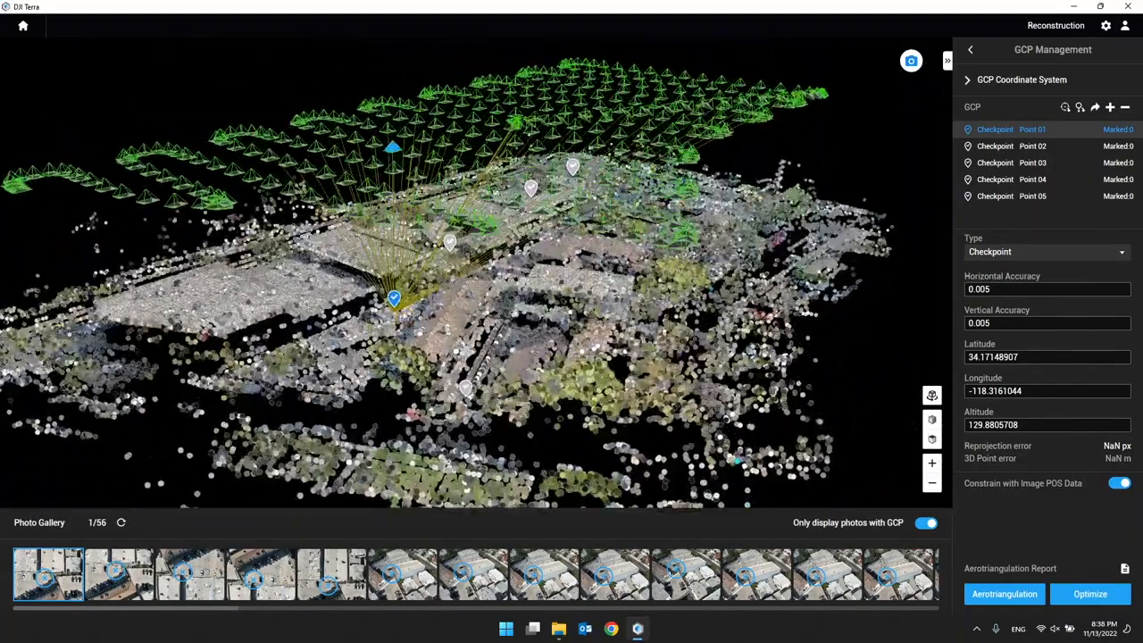
scroll(401, 313, up, 3)
scroll(422, 384, up, 6)
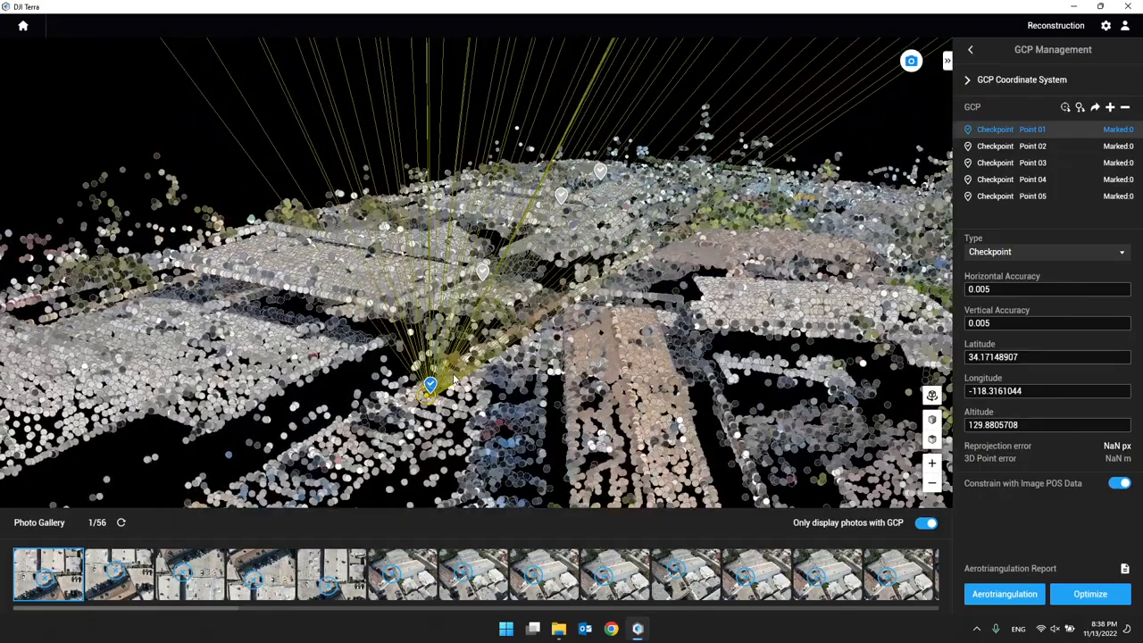
scroll(430, 386, down, 3)
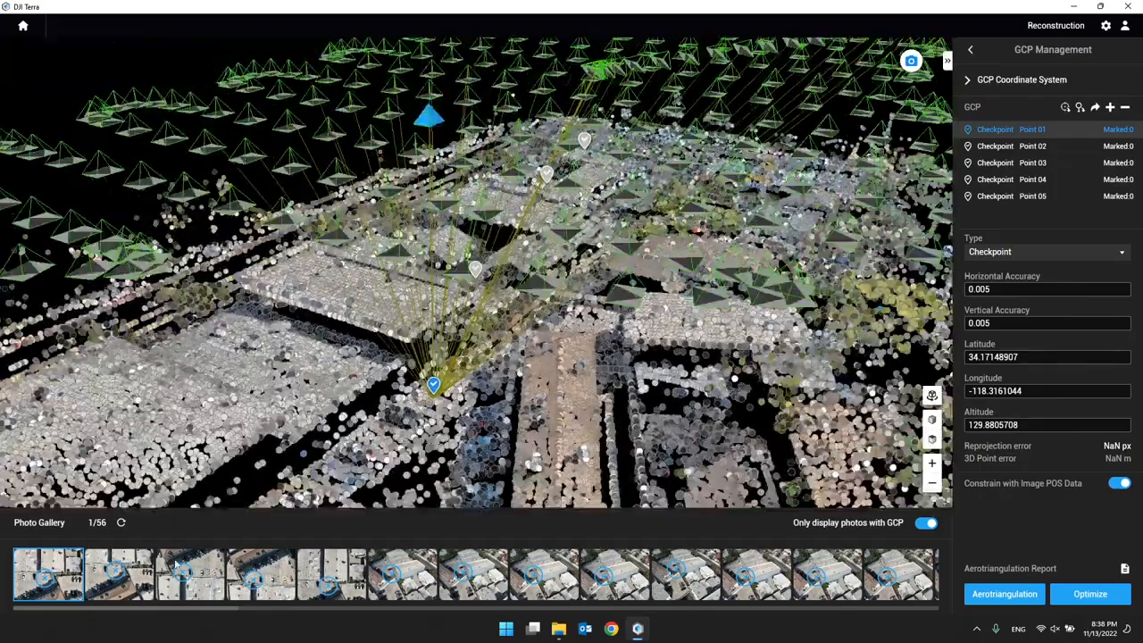
click(47, 578)
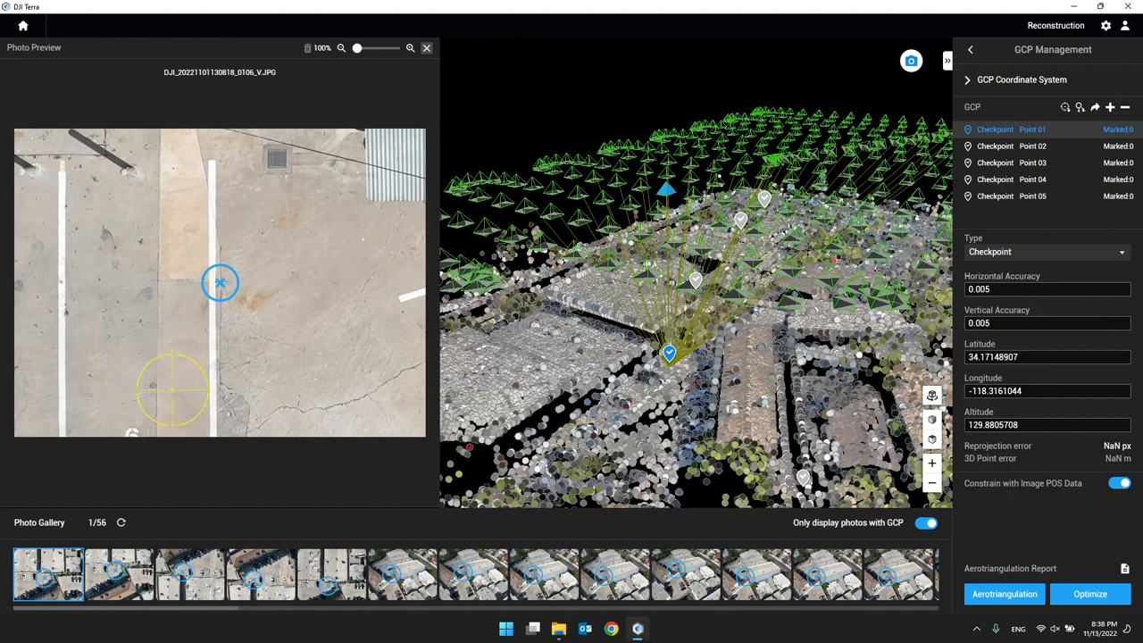
scroll(223, 276, up, 4)
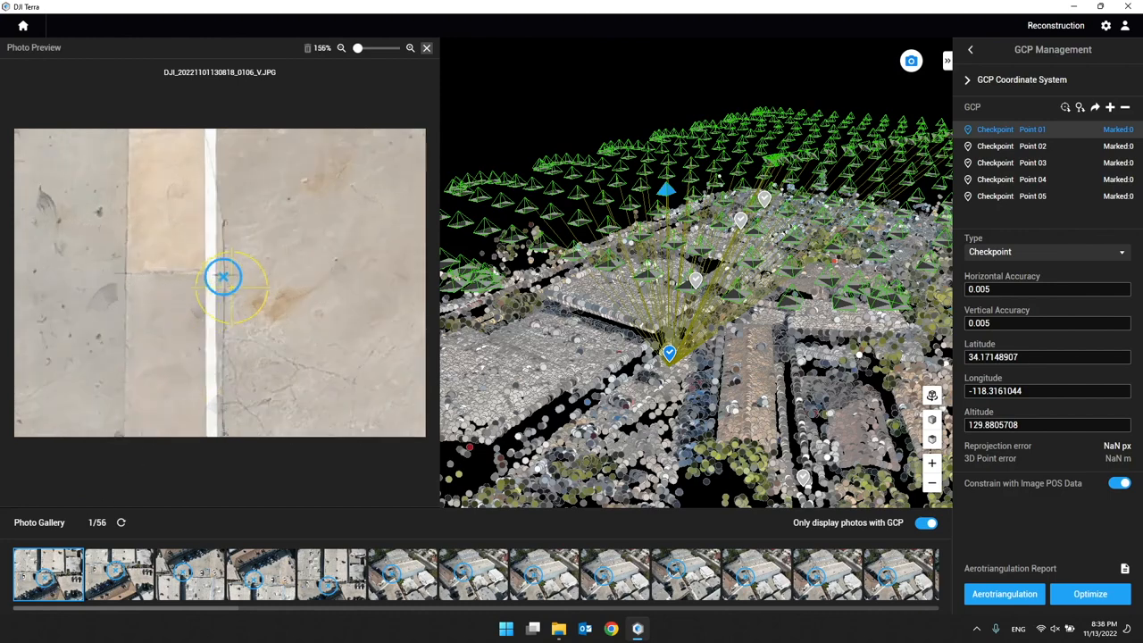
scroll(228, 279, up, 2)
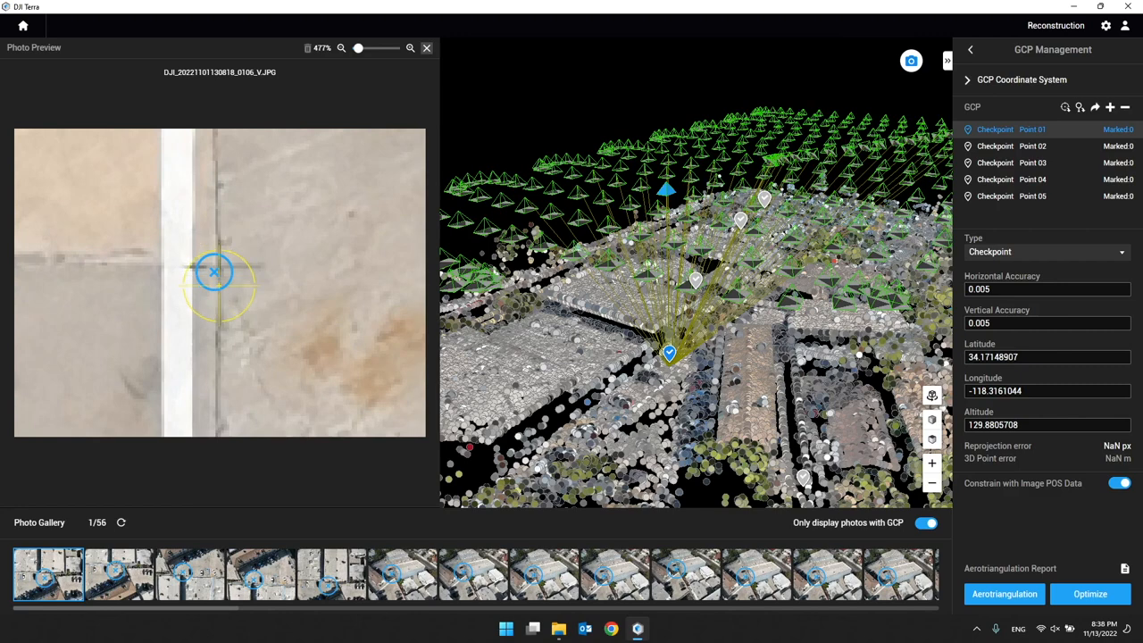
scroll(230, 284, up, 2)
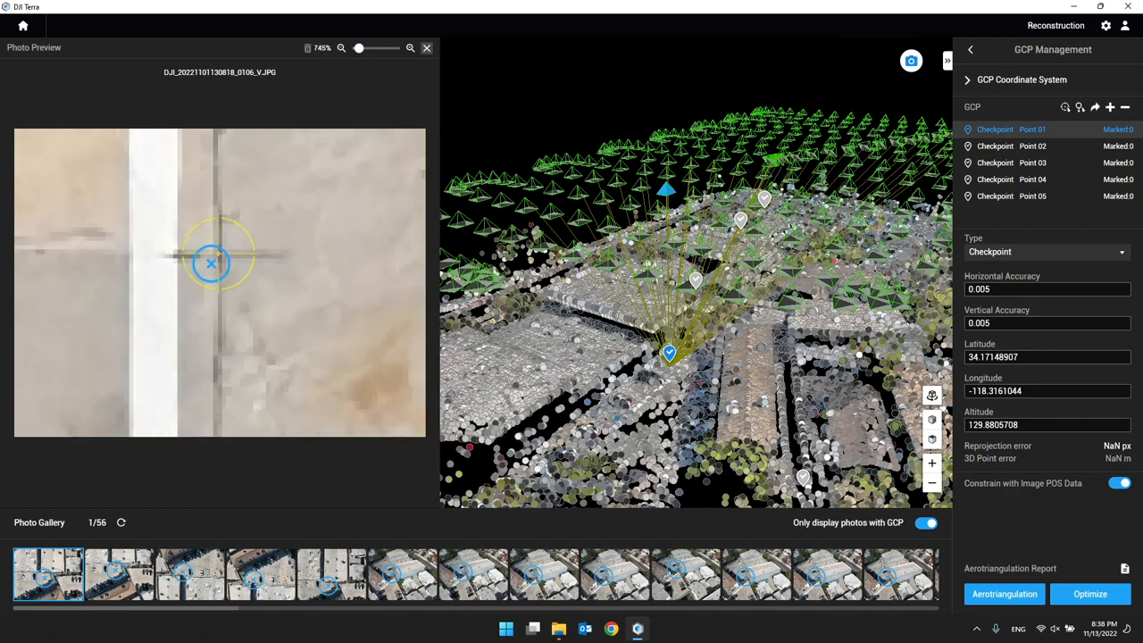
scroll(215, 263, up, 4)
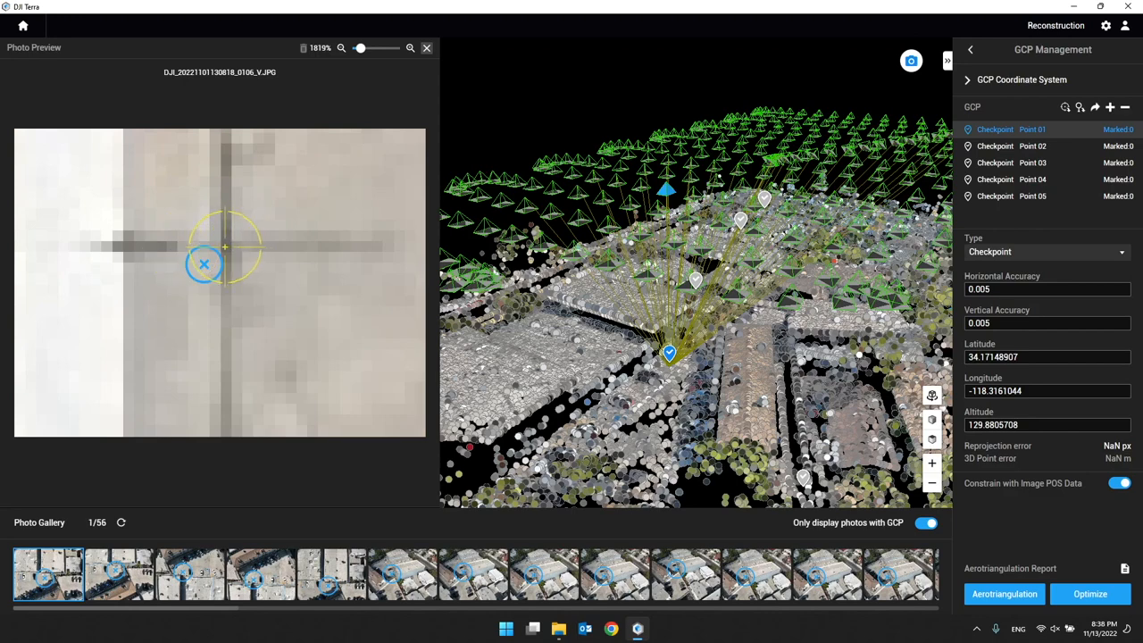
scroll(223, 250, down, 2)
click(227, 249)
scroll(227, 249, up, 2)
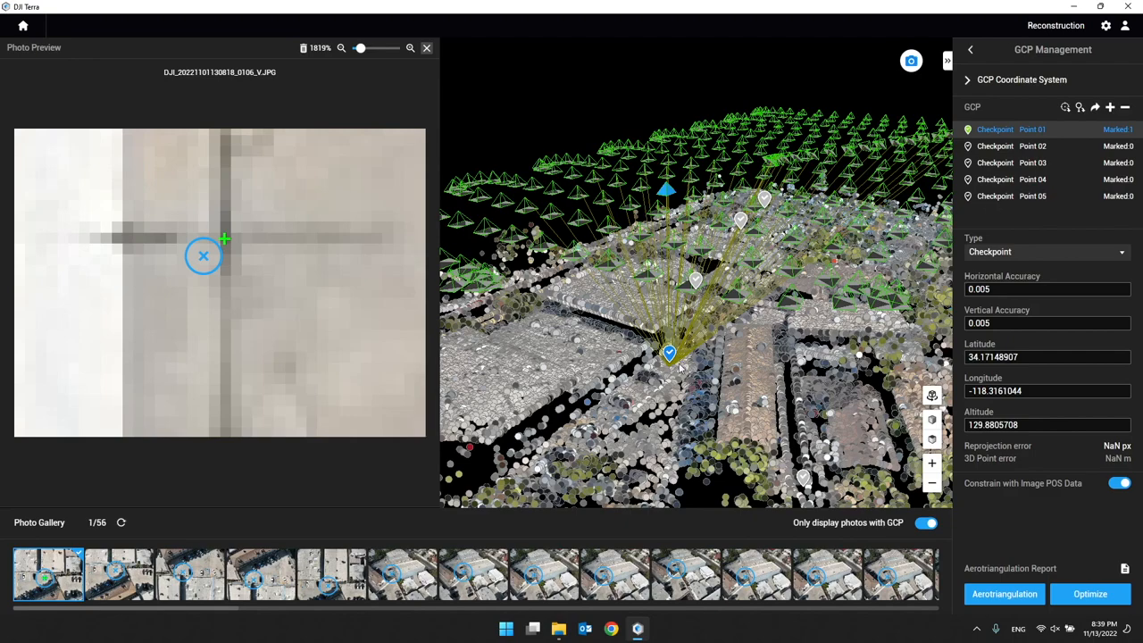
Step: Mark Point 01 at the same pavement joint crossing in the second through fifth gallery photos
drag(680, 362, 620, 389)
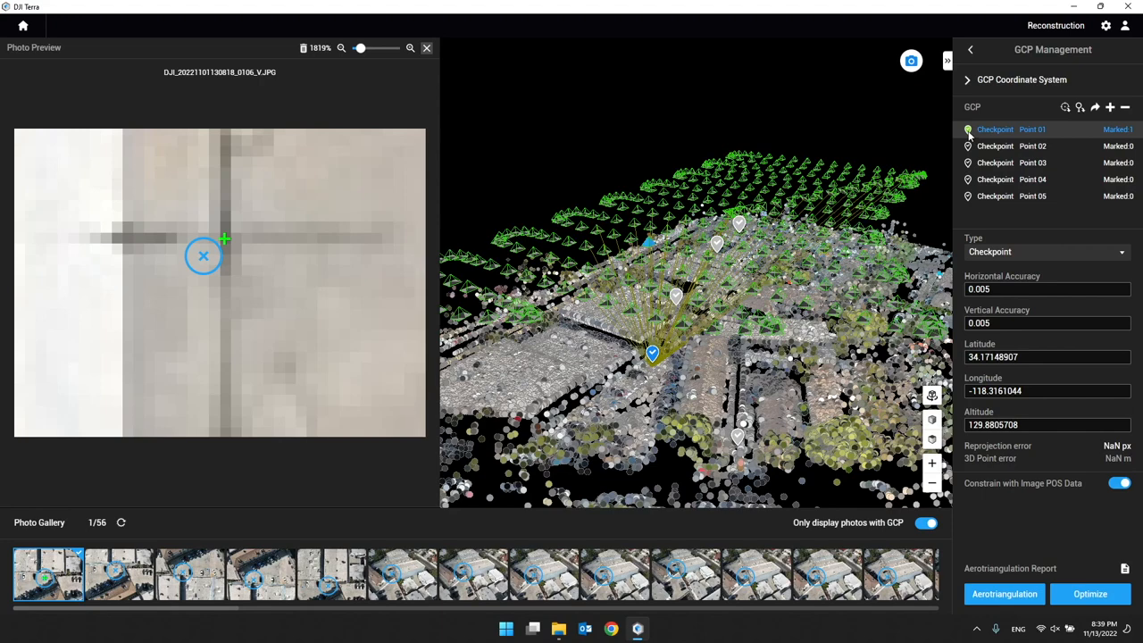
click(304, 388)
key(Right)
click(218, 285)
scroll(225, 275, down, 3)
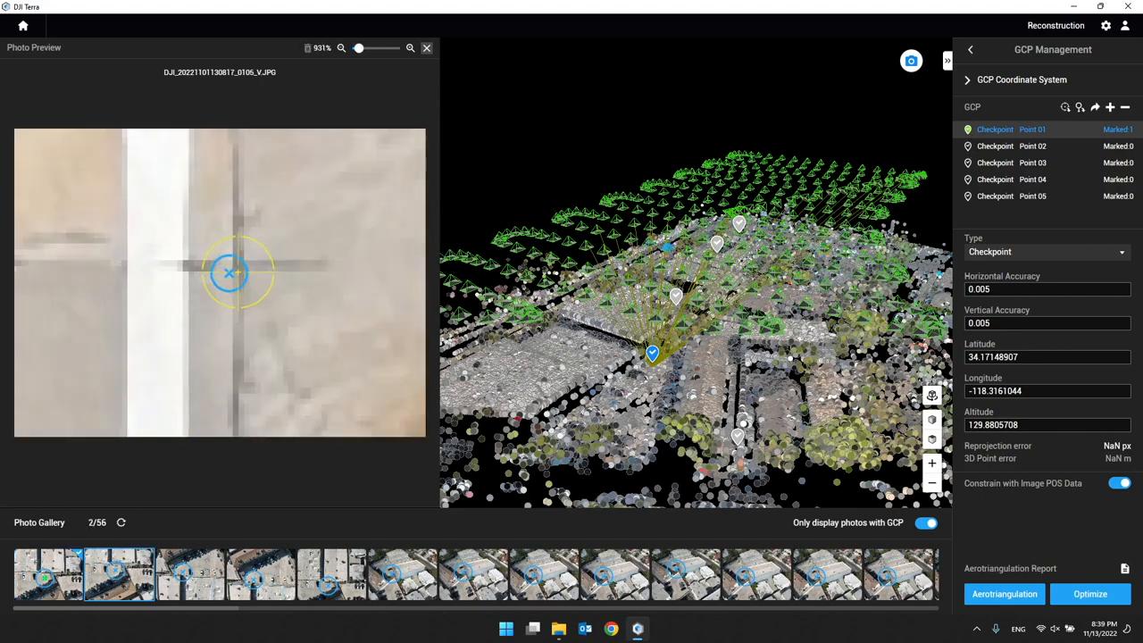
key(Right)
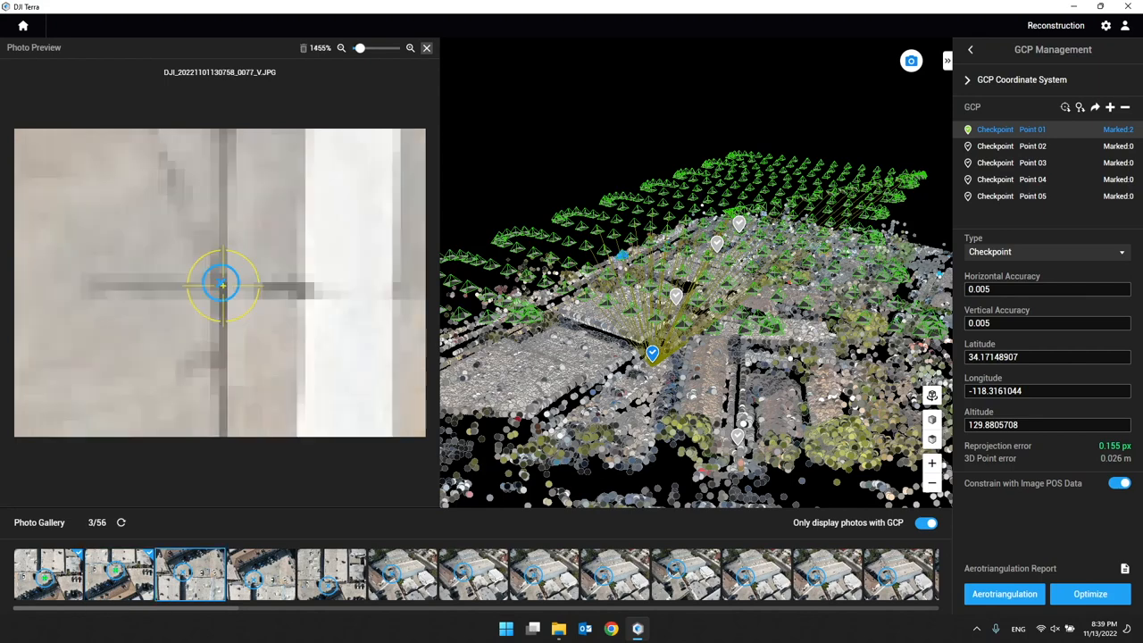
click(254, 558)
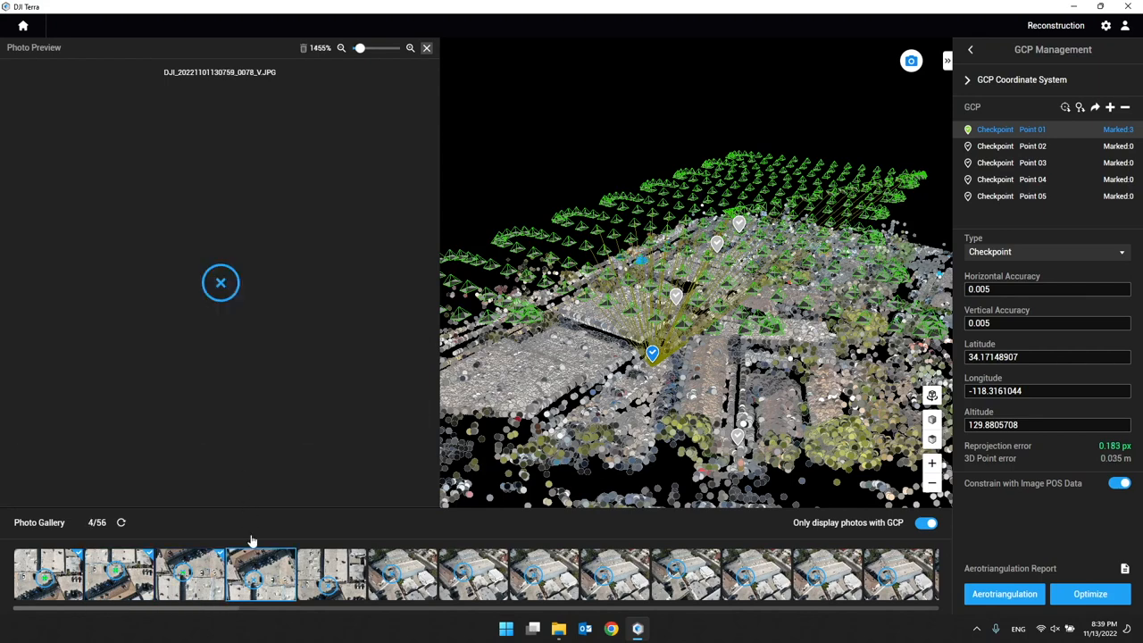
click(219, 284)
click(220, 285)
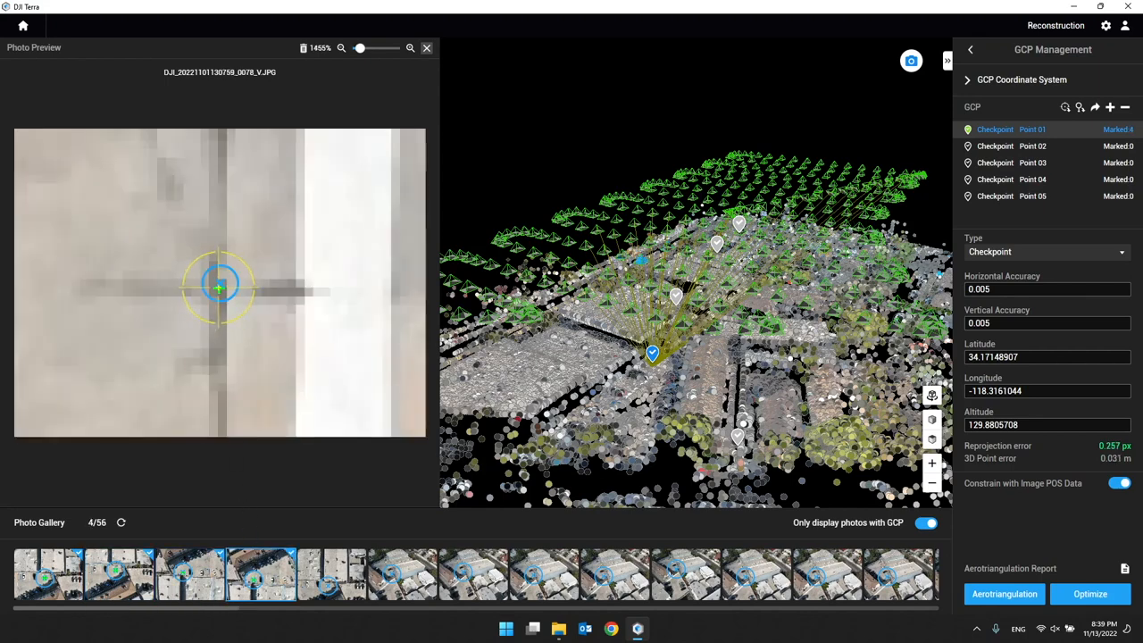
click(332, 579)
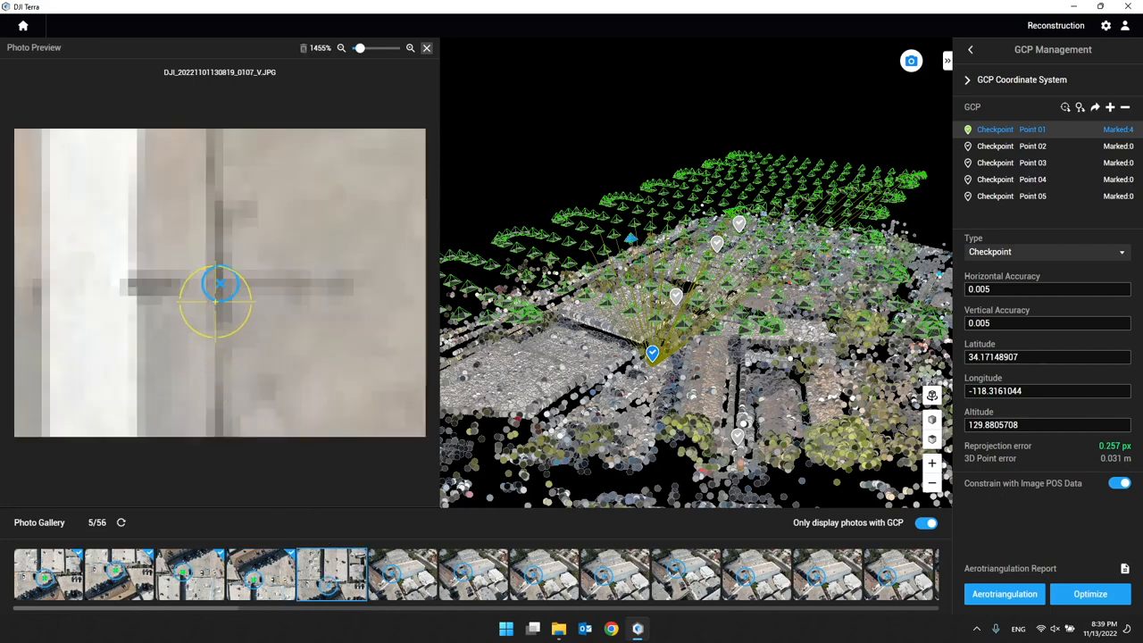
click(220, 284)
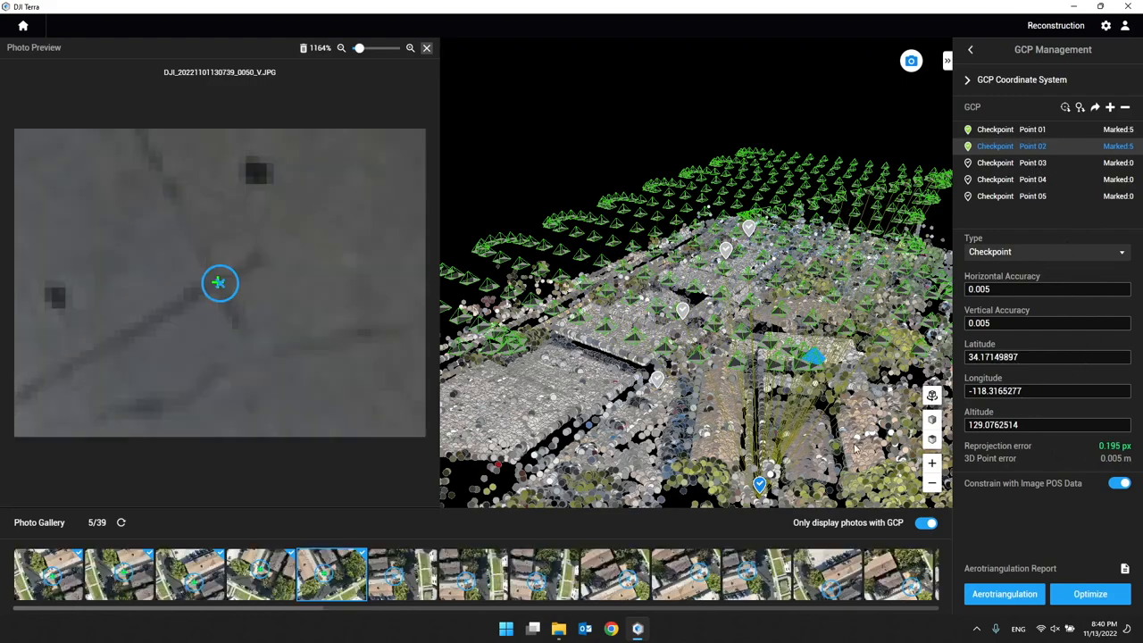
Step: Close the photo preview and examine how the checkpoints are distributed across the point cloud from several angles
scroll(554, 108, down, 3)
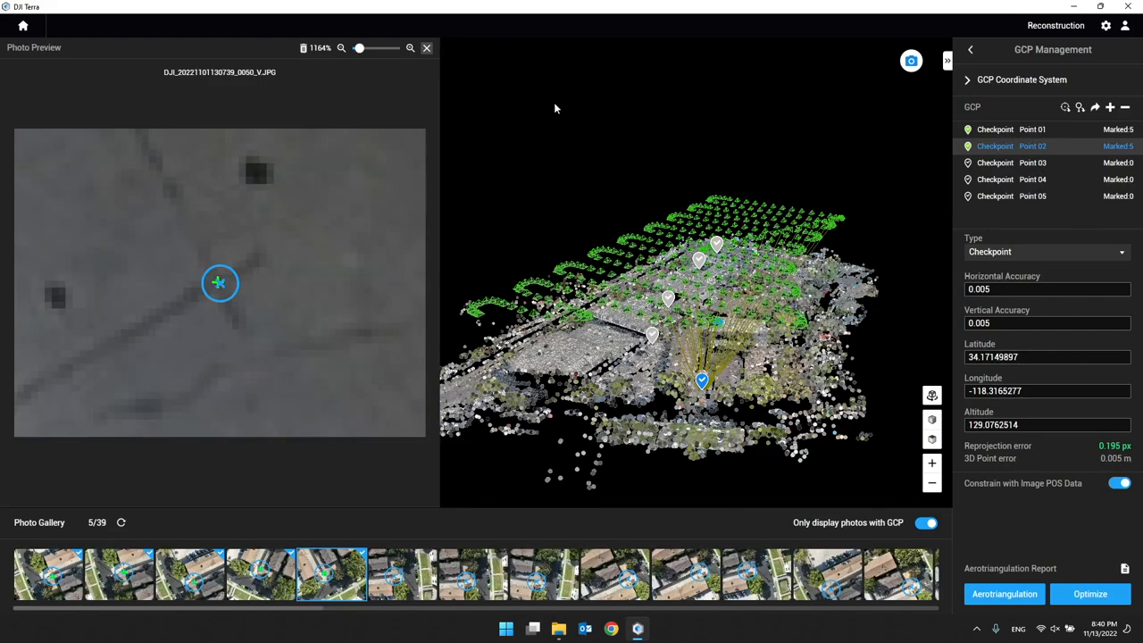
click(426, 49)
scroll(685, 421, up, 2)
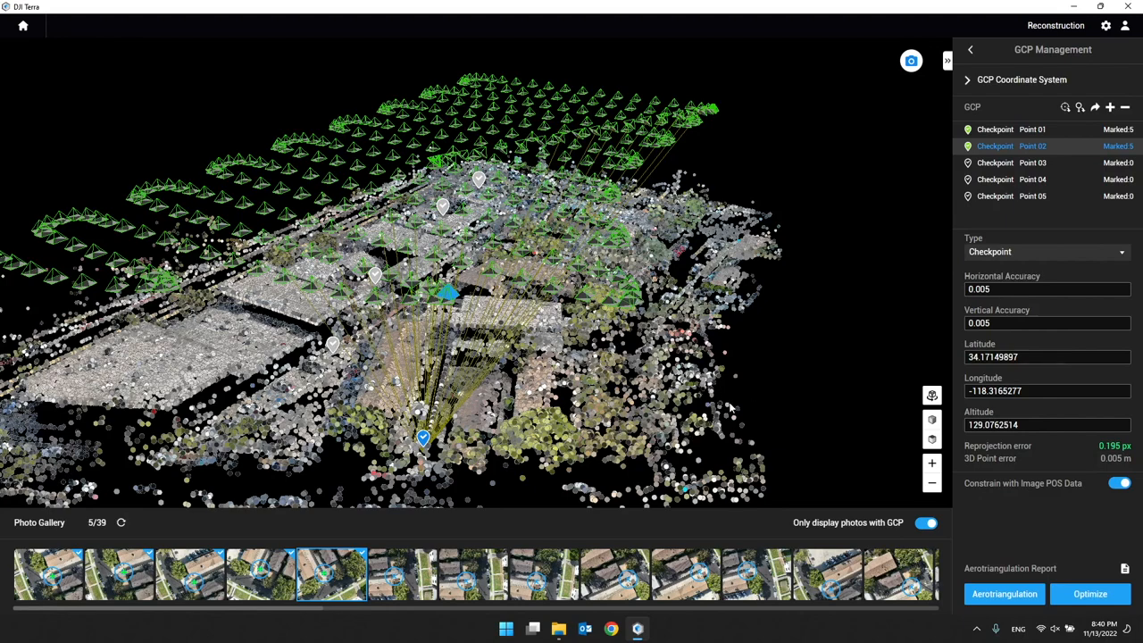
scroll(782, 319, down, 2)
drag(625, 350, 708, 345)
drag(538, 375, 759, 363)
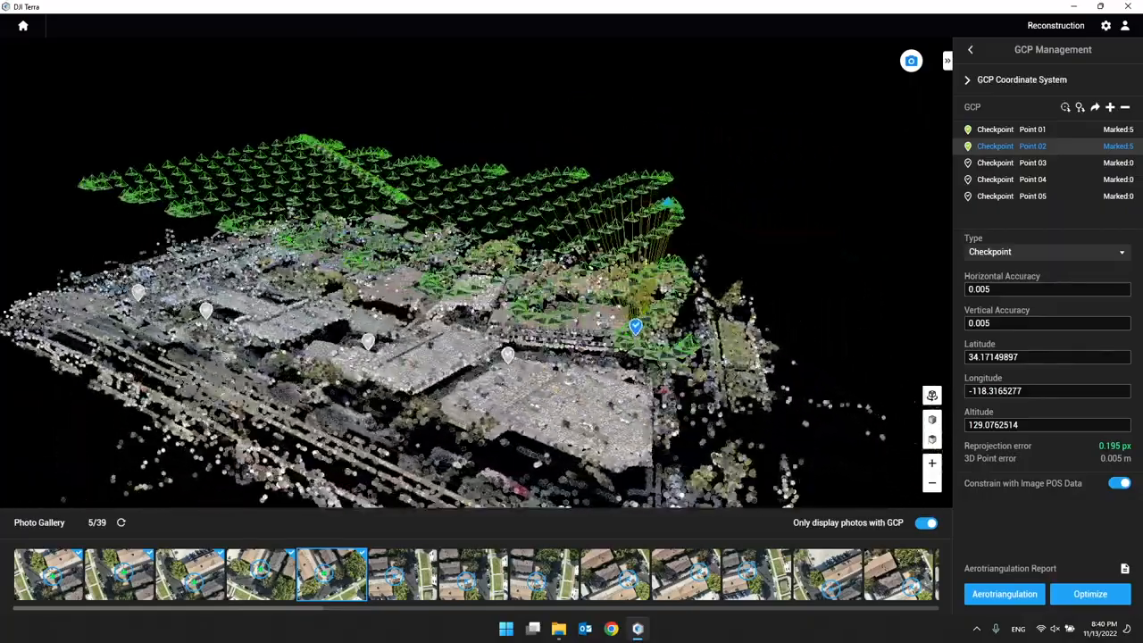
scroll(468, 375, up, 3)
drag(468, 375, 572, 384)
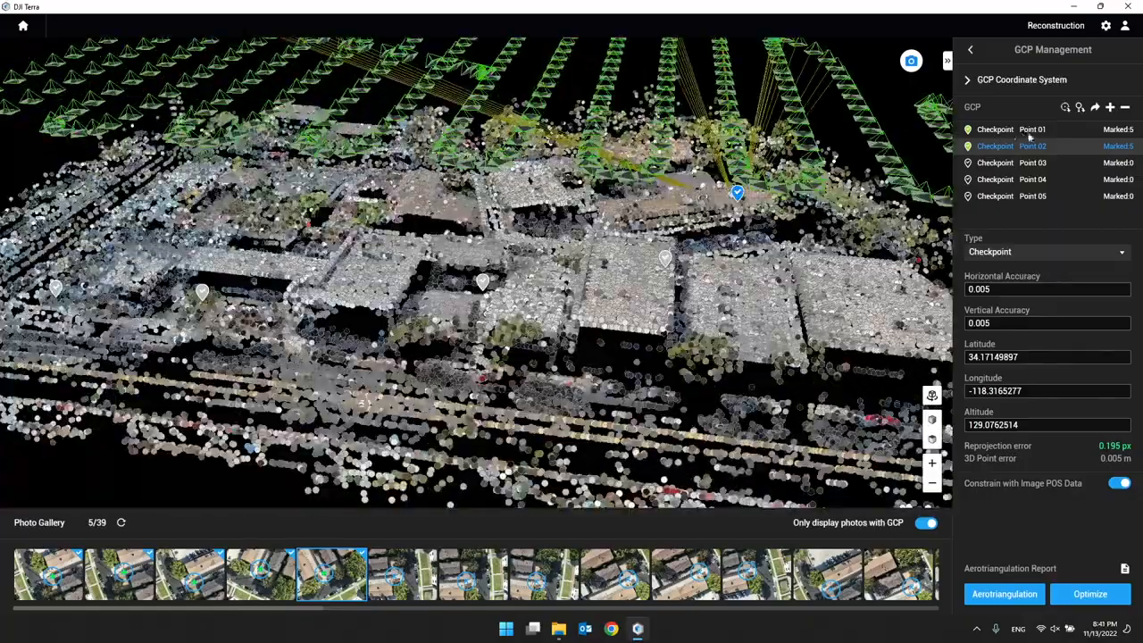
drag(646, 298, 722, 339)
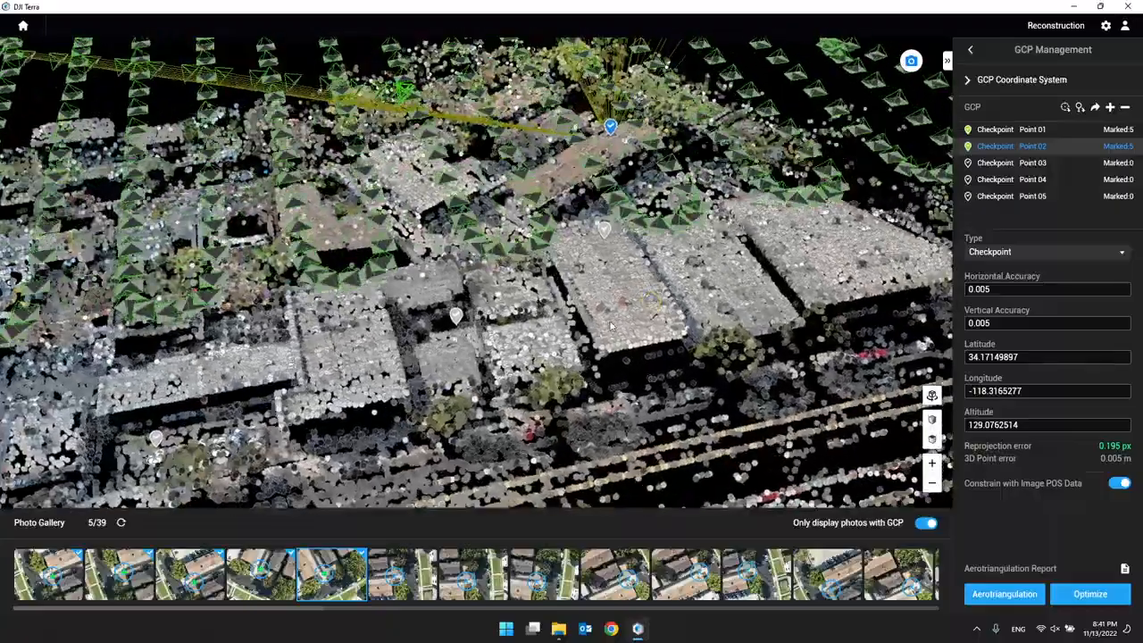
drag(567, 344, 393, 281)
scroll(429, 347, down, 3)
drag(429, 347, 457, 373)
scroll(442, 277, up, 5)
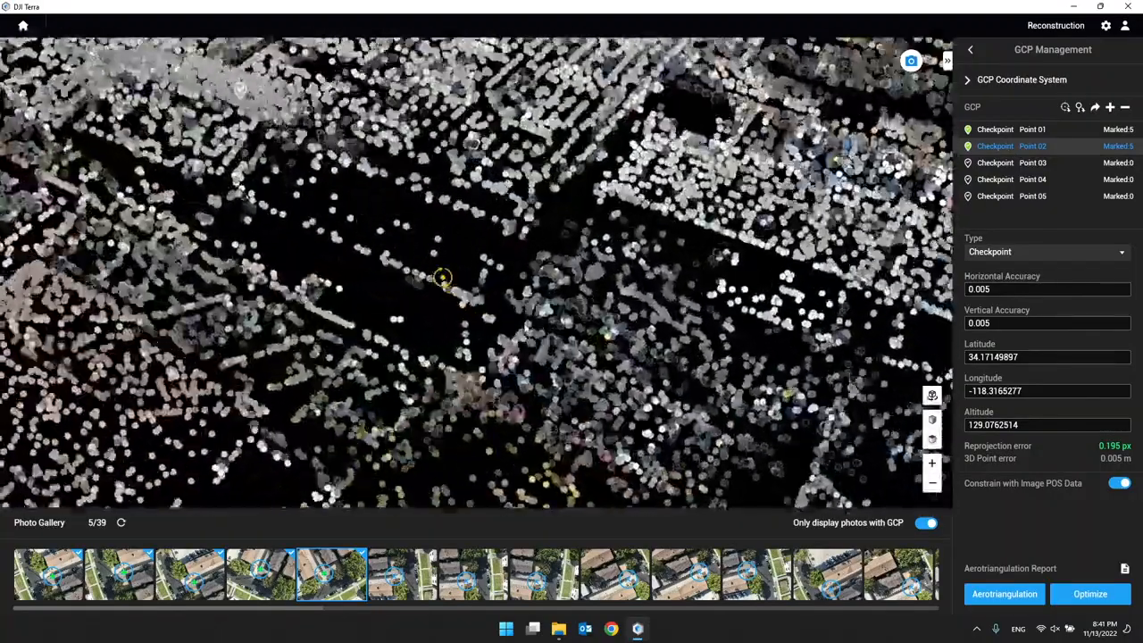
scroll(442, 278, down, 5)
drag(505, 309, 500, 268)
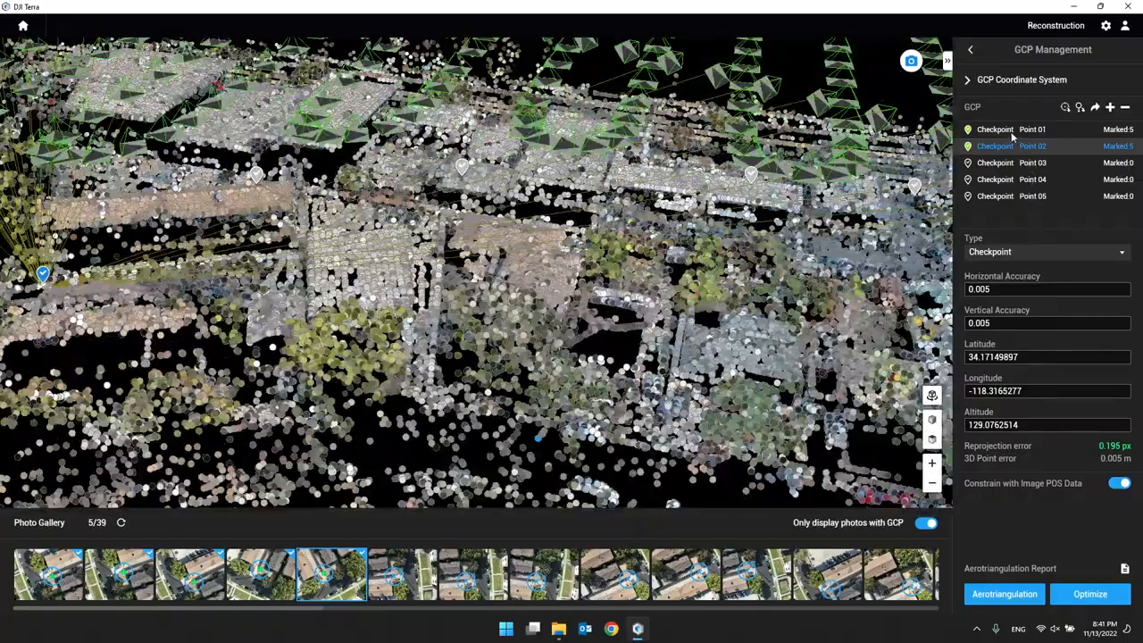
Step: Select checkpoint Point 03 and set its type to GCP
click(1023, 169)
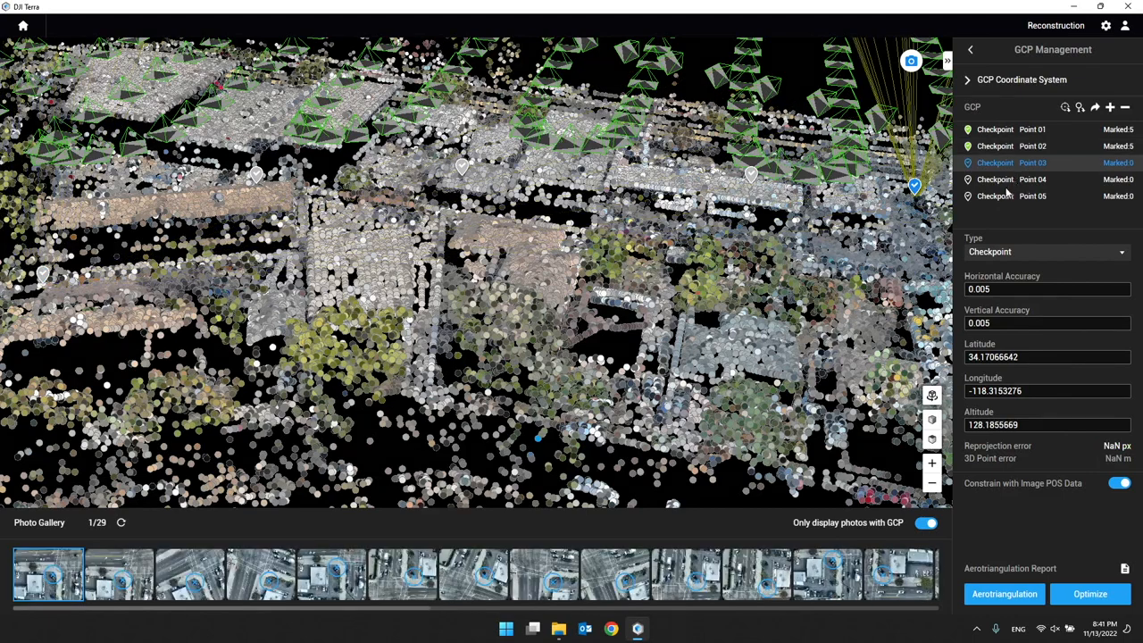
click(1003, 187)
click(1015, 150)
click(1006, 164)
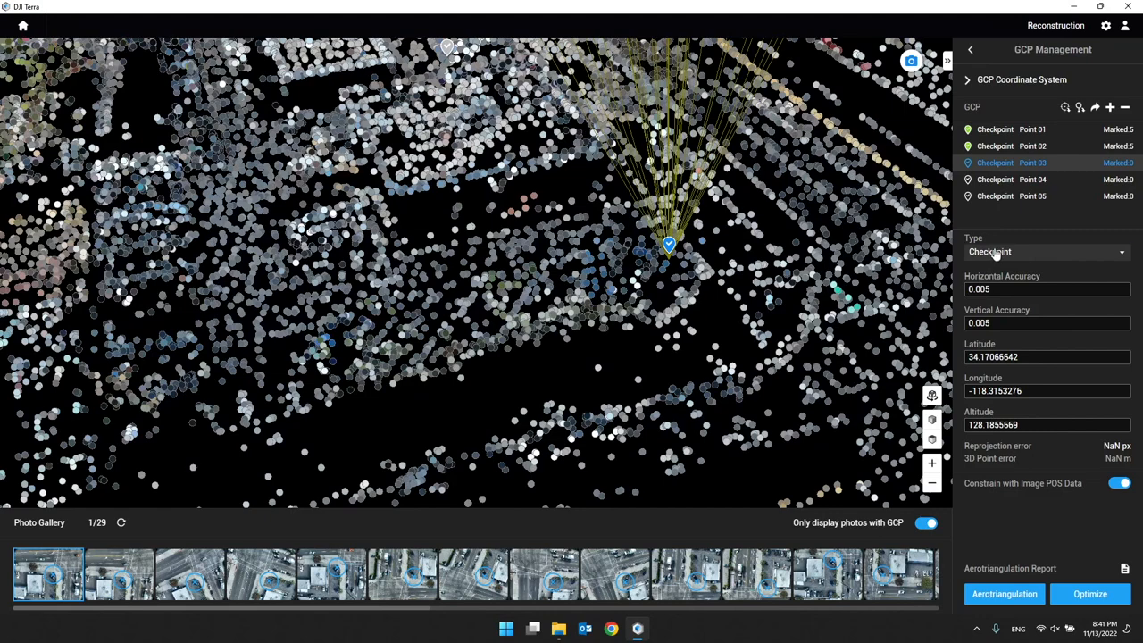
click(996, 254)
click(988, 273)
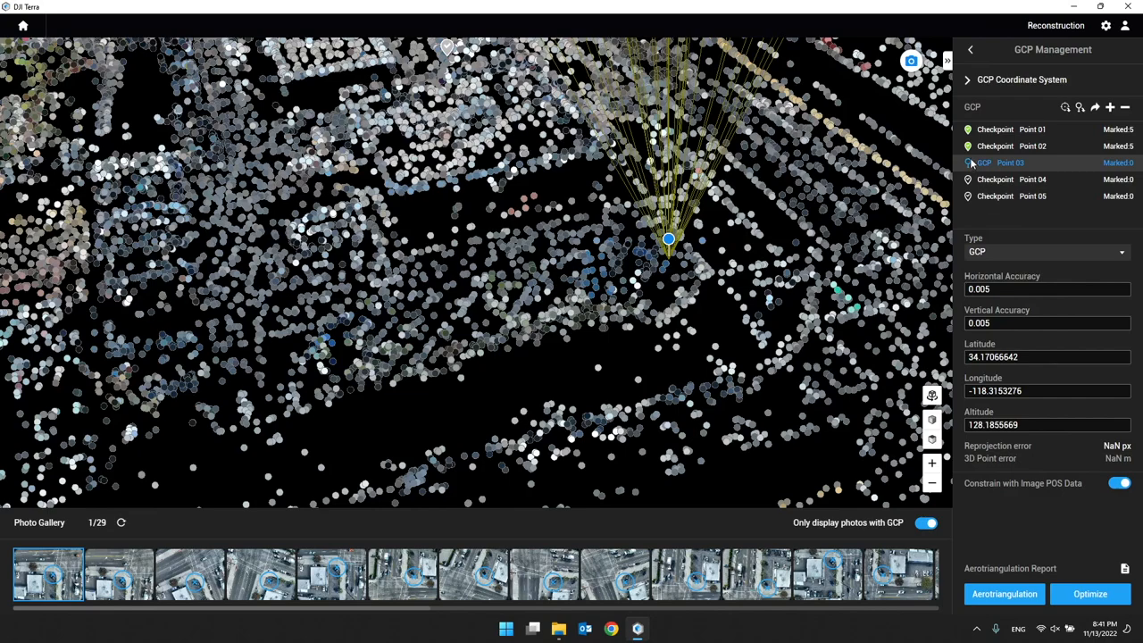
Step: Examine GCP Point 03's place in the whole point cloud and compare its entry with checkpoints Point 01 and Point 02
scroll(653, 284, down, 5)
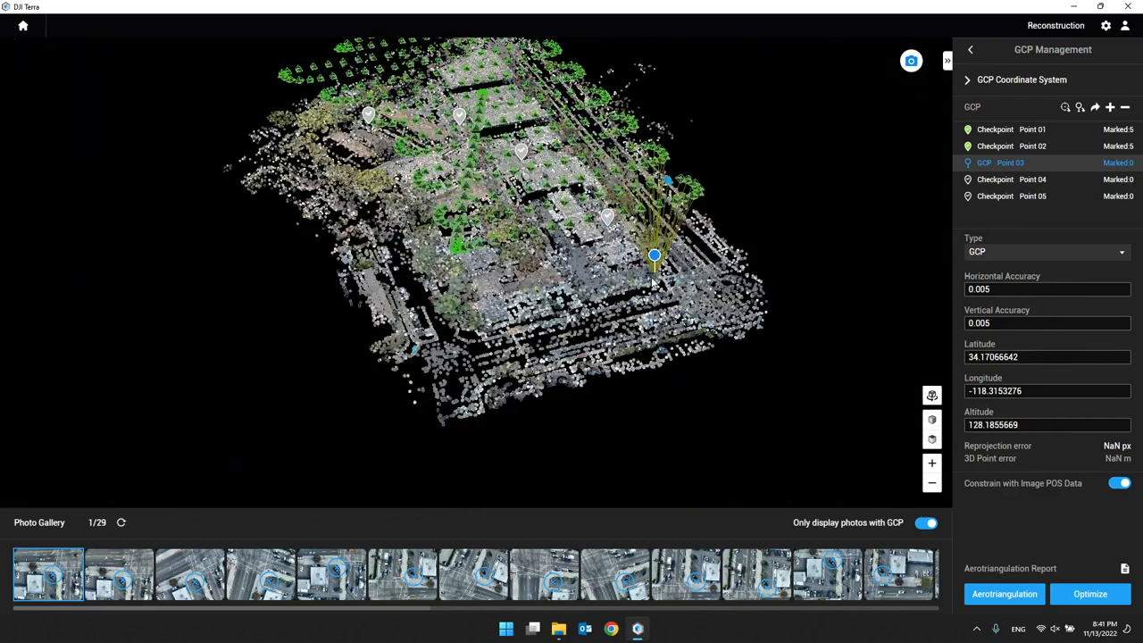
click(1101, 593)
click(1027, 133)
click(1018, 148)
click(1006, 166)
Step: Open the existing Burbank M3E Office mission and select checkpoint Point 05 in its GCP management
click(23, 26)
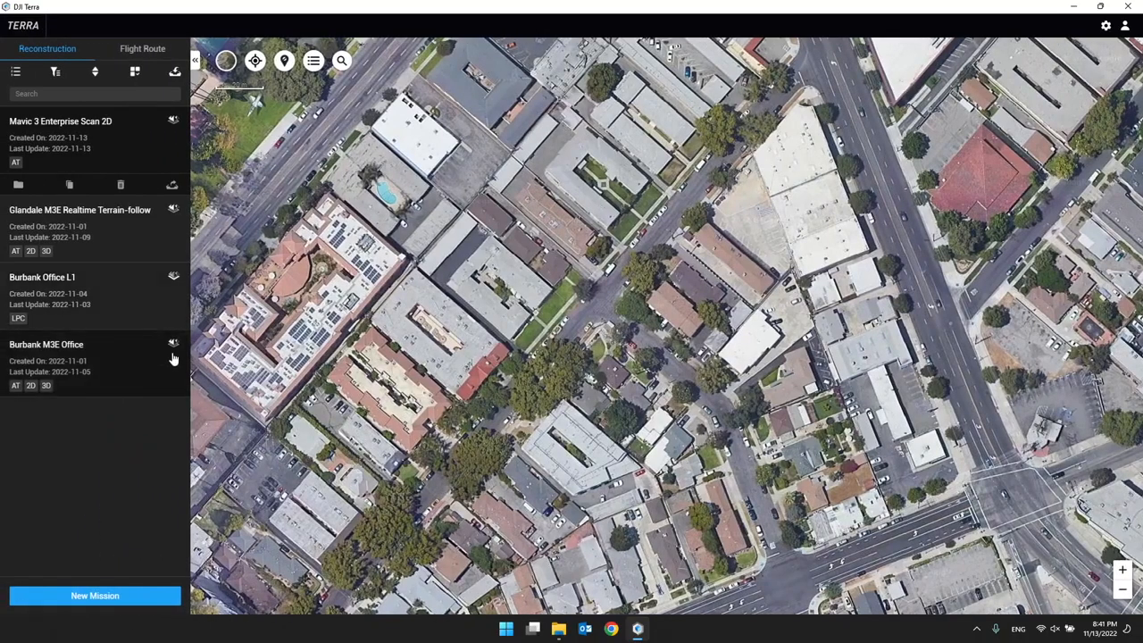
click(173, 345)
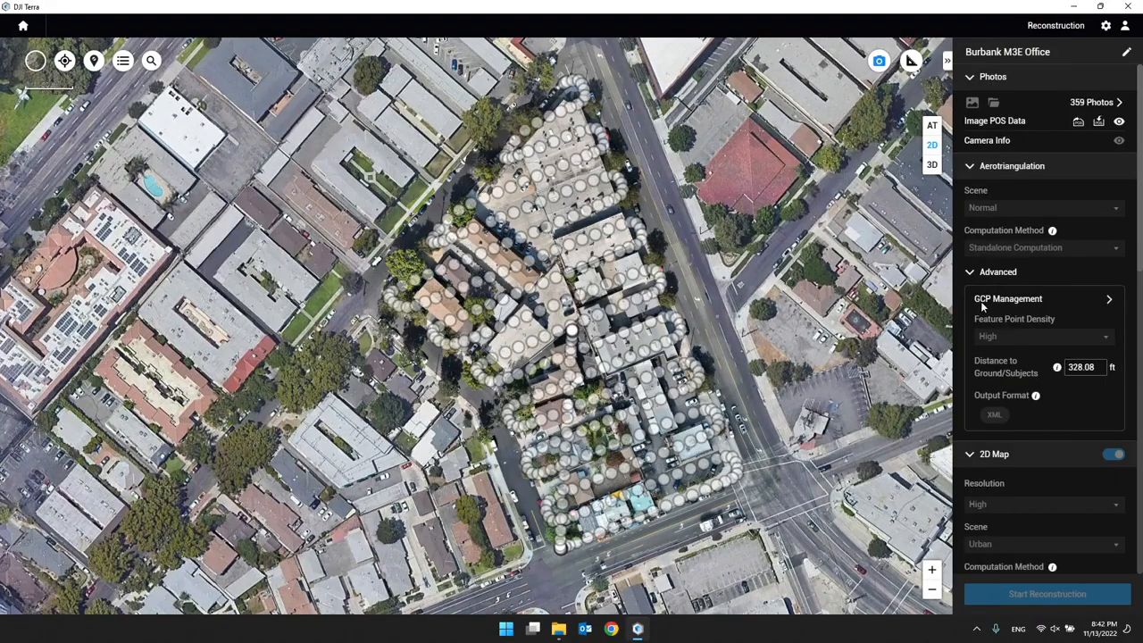
click(982, 301)
click(1027, 197)
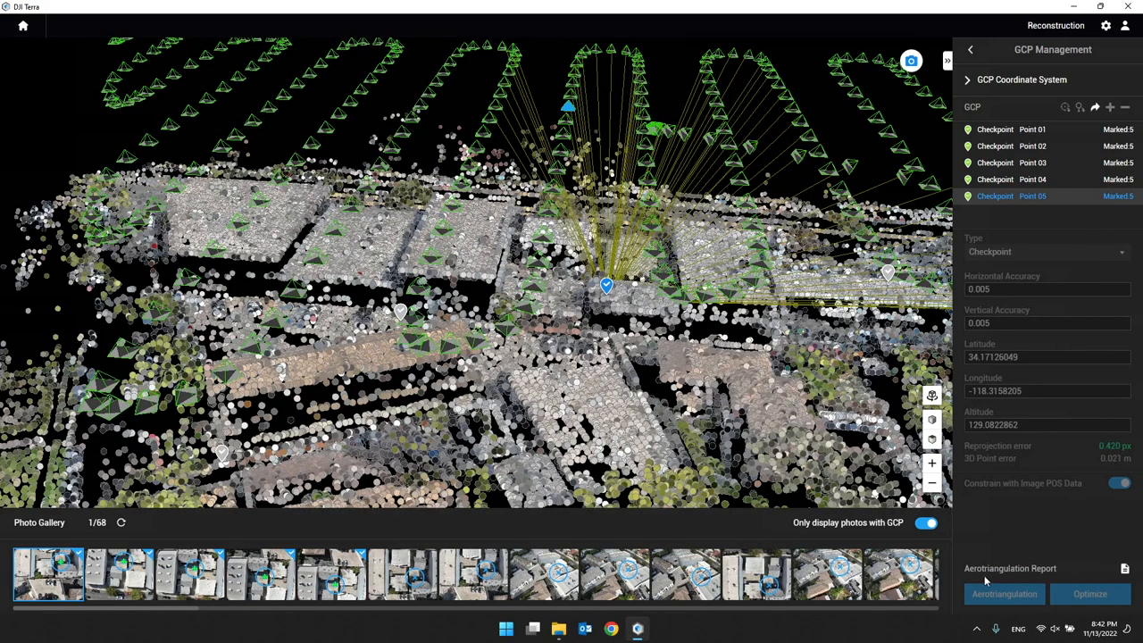
Step: Open the mission's aerotriangulation quality report in the browser, maximize its window and enlarge the text
click(1126, 576)
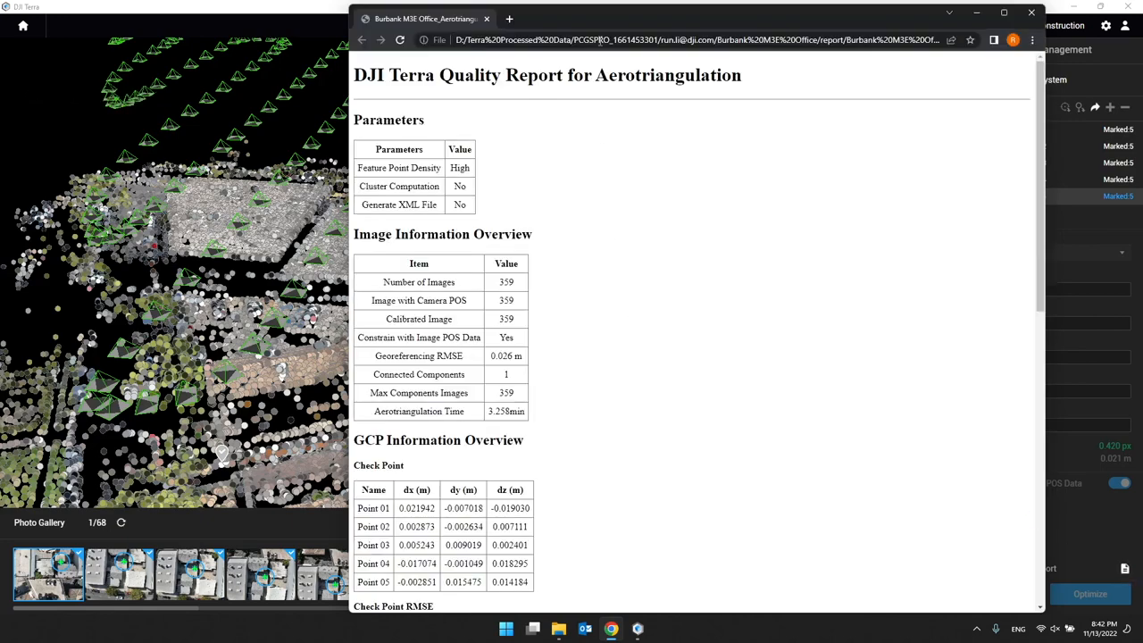
drag(608, 14, 597, 40)
double_click(597, 40)
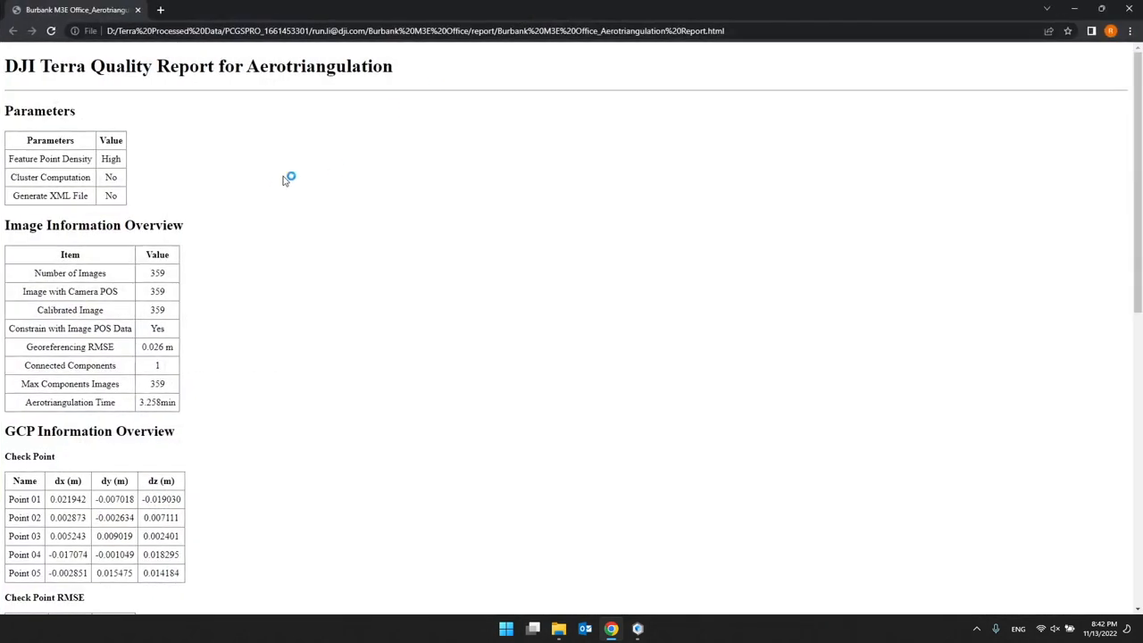
ctrl+scroll(83, 183, up, 5)
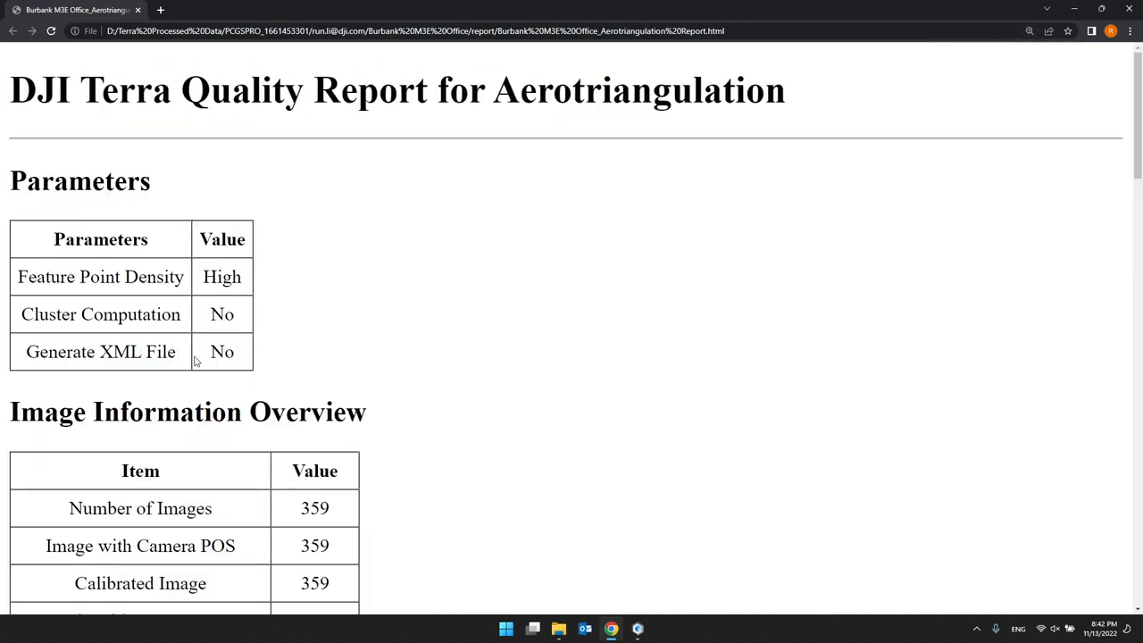
Step: Review the report's processing parameters and the Image Information Overview down to the check point table
drag(212, 356, 257, 357)
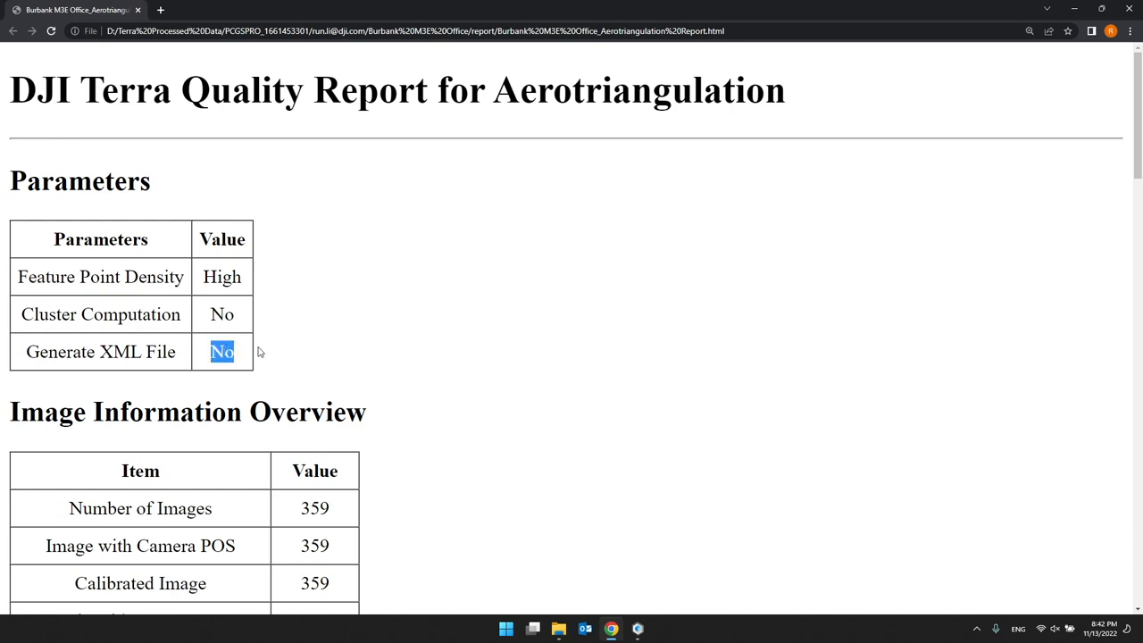
drag(36, 314, 202, 325)
click(215, 316)
scroll(213, 320, down, 1)
scroll(213, 323, up, 1)
scroll(212, 323, down, 3)
scroll(139, 321, down, 2)
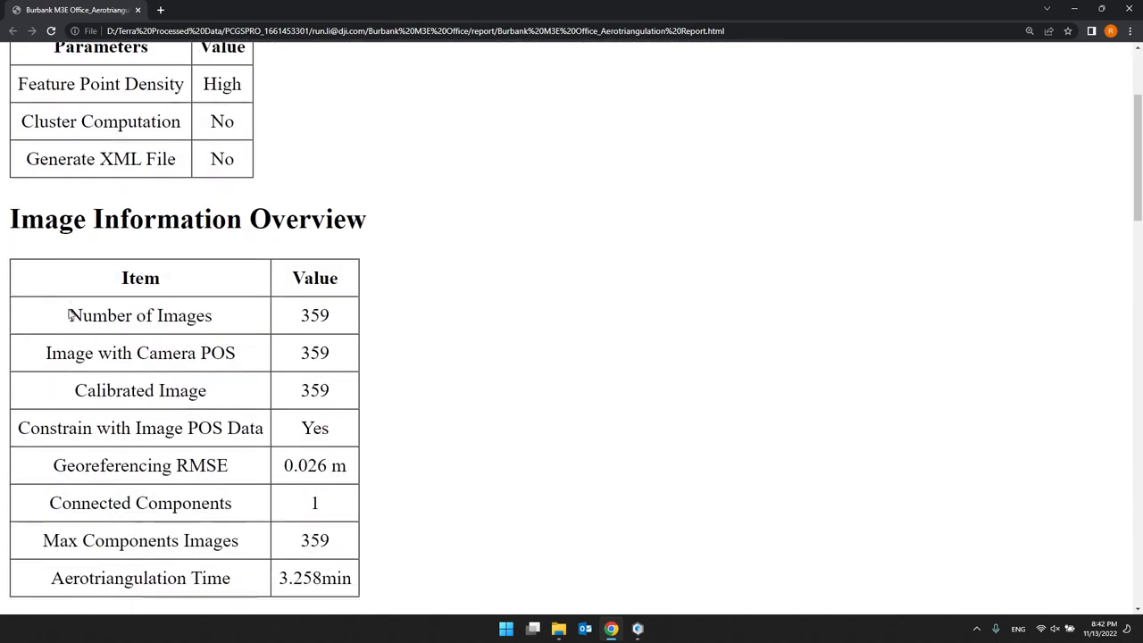
double_click(308, 211)
scroll(299, 285, down, 2)
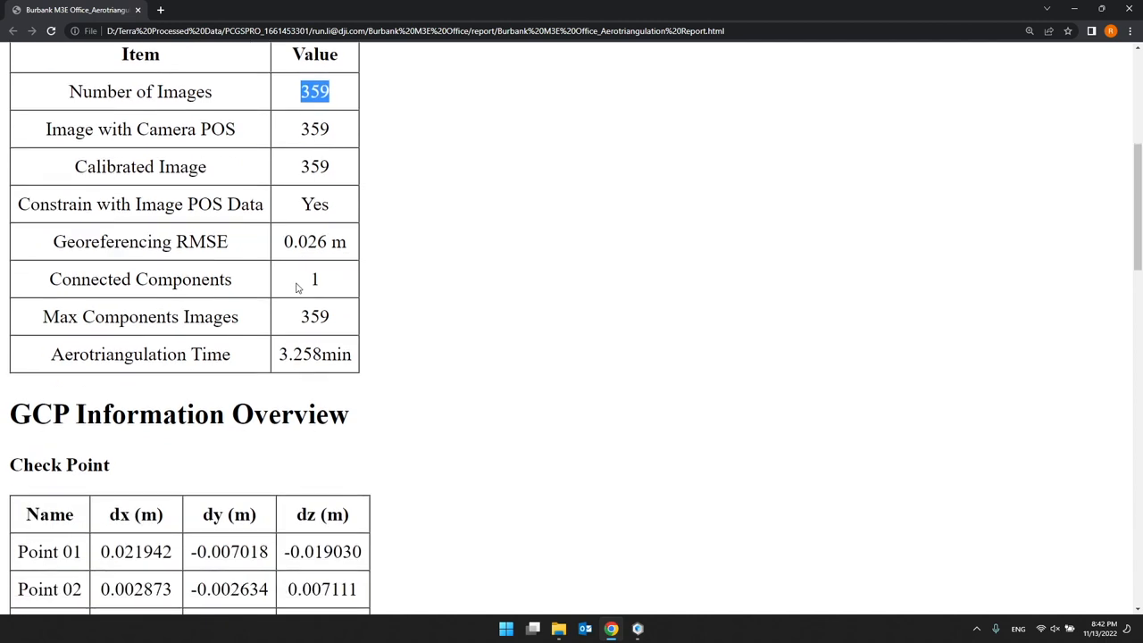
scroll(262, 286, down, 2)
scroll(266, 275, up, 1)
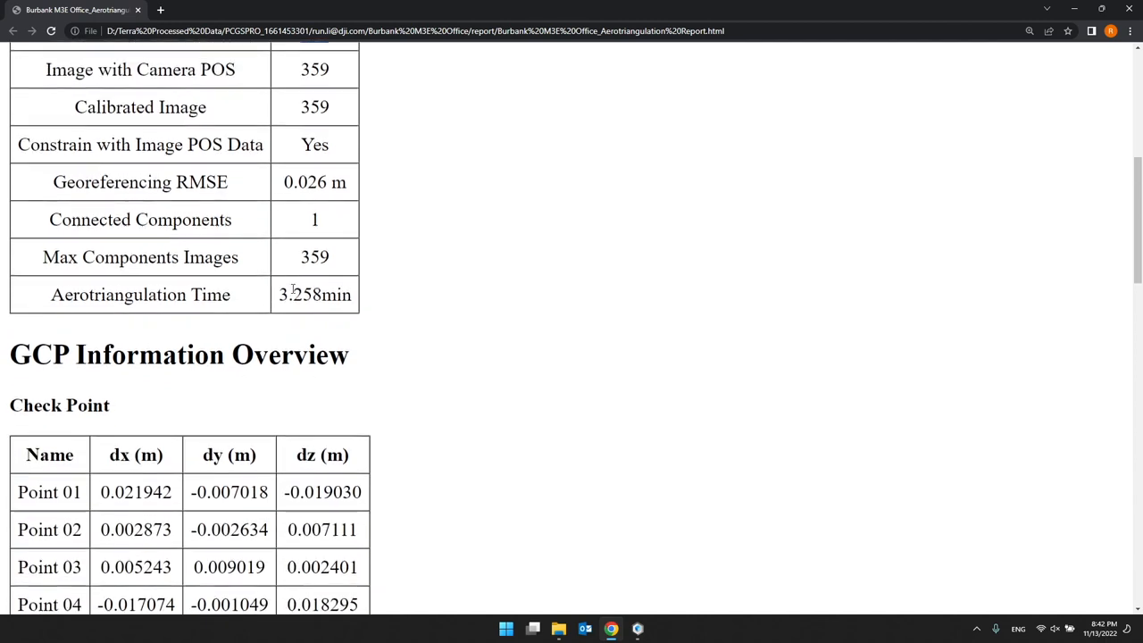
Step: Examine the report's aerotriangulation time, the individual check point errors and the Check Point RMSE in dx, dy and dz
drag(342, 295, 291, 305)
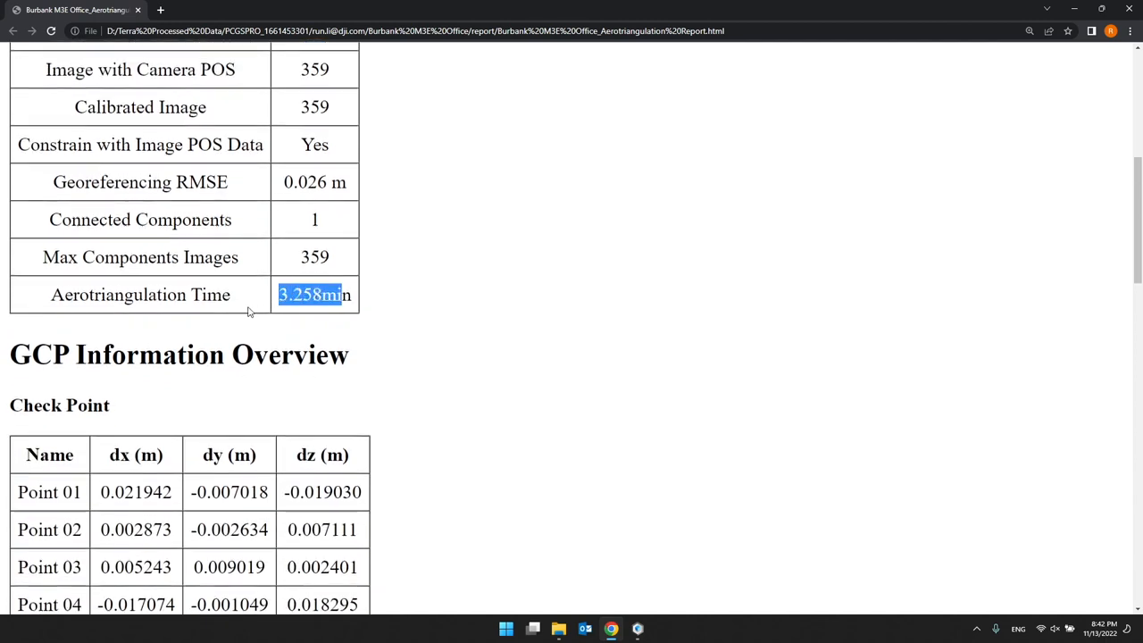
scroll(249, 311, down, 3)
drag(55, 313, 186, 312)
scroll(186, 314, down, 4)
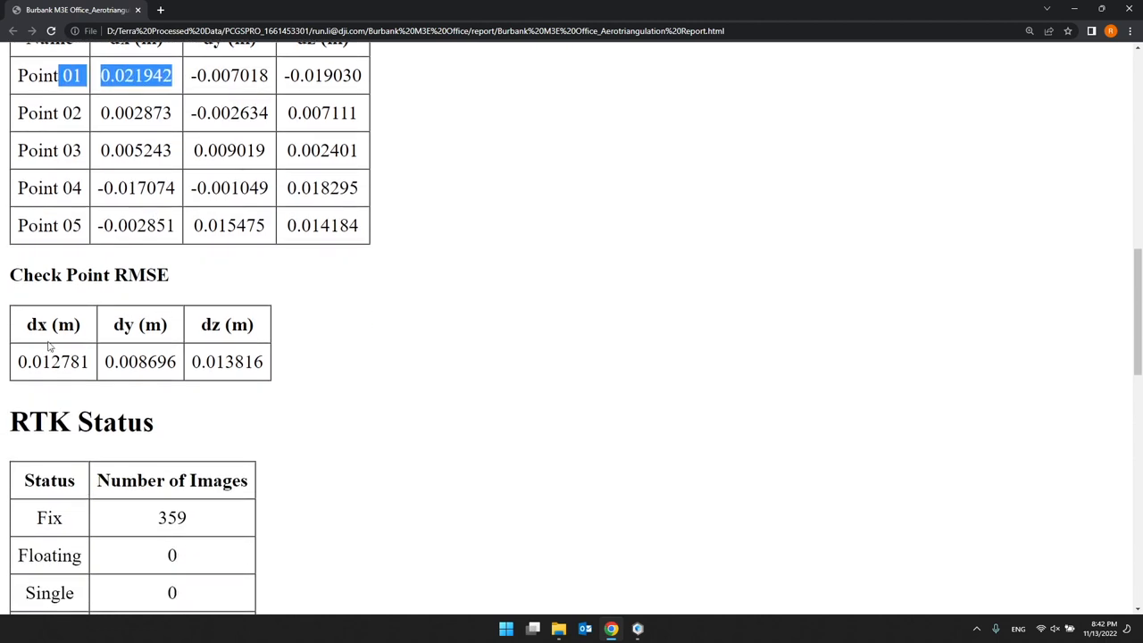
drag(28, 361, 171, 362)
click(174, 366)
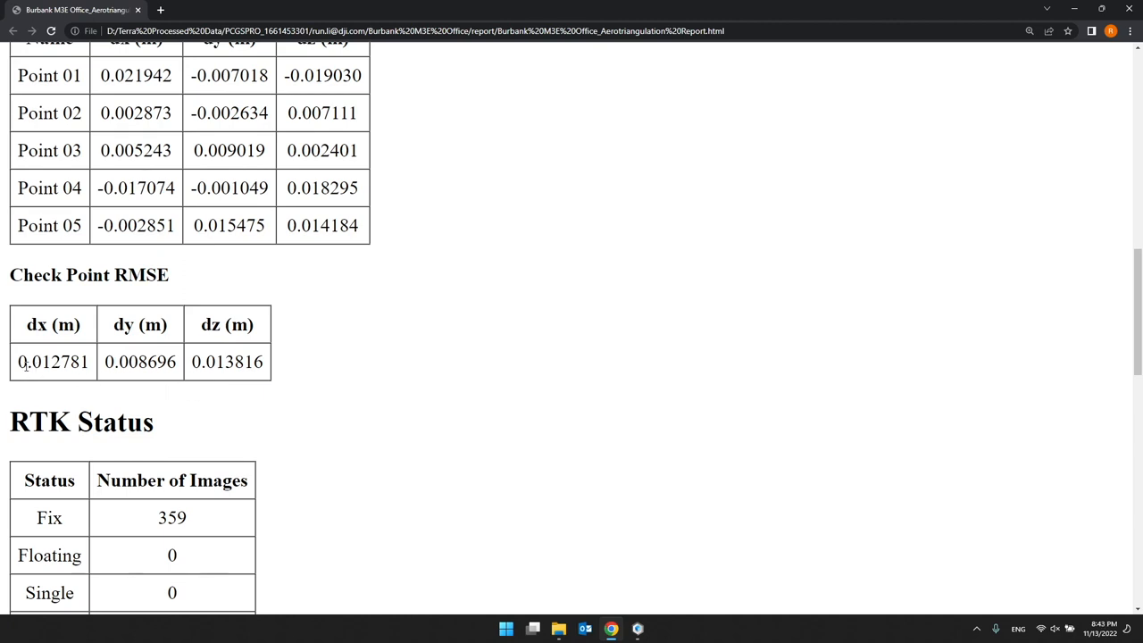
drag(18, 362, 51, 362)
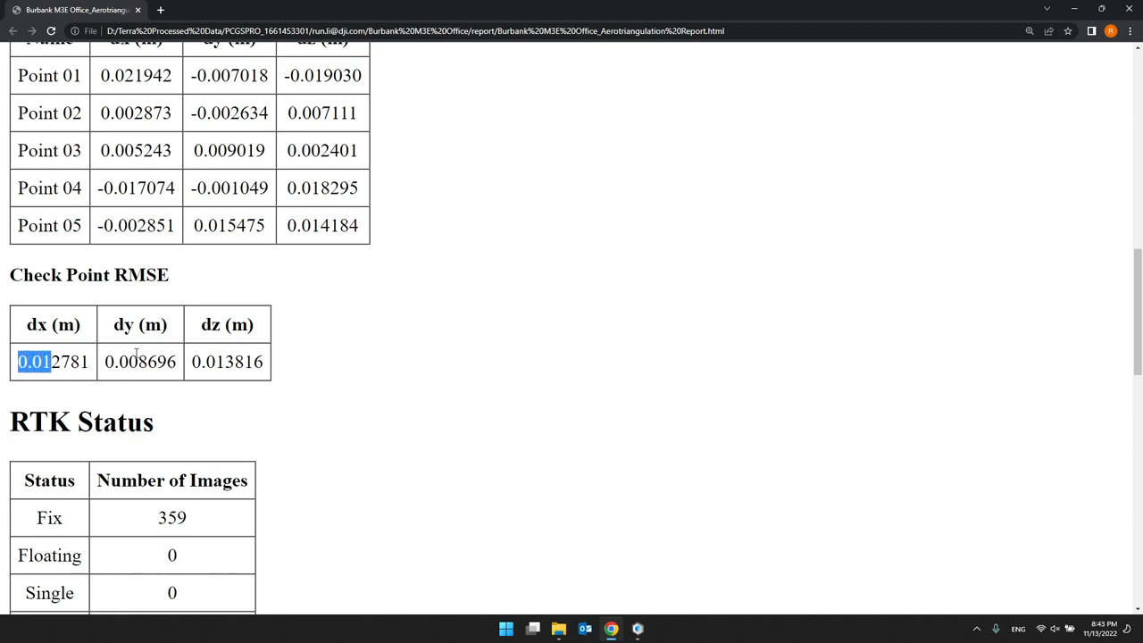
click(71, 363)
drag(193, 362, 233, 362)
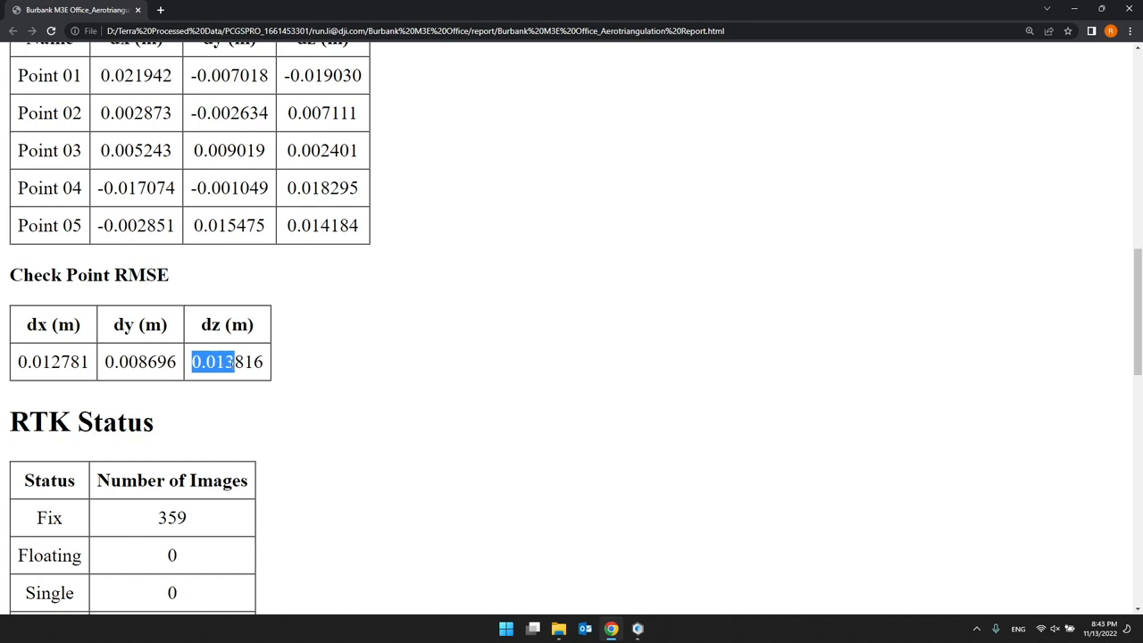
click(265, 377)
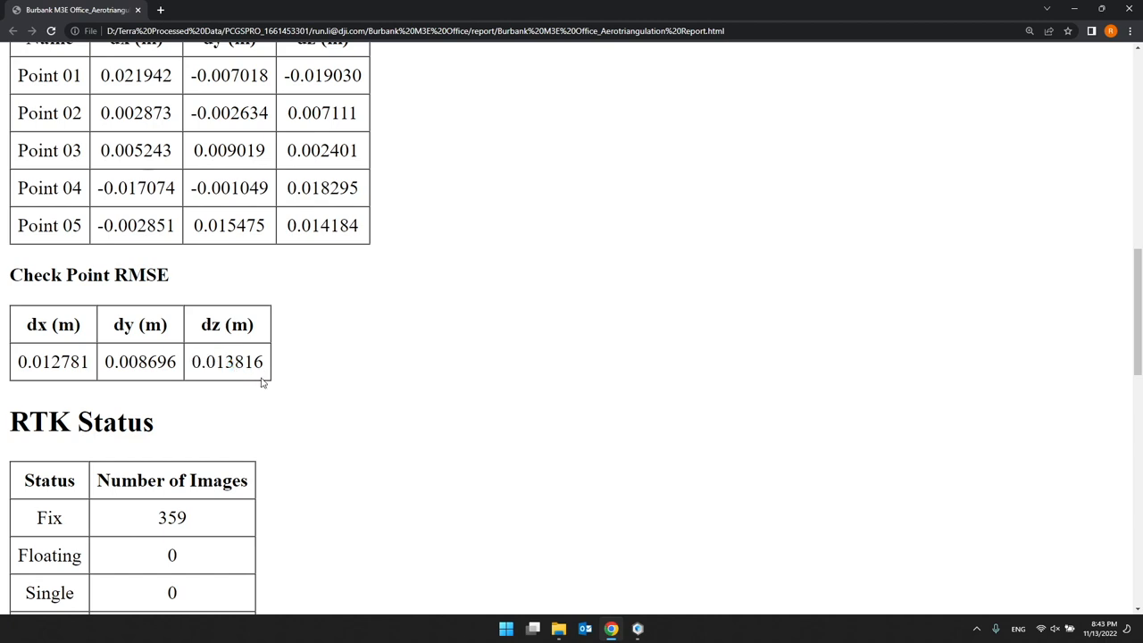
Step: Examine the RTK Status table, comparing the number of images with Fix status against the Floating, Single and Other statuses
scroll(261, 384, down, 1)
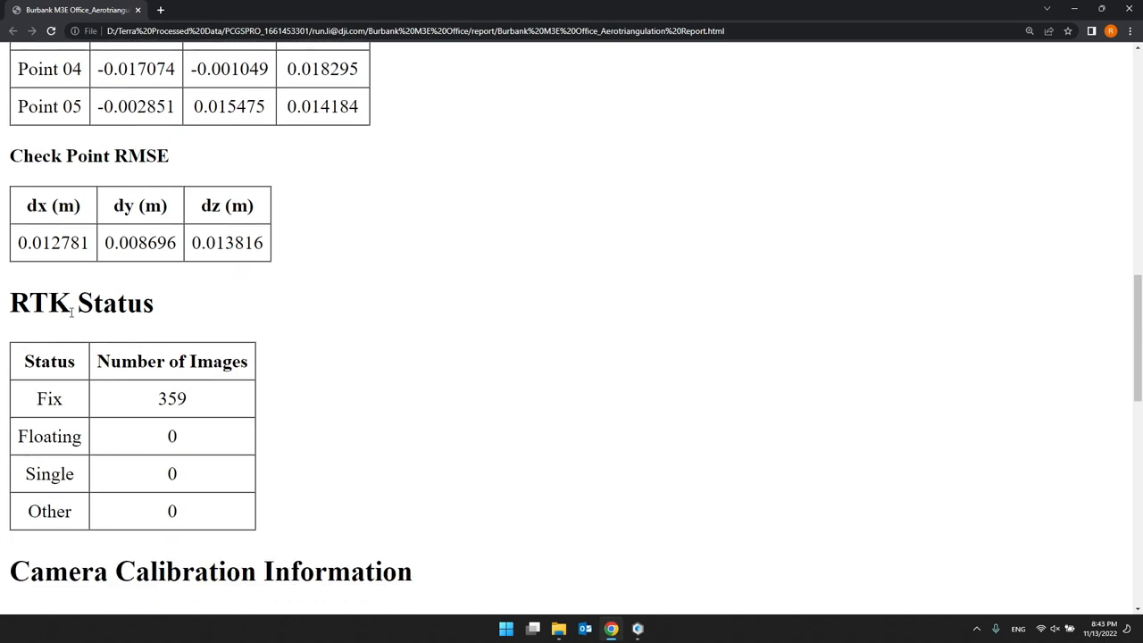
drag(27, 306, 105, 305)
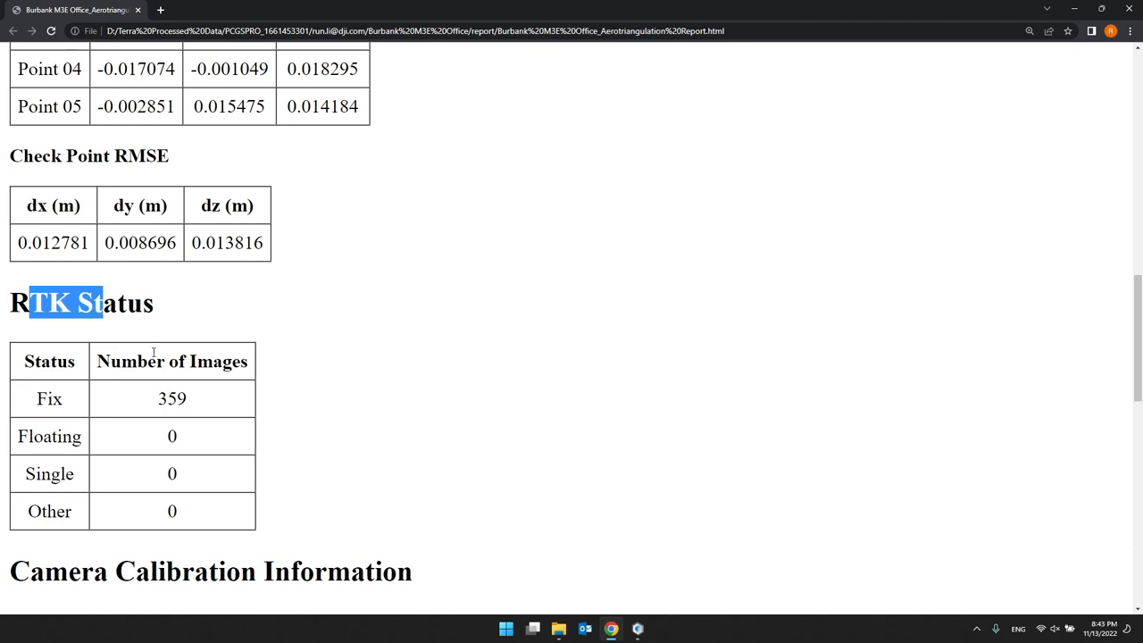
click(199, 380)
drag(201, 409, 154, 409)
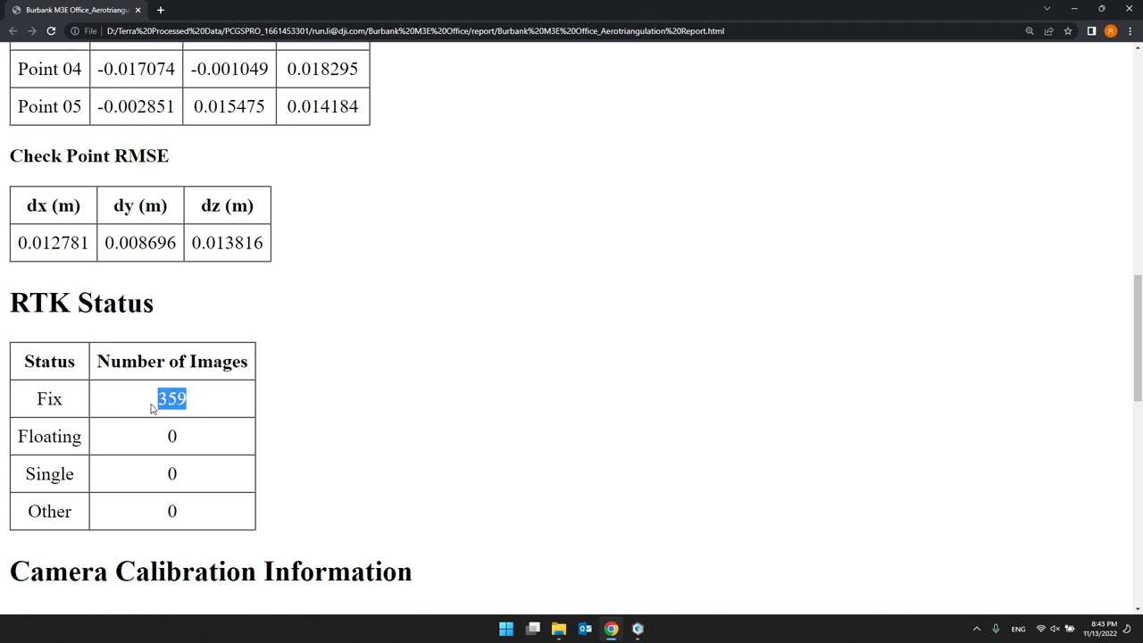
click(42, 398)
double_click(50, 399)
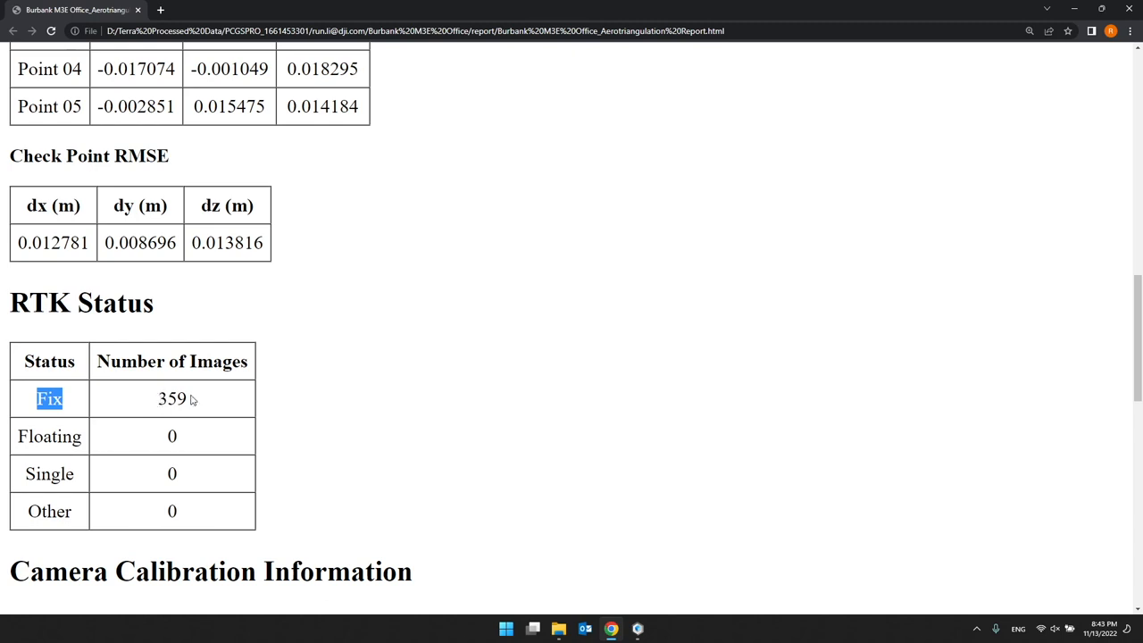
drag(191, 400, 158, 398)
click(156, 402)
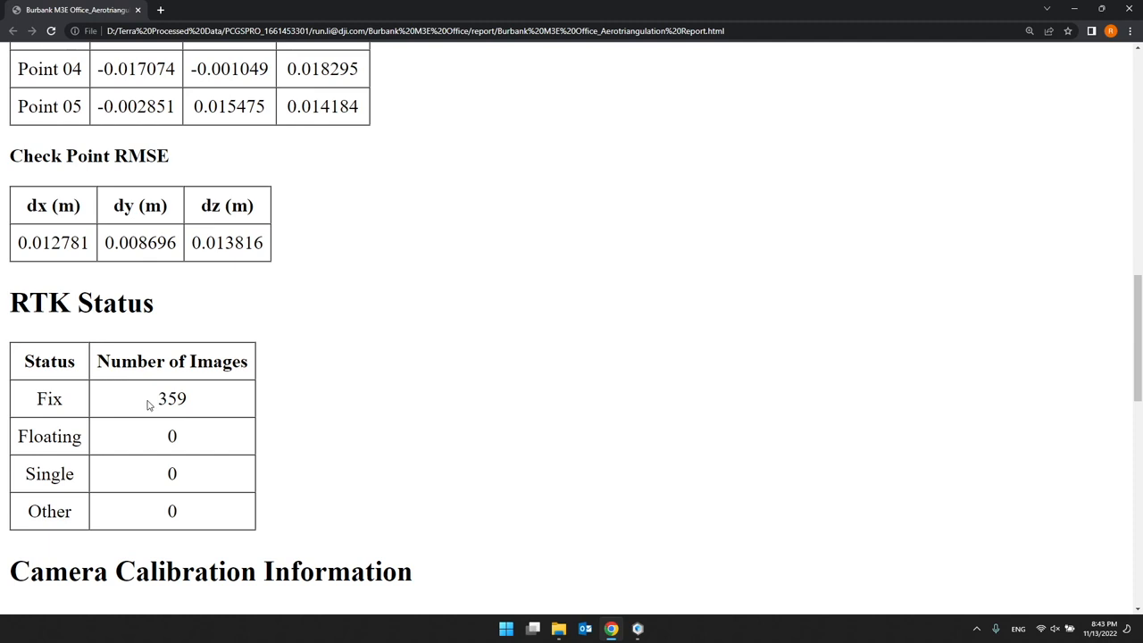
drag(158, 398, 197, 403)
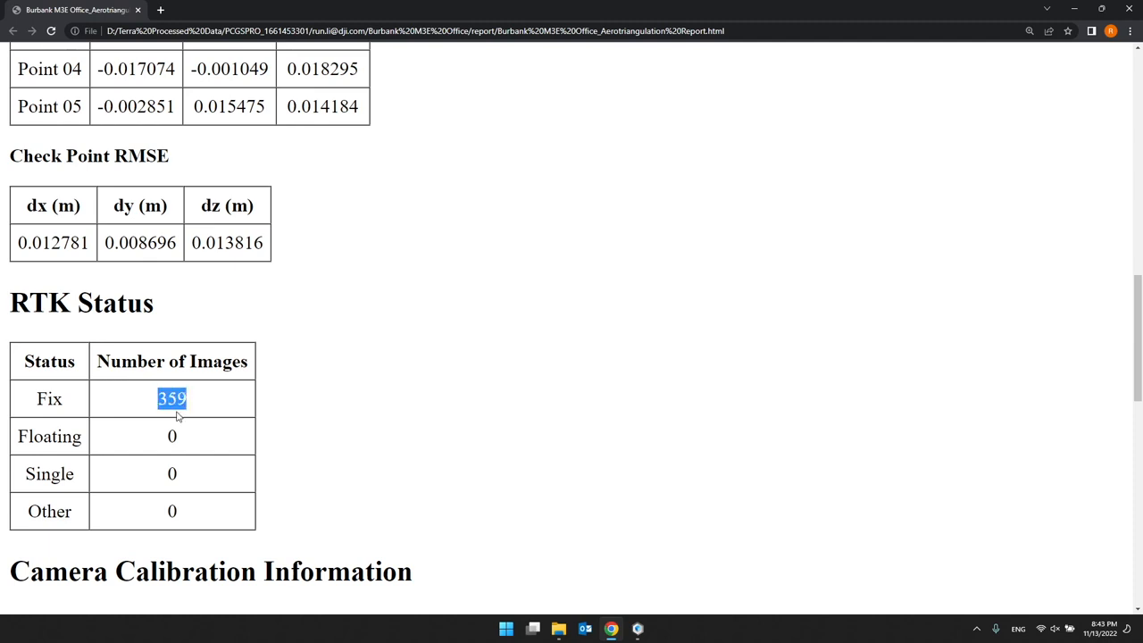
click(205, 400)
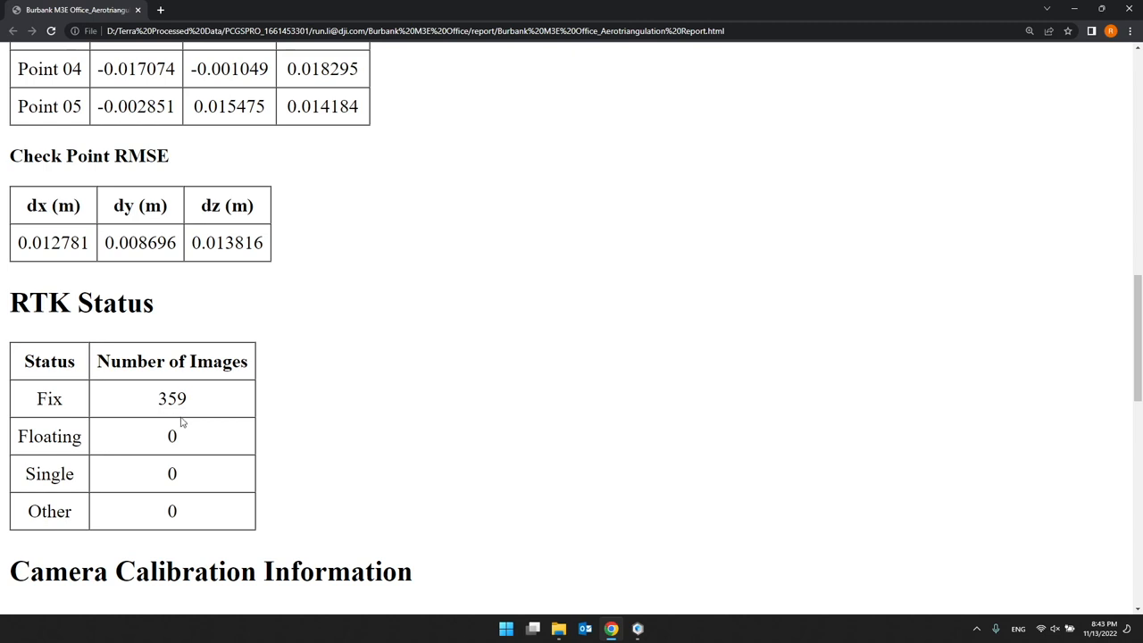
Step: Review the Camera Calibration Information, including the camera model, the initial and optimized parameters and the covariance matrix
scroll(219, 421, down, 1)
scroll(220, 419, up, 2)
scroll(221, 412, down, 1)
scroll(221, 412, down, 3)
drag(103, 298, 198, 296)
click(193, 344)
scroll(191, 350, down, 2)
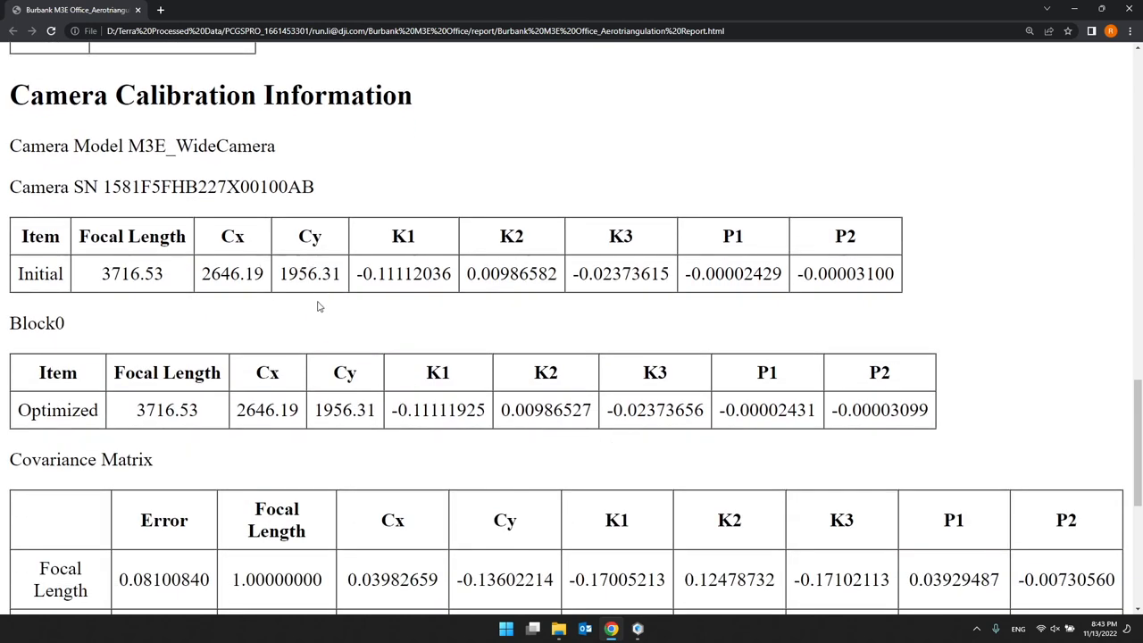
scroll(315, 311, down, 1)
scroll(313, 315, down, 4)
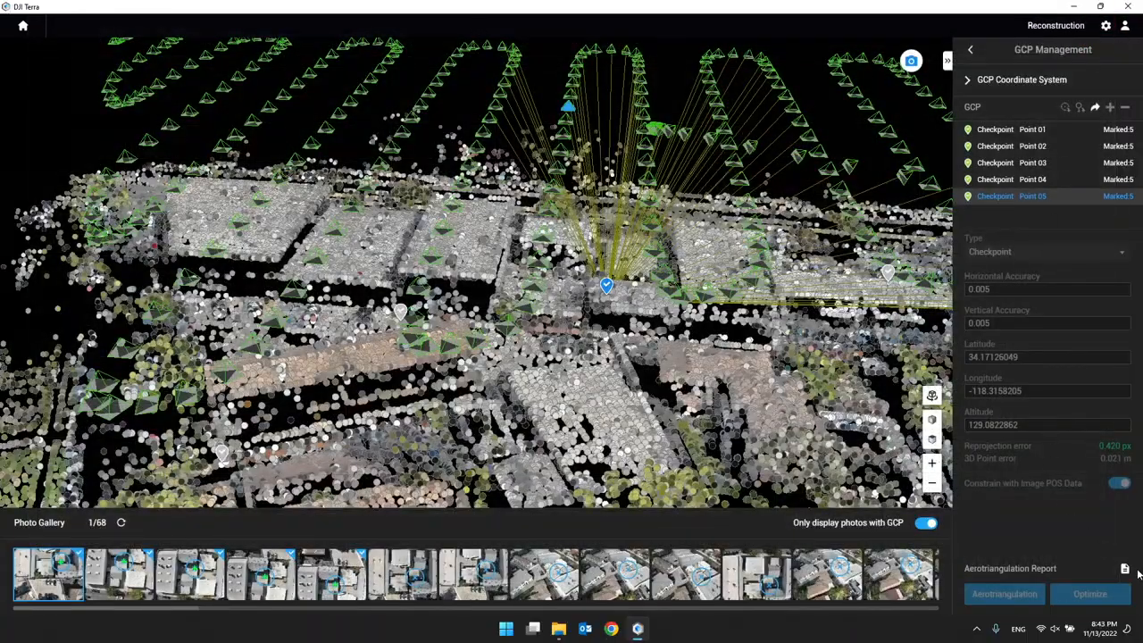
Step: Reopen the mission's aerotriangulation quality report from DJI Terra in the browser
click(1124, 569)
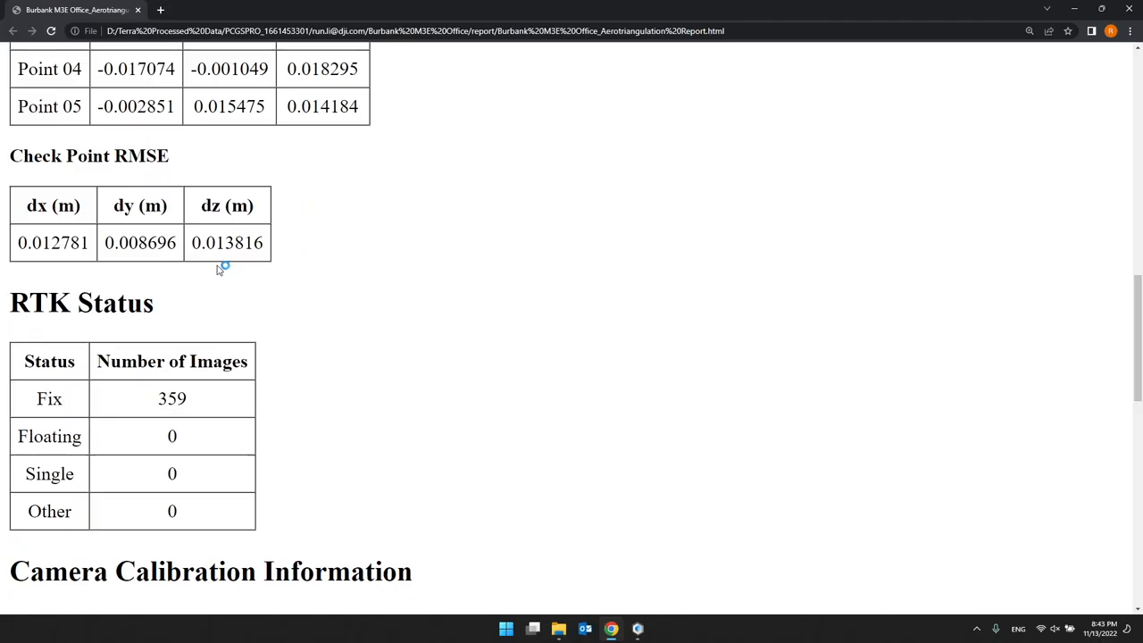
Step: Examine the check point errors and the Check Point RMSE values in the aerotriangulation report
drag(276, 247, 20, 253)
scroll(177, 276, up, 3)
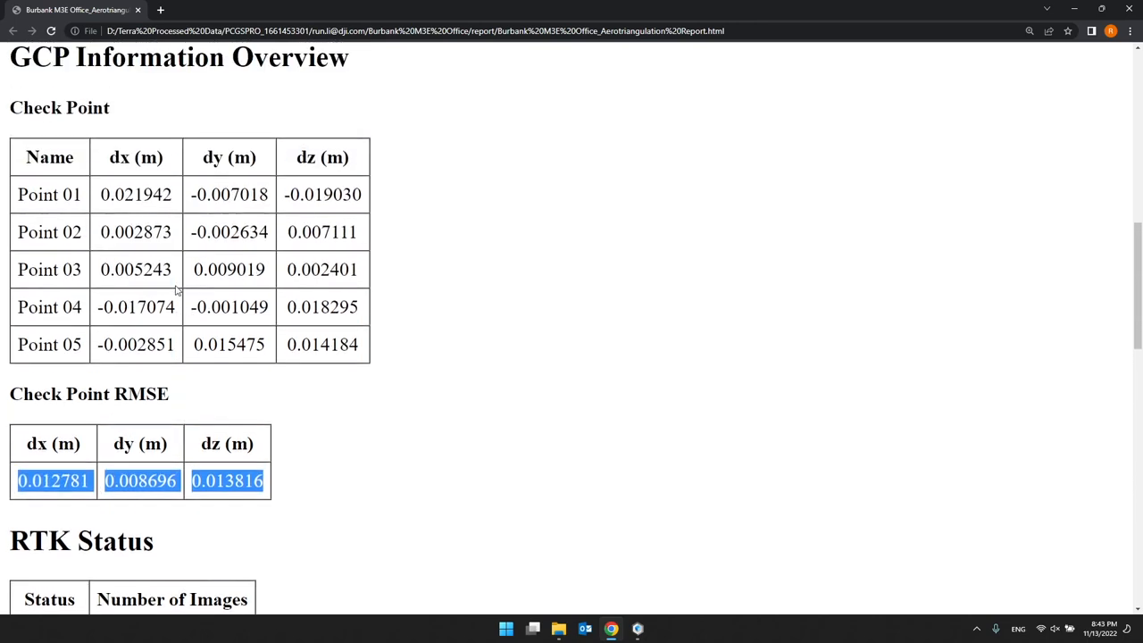
scroll(266, 327, down, 2)
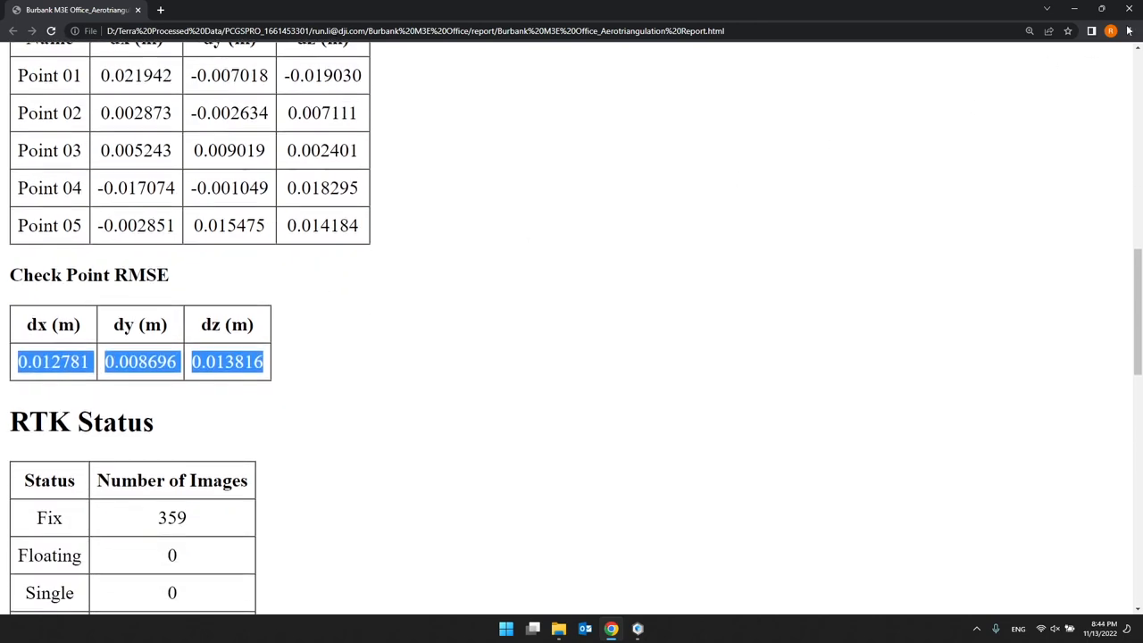
Step: Close the report and open the Mavic 3 Enterprise Scan 2D mission from DJI Terra's mission list
click(1130, 10)
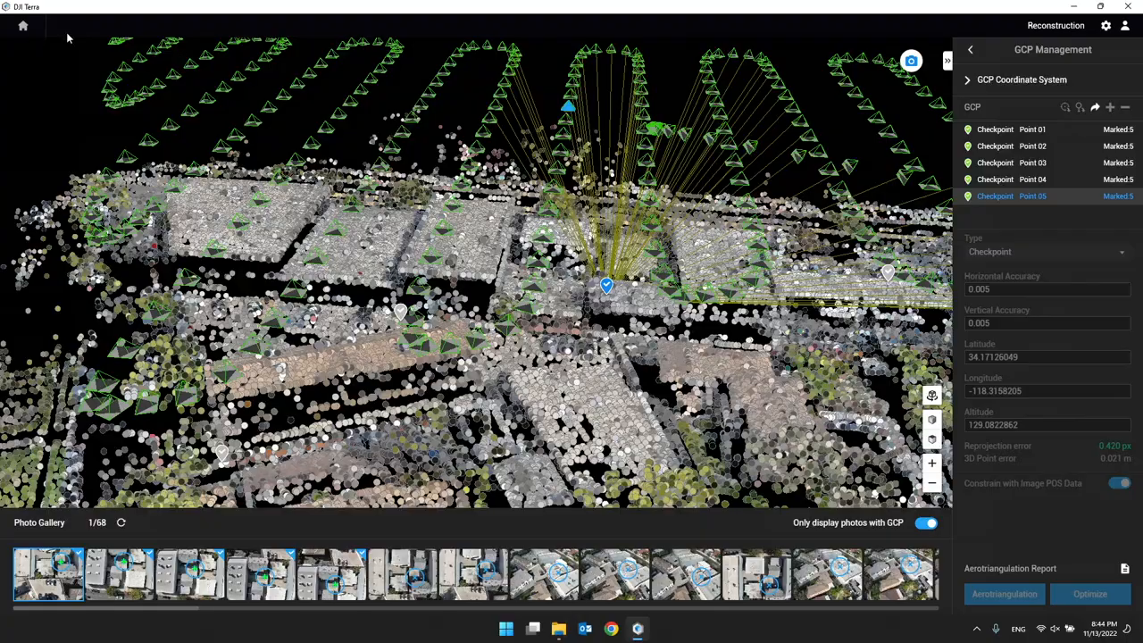
click(19, 28)
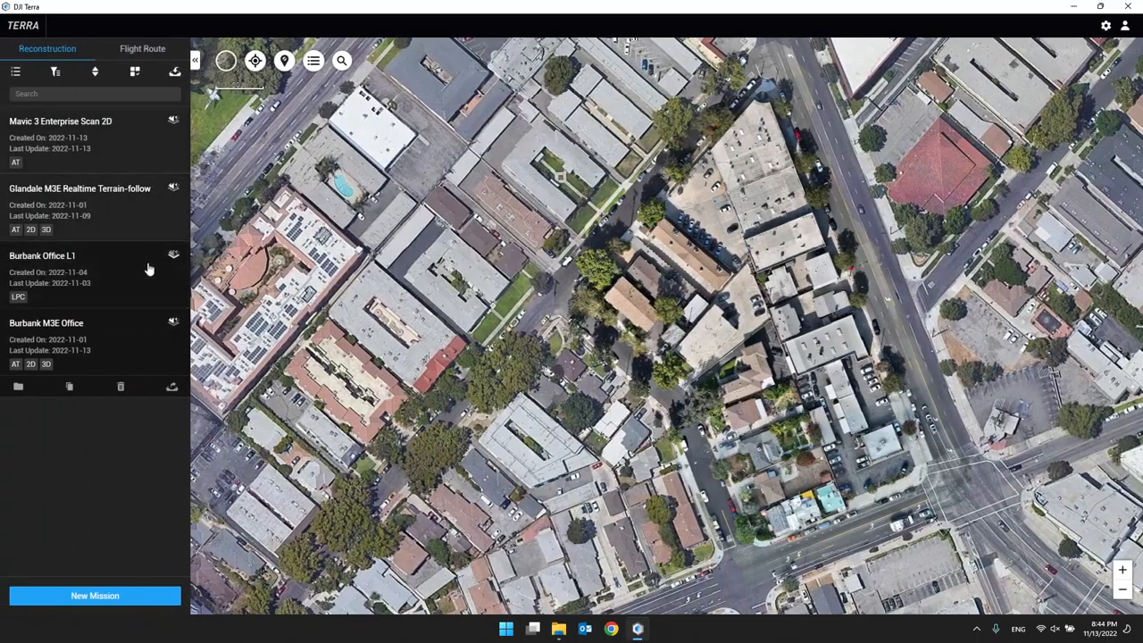
click(176, 133)
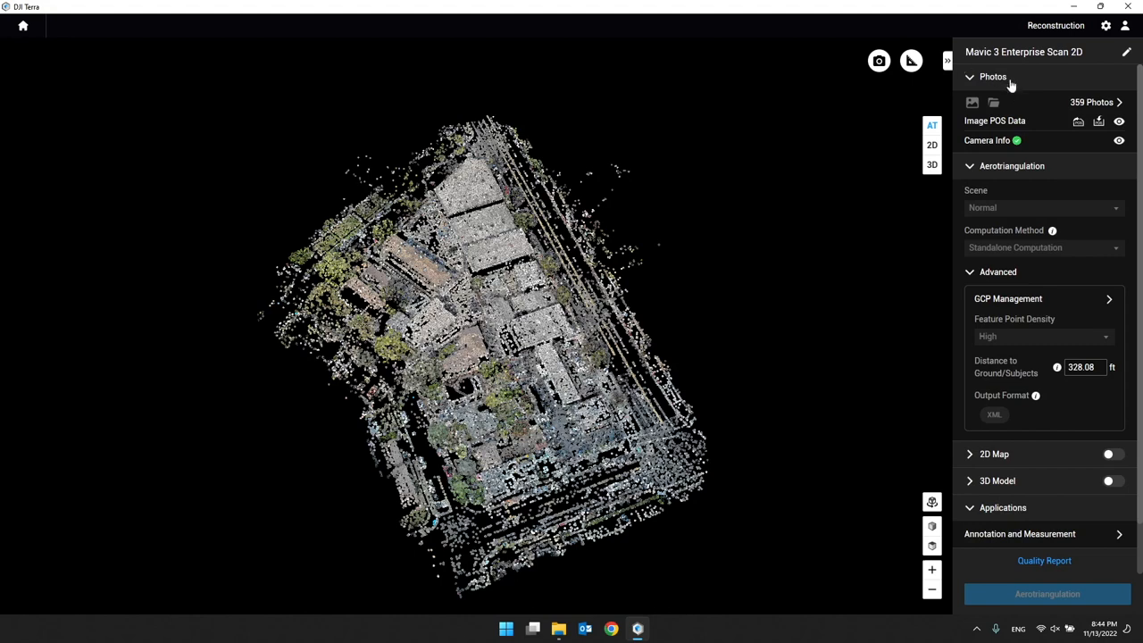
Step: Collapse the Photos and Aerotriangulation settings of the mission
scroll(997, 249, down, 1)
scroll(1008, 291, up, 1)
click(970, 79)
click(970, 80)
click(967, 169)
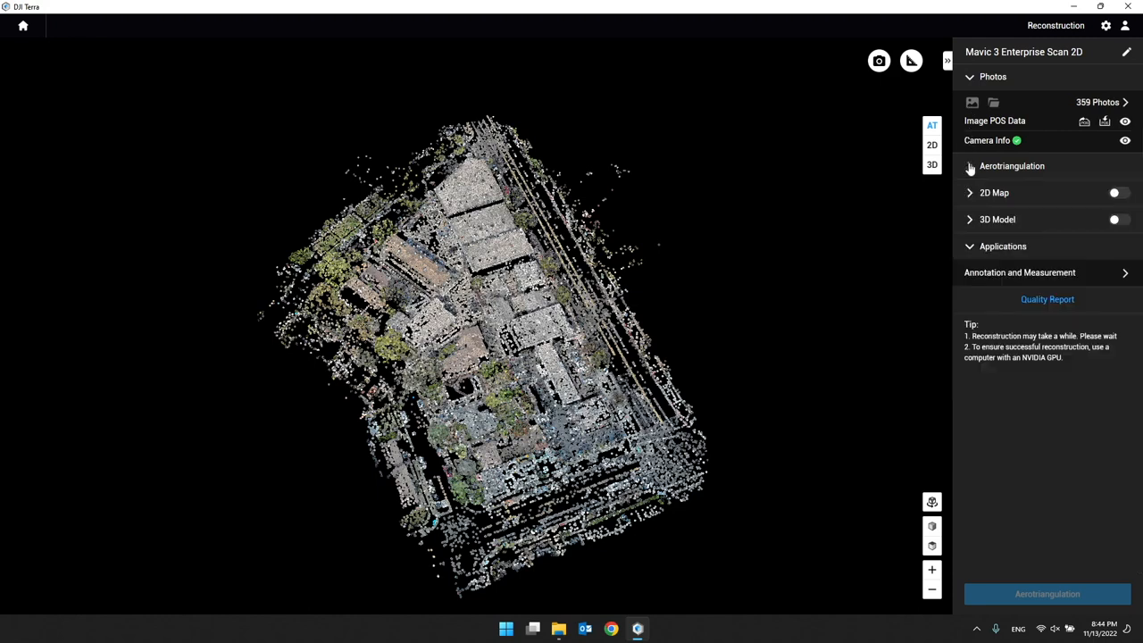
click(969, 81)
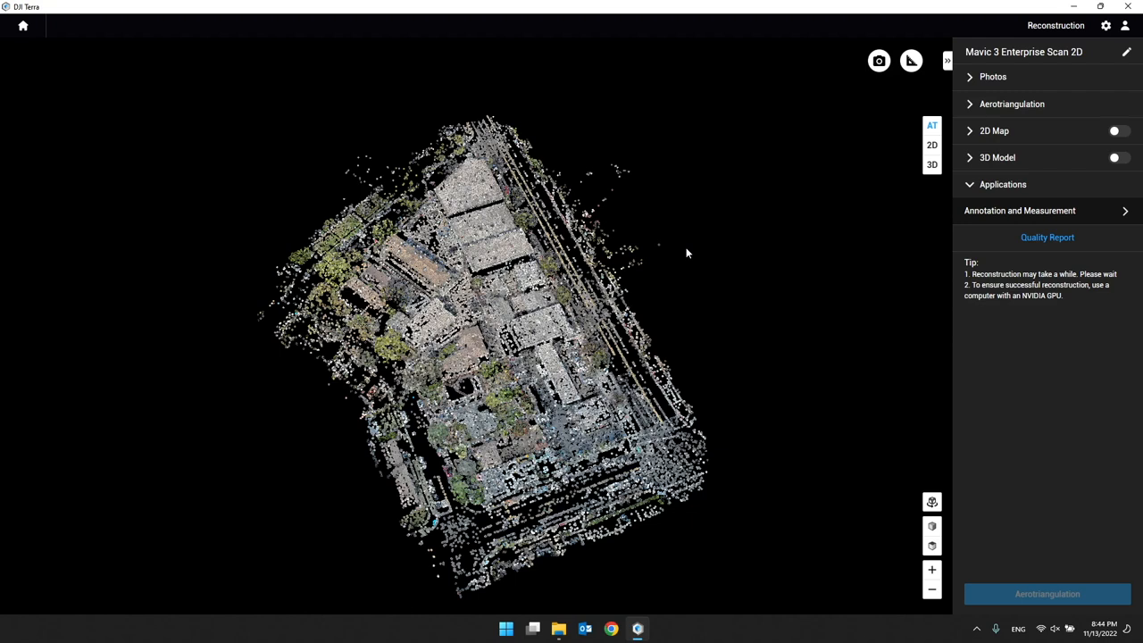
click(972, 106)
click(974, 109)
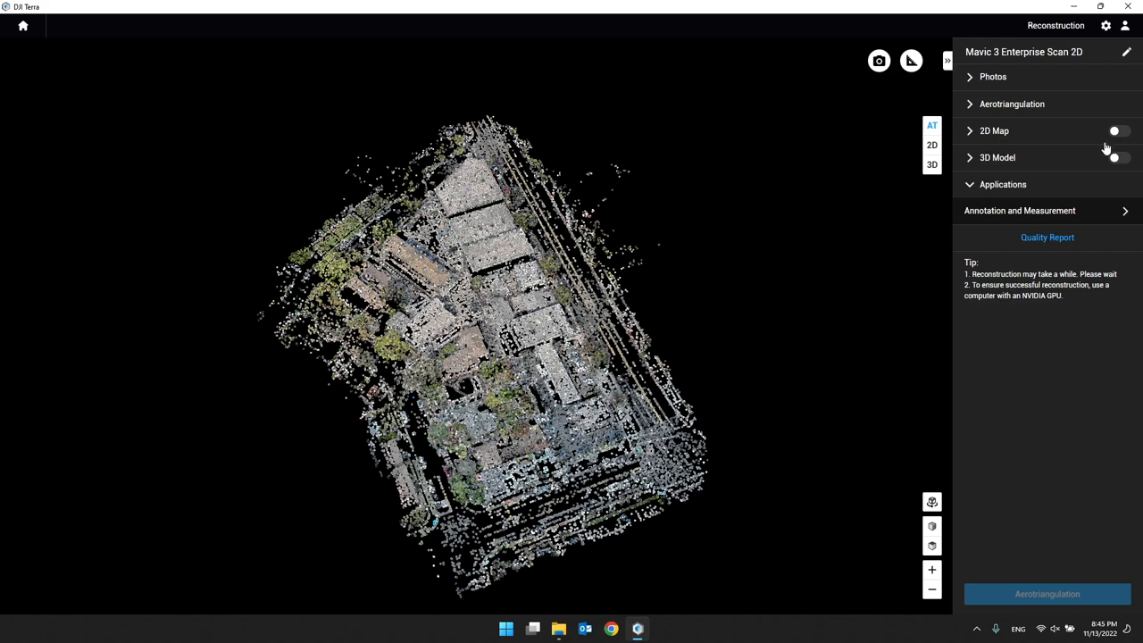
click(1118, 132)
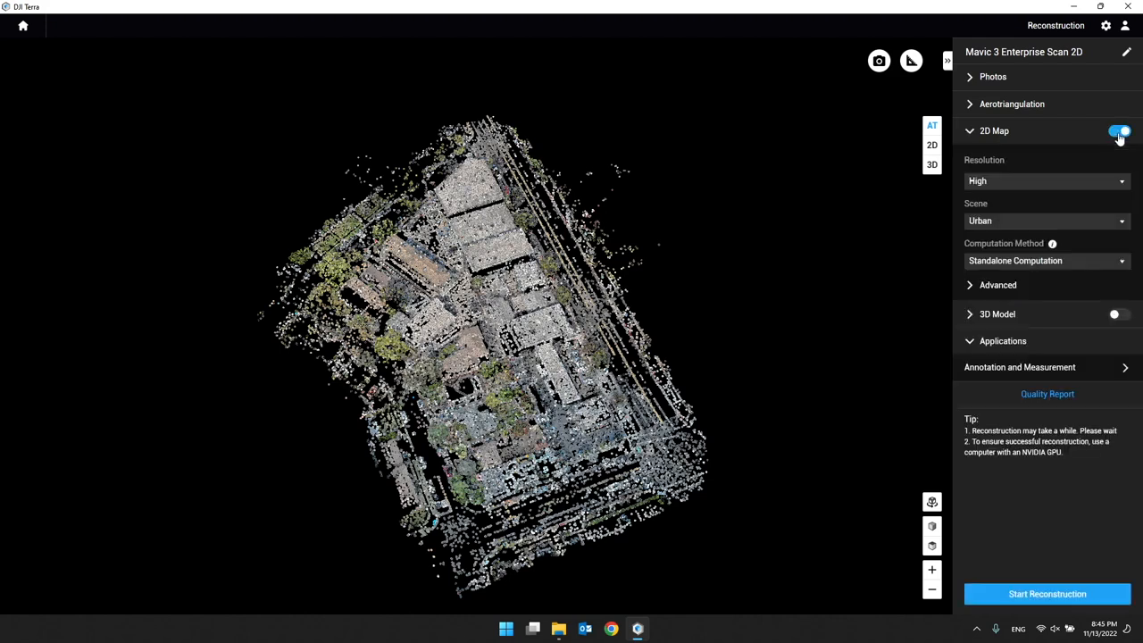
click(1119, 133)
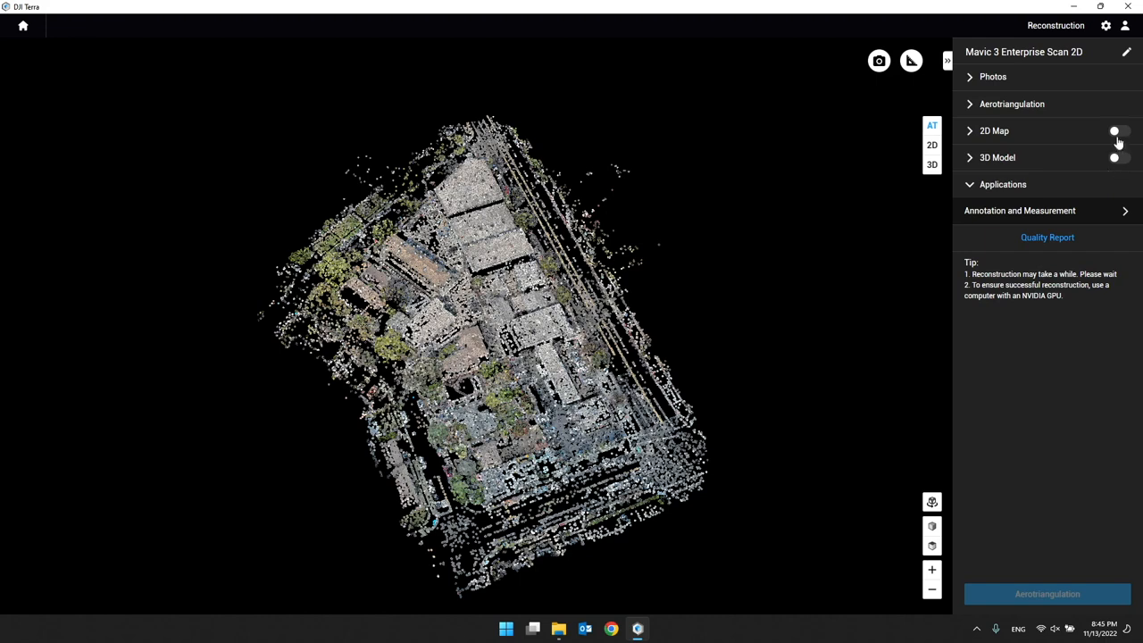
click(1117, 133)
click(1117, 316)
click(1117, 316)
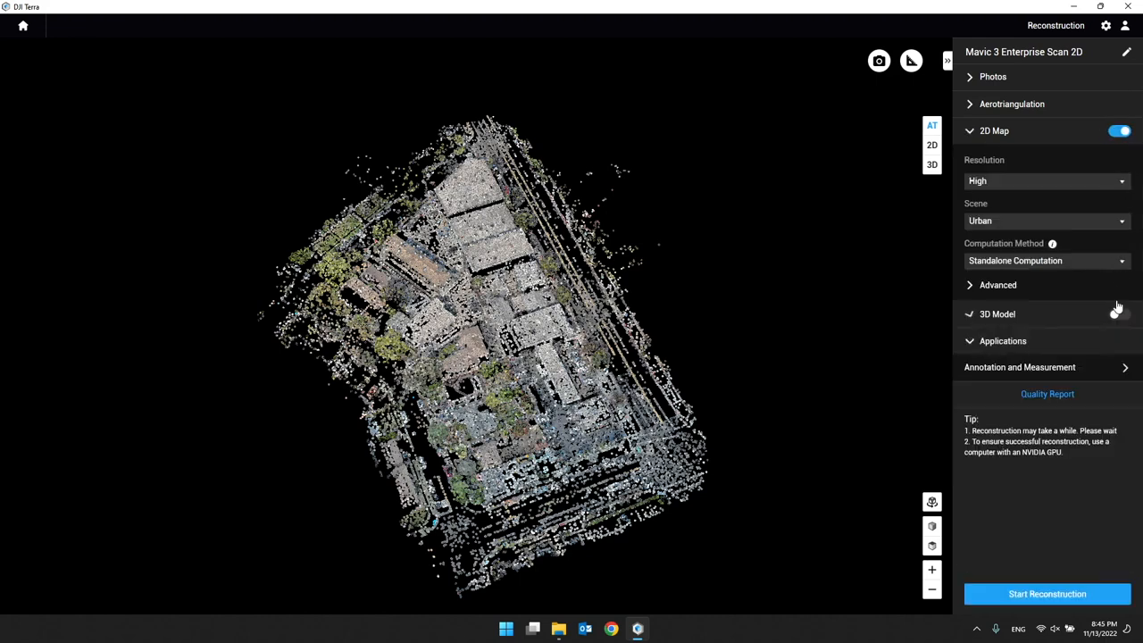
click(1119, 145)
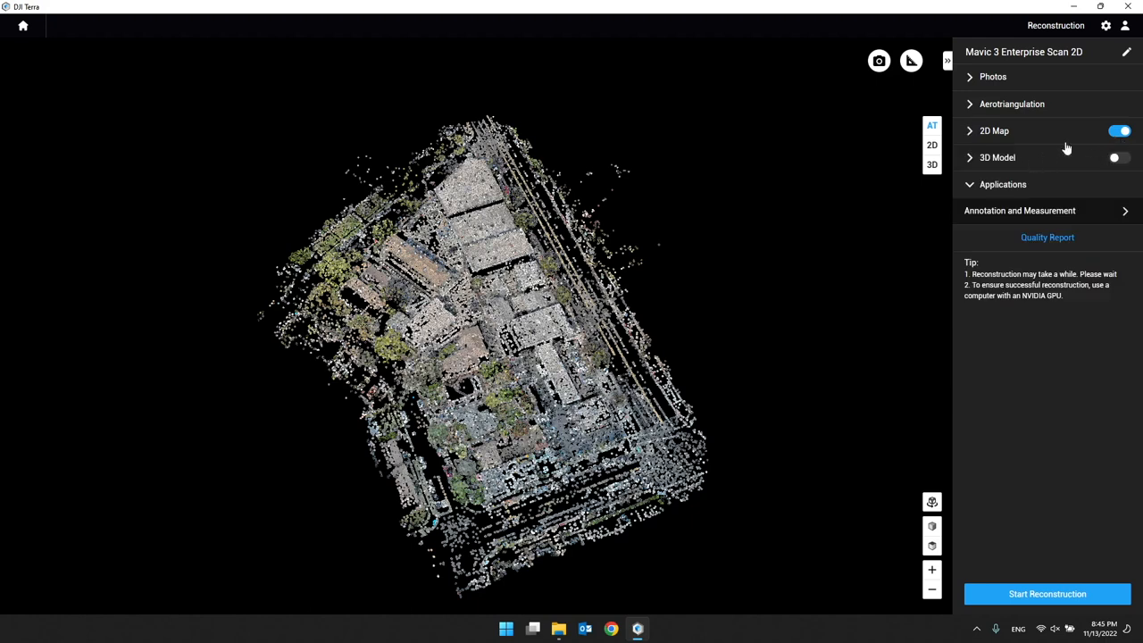
click(1121, 132)
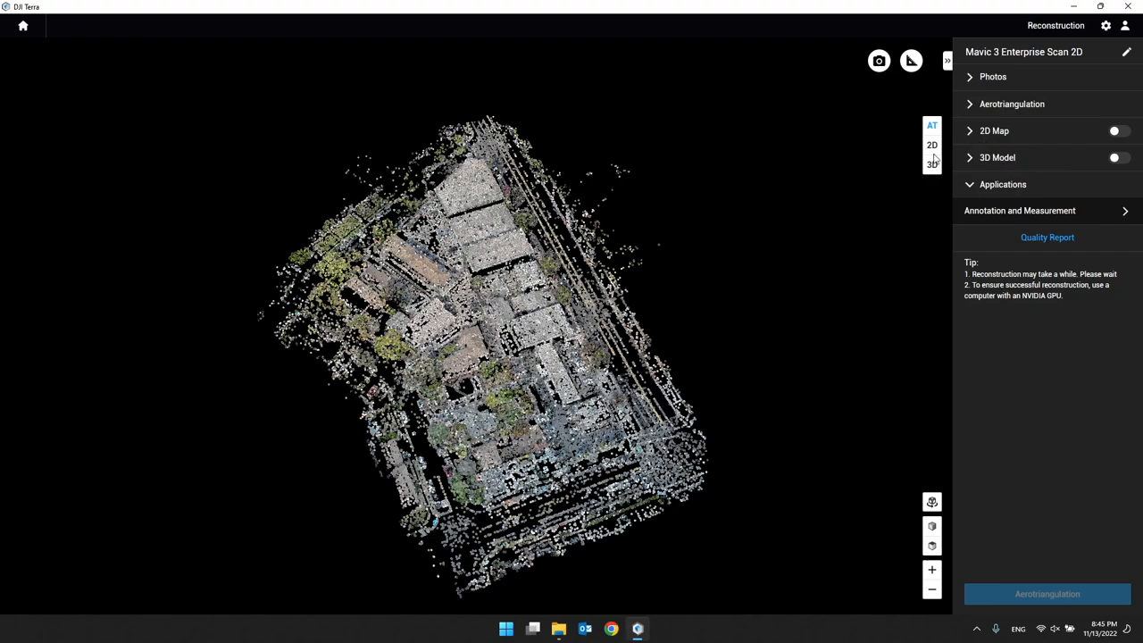
Step: Show the camera positions and examine the flight pattern above the point cloud from several angles and distances
click(879, 61)
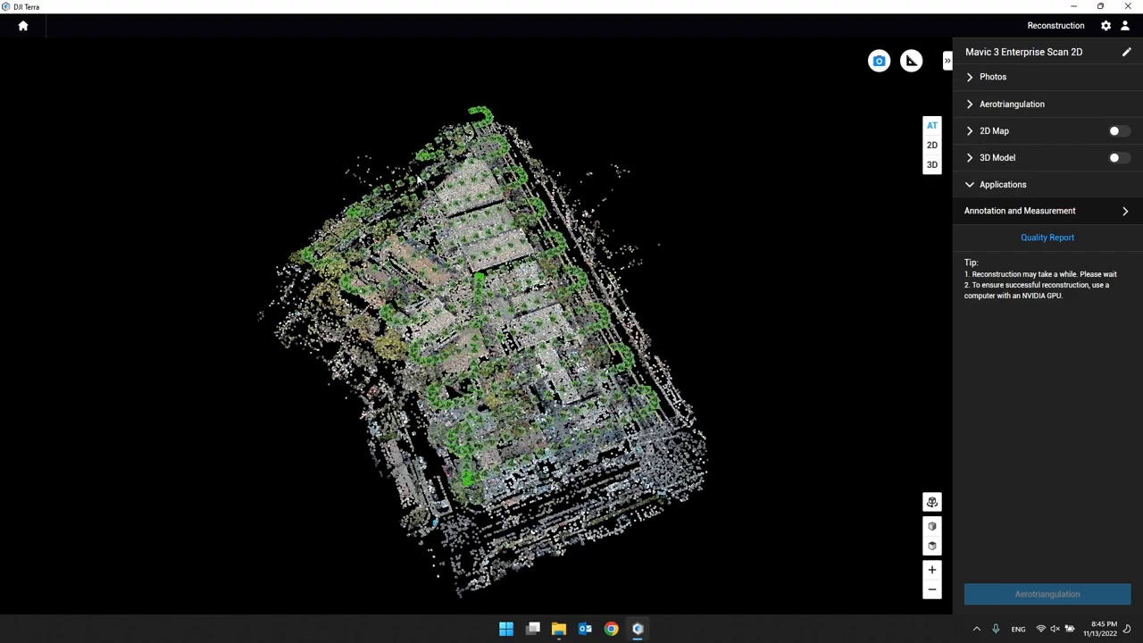
scroll(417, 177, up, 4)
middle_drag(417, 177, 766, 125)
scroll(668, 166, up, 4)
scroll(536, 224, down, 3)
middle_drag(536, 223, 553, 143)
scroll(491, 268, up, 2)
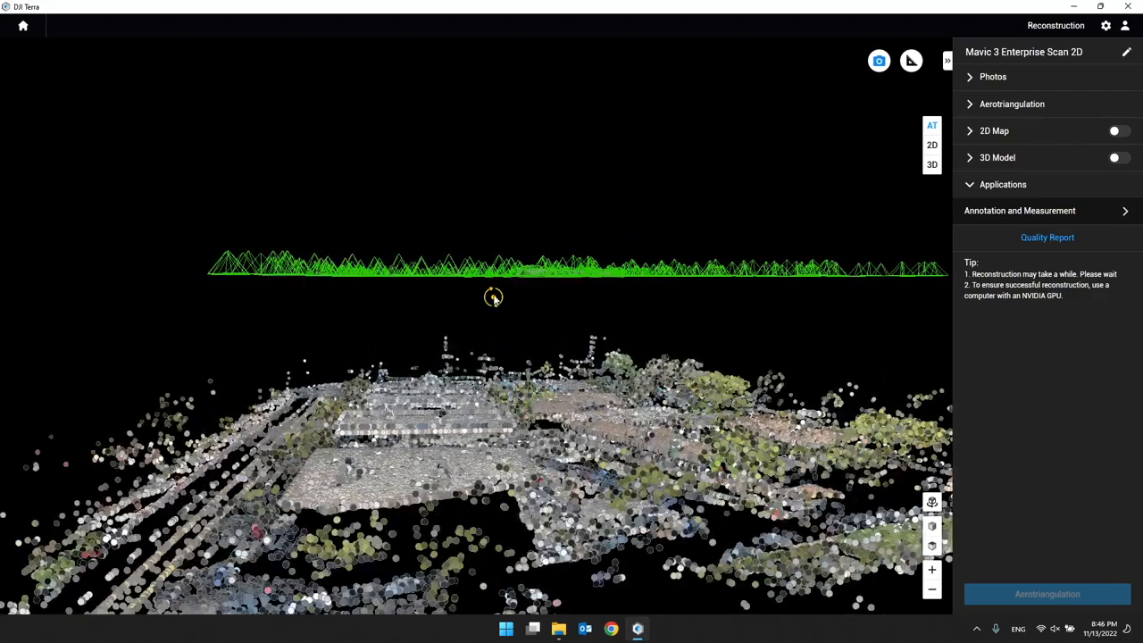
middle_drag(543, 338, 536, 465)
scroll(536, 465, down, 2)
middle_drag(639, 322, 547, 375)
scroll(547, 375, up, 4)
scroll(458, 390, down, 4)
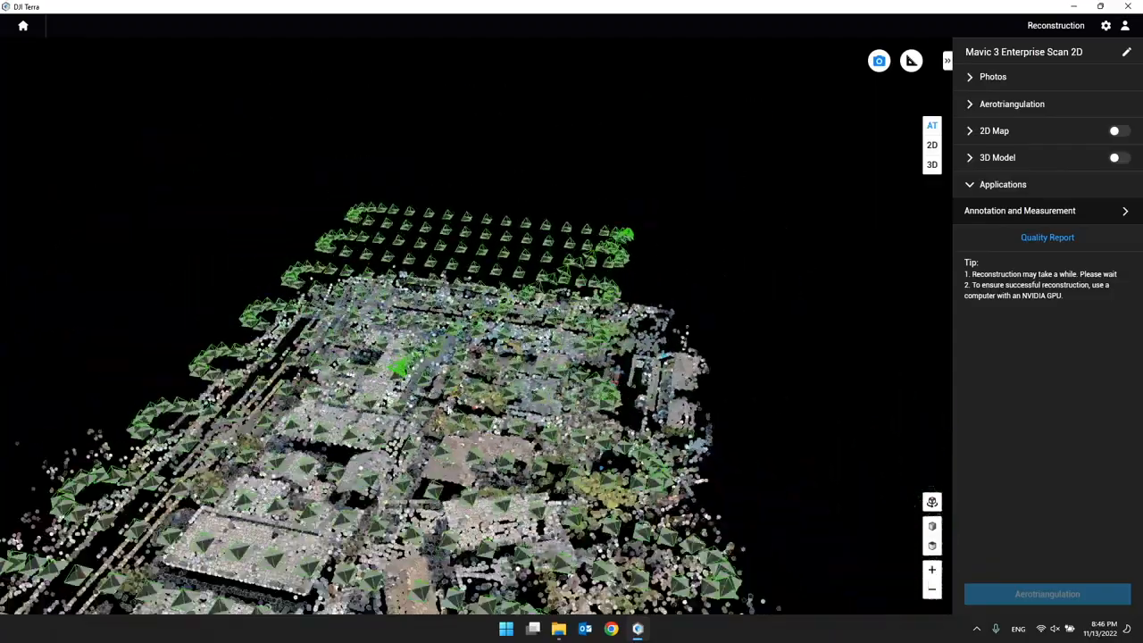
scroll(458, 390, up, 3)
drag(517, 427, 651, 361)
scroll(541, 326, up, 2)
scroll(580, 302, up, 3)
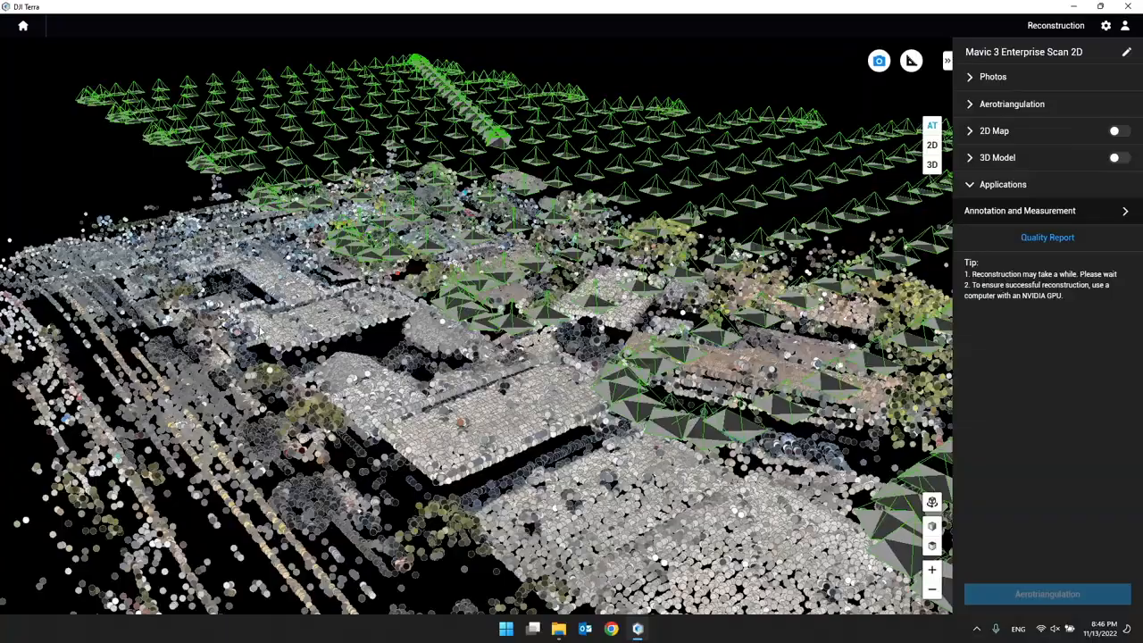
mouse_move(644, 331)
mouse_down()
mouse_move(510, 360)
mouse_move(533, 282)
mouse_move(565, 336)
mouse_up()
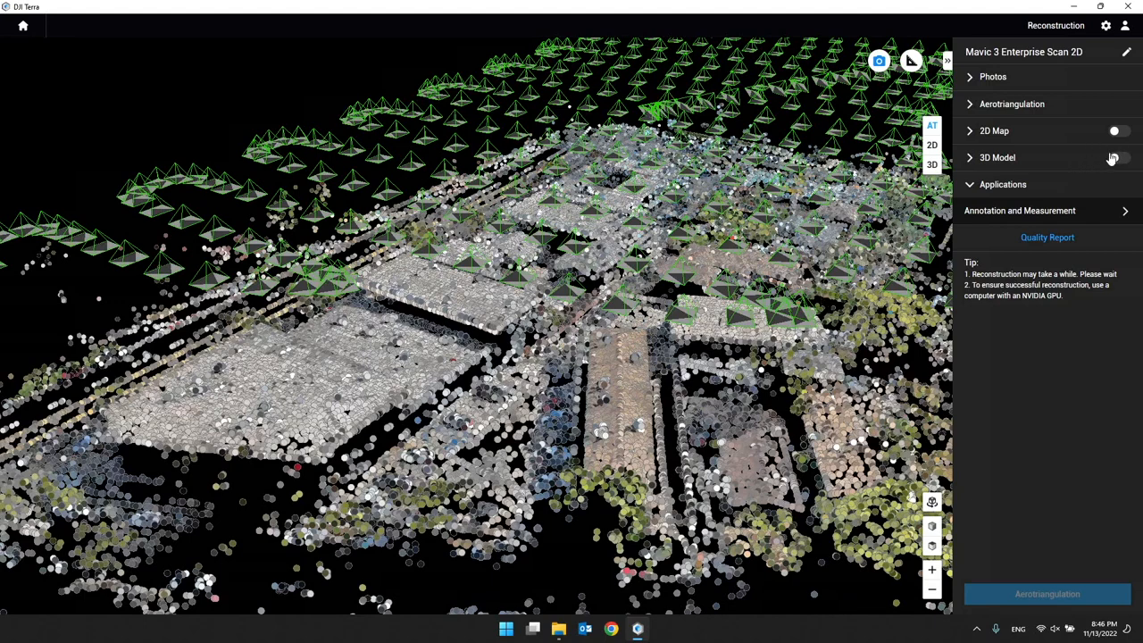
click(1116, 159)
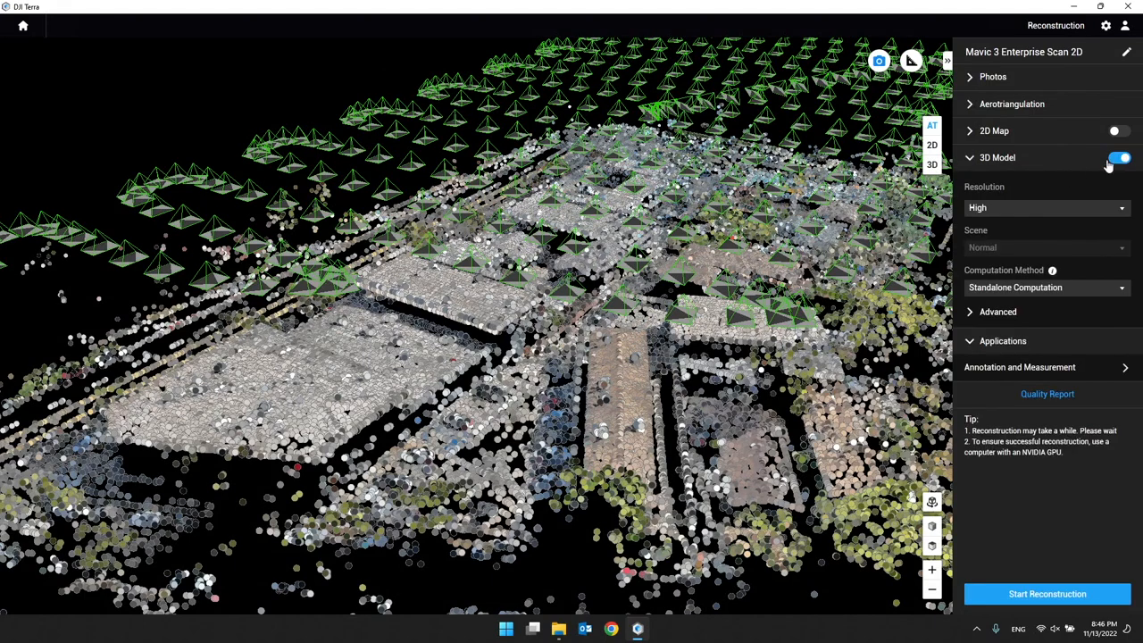
click(1117, 133)
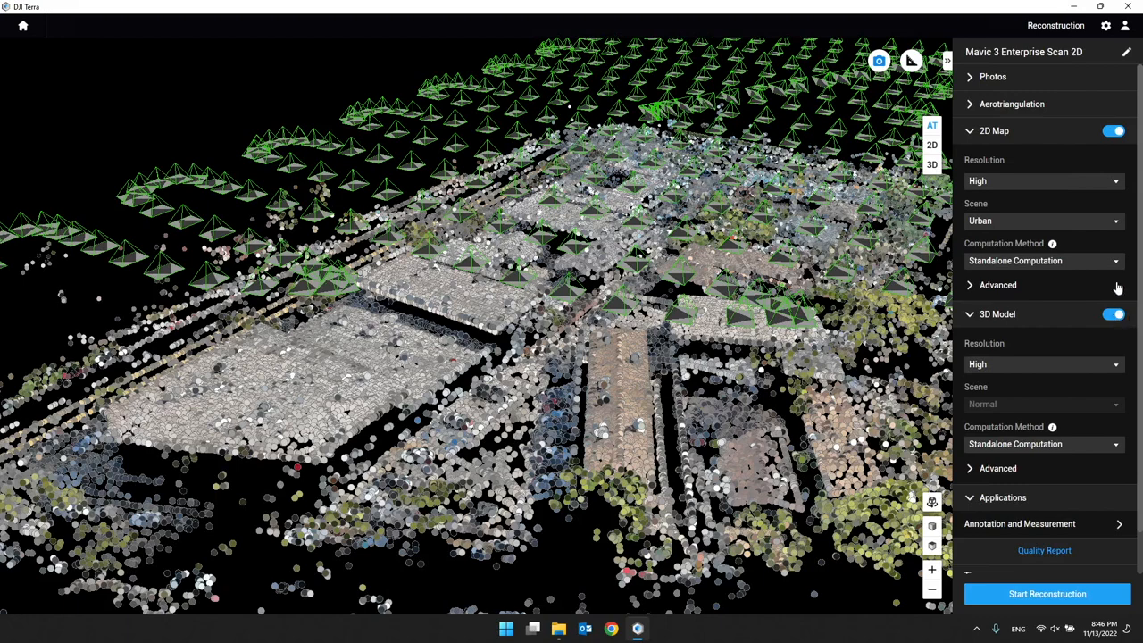
click(1114, 132)
click(1116, 159)
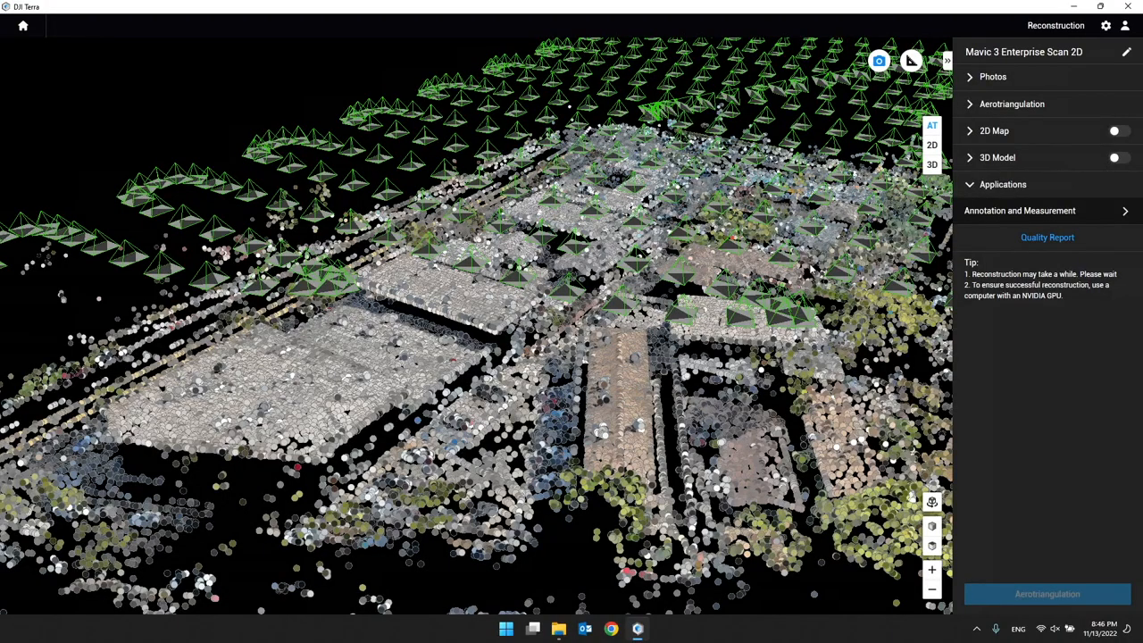
Step: Enable 3D Model reconstruction and examine the building roofs and sides in the point cloud up close and from afar
drag(554, 280, 873, 190)
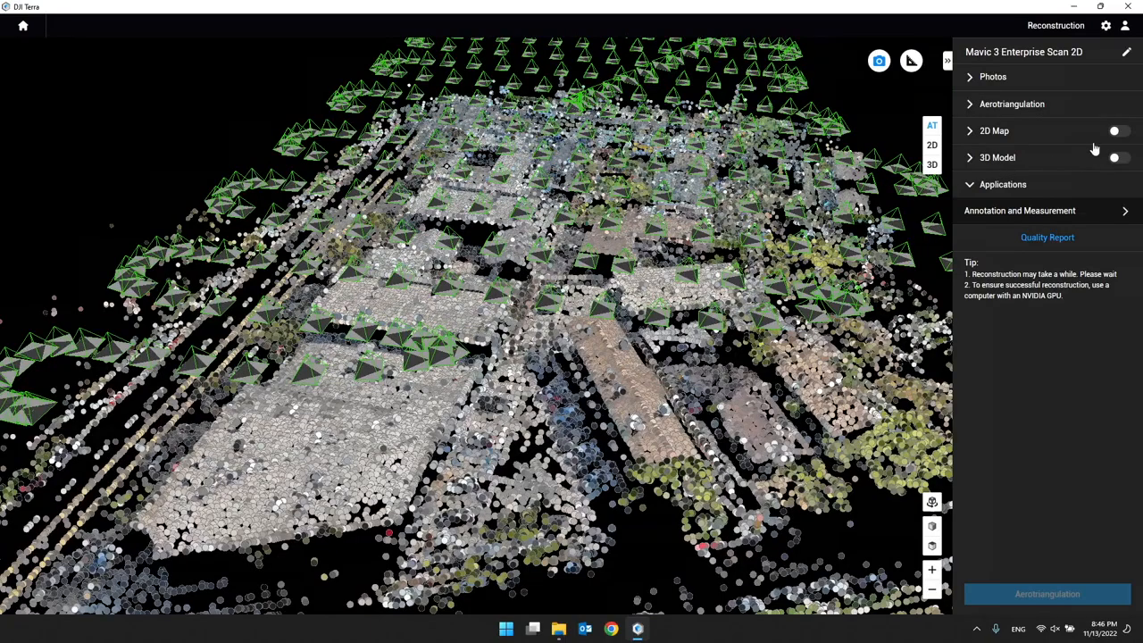
click(1119, 158)
mouse_move(651, 288)
mouse_down()
mouse_move(534, 288)
mouse_move(530, 261)
mouse_up()
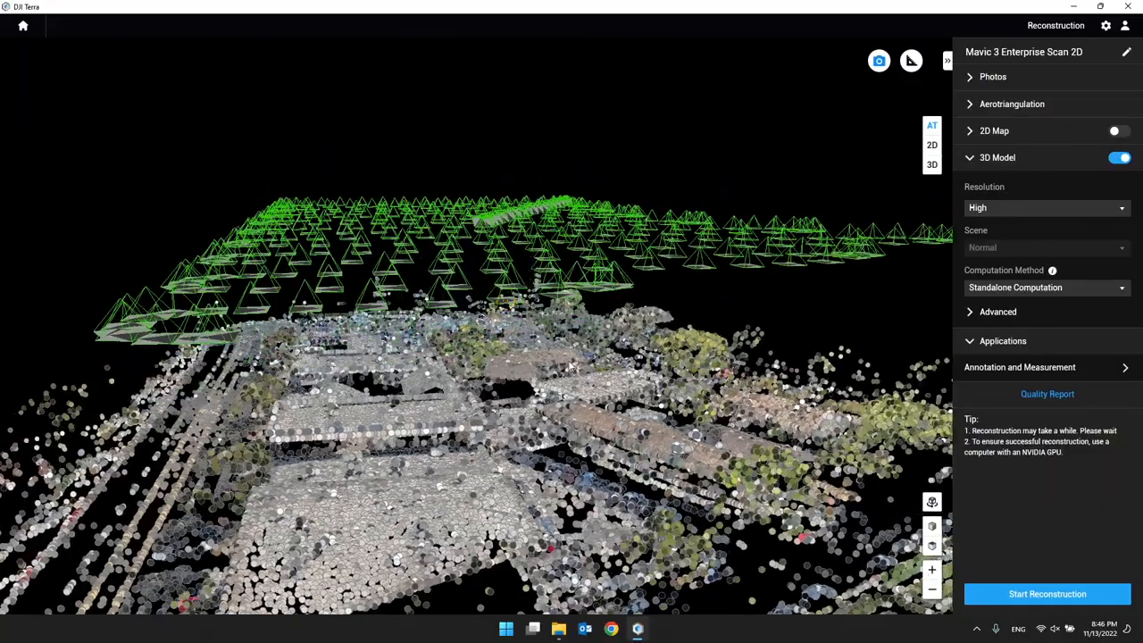
scroll(528, 413, up, 2)
drag(576, 471, 367, 385)
scroll(500, 296, up, 5)
mouse_move(492, 246)
mouse_down()
mouse_move(497, 218)
mouse_move(496, 282)
mouse_up()
scroll(425, 304, up, 10)
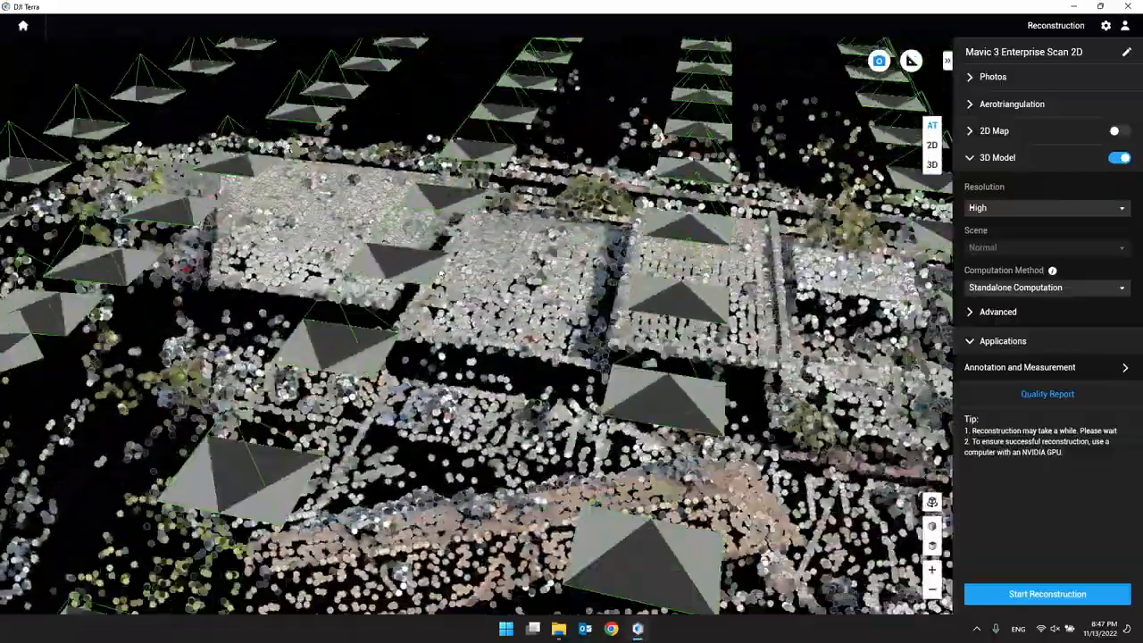
scroll(380, 298, down, 10)
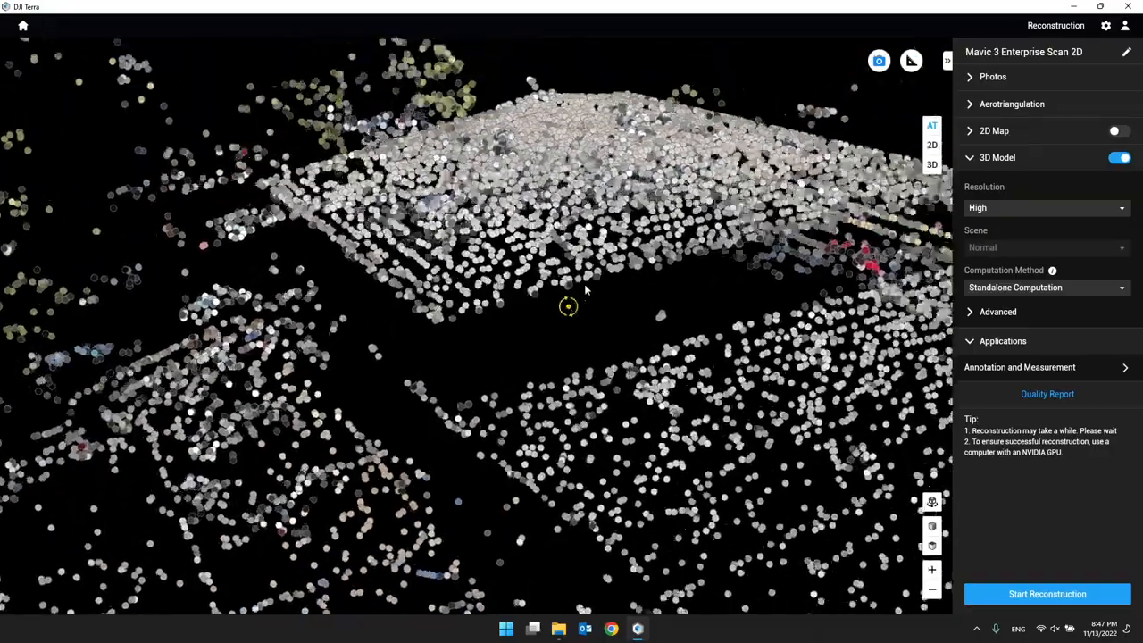
drag(586, 287, 480, 343)
scroll(480, 344, down, 10)
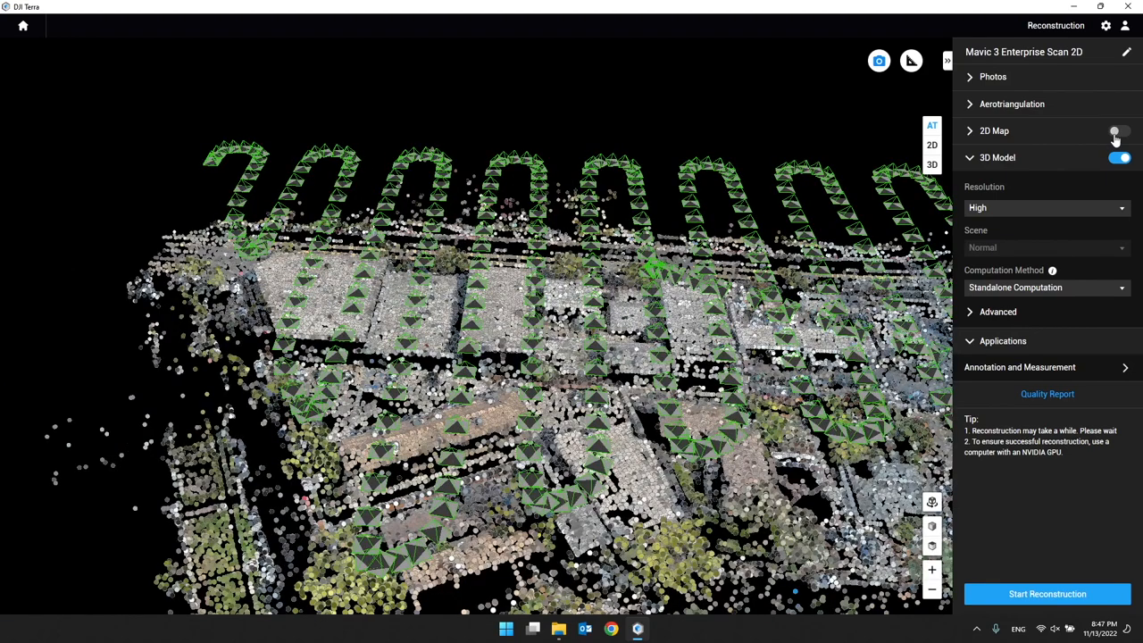
Step: Enable only the 2D Map reconstruction, with 3D Model off, and choose High resolution for it
click(1115, 130)
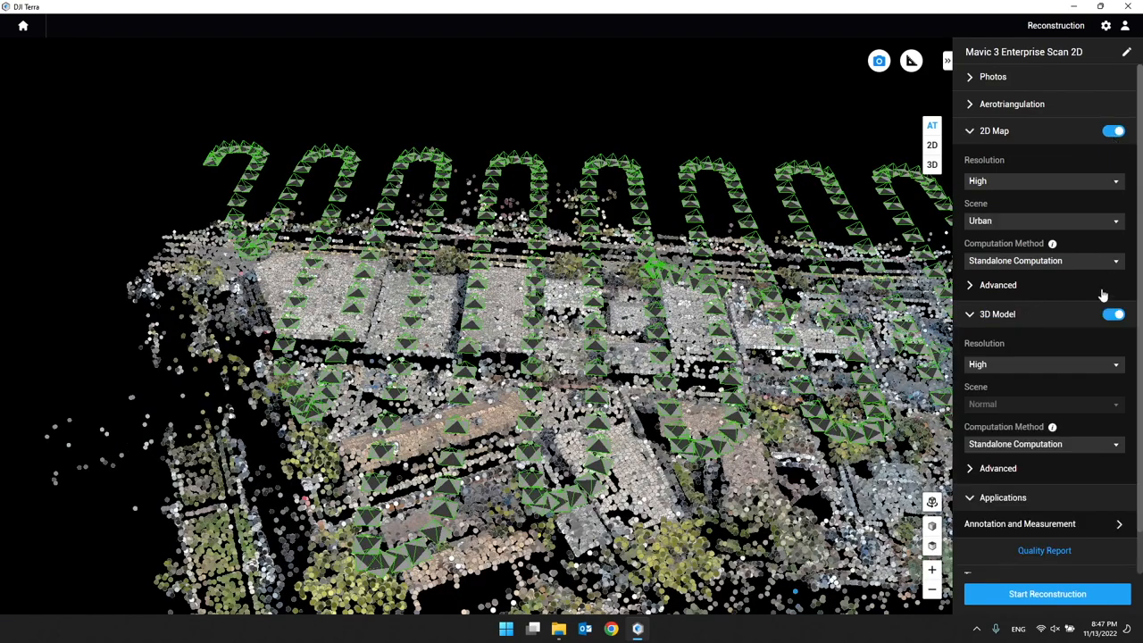
click(1113, 314)
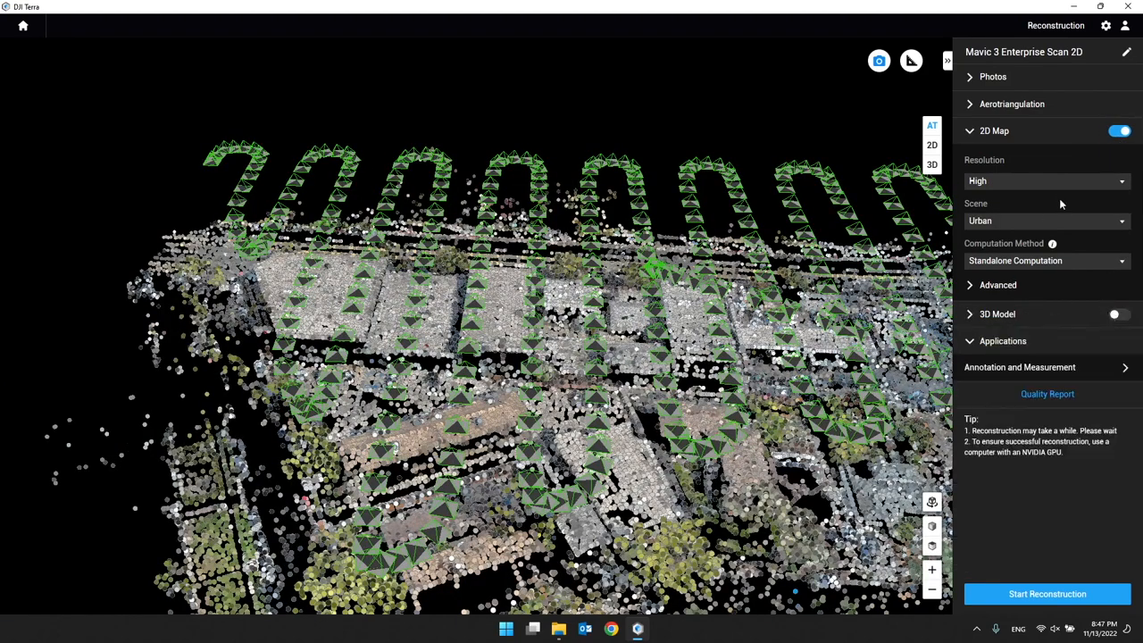
click(1012, 183)
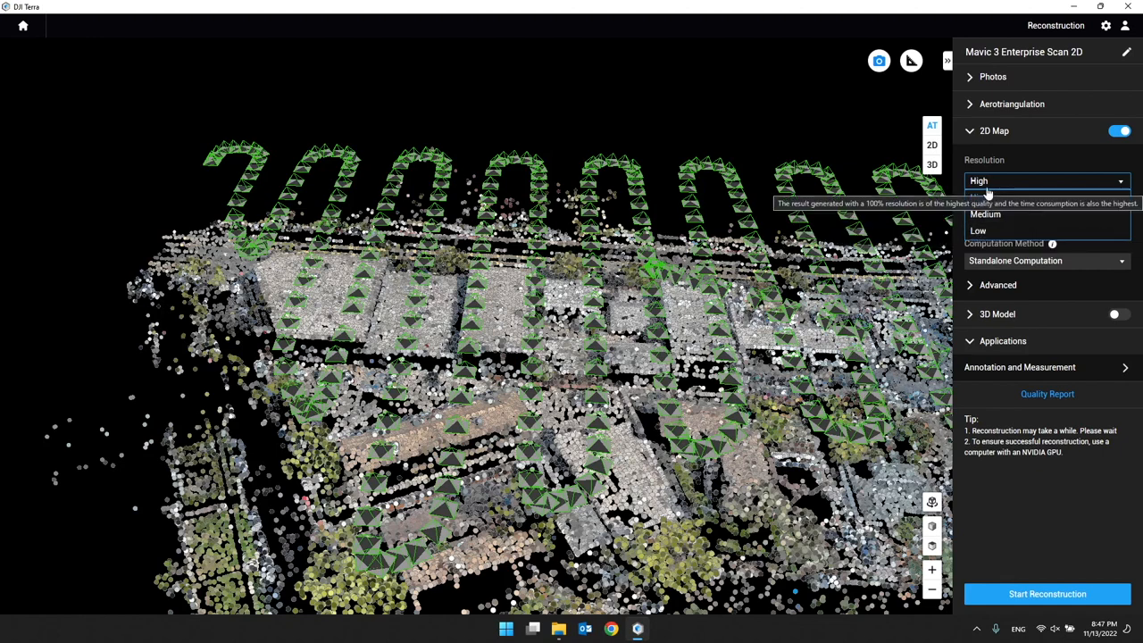
click(988, 195)
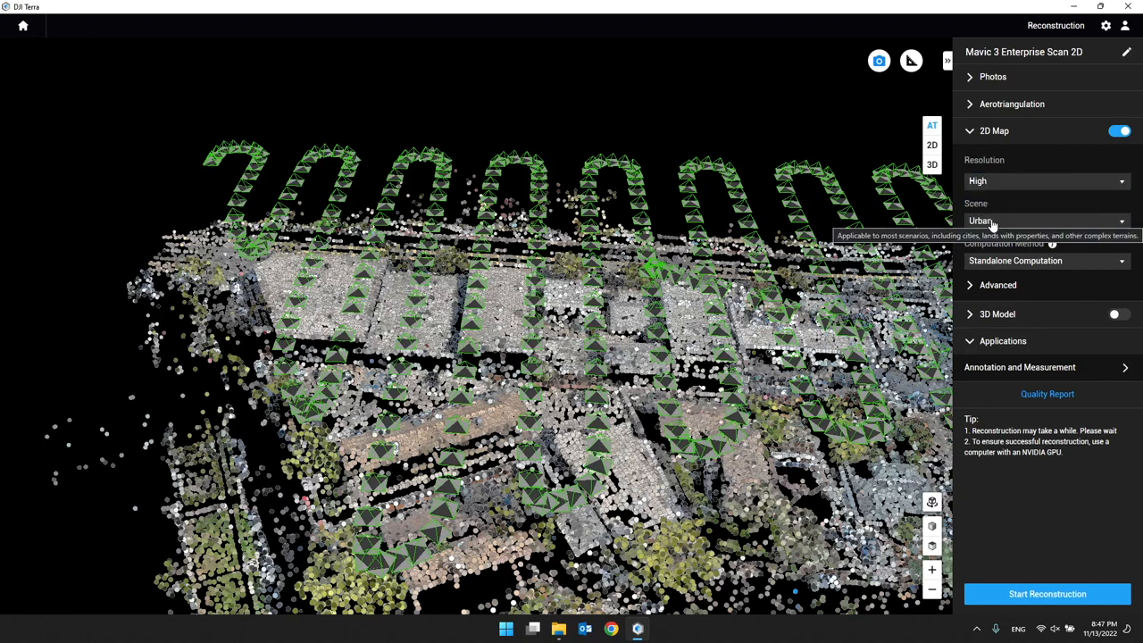
Step: Choose the Urban scene and Standalone Computation for the 2D Map reconstruction
click(991, 222)
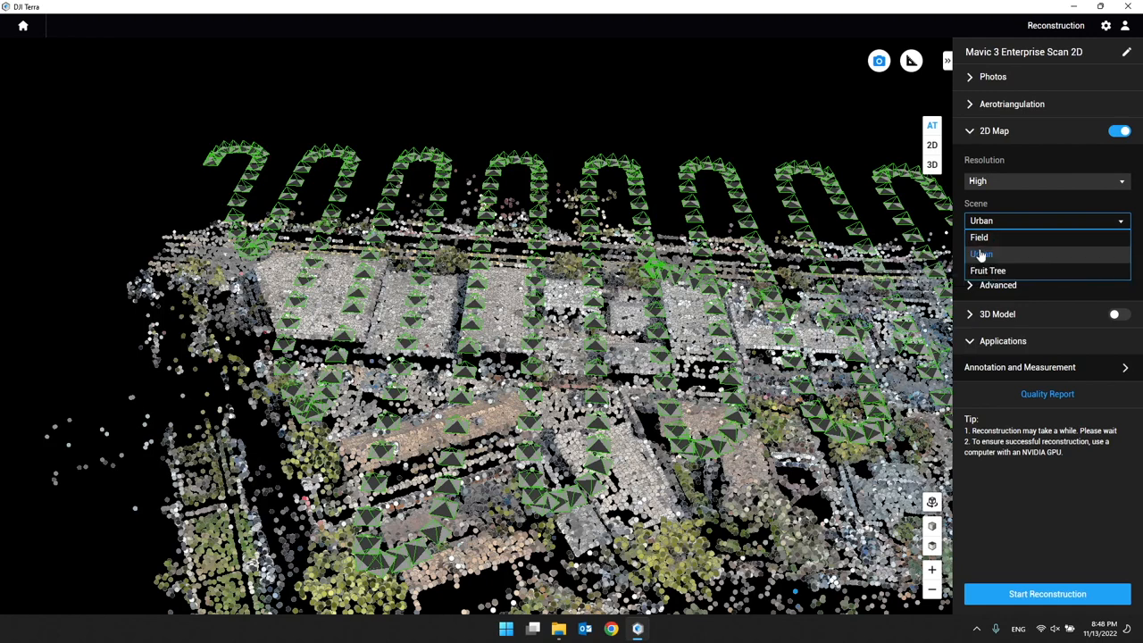
click(981, 255)
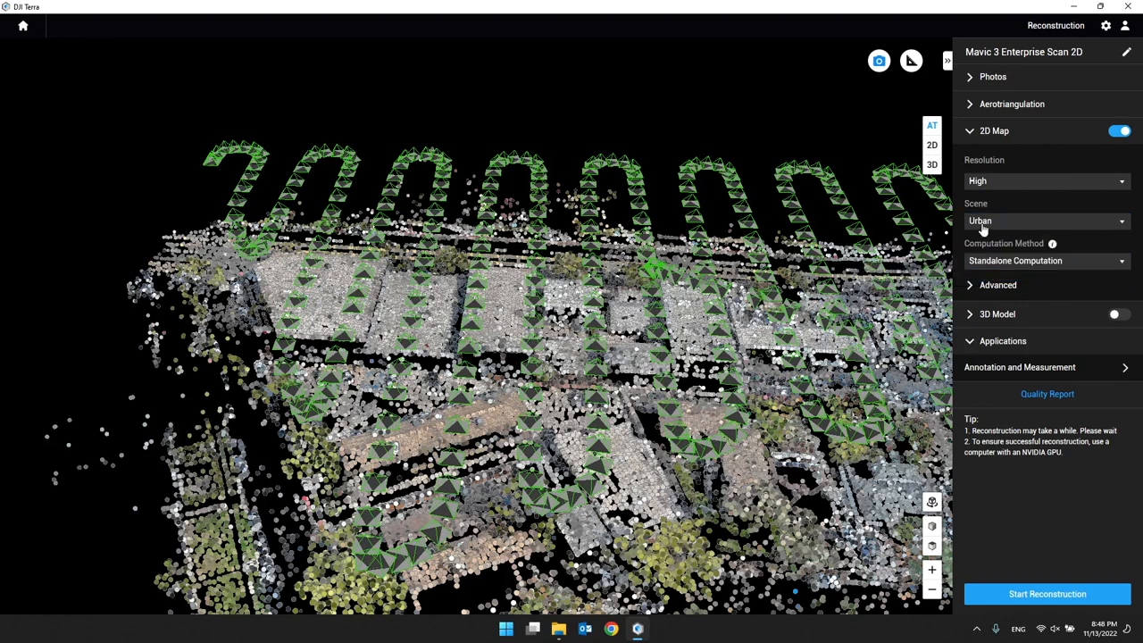
click(984, 220)
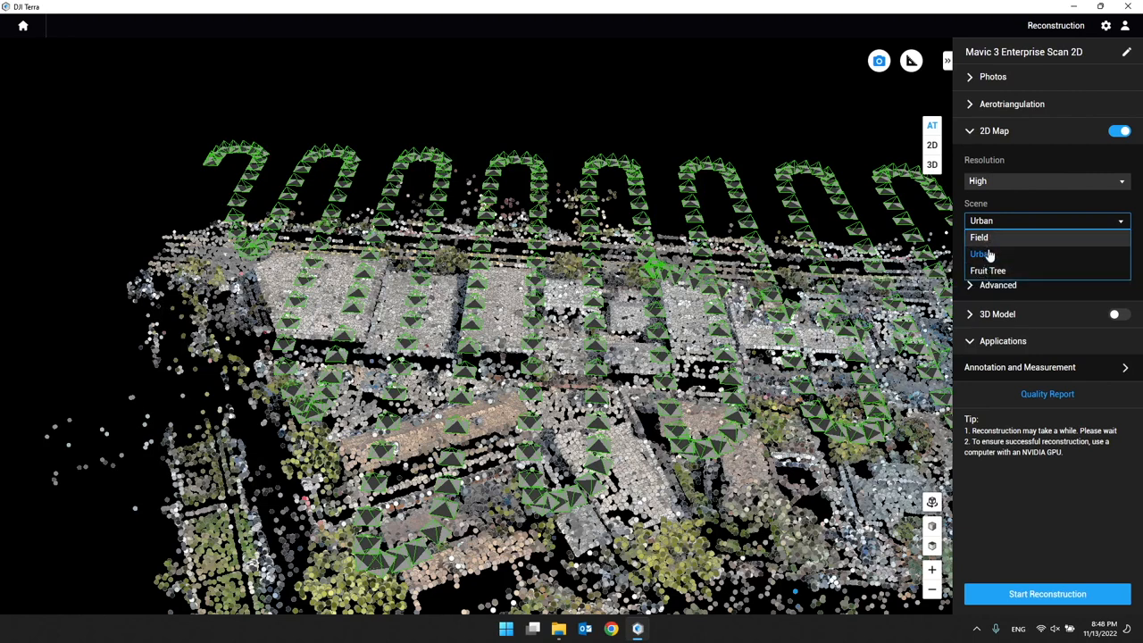
click(990, 254)
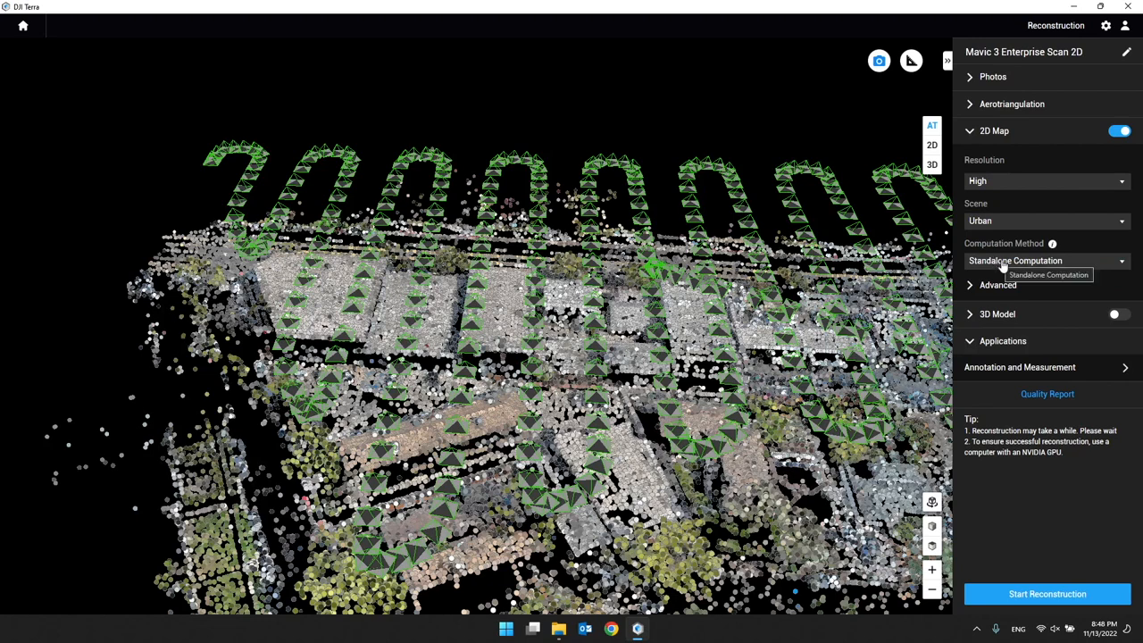
click(1003, 262)
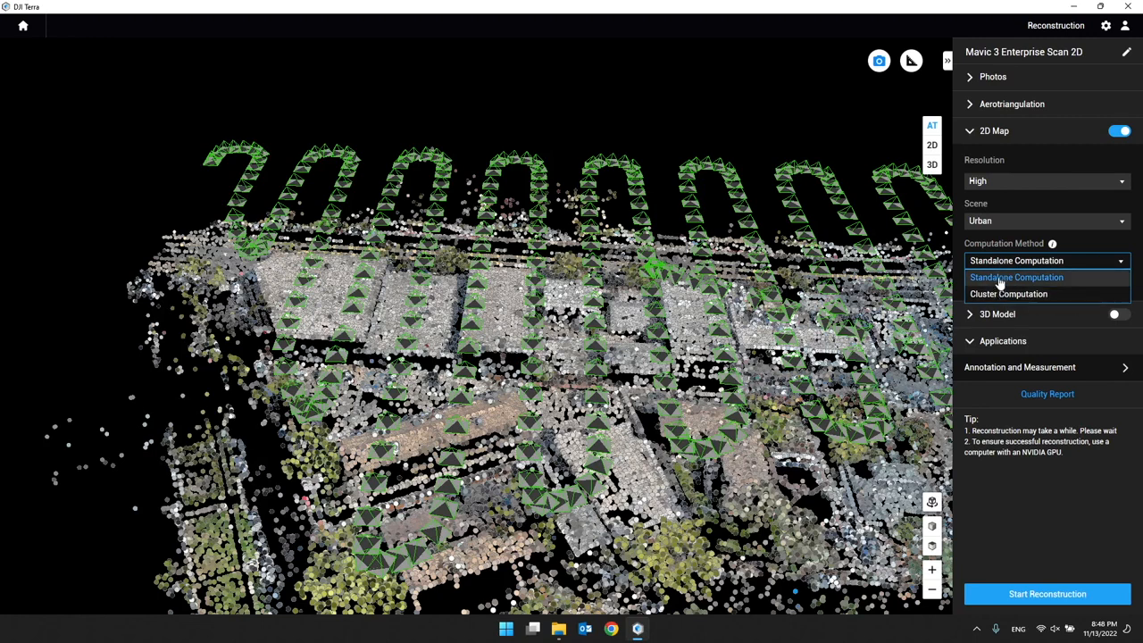
click(992, 277)
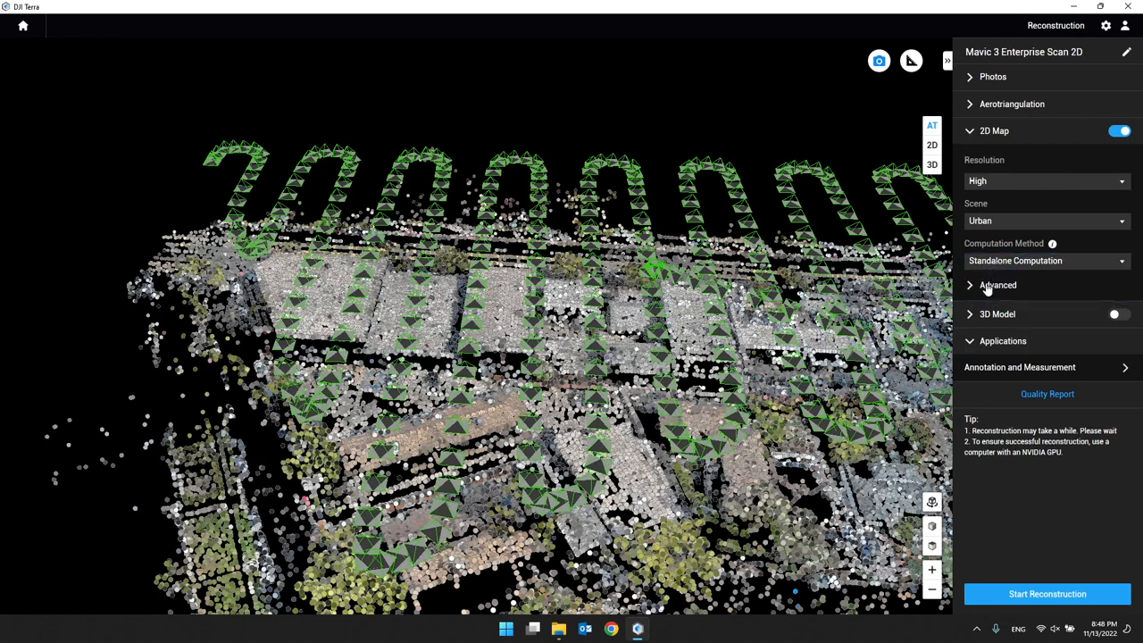
Step: Open the Region of Interest from the 2D Map's advanced settings and hide the camera positions over the point cloud
click(988, 287)
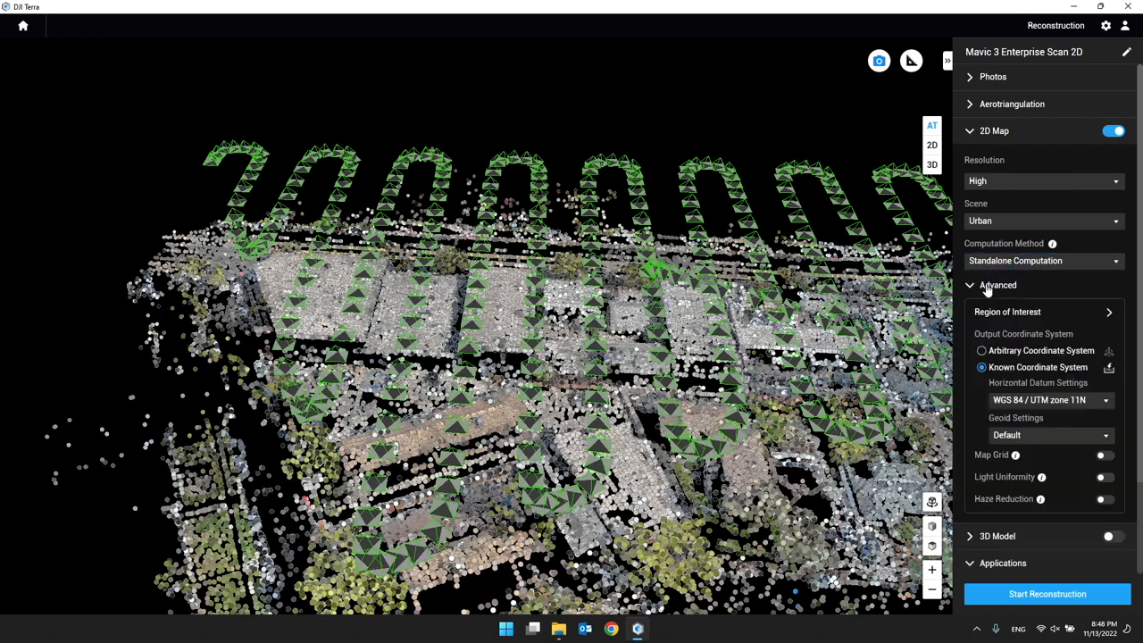
scroll(1027, 250, down, 2)
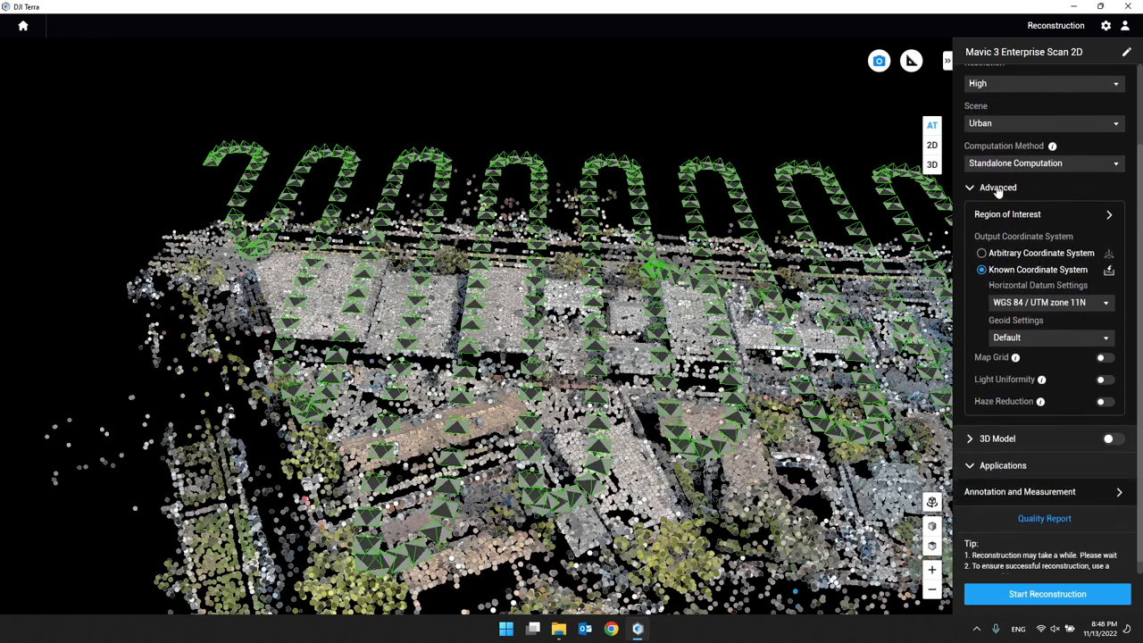
scroll(998, 190, down, 1)
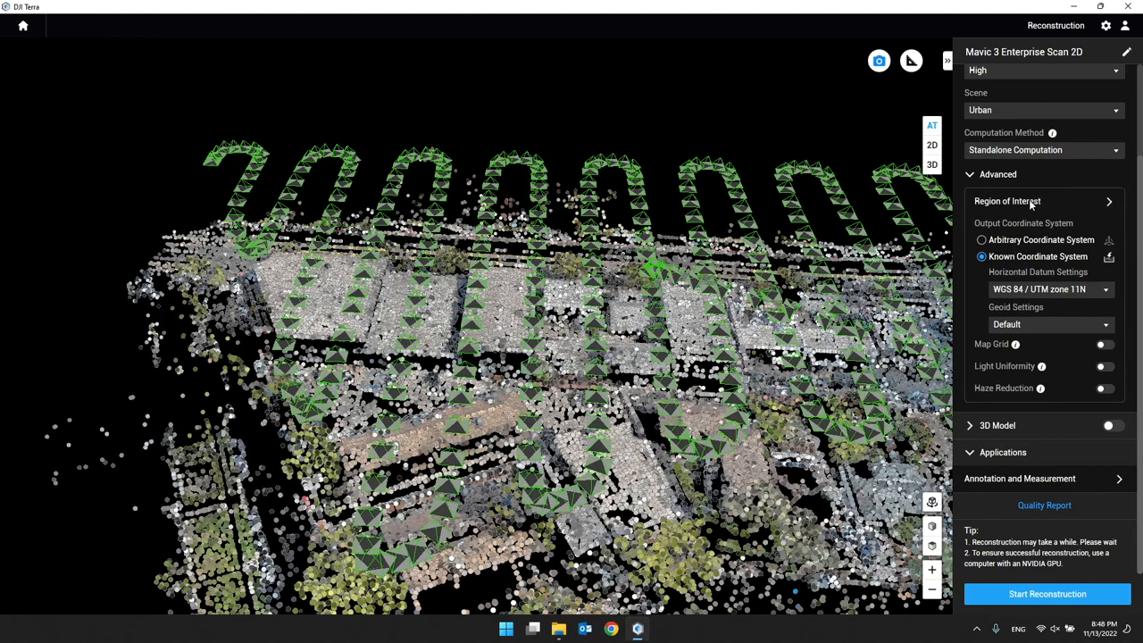
click(1030, 202)
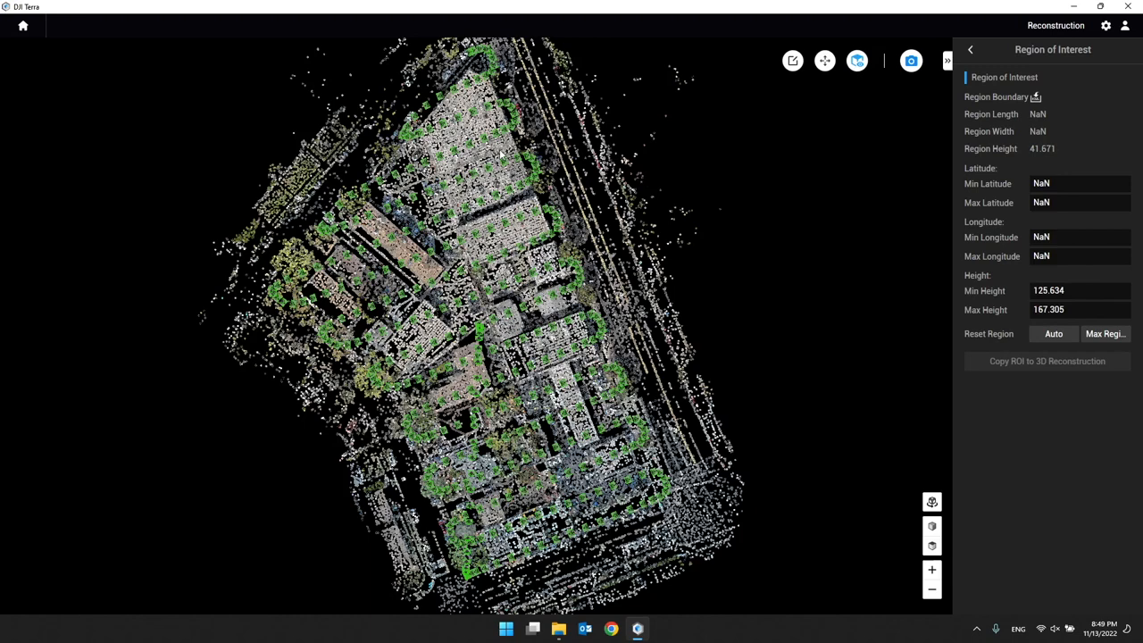
scroll(464, 143, up, 2)
scroll(464, 143, down, 2)
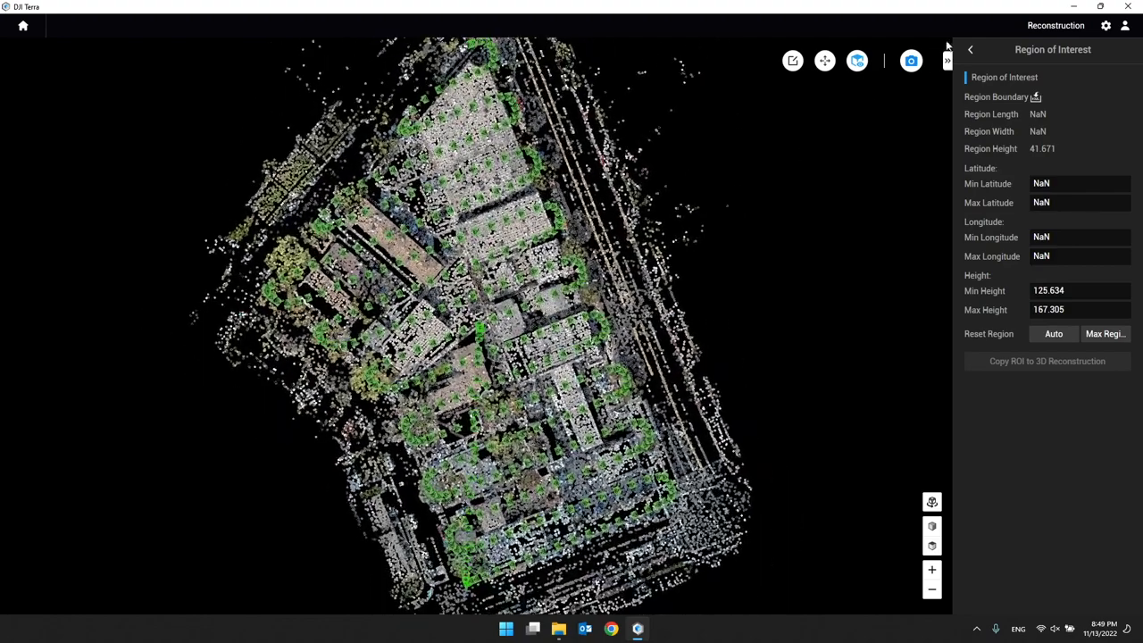
click(912, 63)
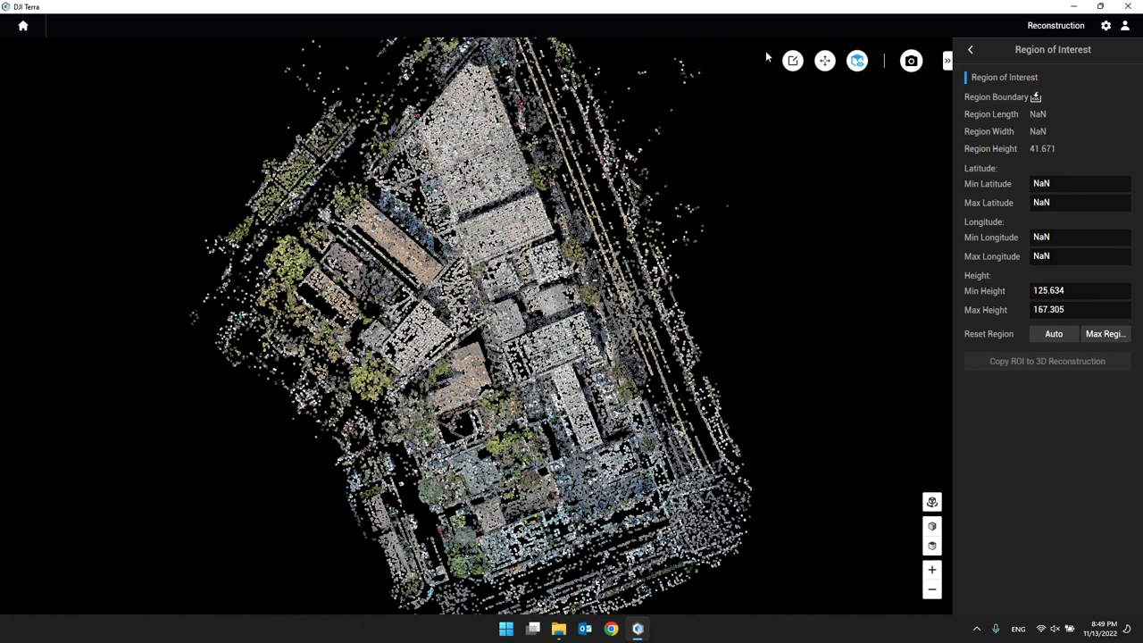
Step: Draw a five-point region of interest around the large roofs at the upper end of the site and fine-tune its lower corners
click(792, 60)
click(482, 47)
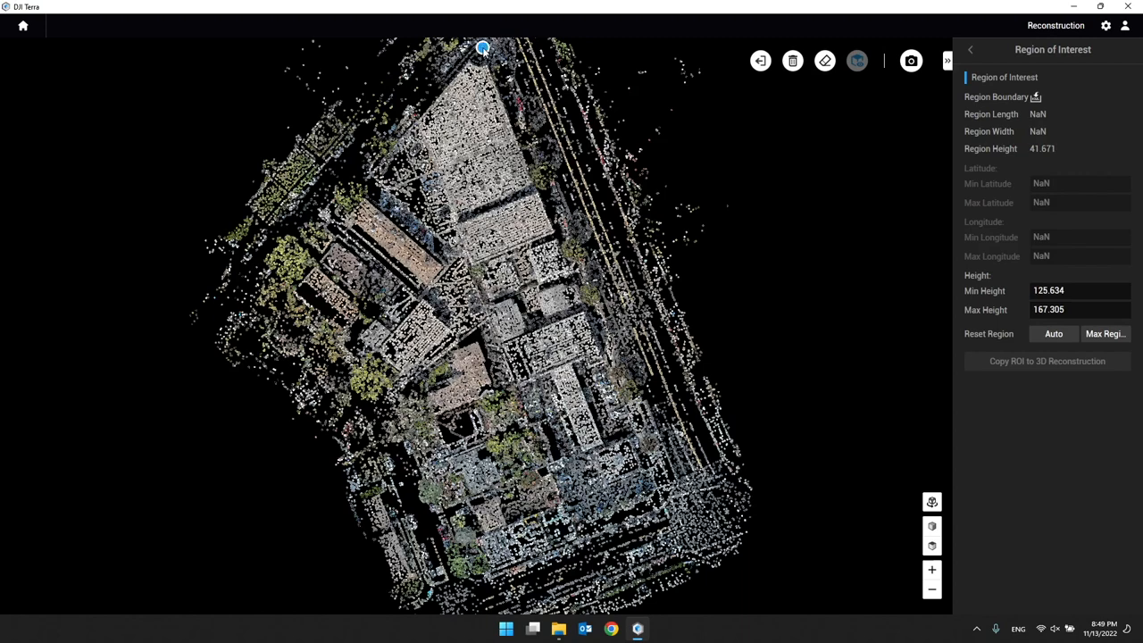
click(376, 157)
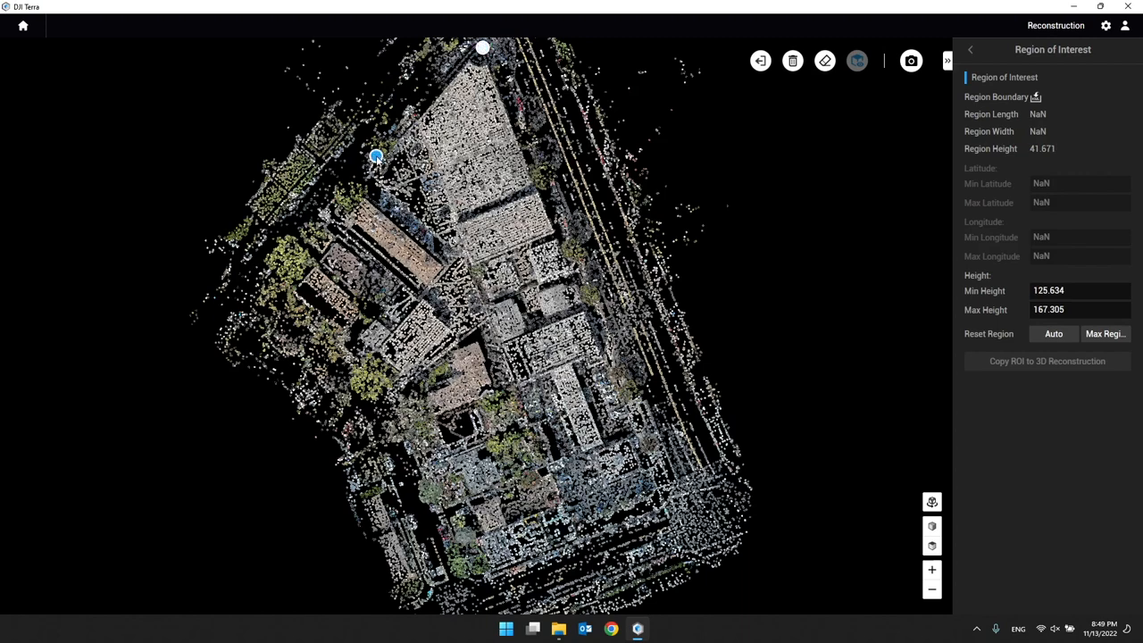
click(447, 241)
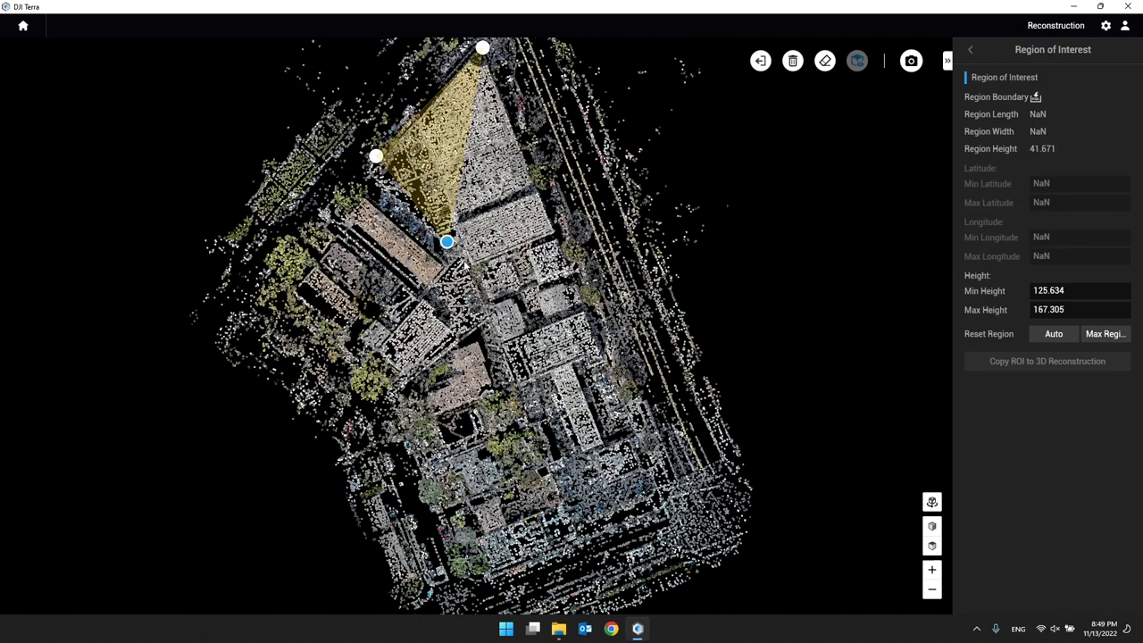
click(468, 261)
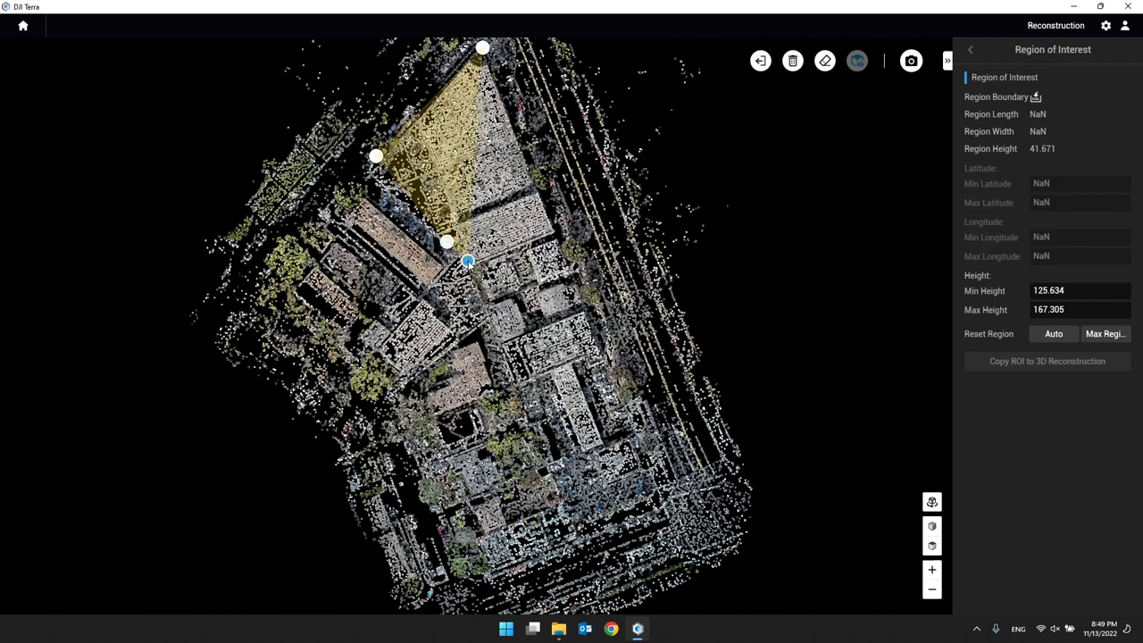
click(561, 233)
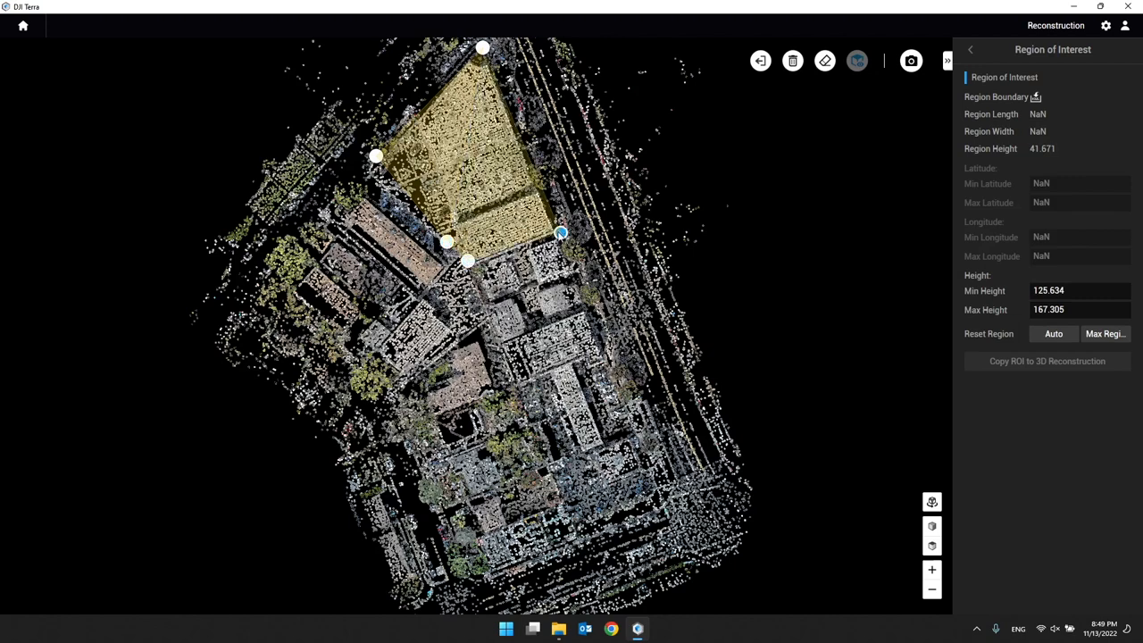
drag(561, 233, 555, 233)
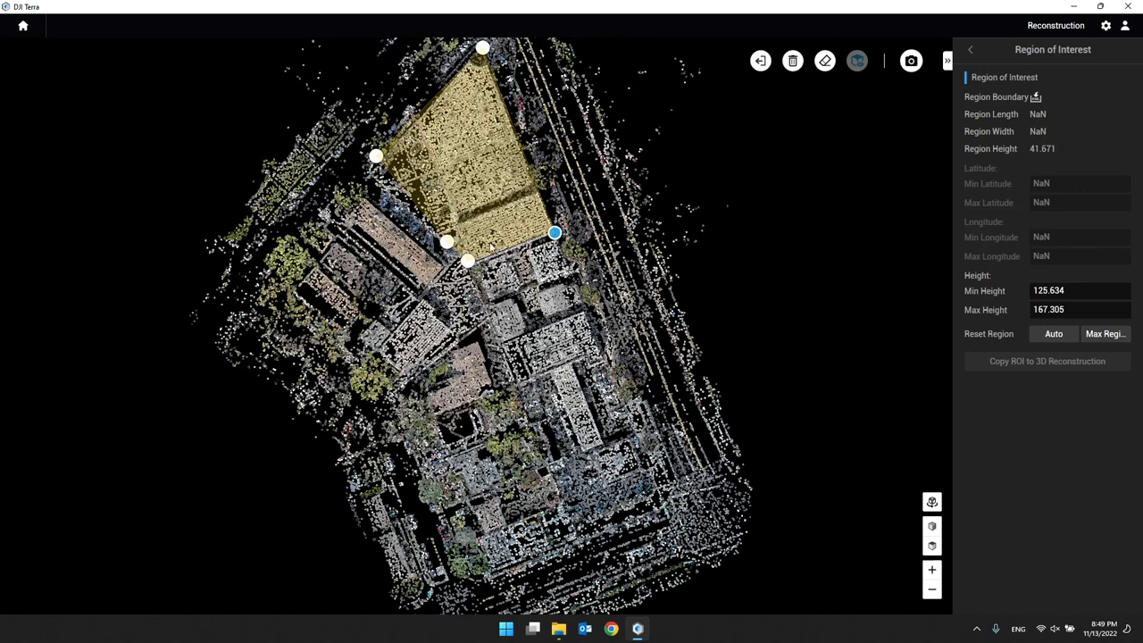
drag(468, 261, 468, 267)
drag(555, 234, 558, 236)
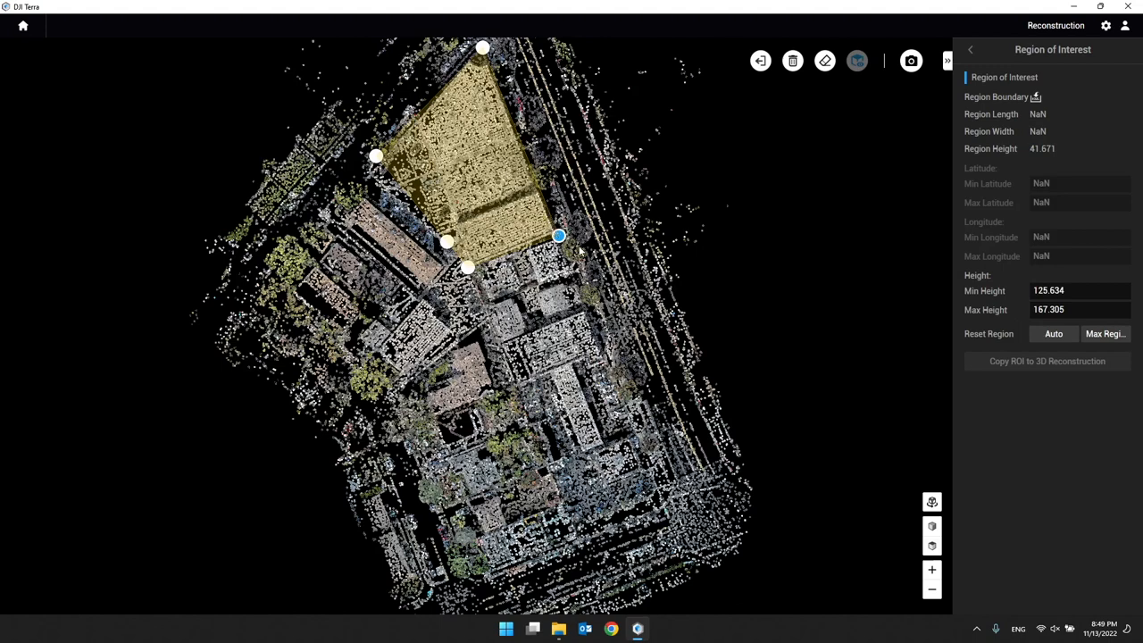
Step: Stretch the region's corners outward so the polygon encloses all the buildings and trees inside the surrounding roads
drag(560, 236, 686, 489)
drag(468, 267, 473, 574)
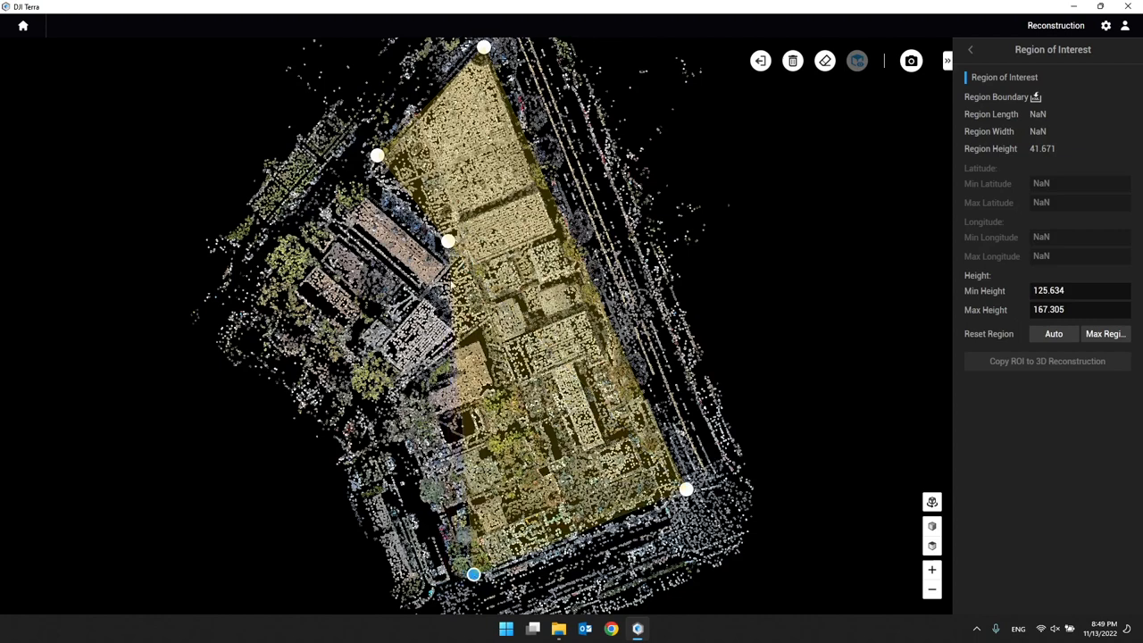
drag(448, 242, 390, 398)
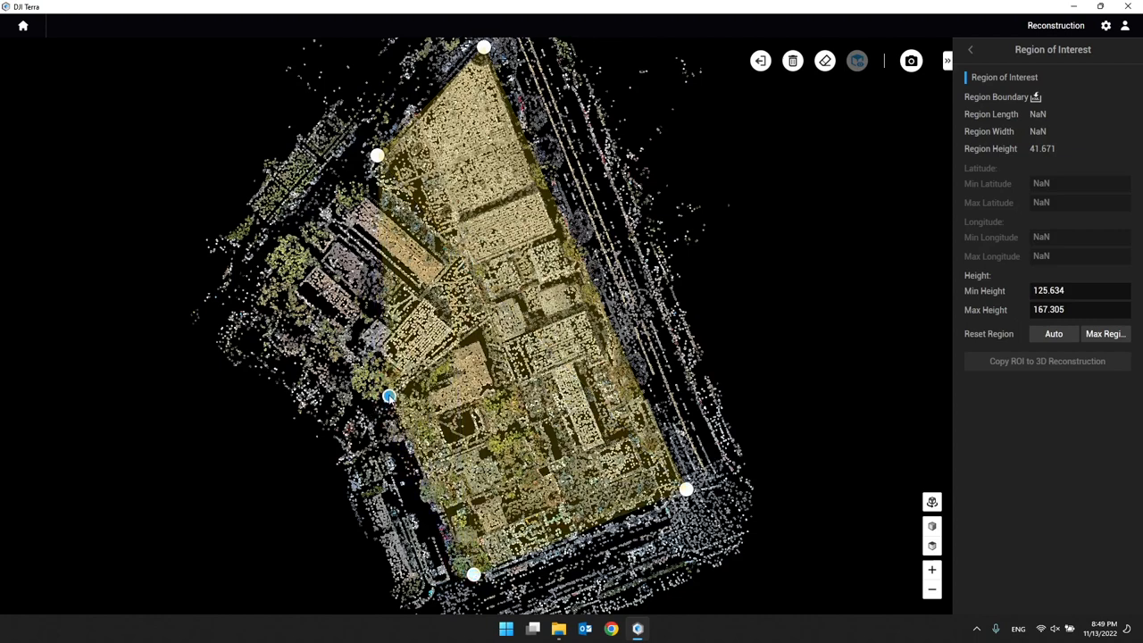
drag(378, 157, 256, 288)
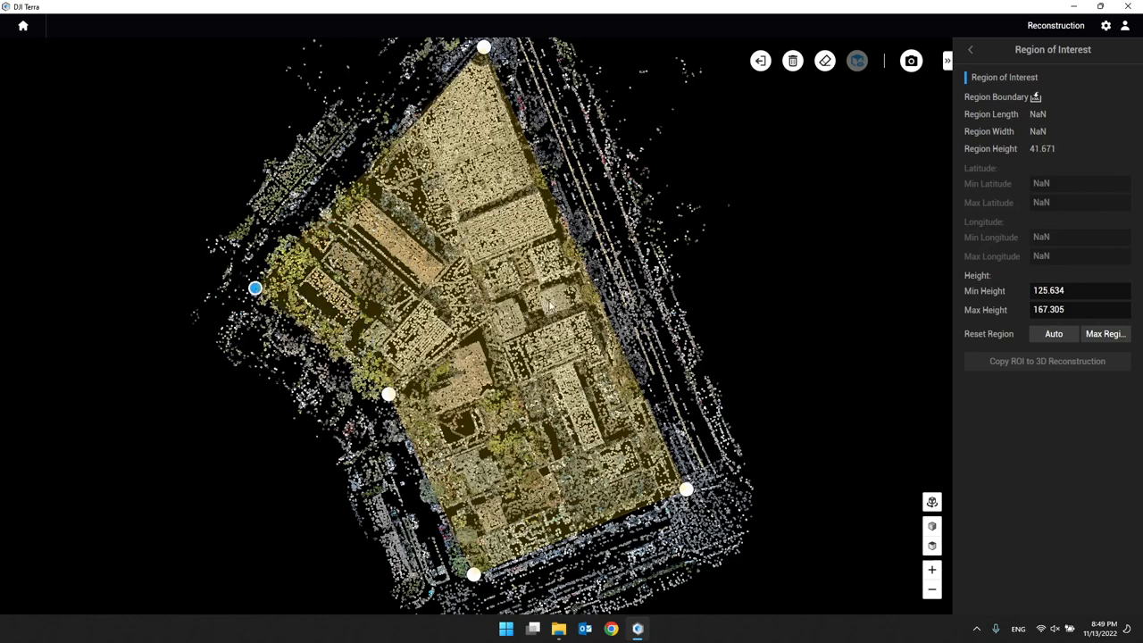
drag(685, 490, 668, 486)
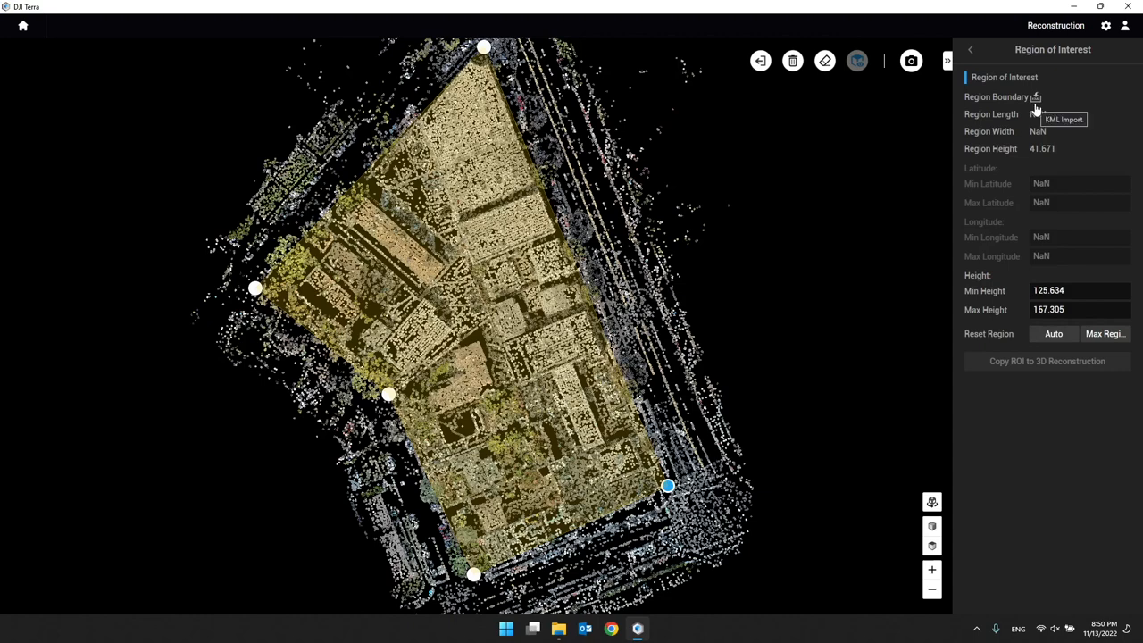
Step: Reset the region of interest to Max Region, finish editing it and return to the reconstruction settings
click(1104, 334)
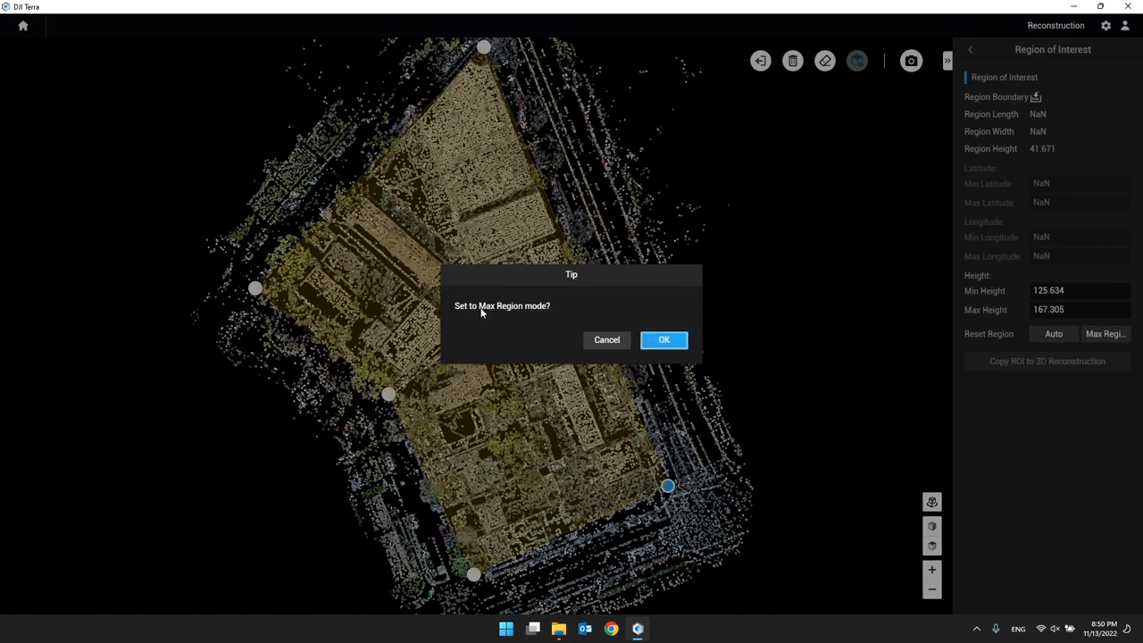
click(665, 340)
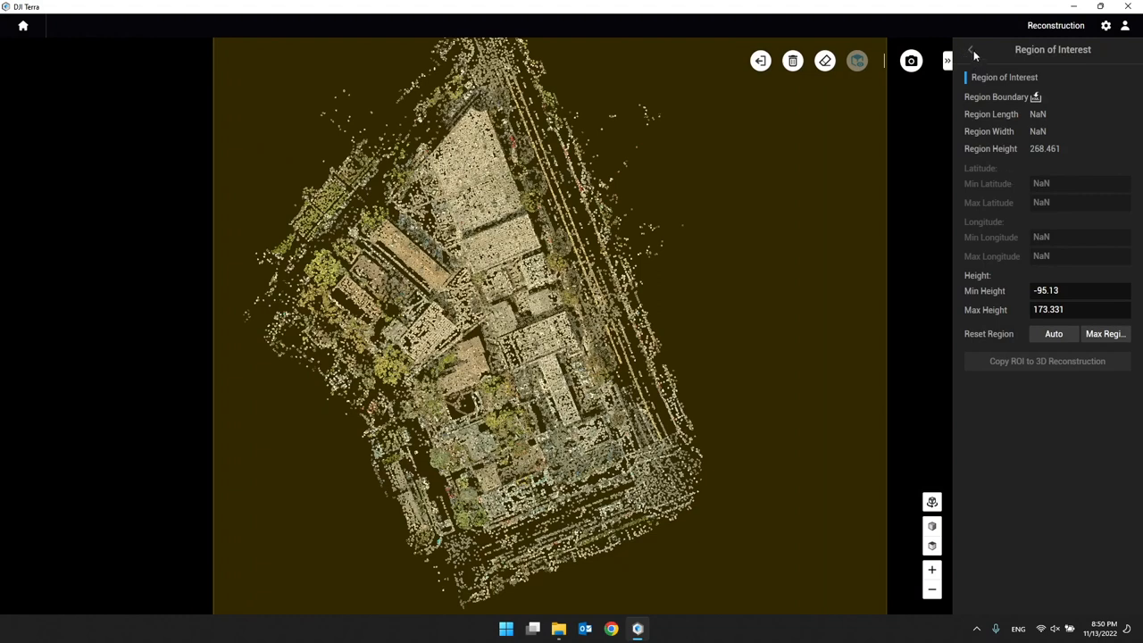
click(760, 62)
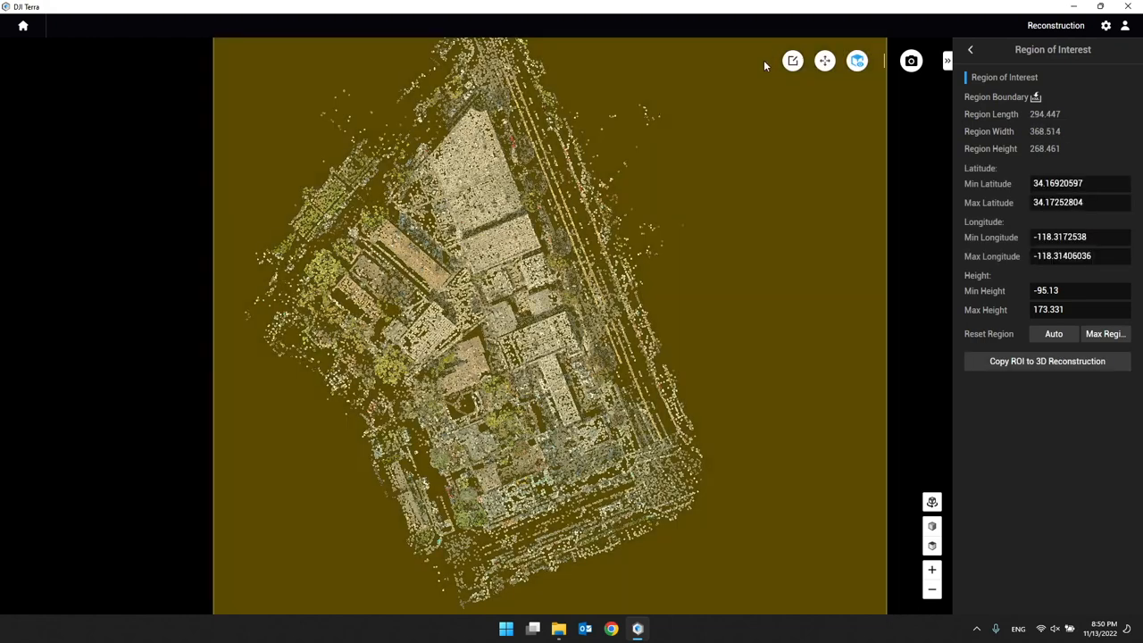
click(971, 56)
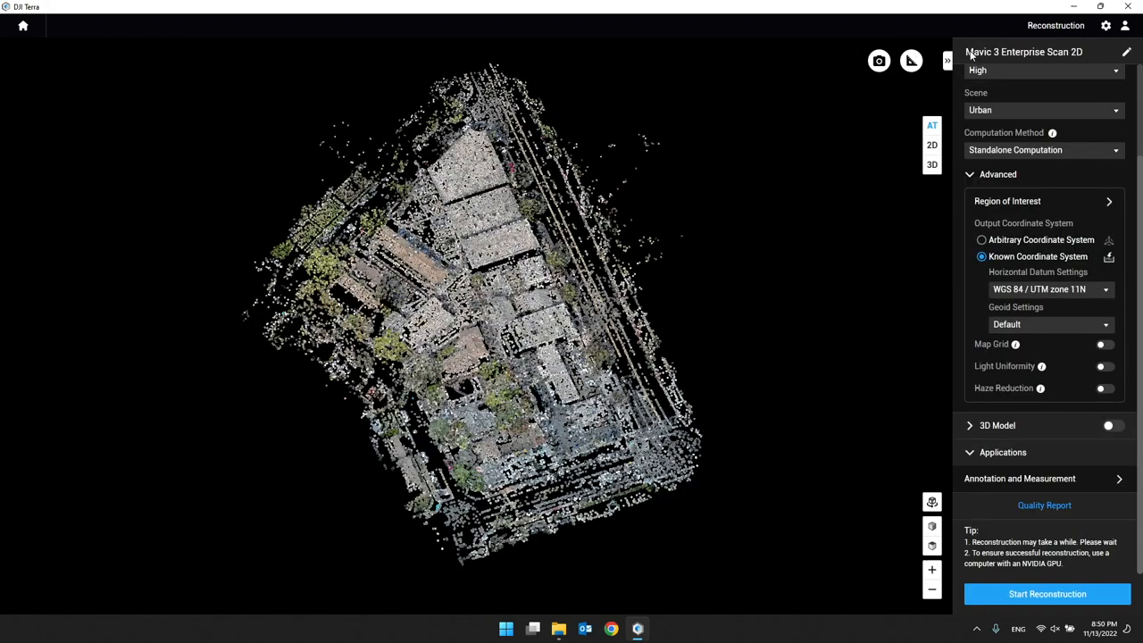
Step: Compare the Arbitrary and Known output coordinate system options and select Arbitrary Coordinate System
click(1000, 241)
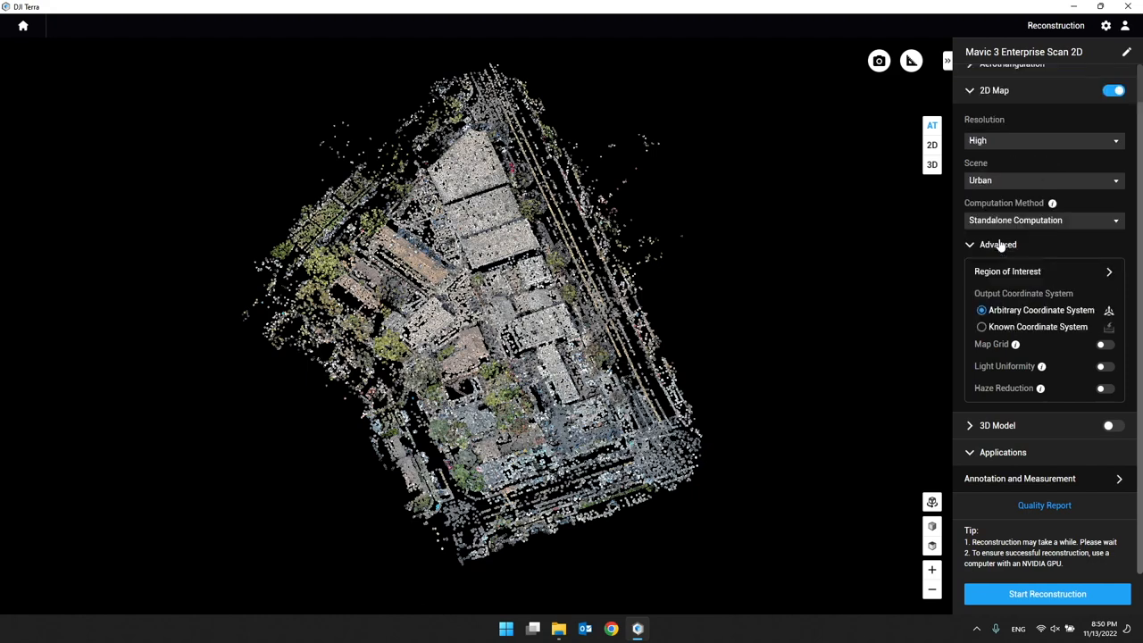
click(1018, 329)
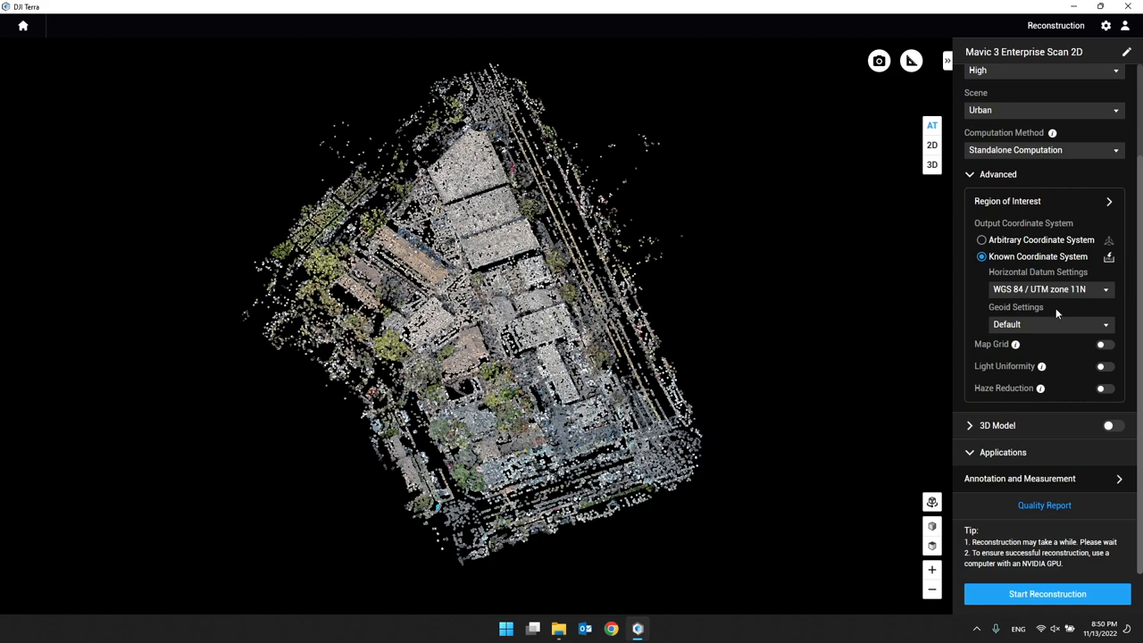
click(1036, 241)
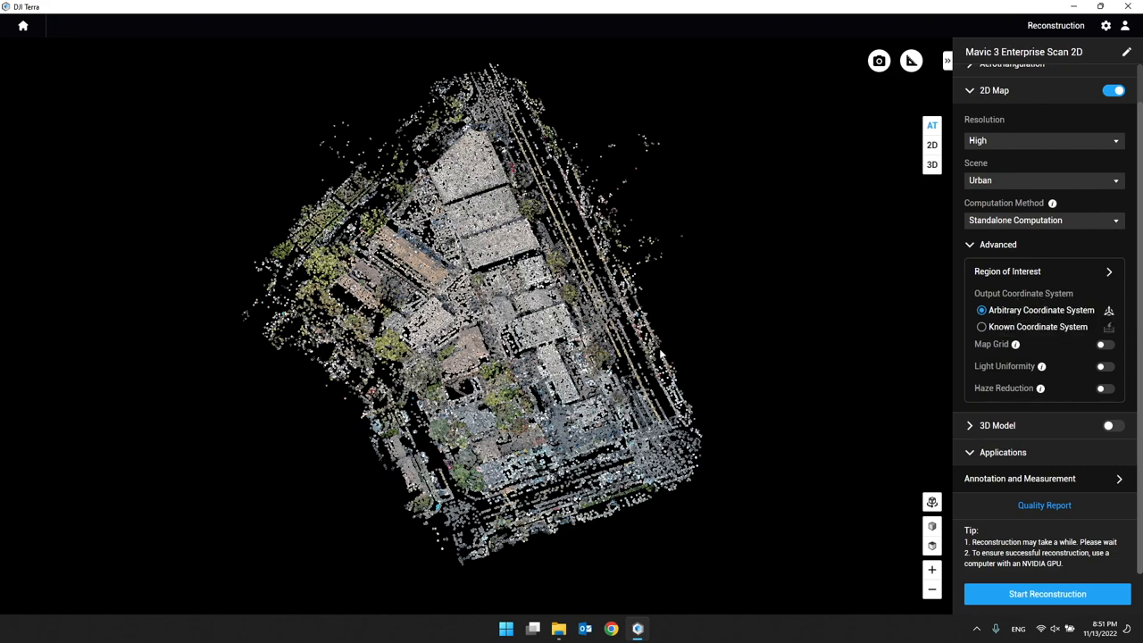
Step: Open Calculate Seven Parameters in the Seven-Parameter Transformation and add a second and third coordinate point row
click(1109, 312)
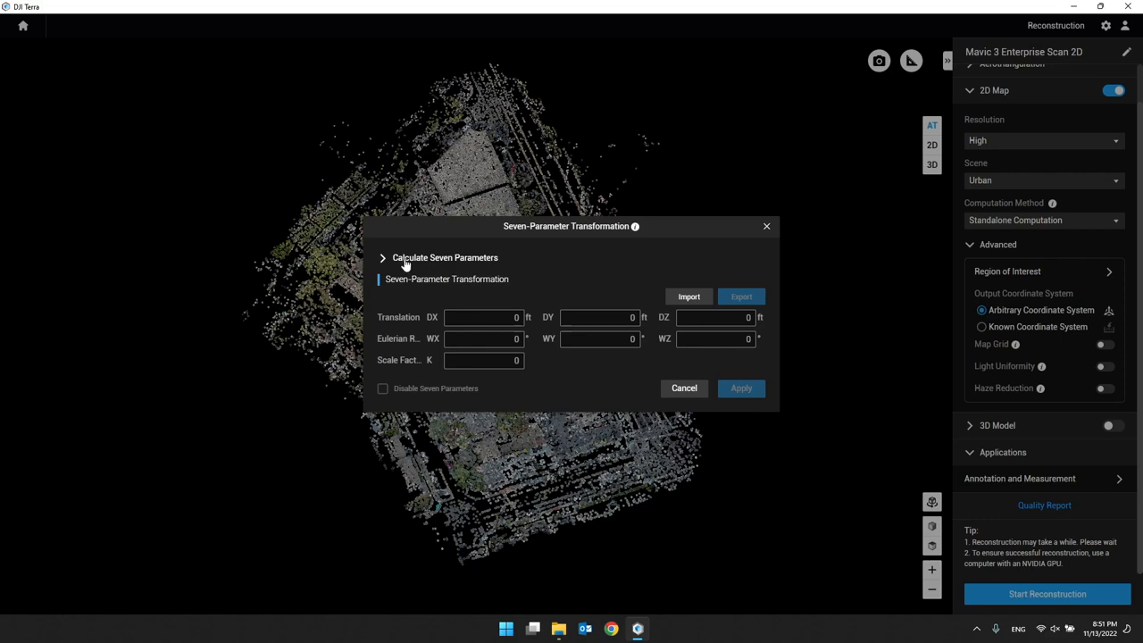
click(436, 260)
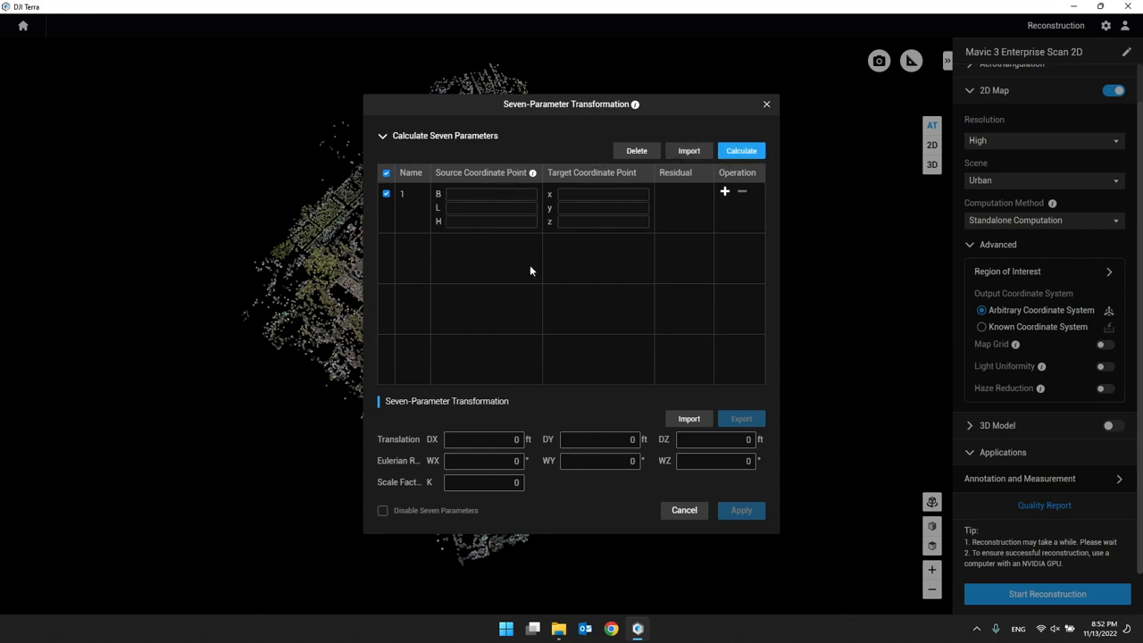
click(689, 150)
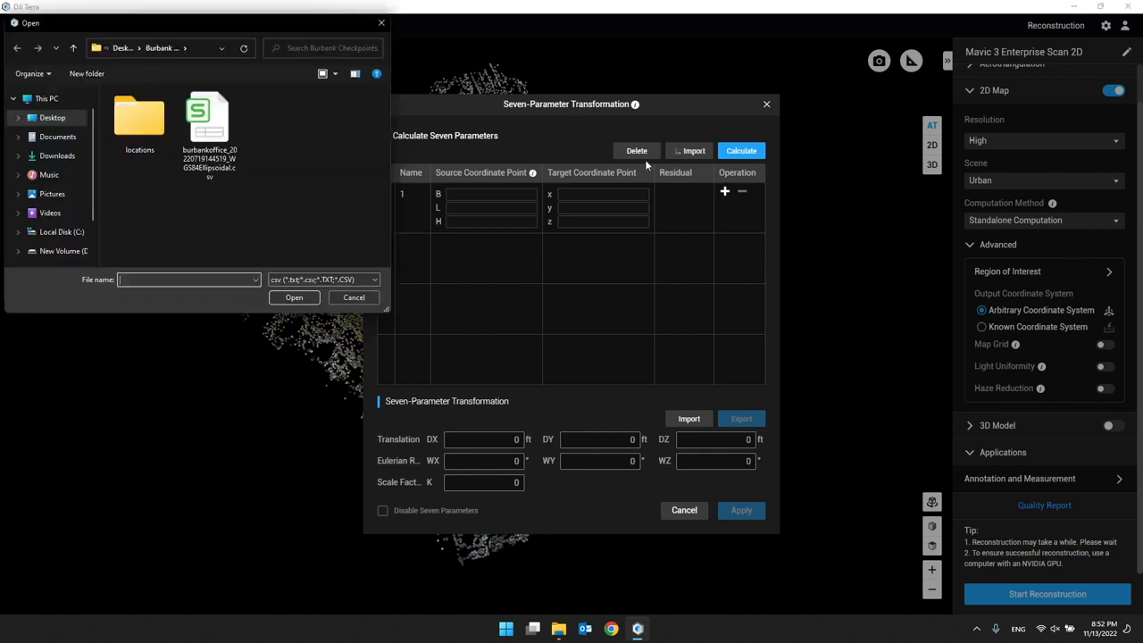
click(354, 300)
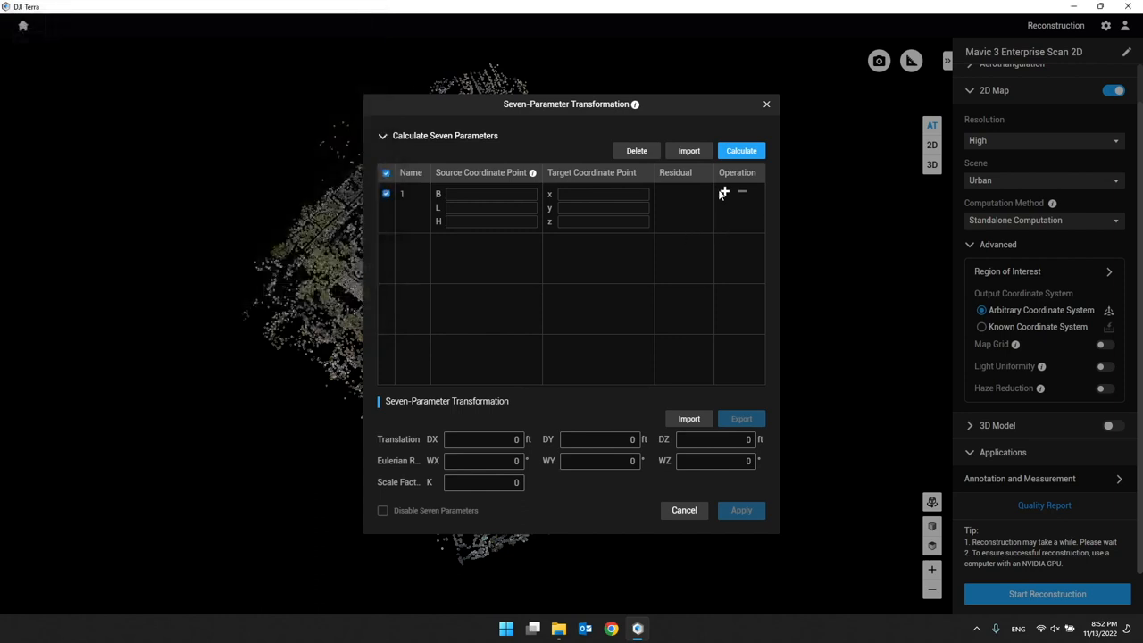
click(724, 193)
click(725, 242)
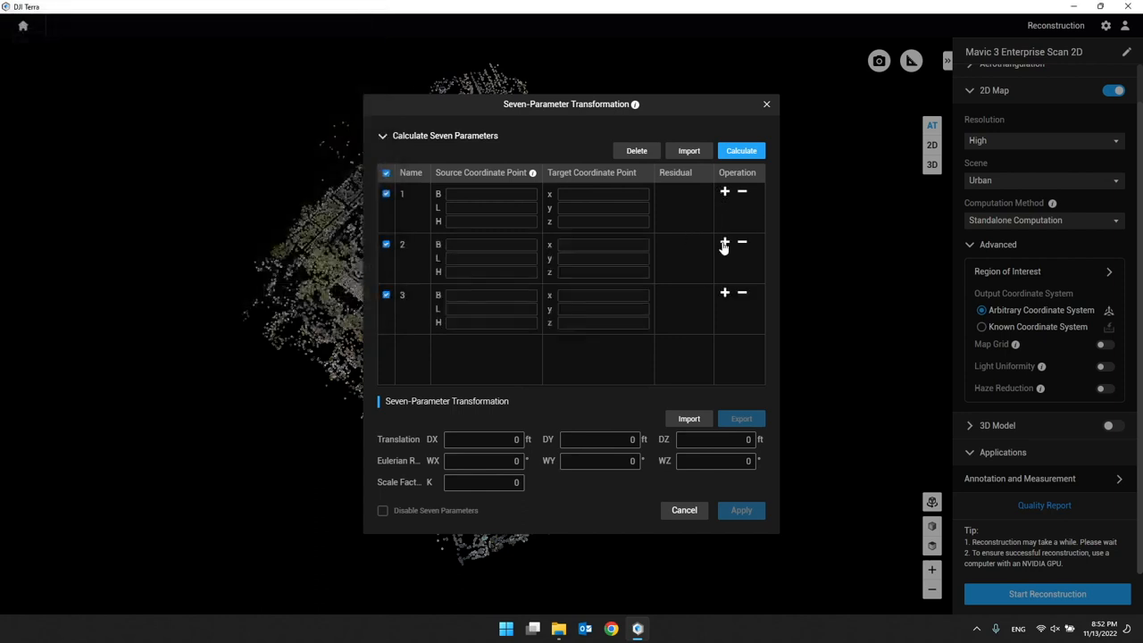
Step: Read the note on supported source coordinates, look over the first point's coordinate fields, and exit the Seven-Parameter Transformation without saving
click(456, 194)
click(533, 173)
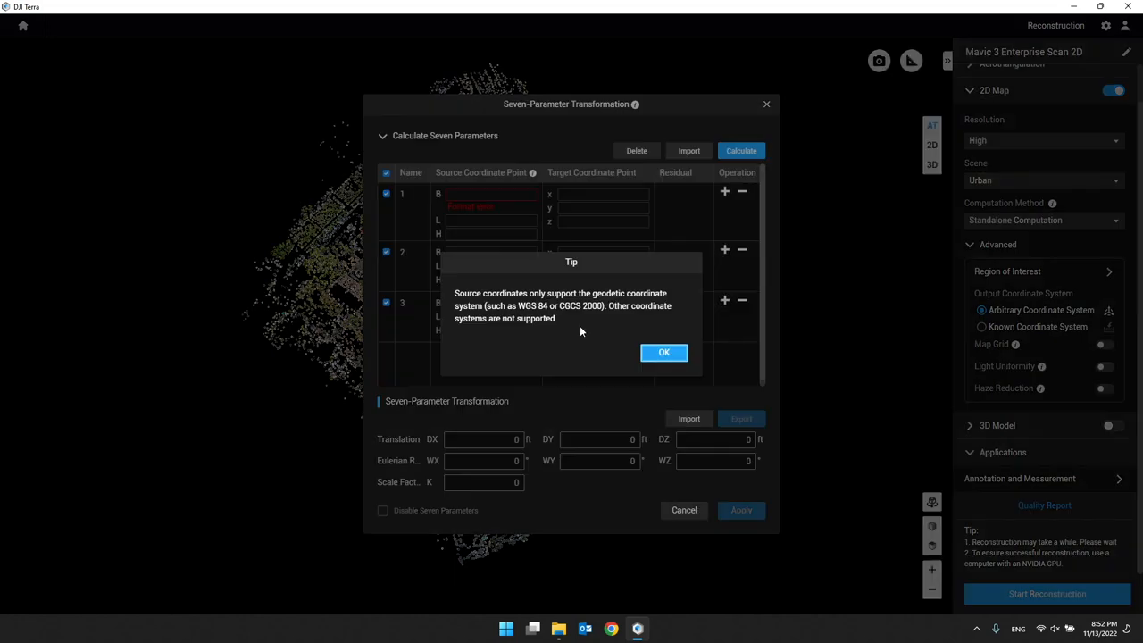
click(666, 357)
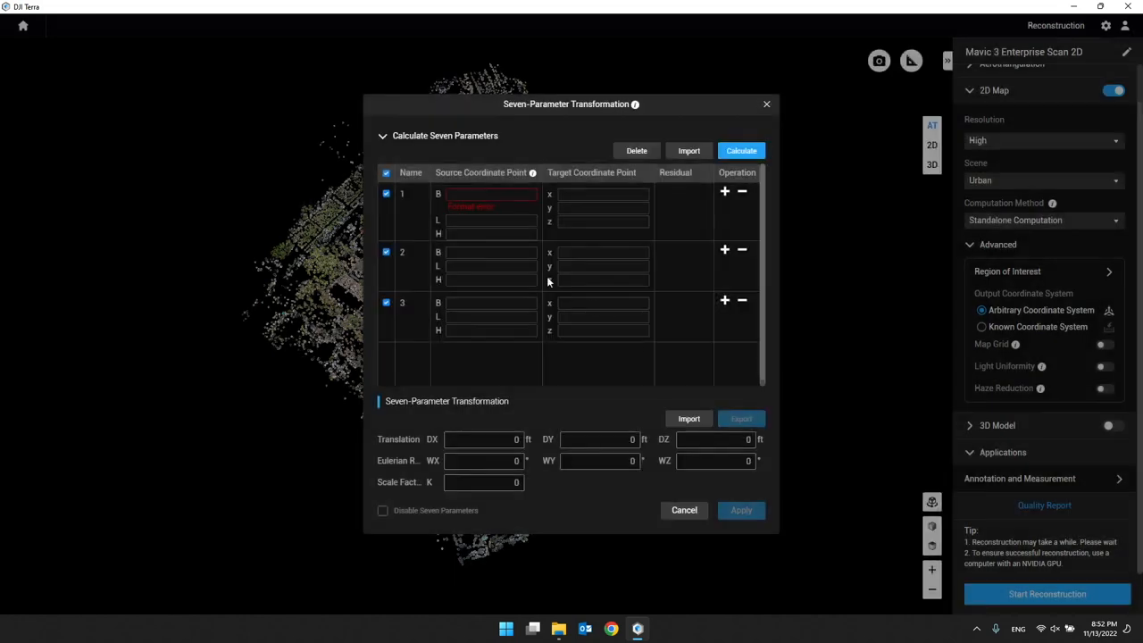
click(502, 219)
click(592, 196)
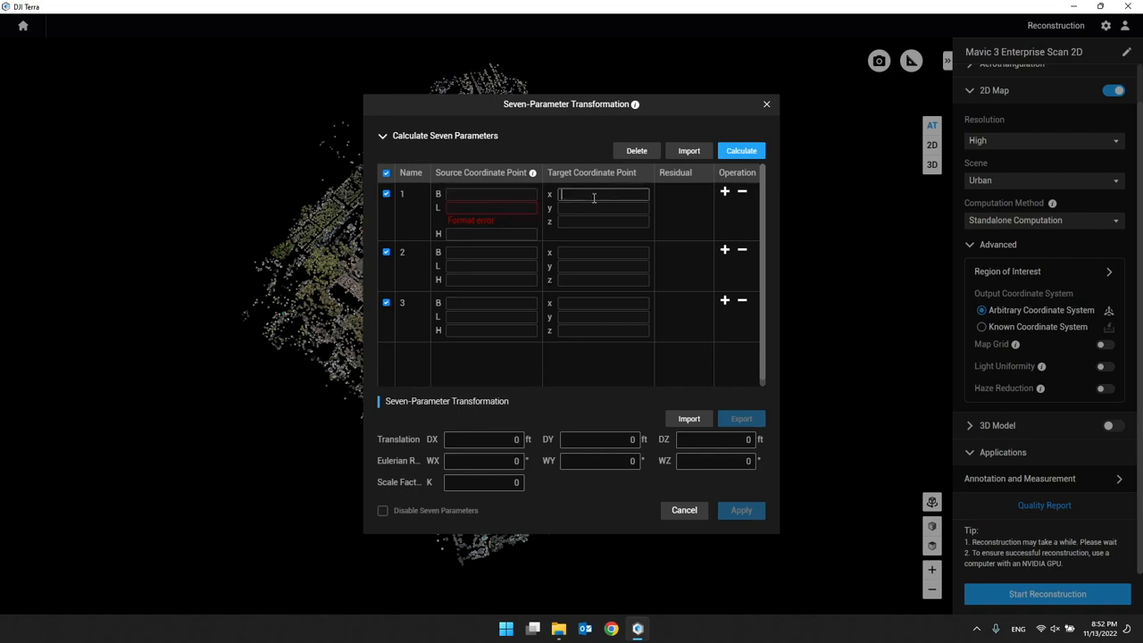
click(589, 210)
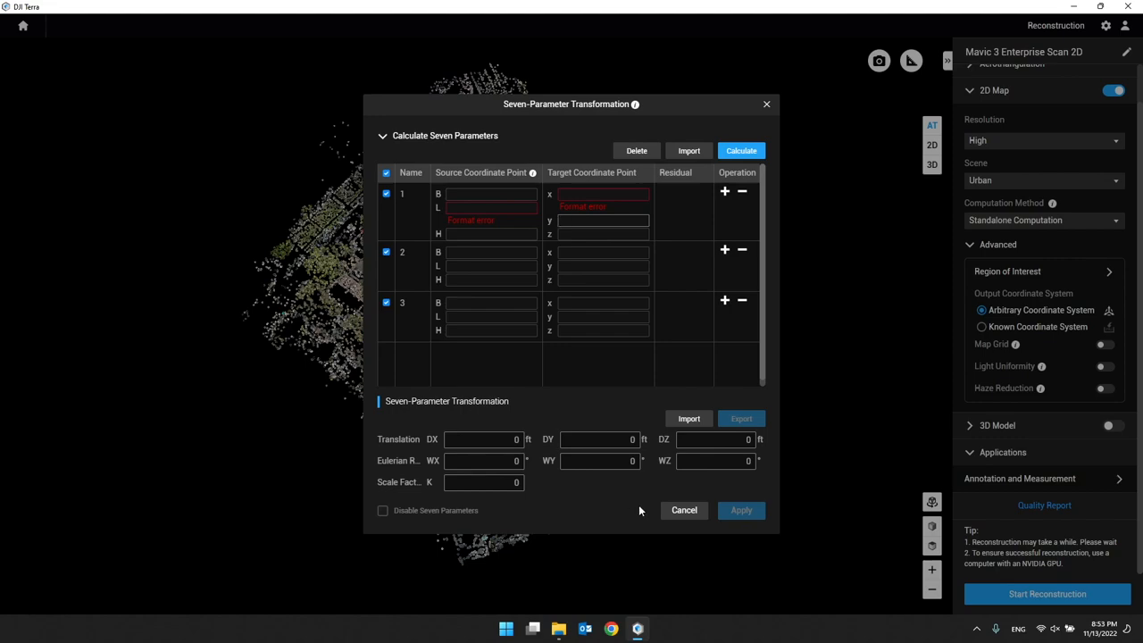
click(663, 514)
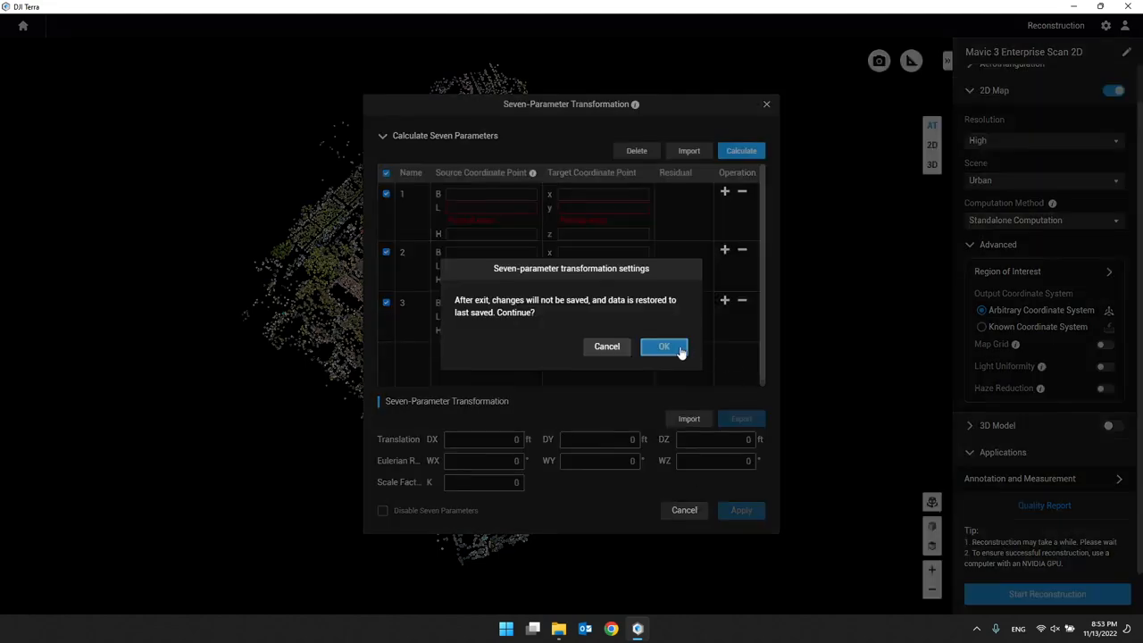
click(678, 348)
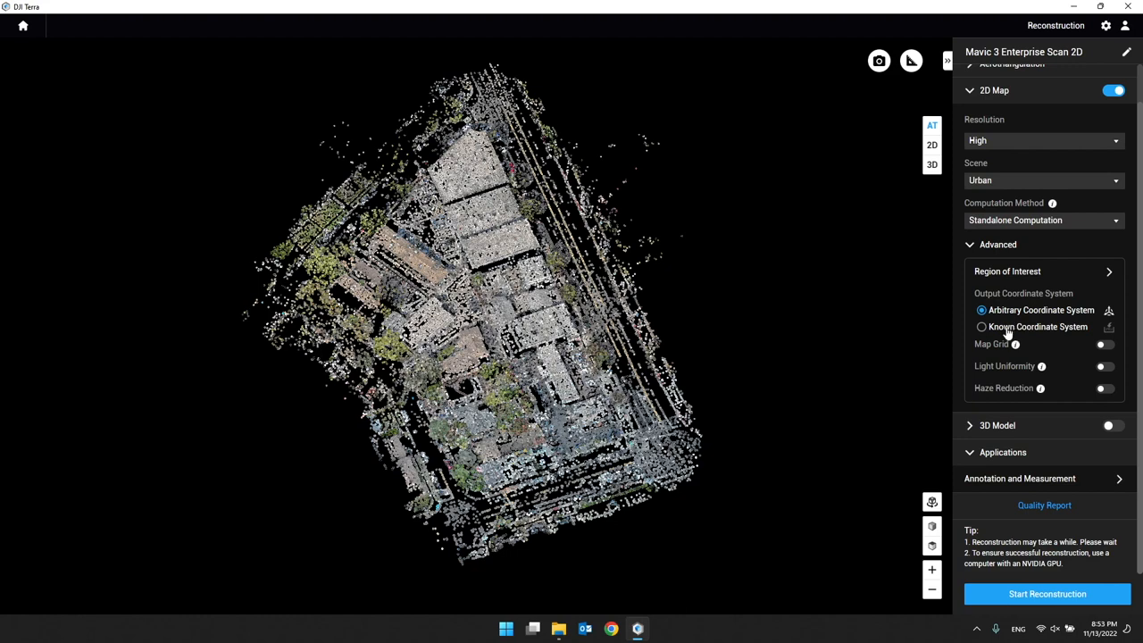
Step: Select Known Coordinate System for the output and look through the projected systems in the Horizontal Coordinate System Database without choosing one
click(1003, 328)
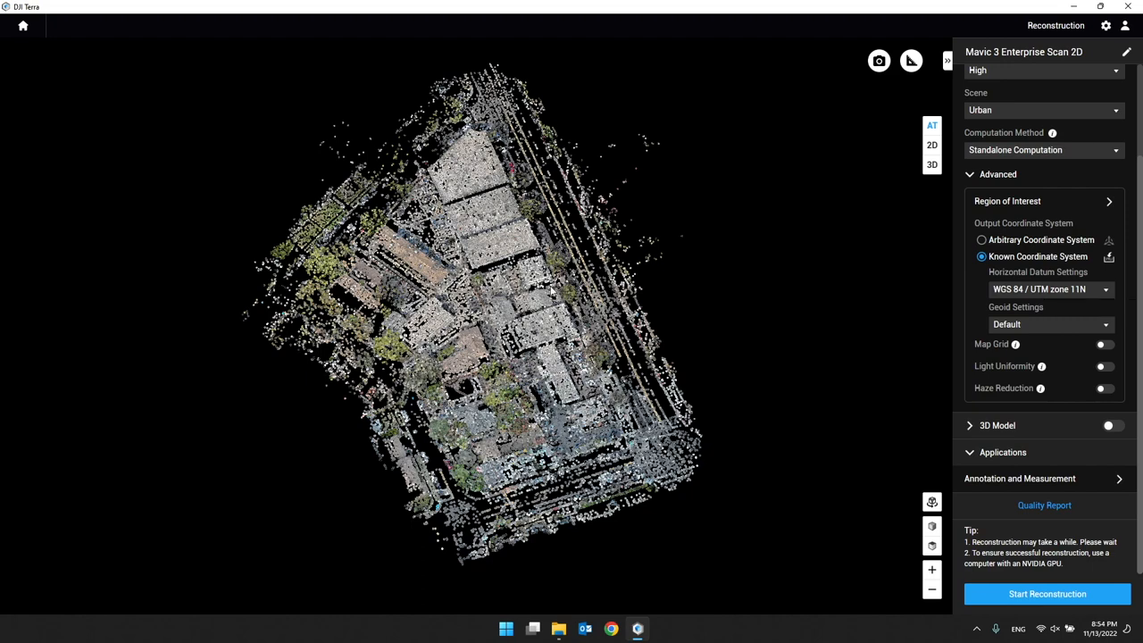
click(1058, 289)
scroll(1038, 357, down, 3)
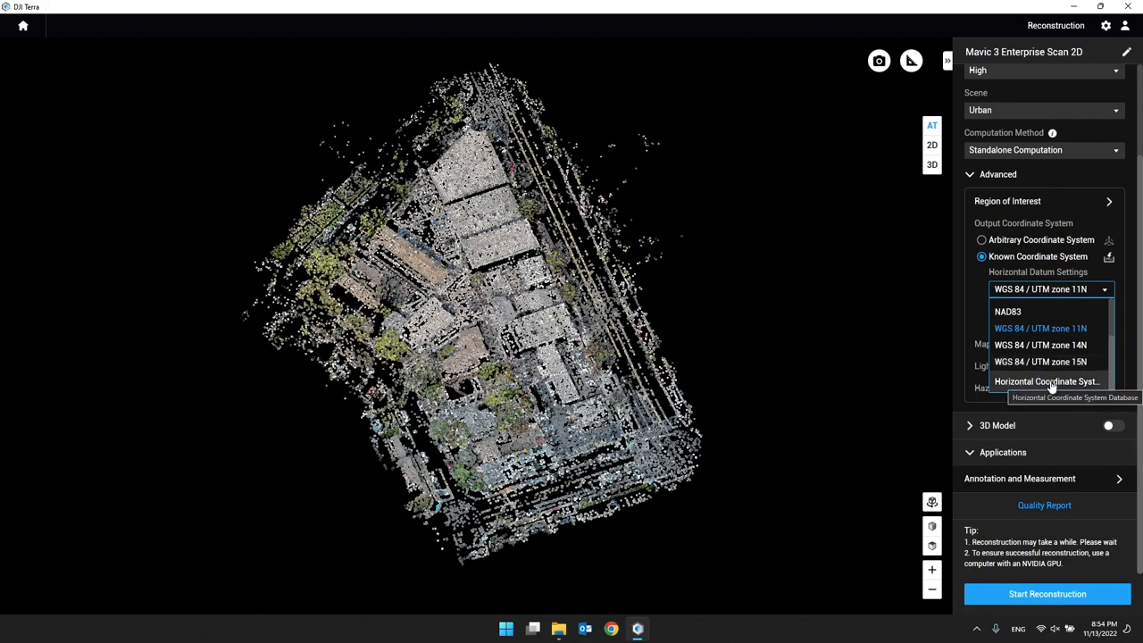
click(1050, 382)
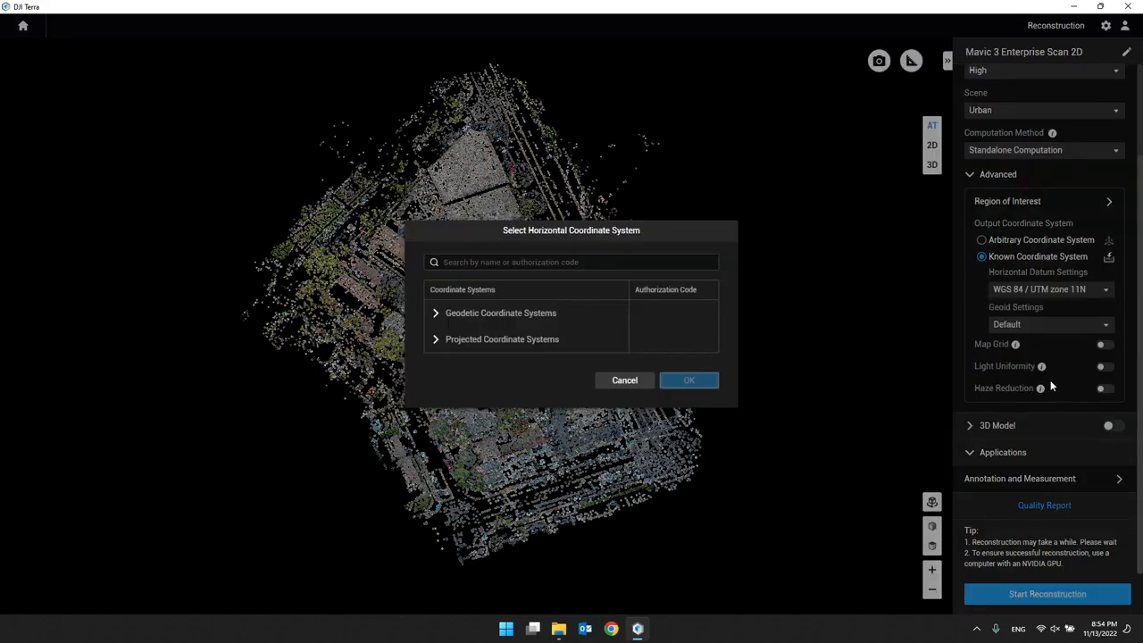
click(453, 342)
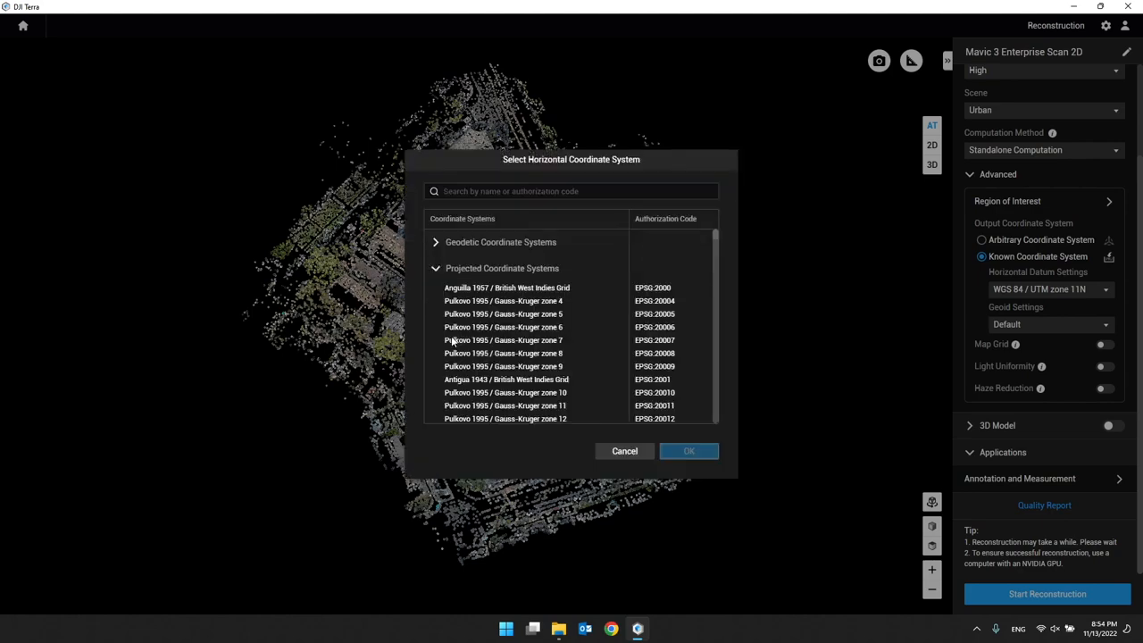
scroll(473, 317, down, 15)
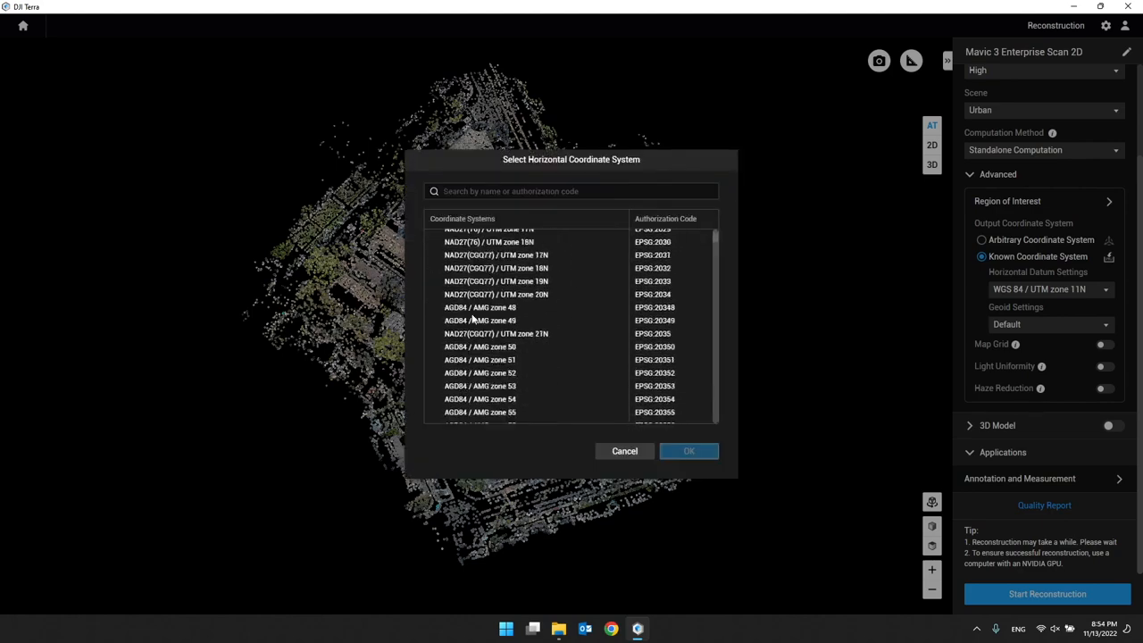
scroll(518, 349, down, 15)
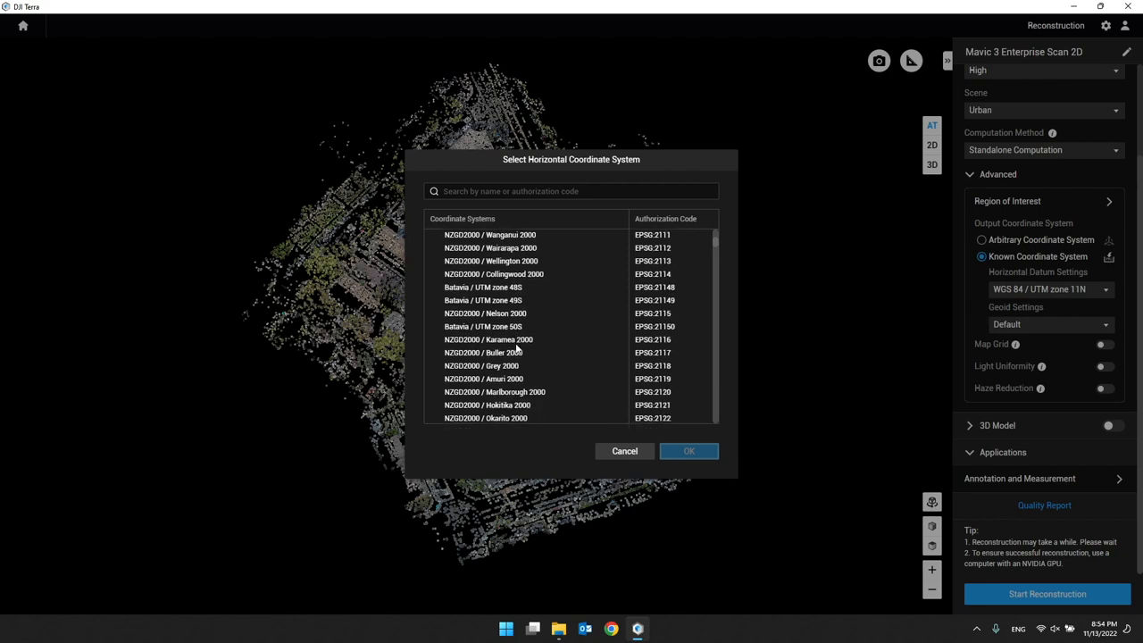
scroll(590, 296, down, 6)
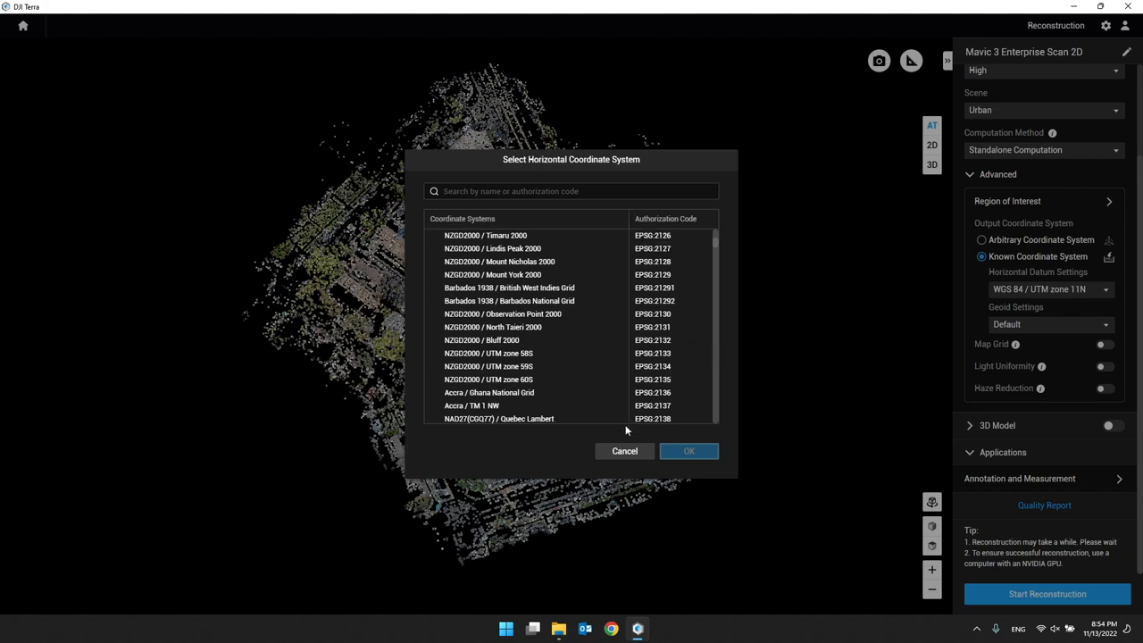
scroll(680, 342, down, 5)
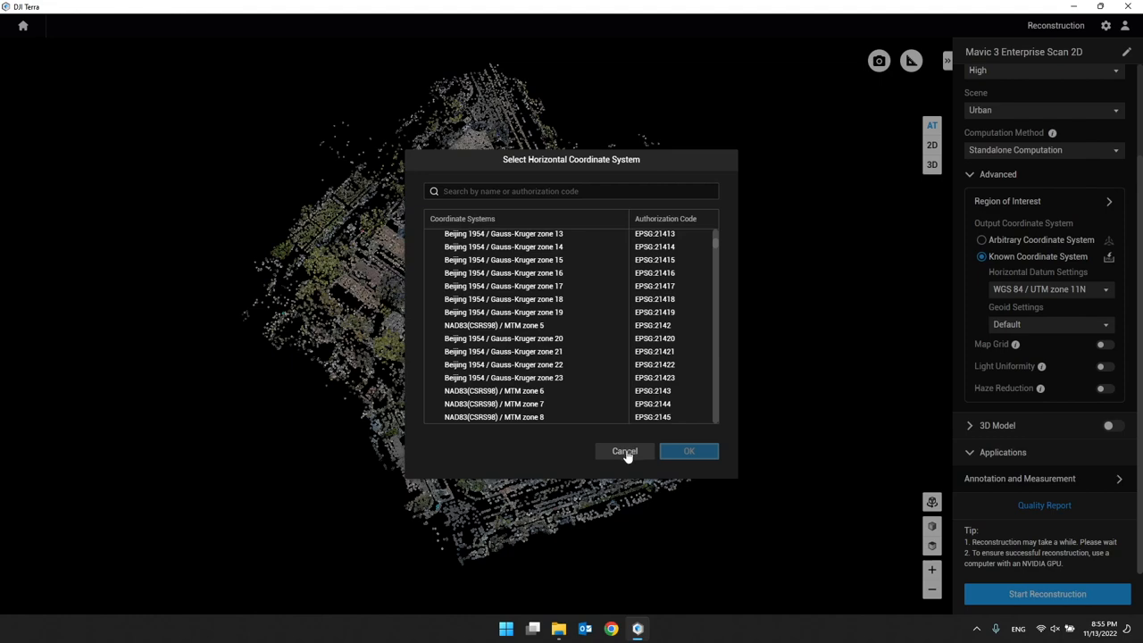
click(625, 452)
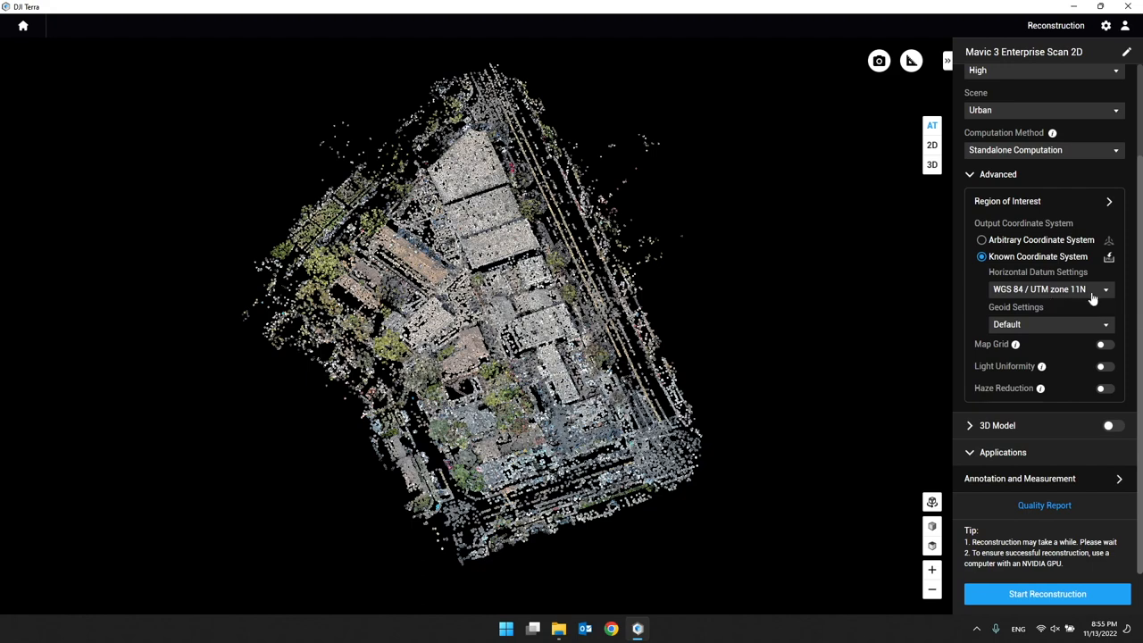
Step: Open the Vertical Coordinate System Database for the geoid settings and search it for NAVD
click(1012, 325)
scroll(1023, 393, down, 1)
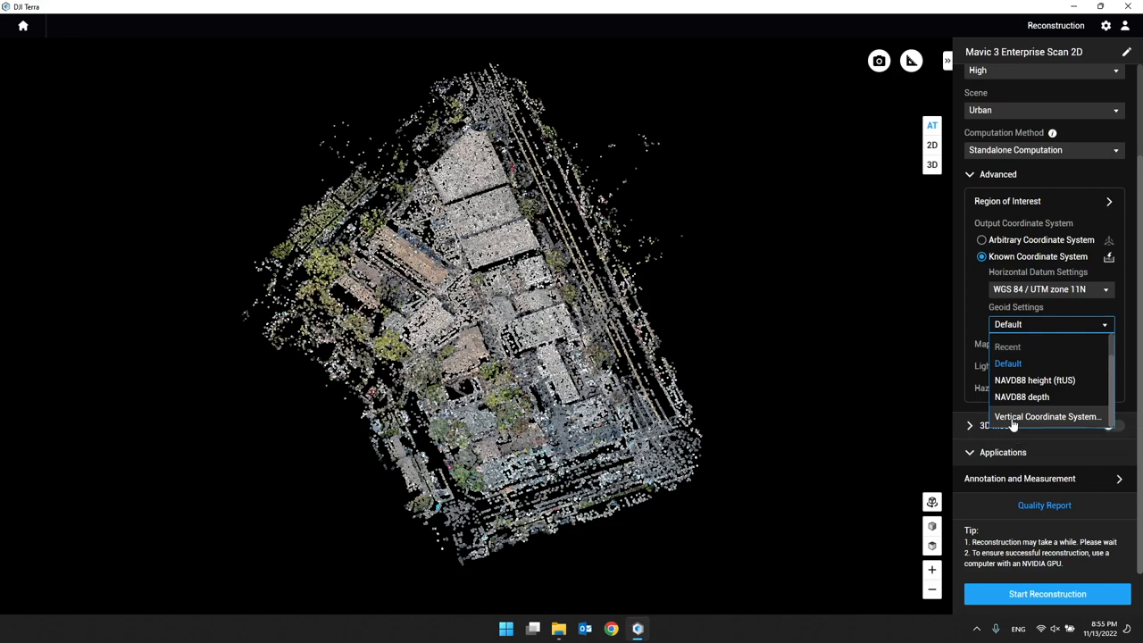
click(1013, 417)
scroll(506, 286, down, 1)
scroll(506, 285, down, 3)
scroll(506, 286, down, 6)
scroll(507, 286, up, 12)
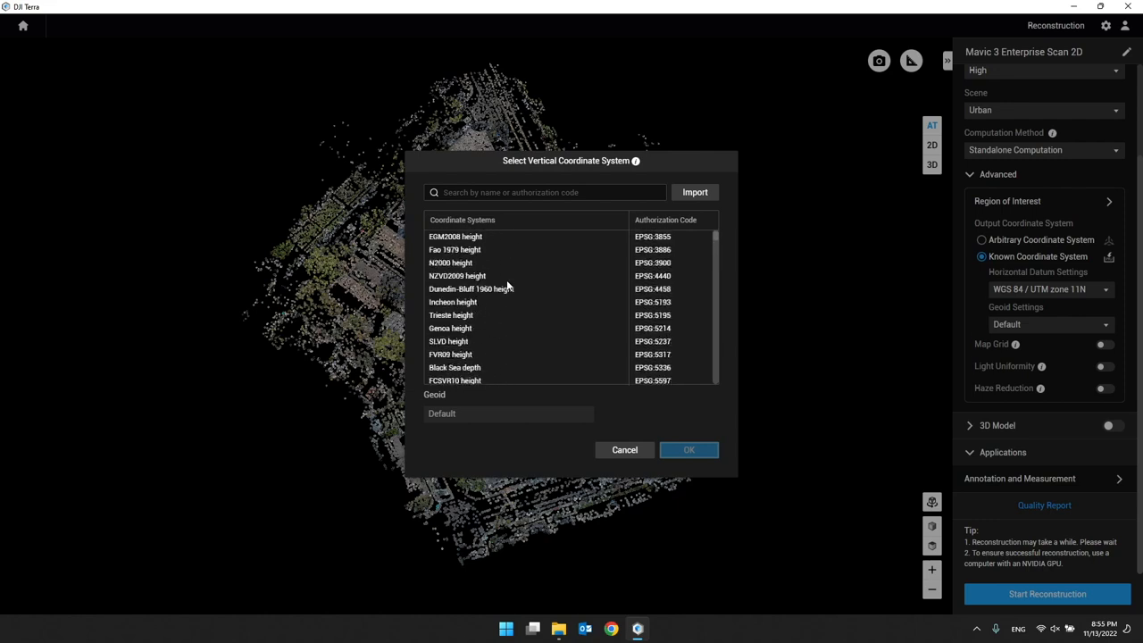
scroll(506, 284, down, 10)
click(518, 194)
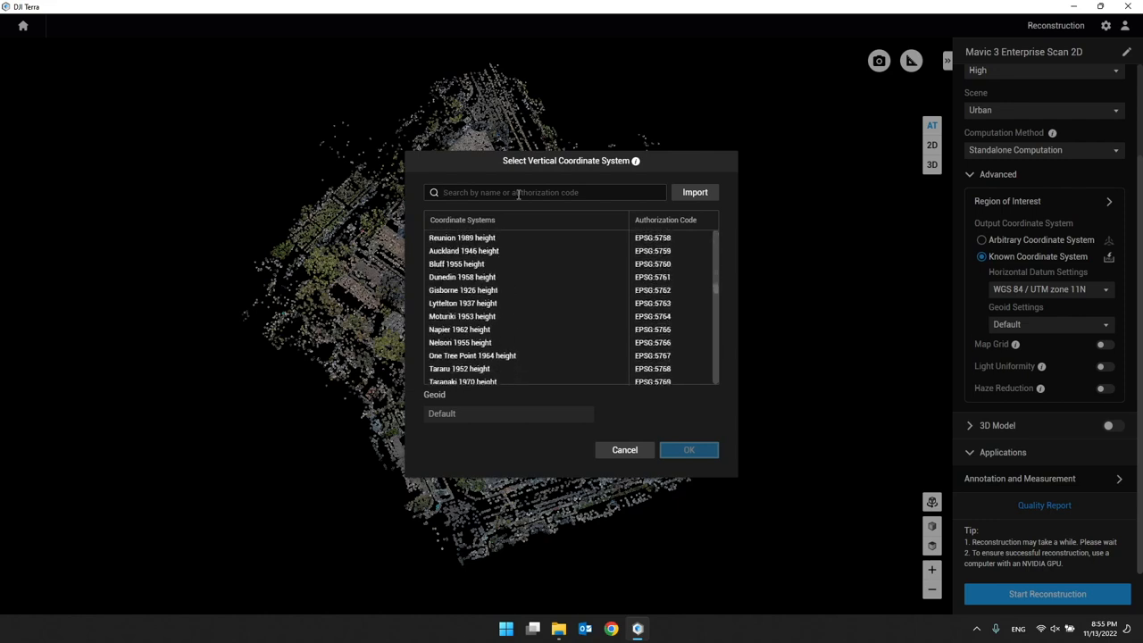
text(NAVD)
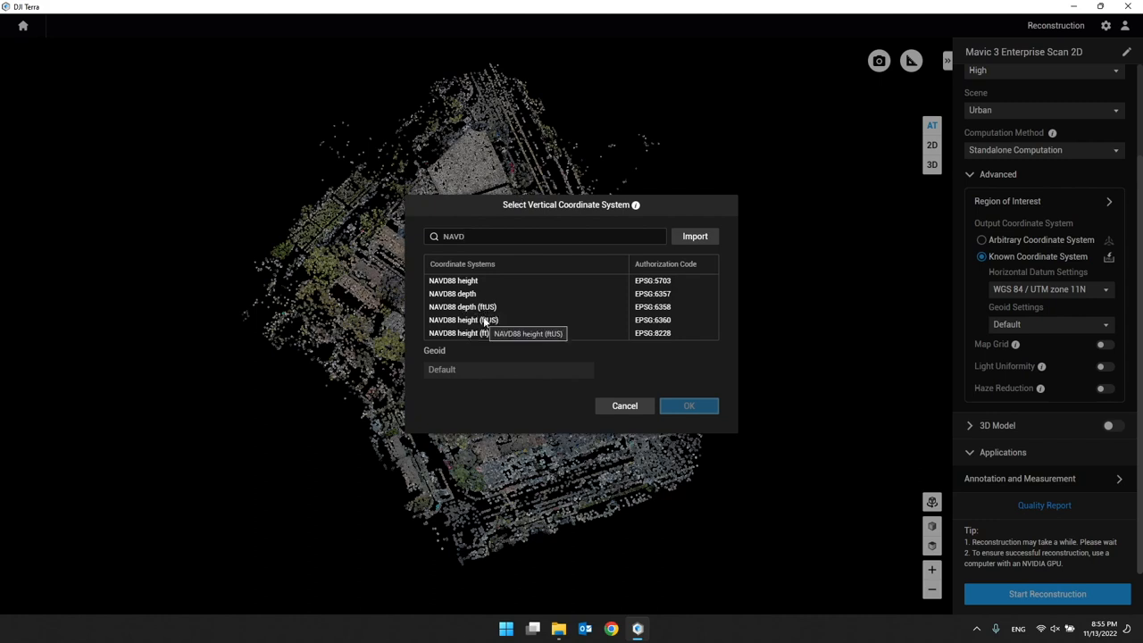
Step: Set the vertical coordinate system to NAVD88 height (ftUS) with the us_noaa_g2018u0.tif geoid and confirm it
click(485, 320)
click(485, 370)
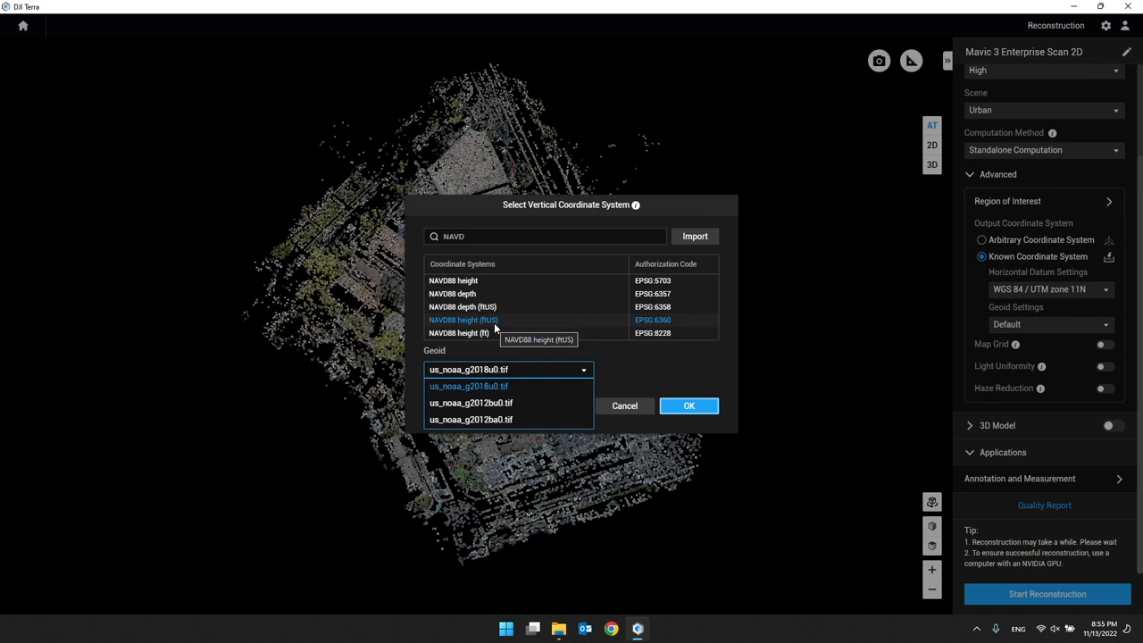
click(606, 367)
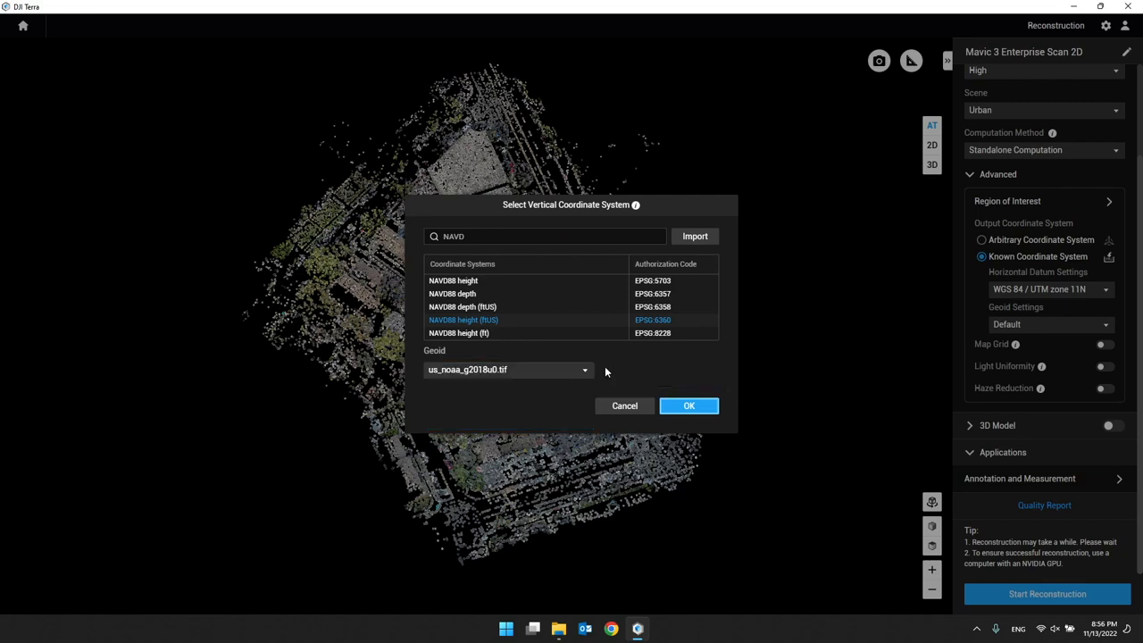
click(493, 373)
click(492, 373)
click(705, 412)
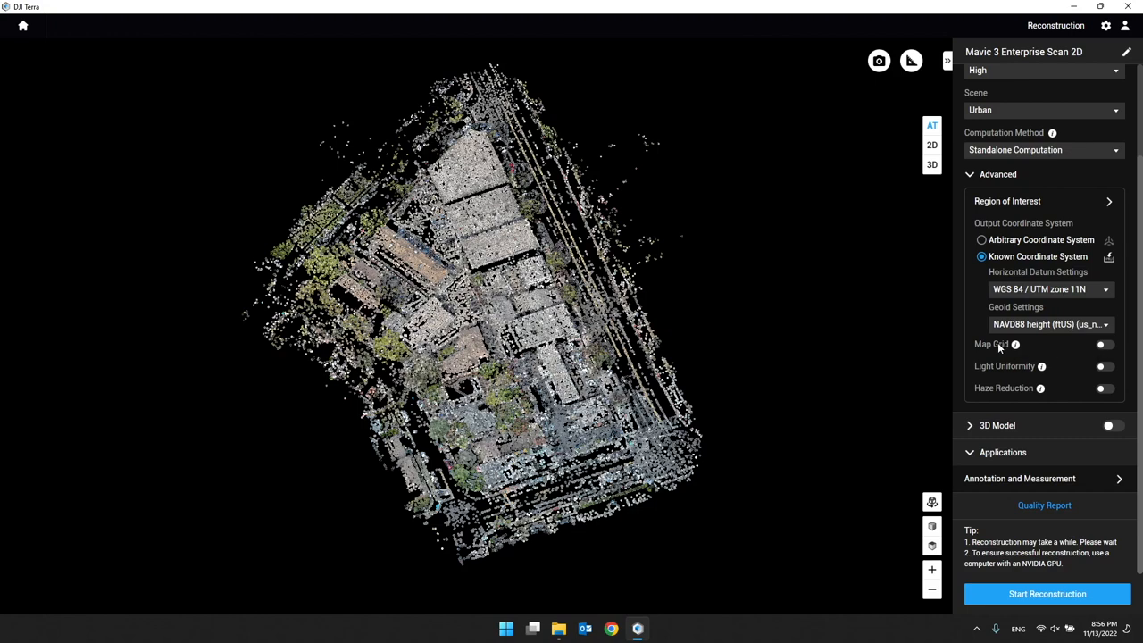
Step: Enable Map Grid to inspect its max grid length setting, and disable it again
click(1107, 347)
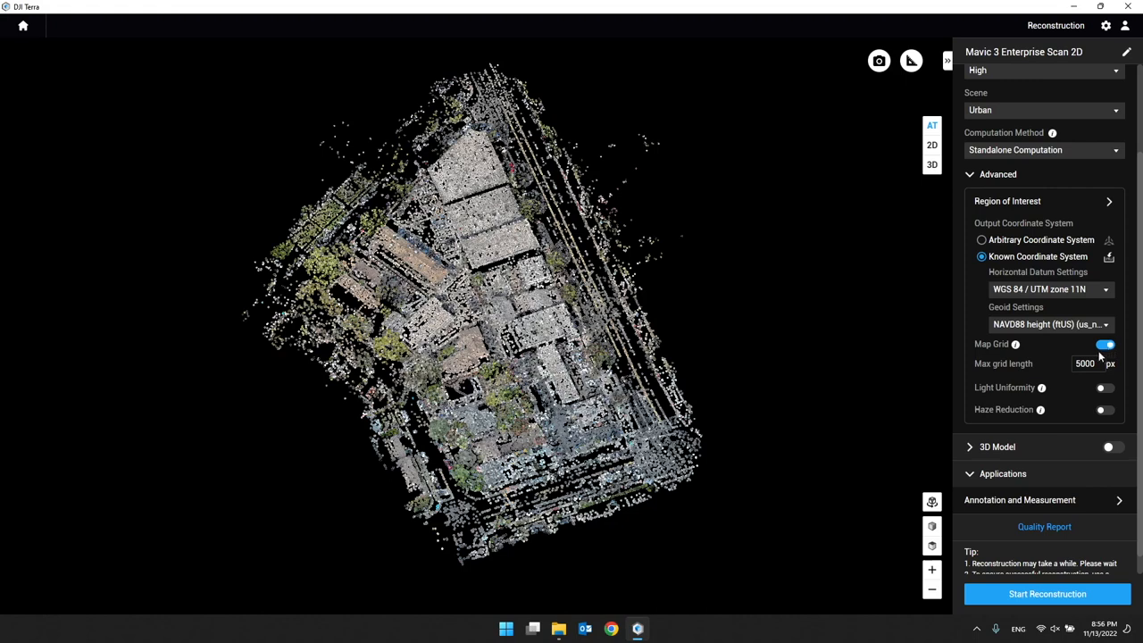
double_click(1090, 361)
click(1105, 344)
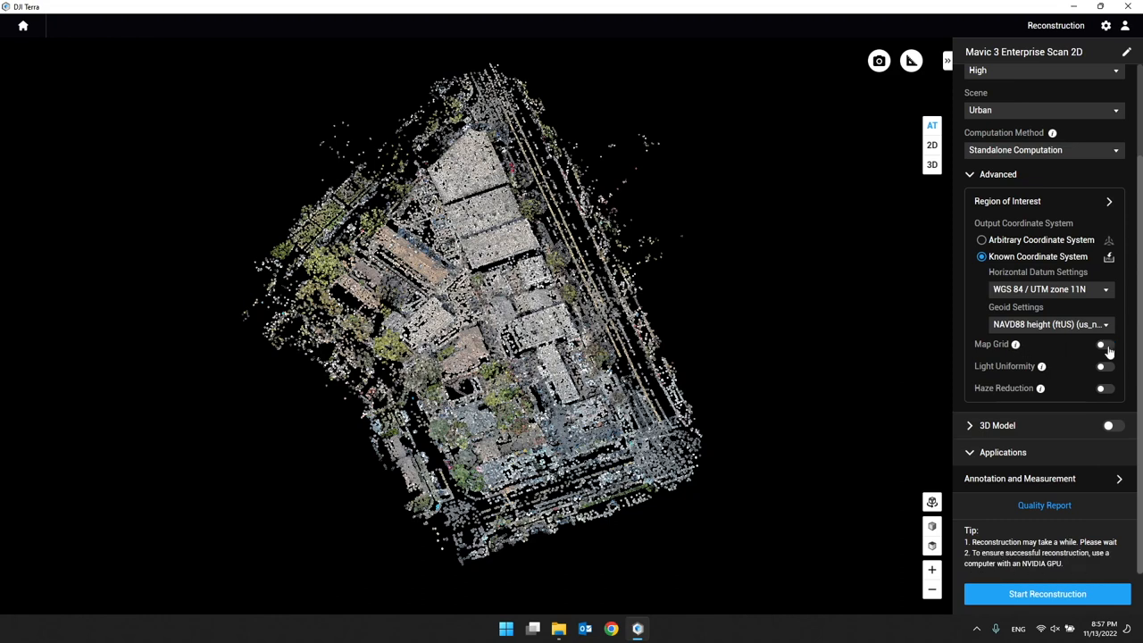
Step: Read the Haze Reduction explanation, and try enabling Light Uniformity but decline to overwrite the existing reconstruction output
click(1041, 389)
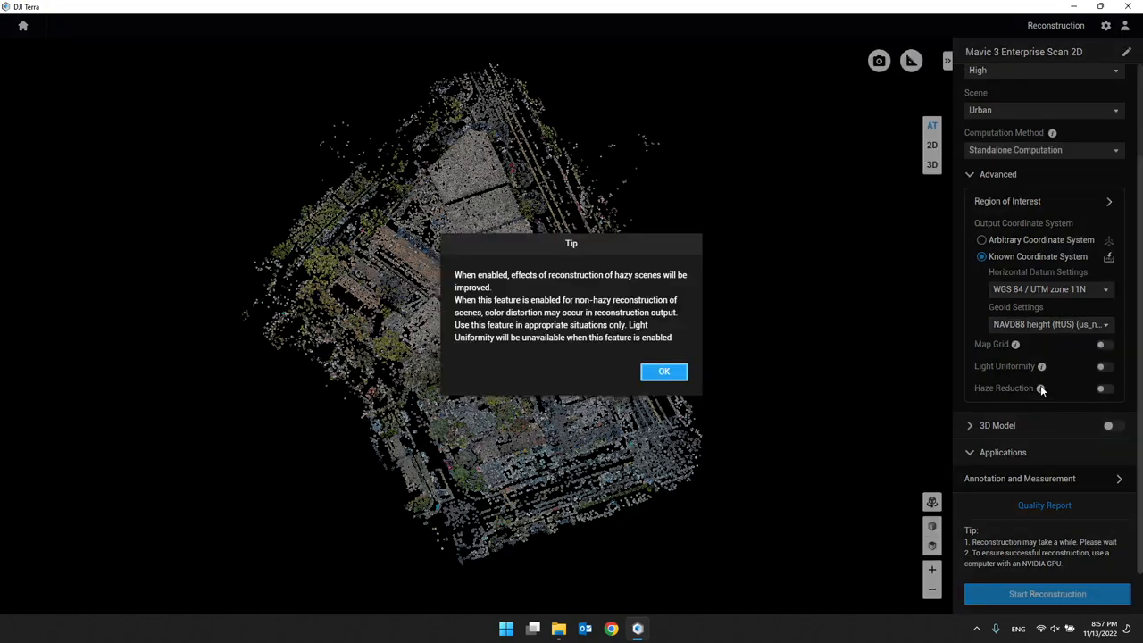
click(666, 373)
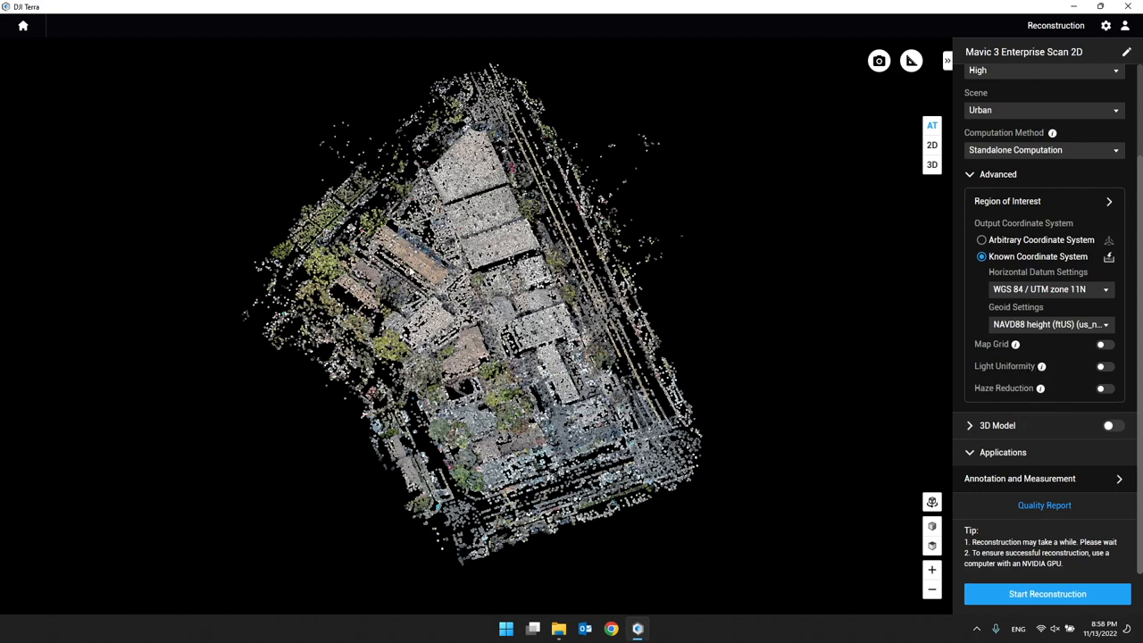
click(1105, 367)
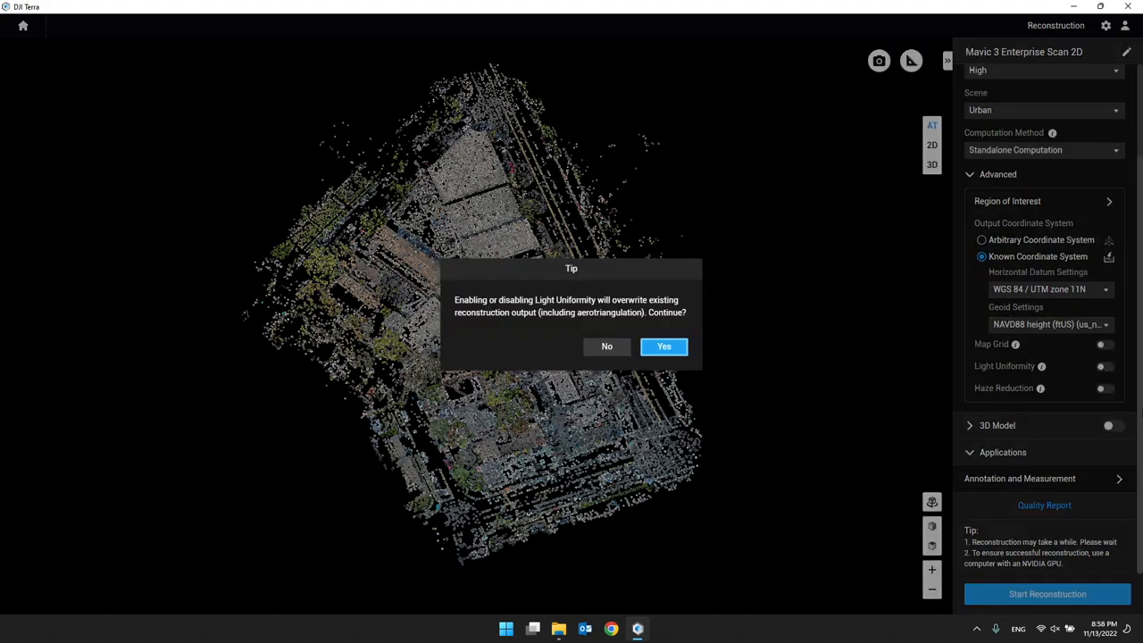
click(593, 353)
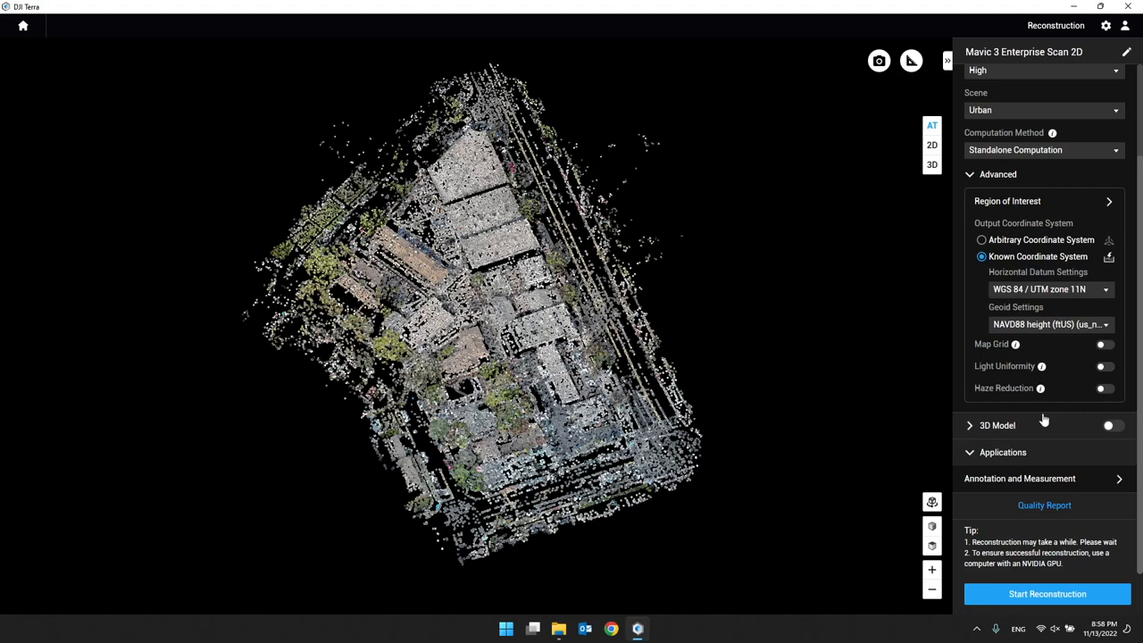
Step: Review the 2D map settings and the Reconstruction Parameter Checklist, and close the checklist without starting the reconstruction
scroll(1034, 332, up, 3)
scroll(1033, 424, down, 2)
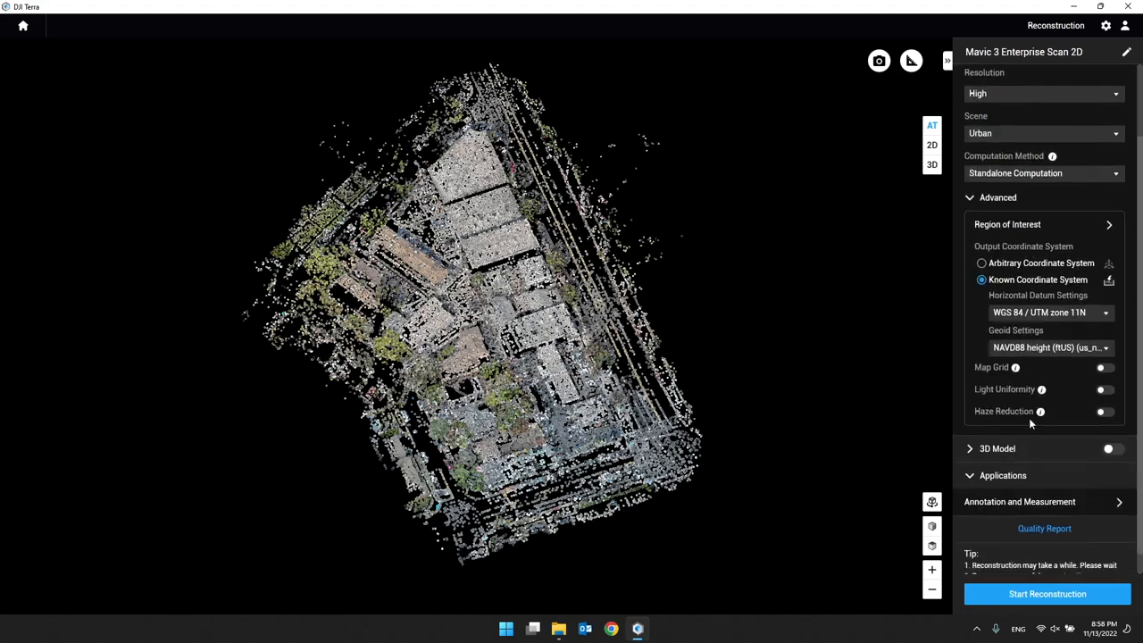
scroll(1062, 383, up, 2)
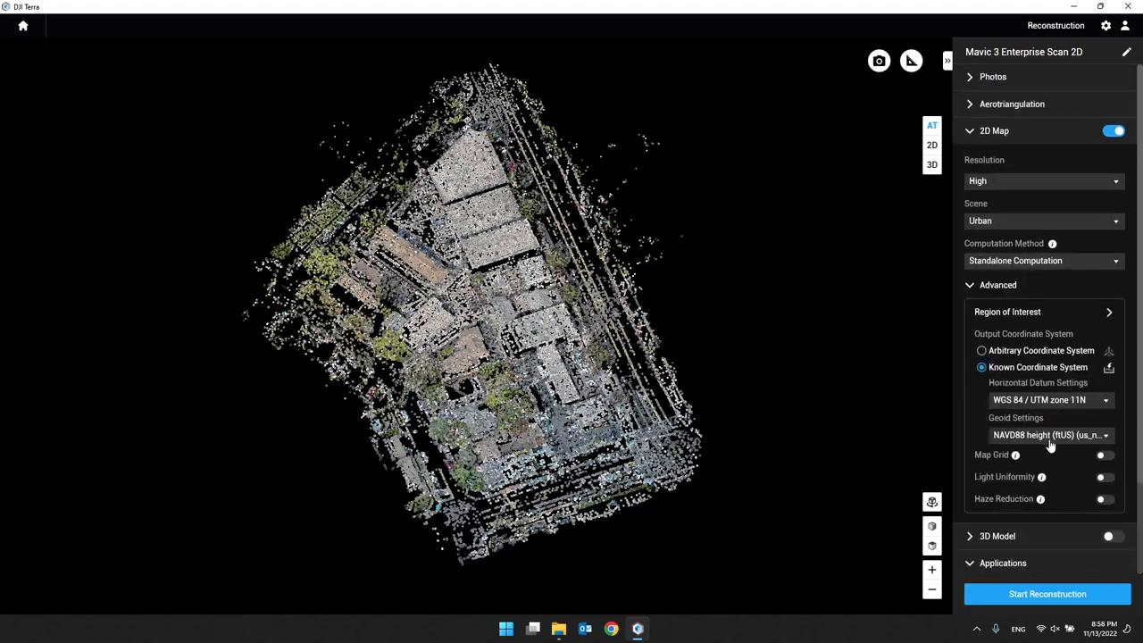
click(1041, 605)
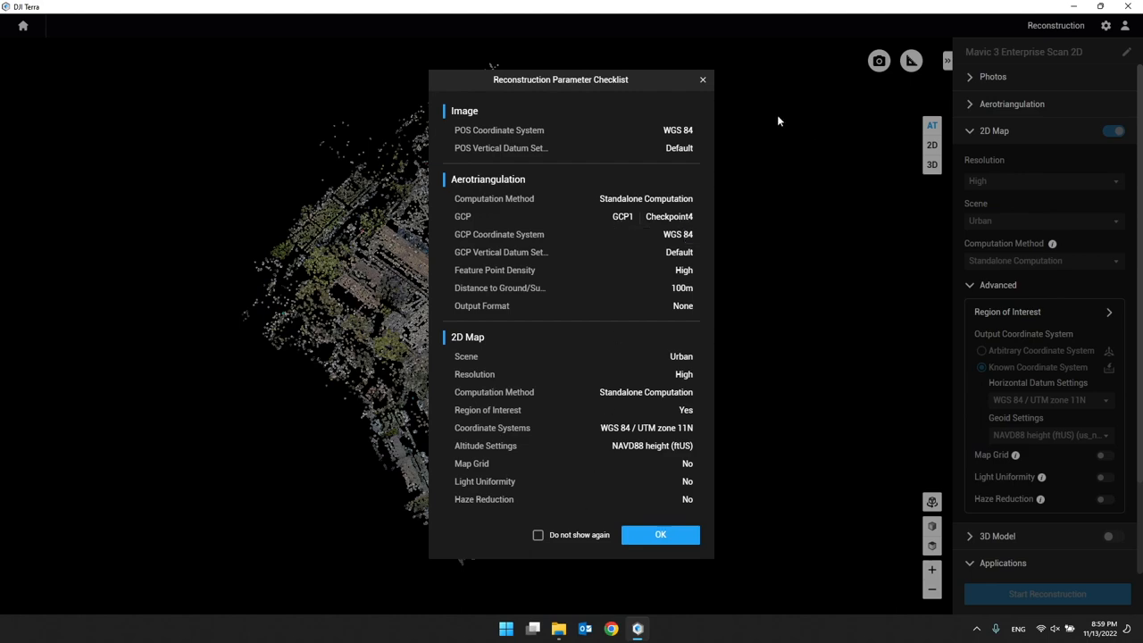
click(704, 81)
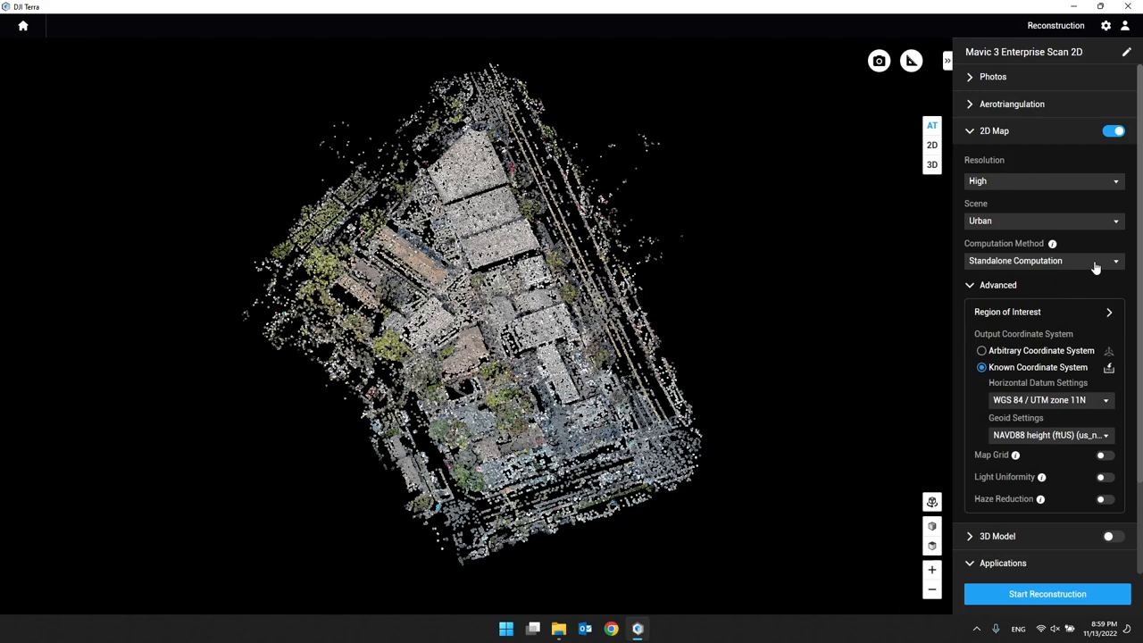
Step: Change Point 03 from GCP to Checkpoint in GCP Management, and return to the reconstruction settings
click(978, 109)
click(1018, 237)
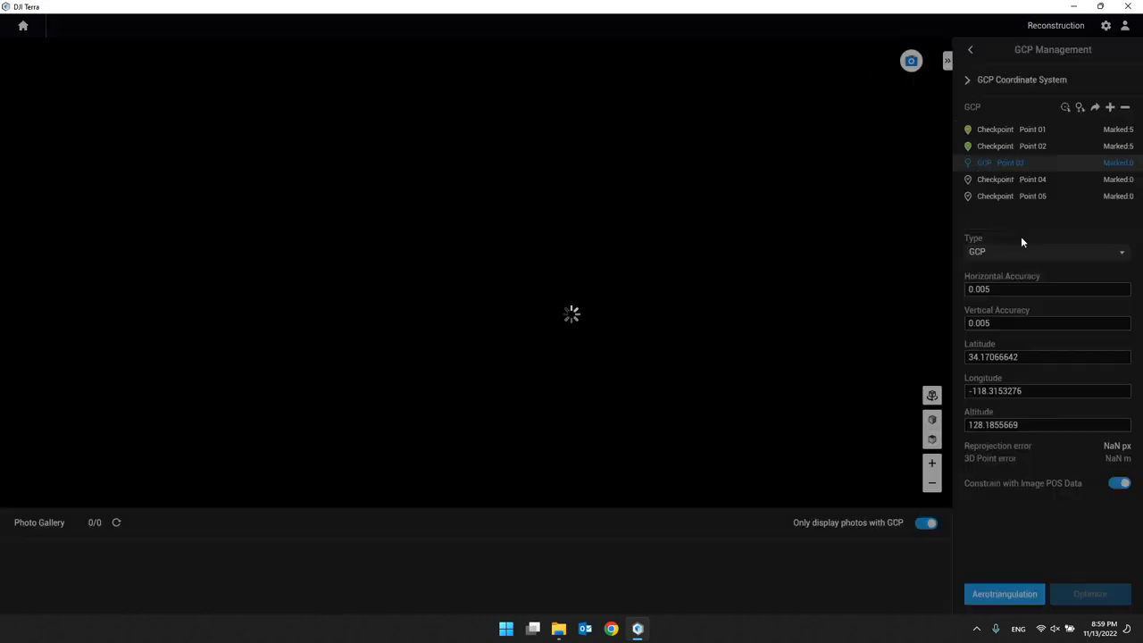
click(997, 163)
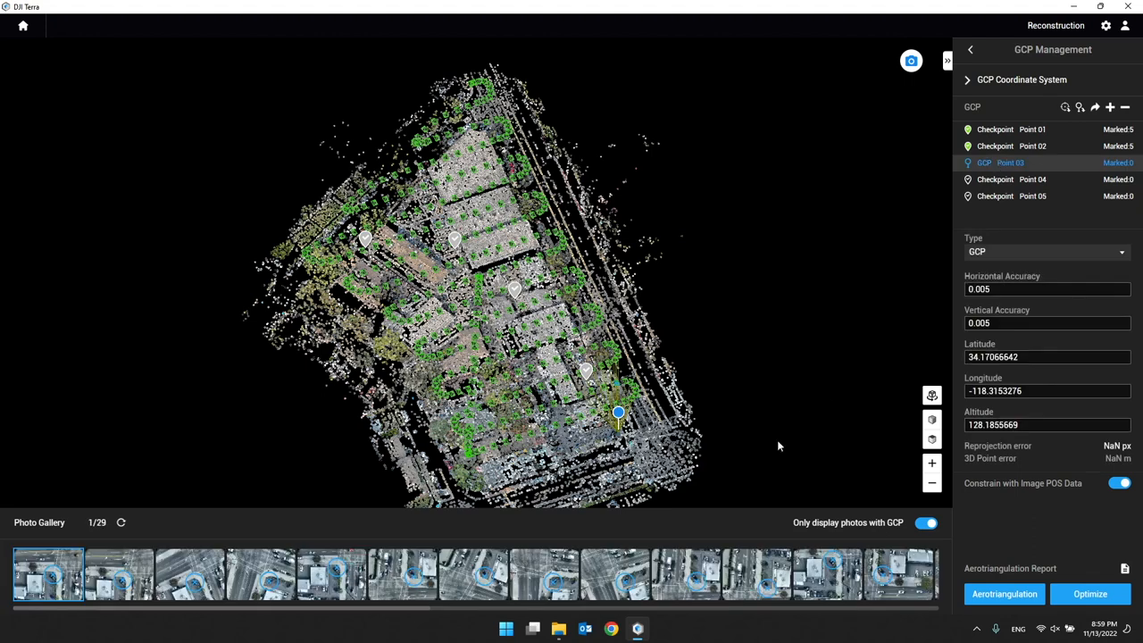
click(1052, 253)
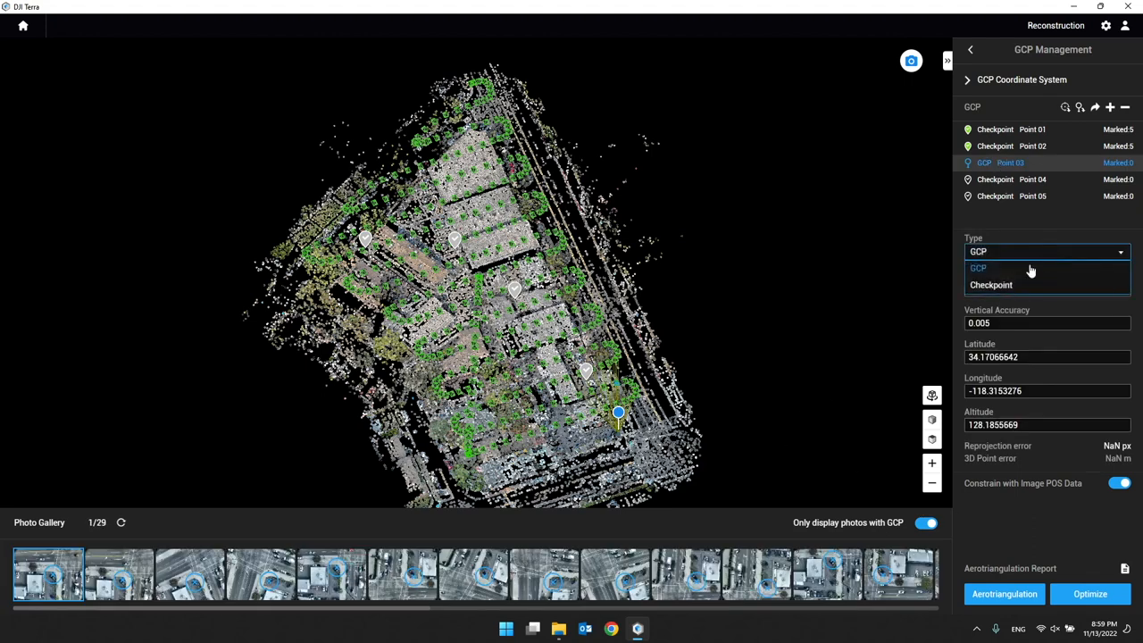
click(1014, 284)
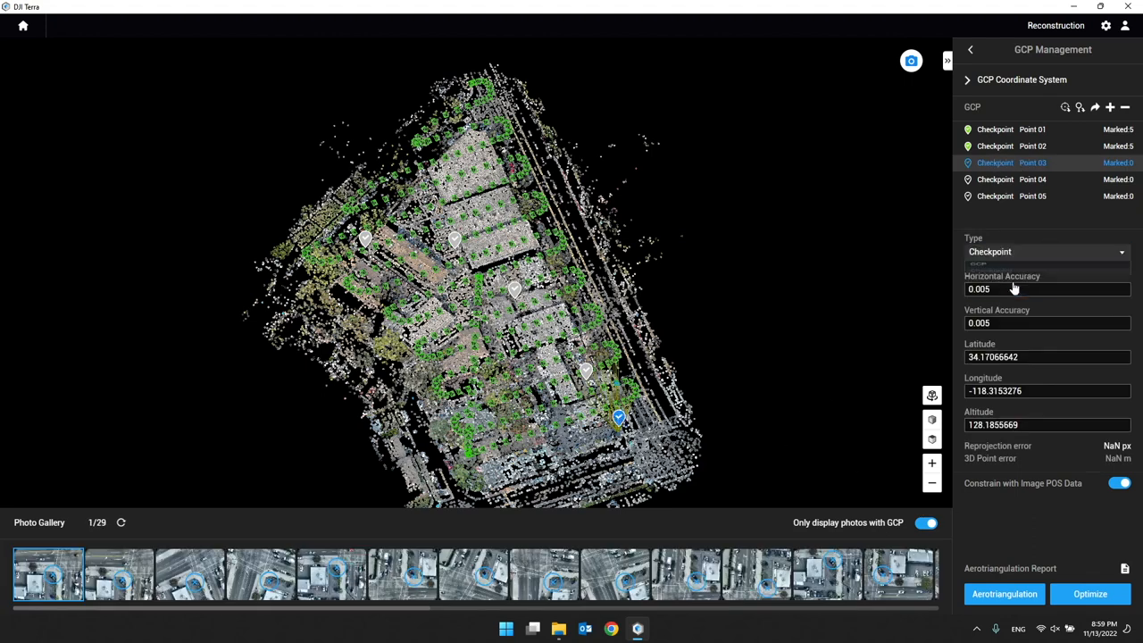
click(973, 51)
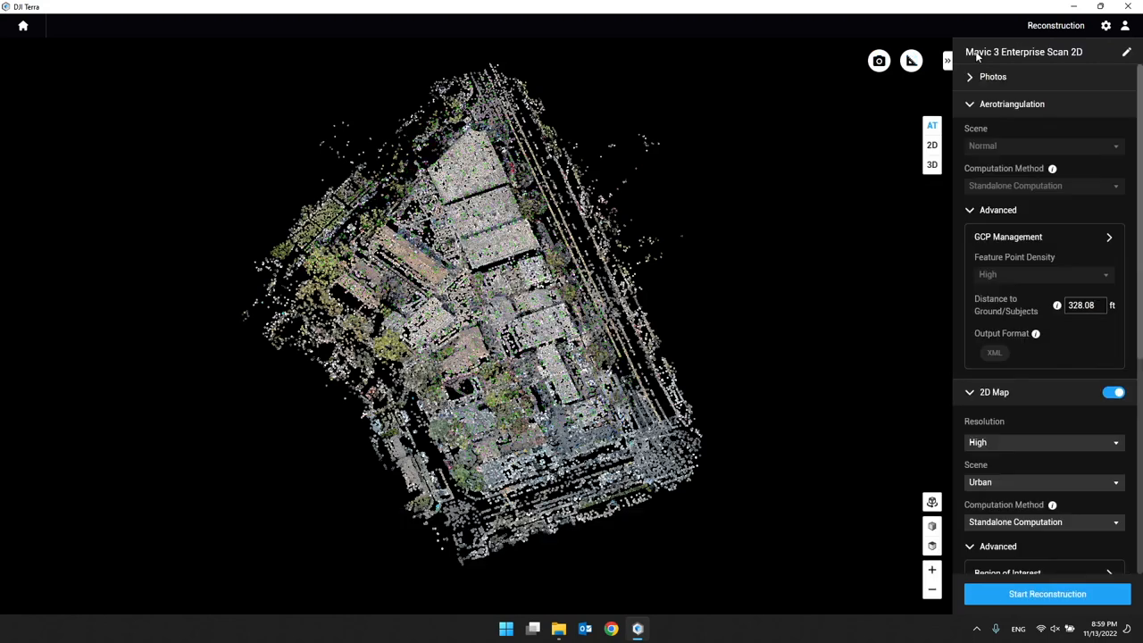
Step: Review the Reconstruction Parameter Checklist, close it without starting, and check the 2D map's output coordinate settings
click(1040, 595)
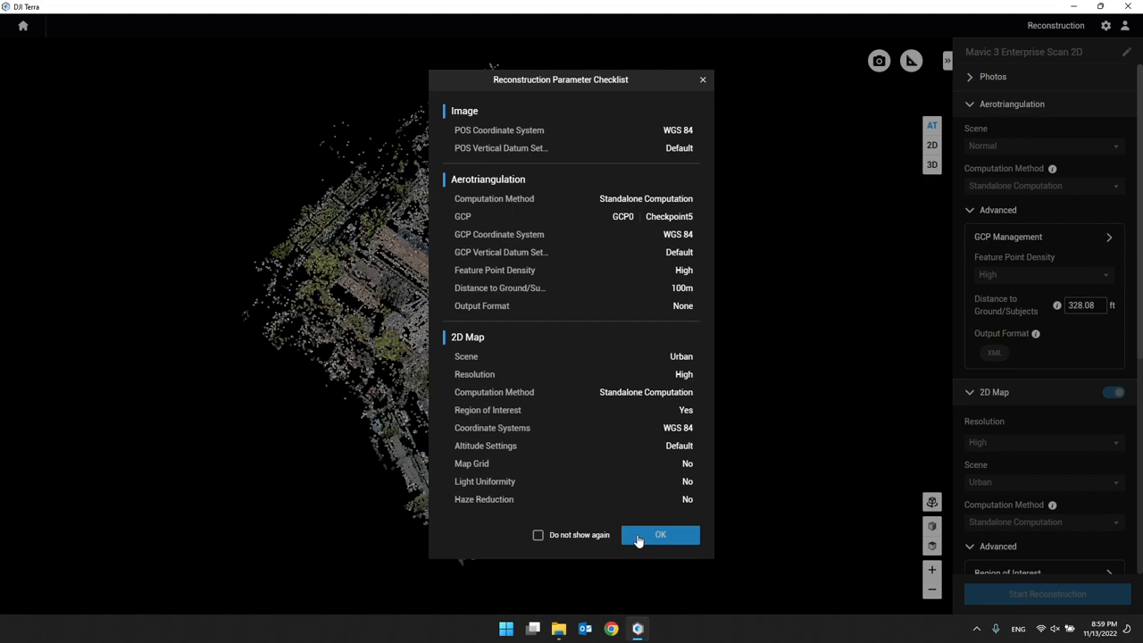
click(704, 79)
click(971, 105)
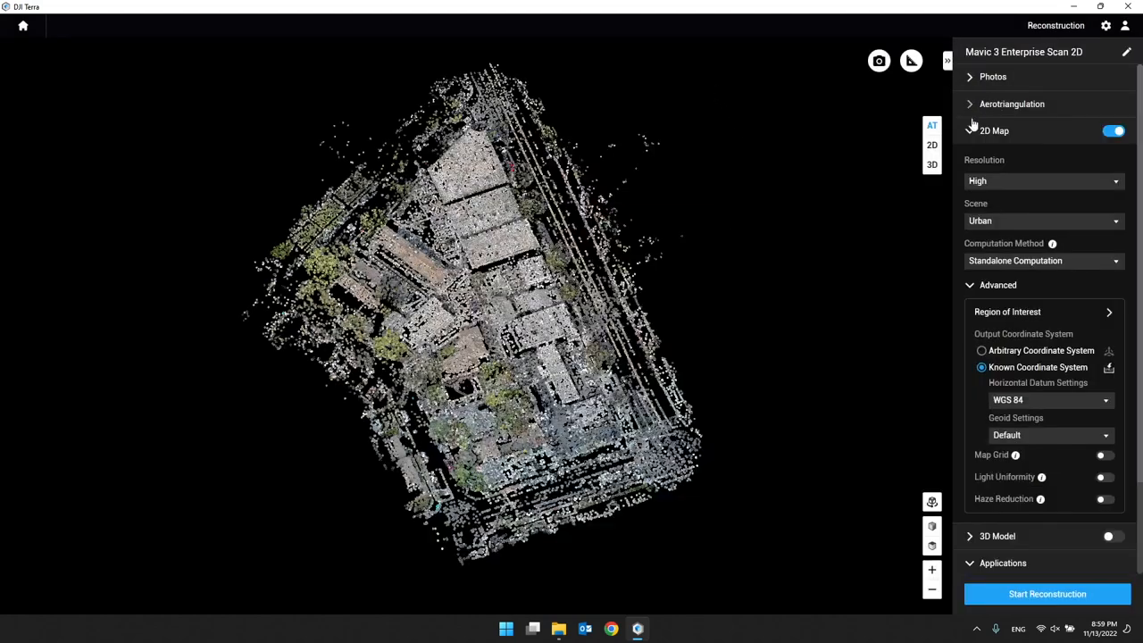
click(971, 131)
Step: Open the Burbank M3E Office reconstruction mission and switch its base map to Regular
click(23, 25)
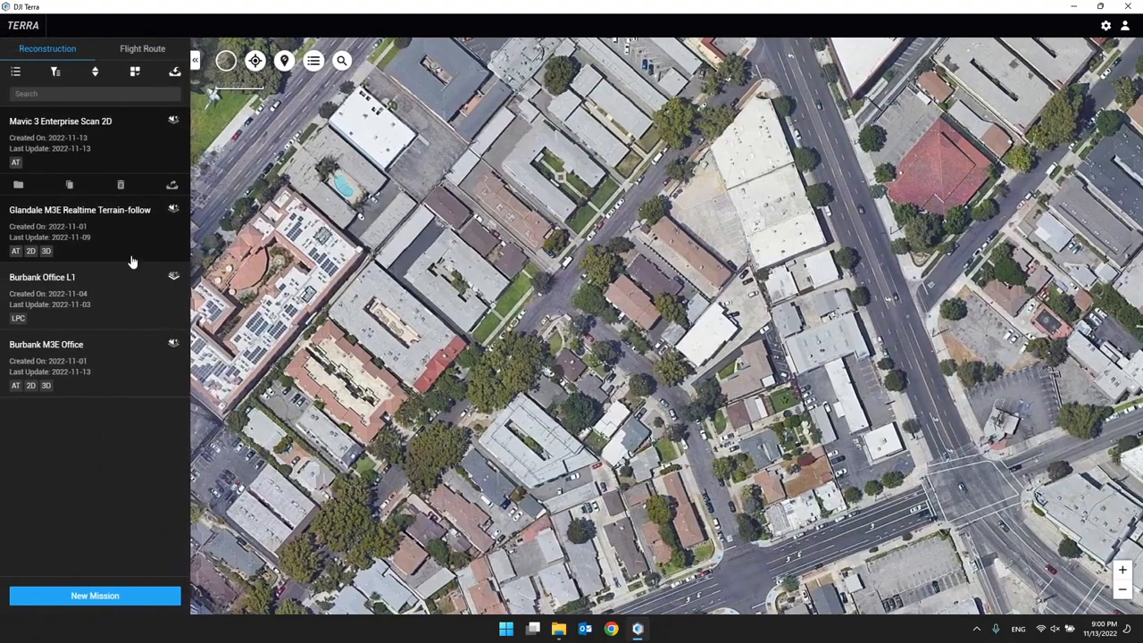
click(173, 352)
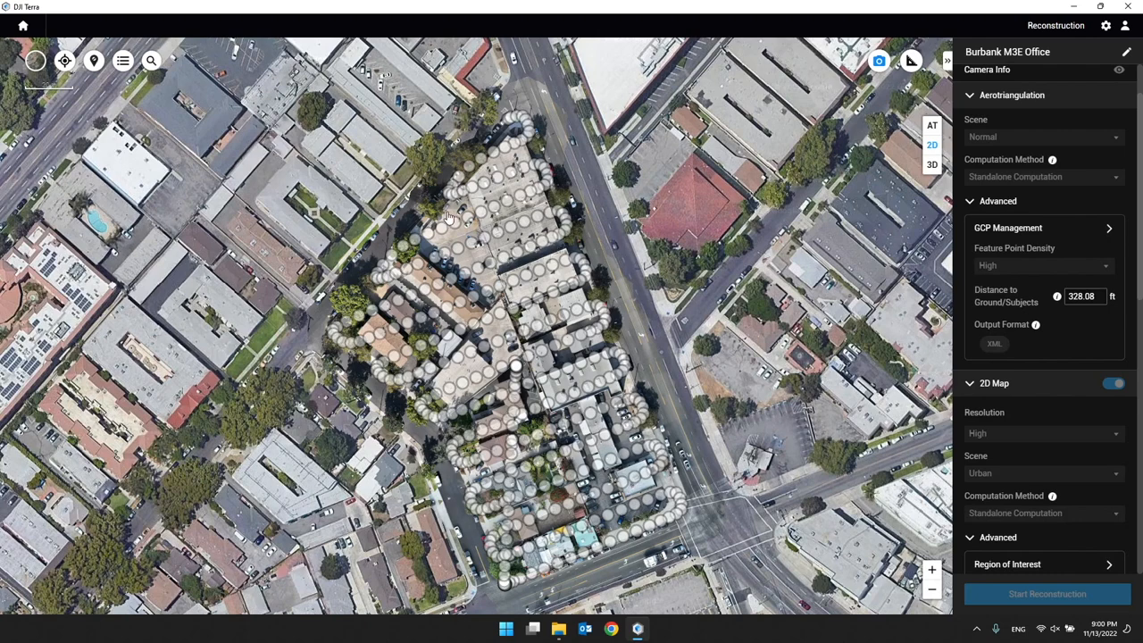
mouse_move(55, 110)
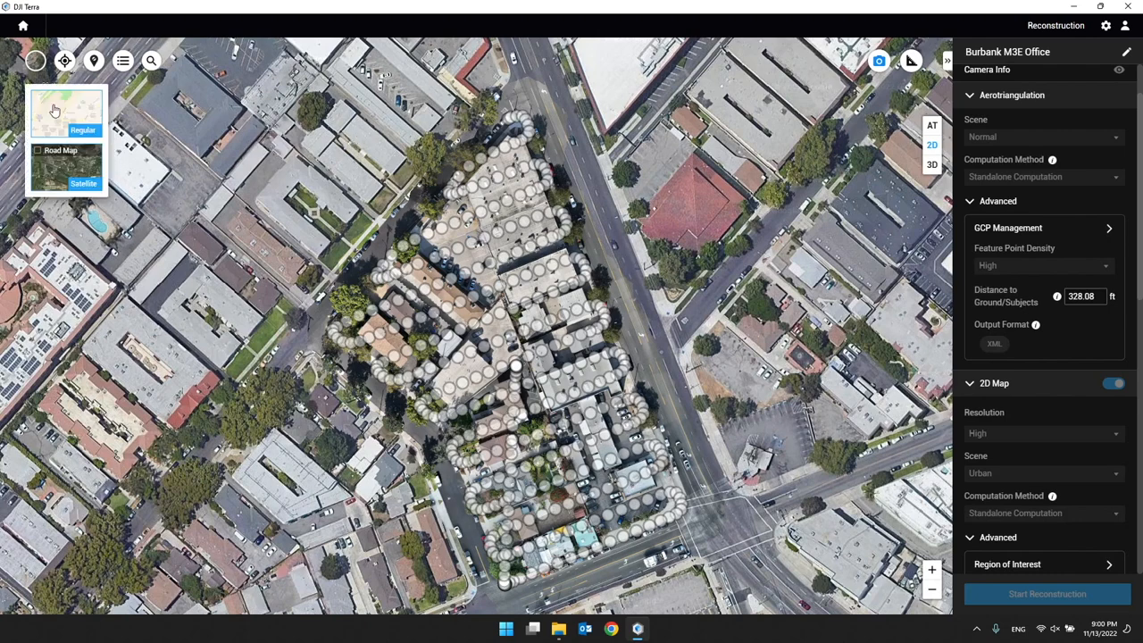
click(59, 113)
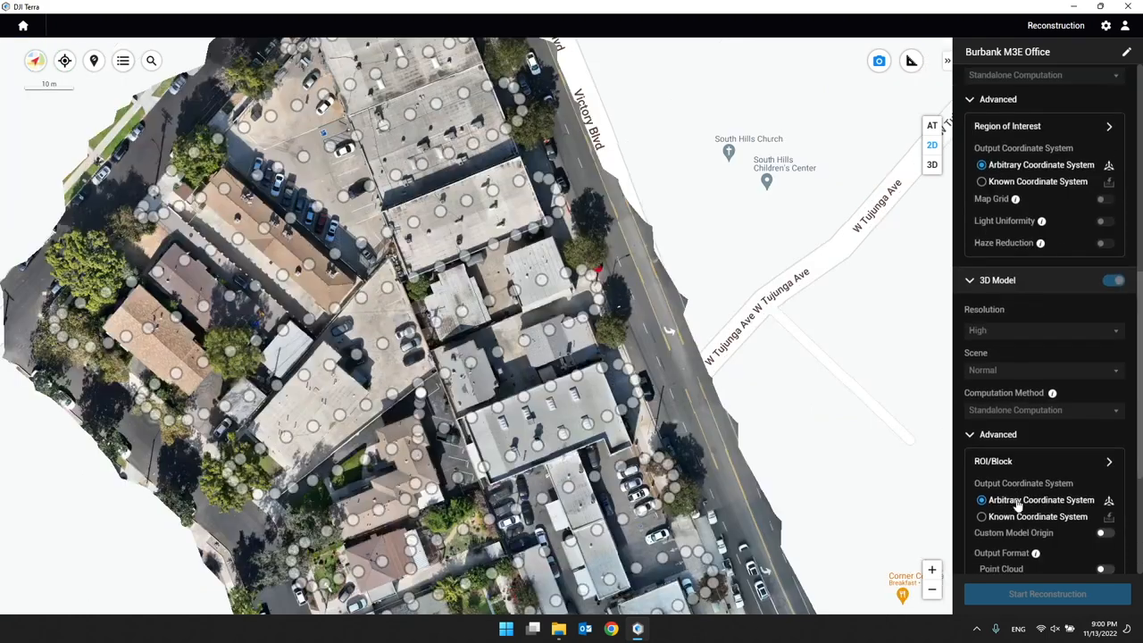
Step: Open the mission's Quality Report and examine the aerotriangulation results, including checkpoint errors, RTK status and camera calibration
scroll(1017, 505, down, 3)
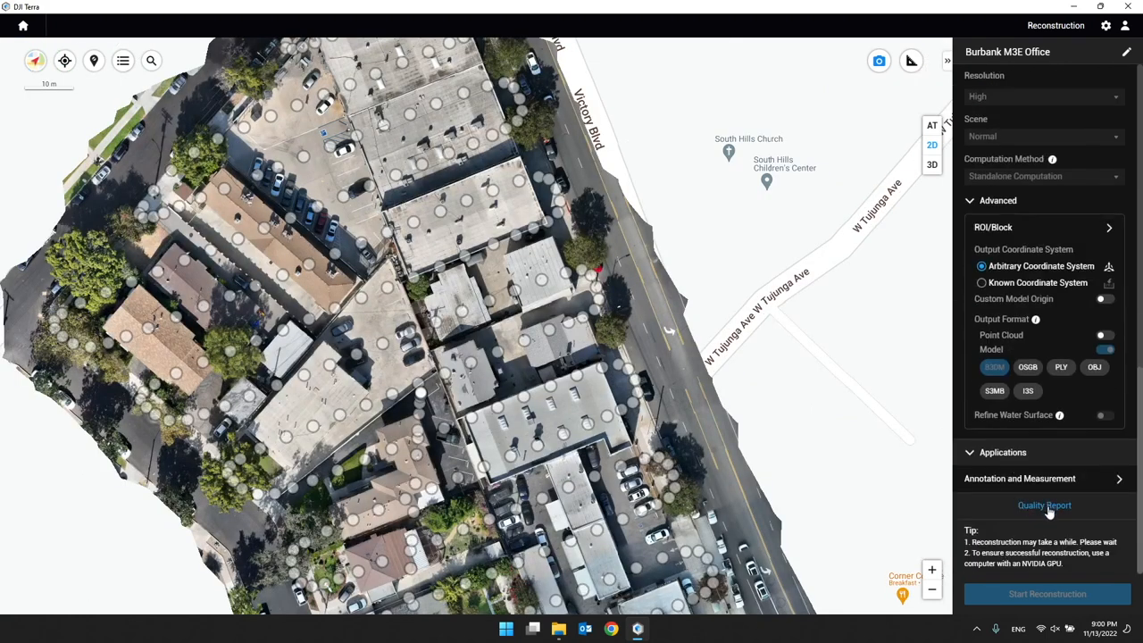
click(1049, 506)
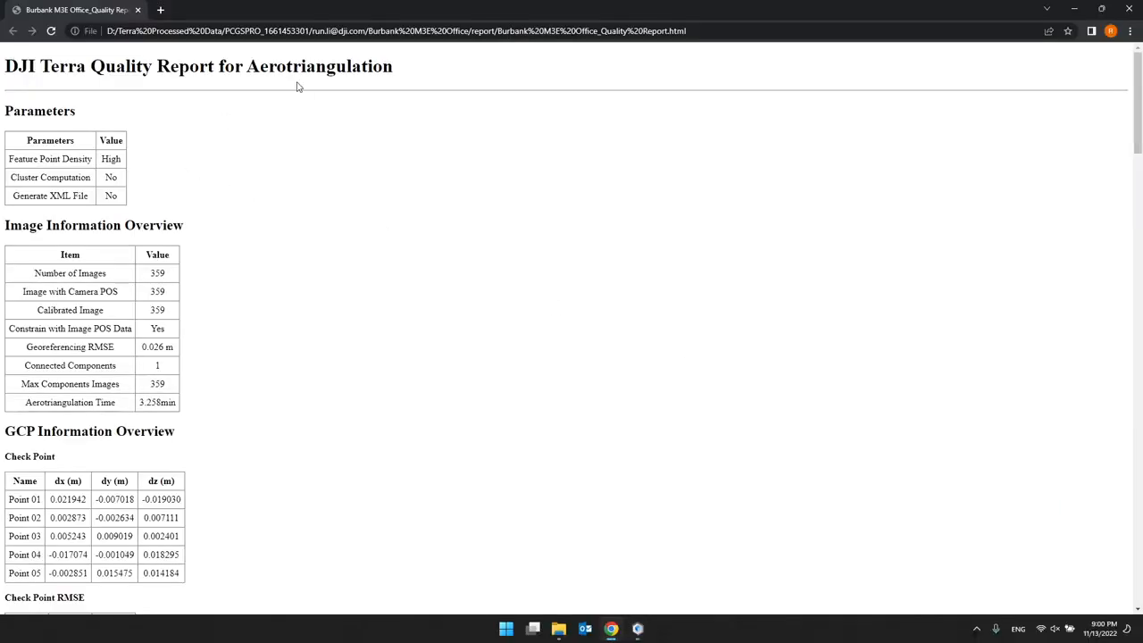
scroll(302, 304, down, 5)
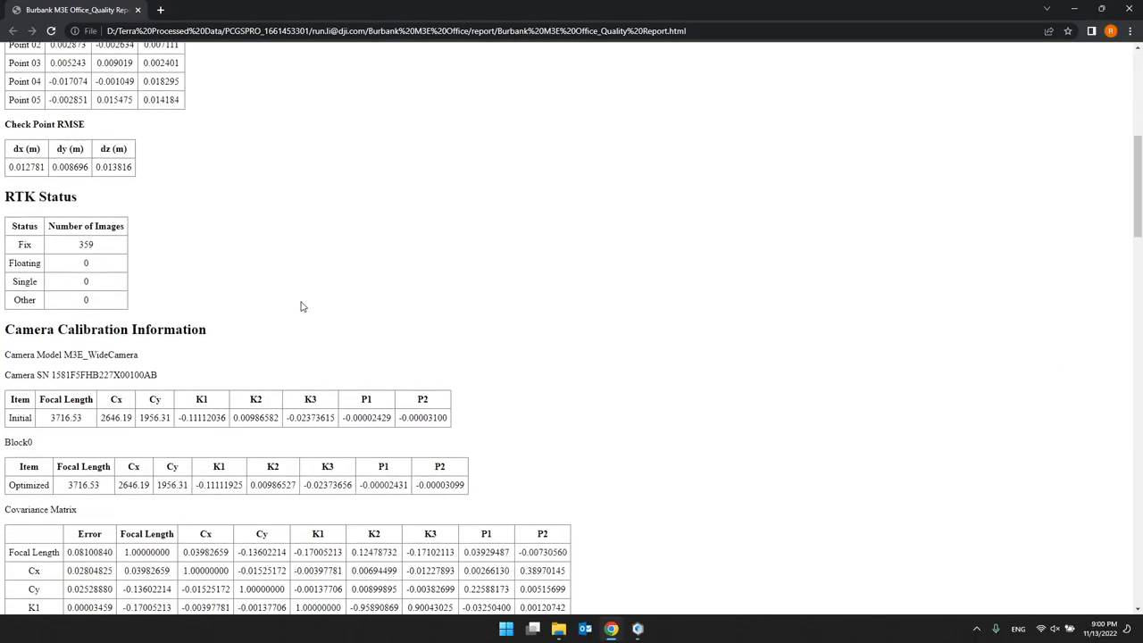
scroll(302, 306, down, 4)
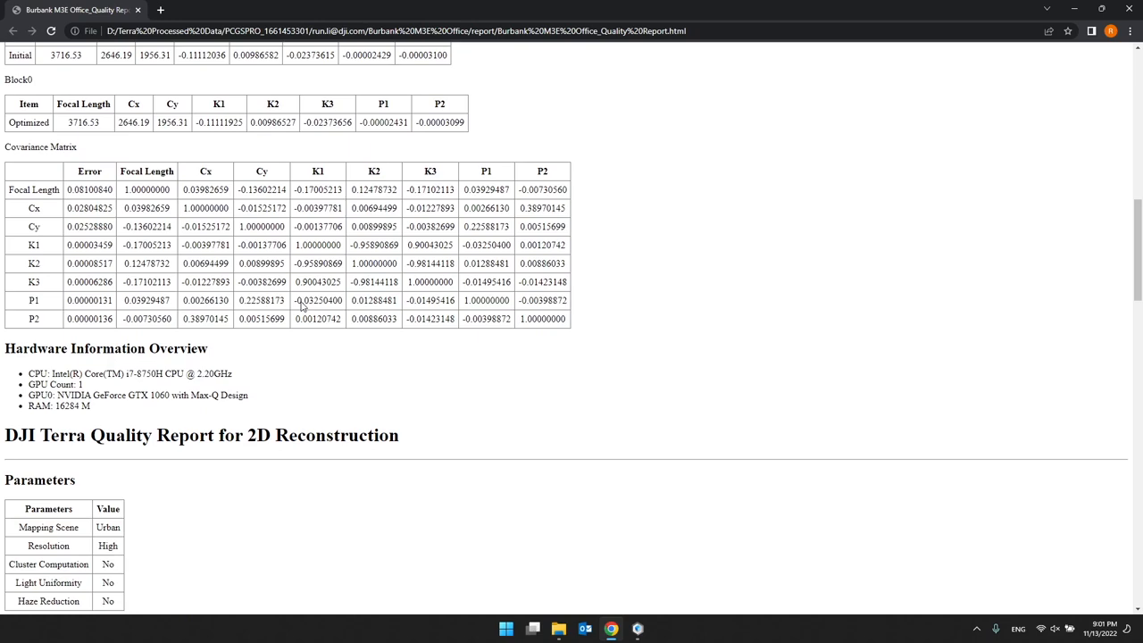
scroll(282, 437, down, 2)
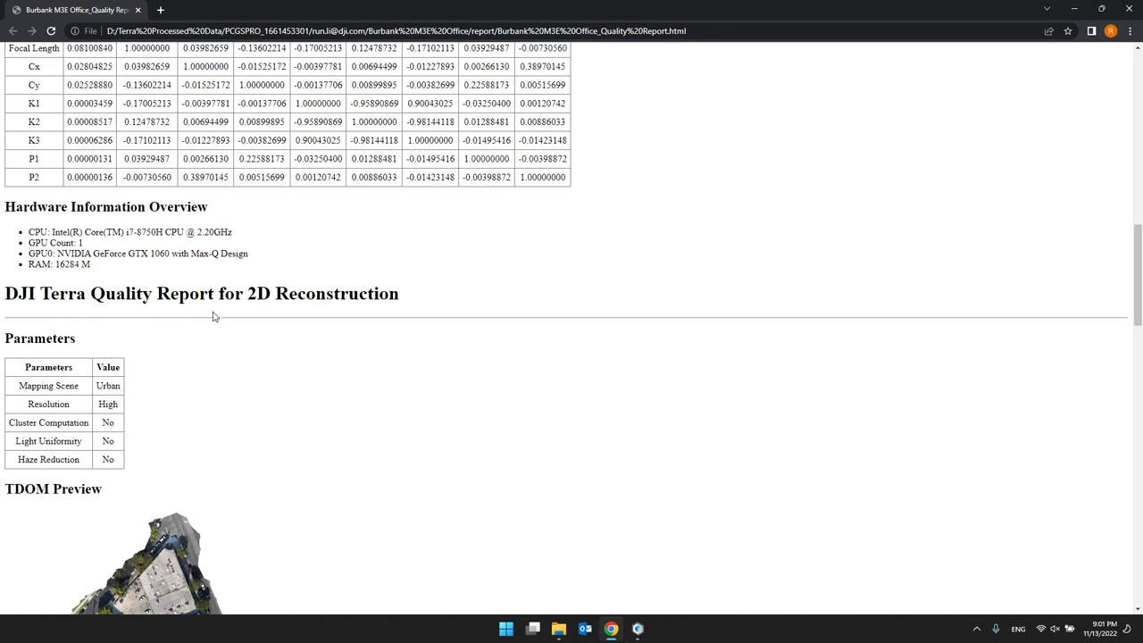
Step: Enlarge the report and examine the 2D reconstruction parameters and the TDOM preview
scroll(286, 347, down, 3)
ctrl+scroll(285, 348, up, 5)
scroll(286, 347, up, 2)
scroll(285, 348, up, 1)
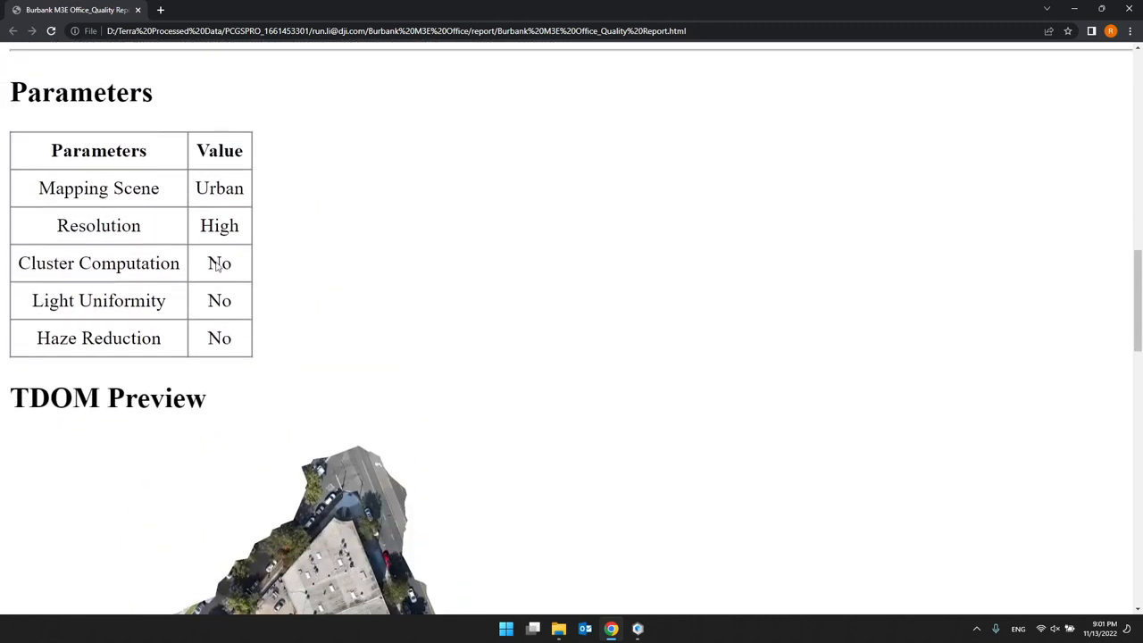
scroll(214, 243, down, 2)
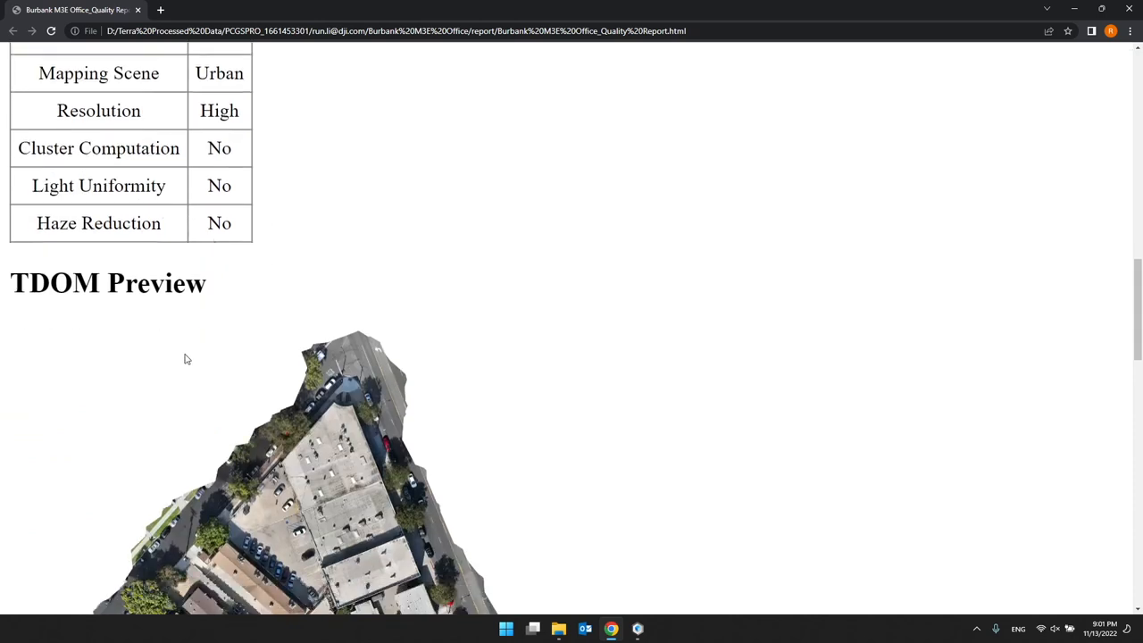
scroll(183, 360, down, 1)
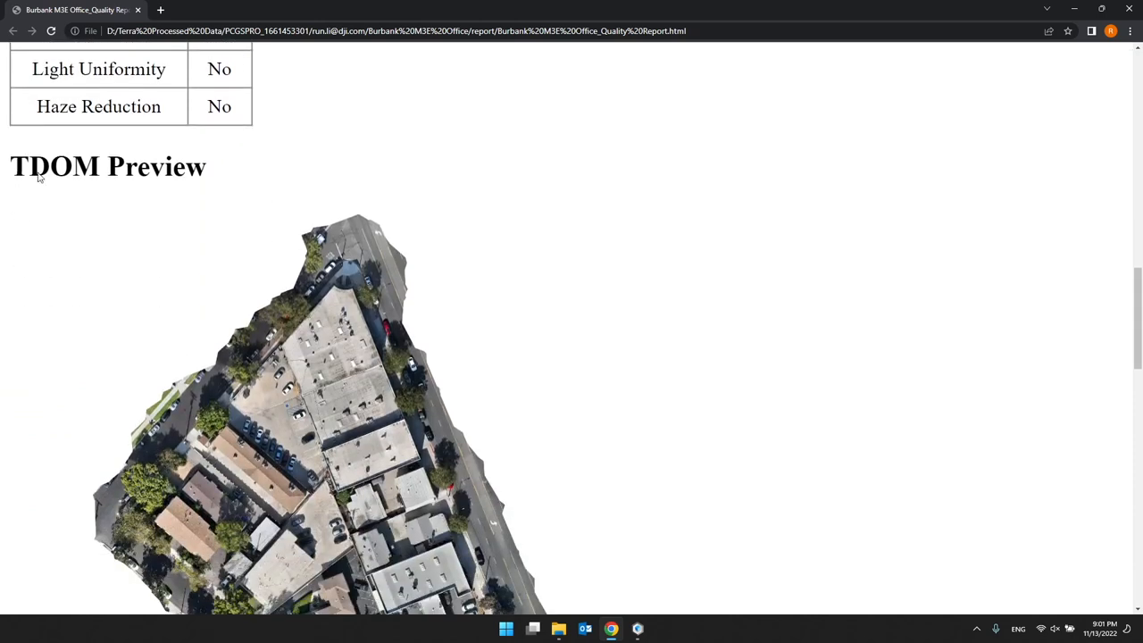
scroll(84, 191, down, 2)
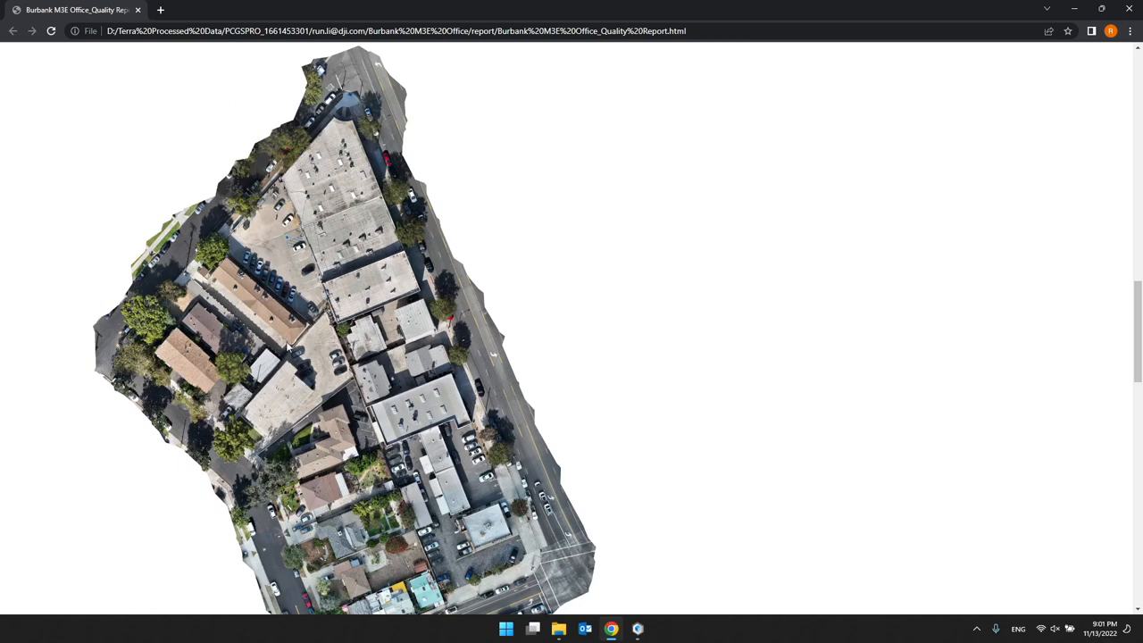
Step: Read the Map Information Overview and Performance Overview tables in the 2D reconstruction report
scroll(375, 449, down, 4)
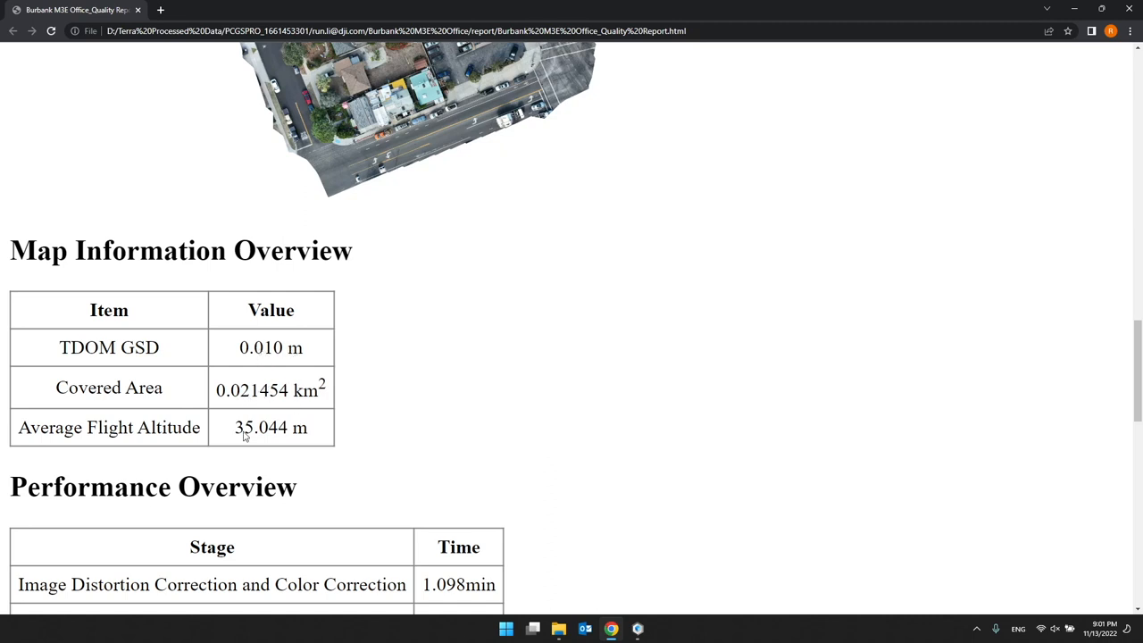
scroll(263, 440, down, 1)
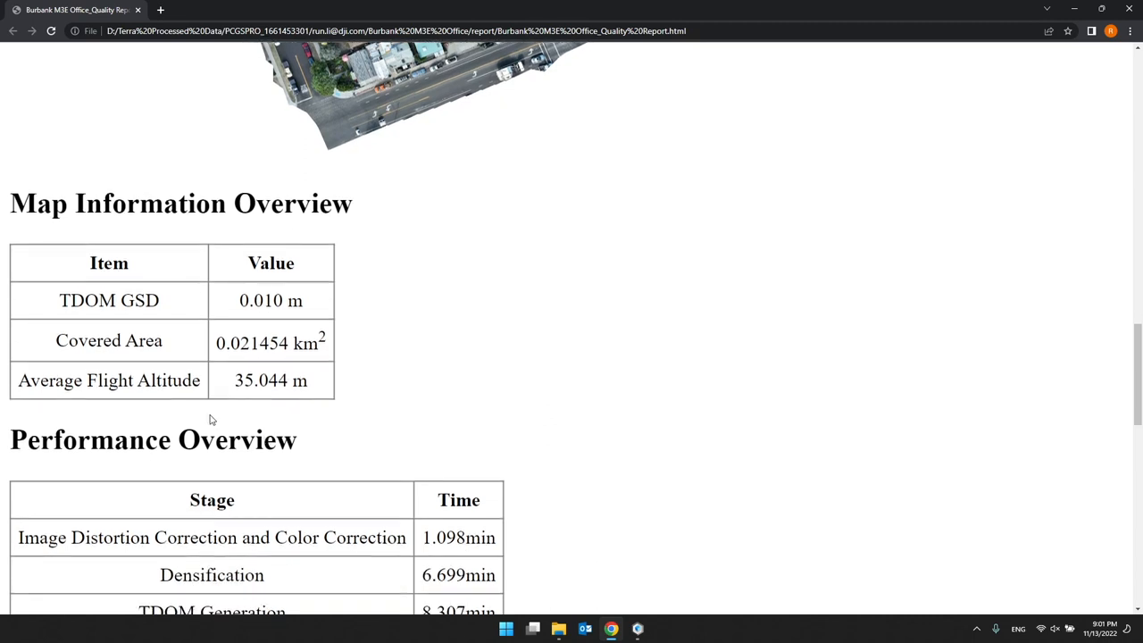
scroll(212, 418, down, 2)
scroll(211, 421, down, 1)
scroll(212, 421, down, 1)
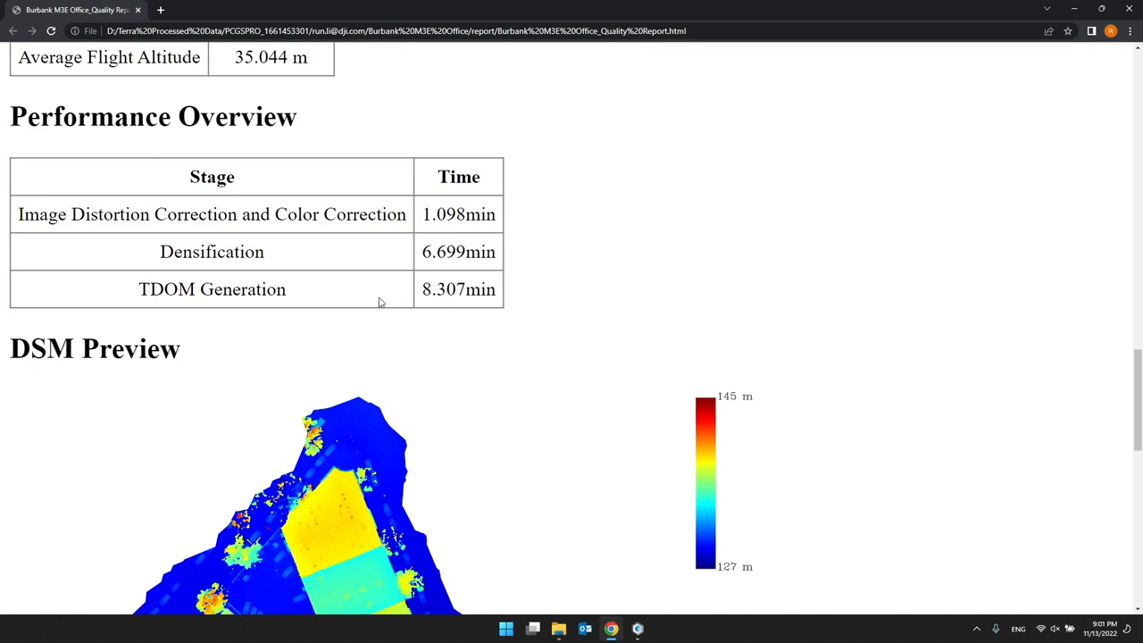
scroll(409, 291, down, 1)
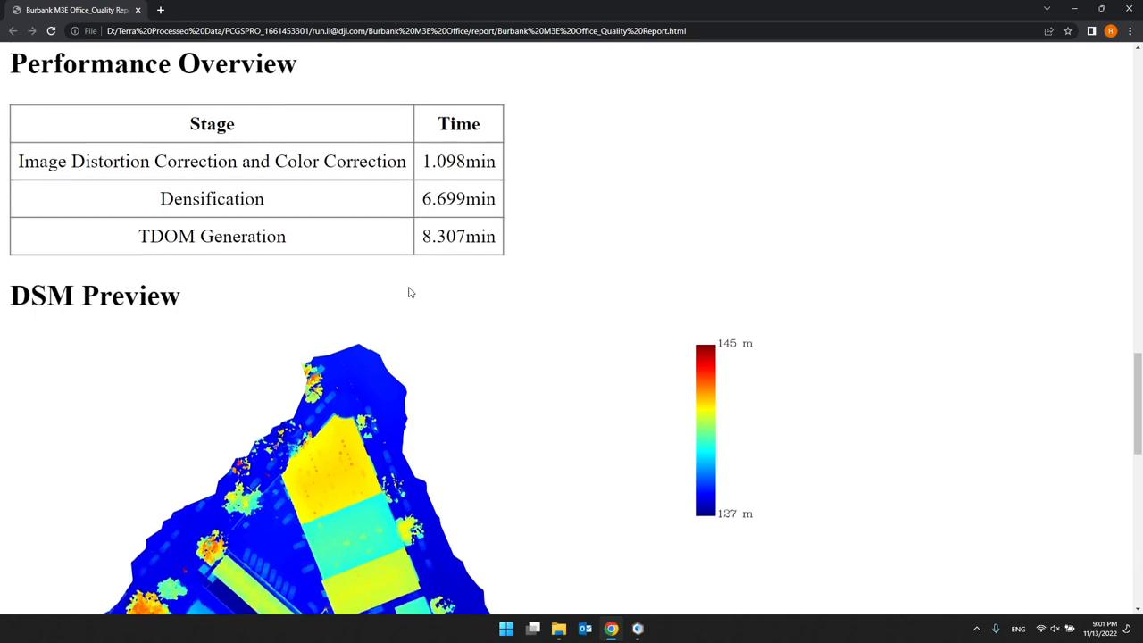
Step: Examine the DSM preview and its elevation colour scale in the 2D reconstruction report
scroll(352, 327, down, 3)
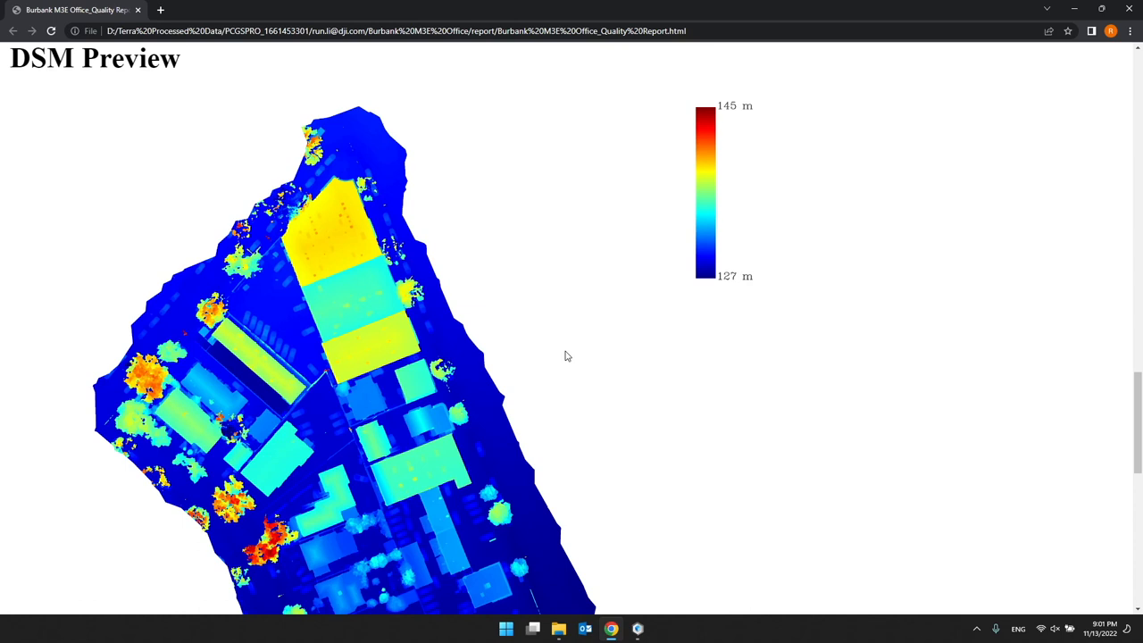
scroll(565, 355, down, 1)
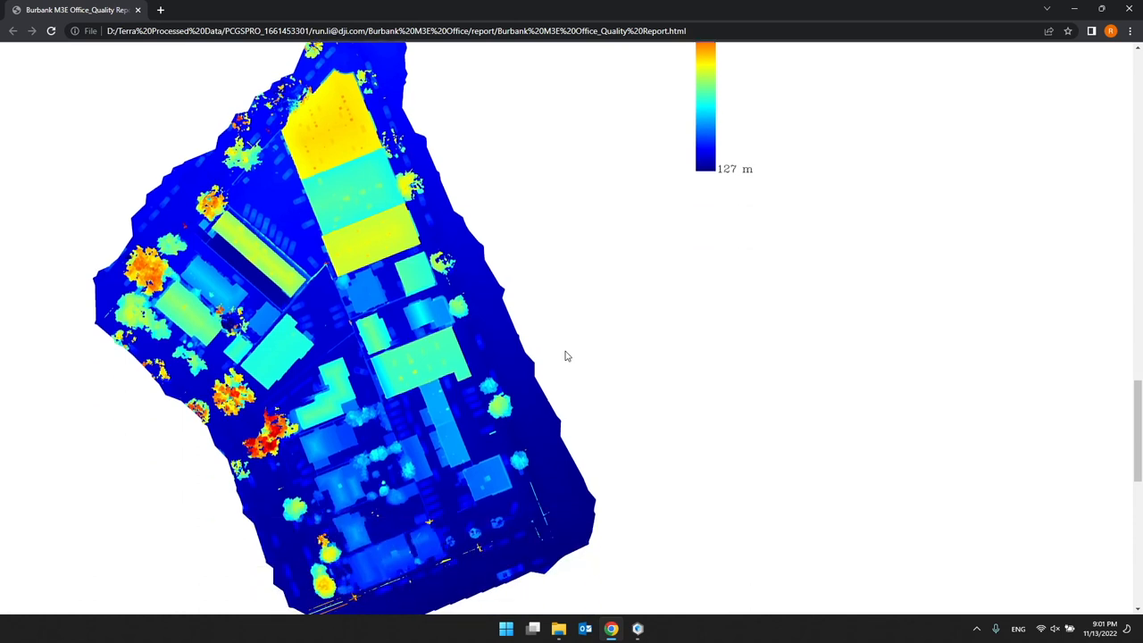
scroll(561, 409, down, 2)
scroll(531, 503, up, 1)
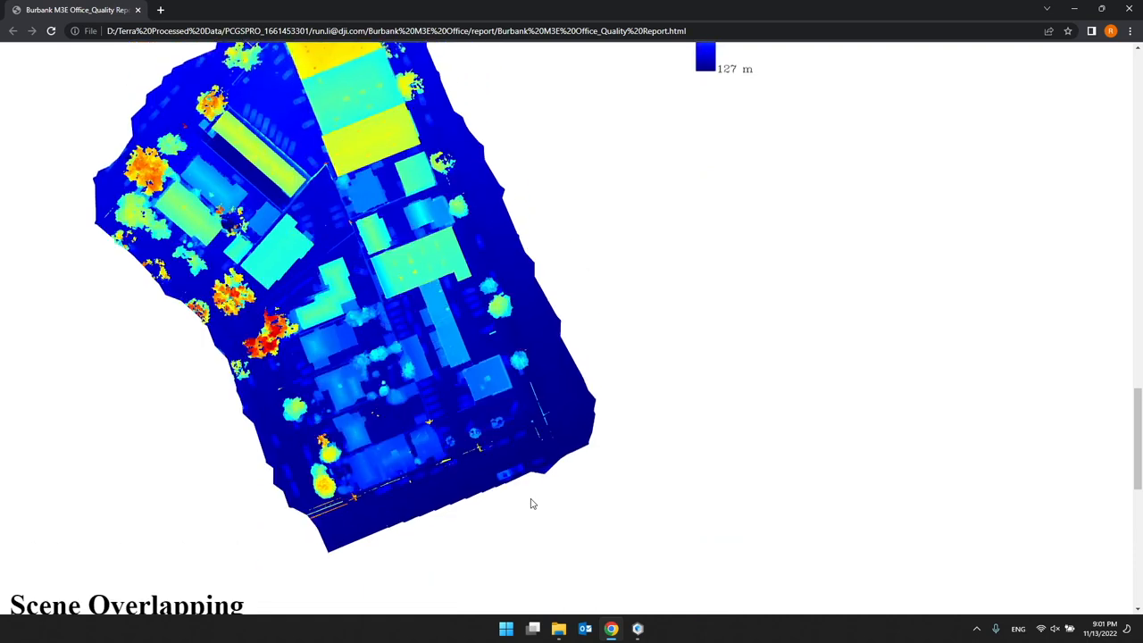
scroll(400, 230, up, 2)
scroll(357, 226, up, 1)
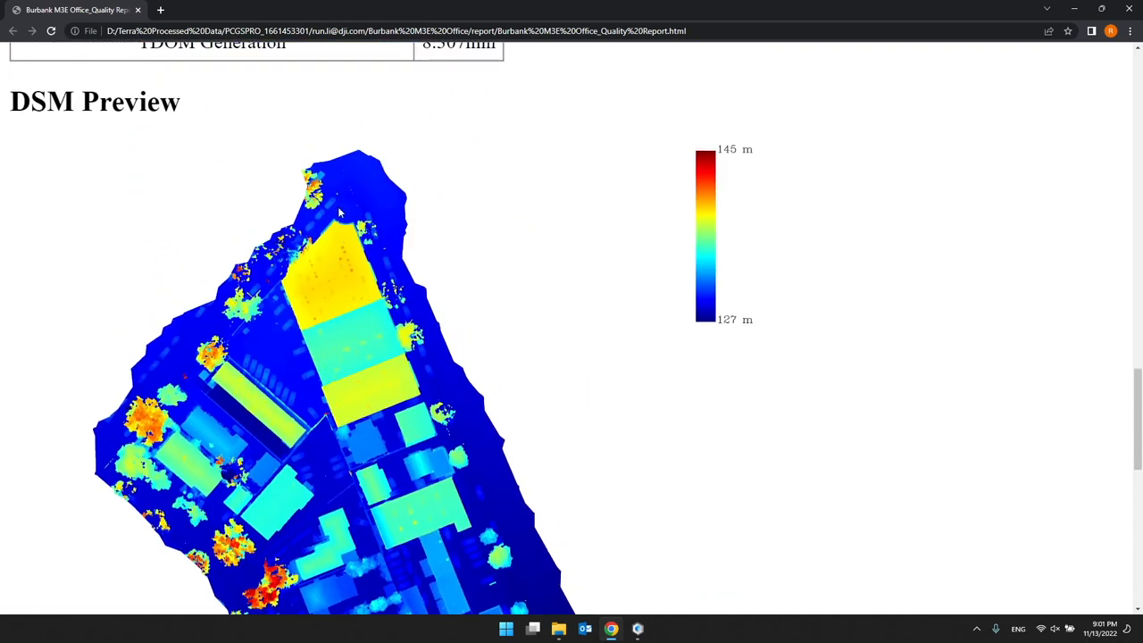
Step: Examine the Scene Overlapping map in the 2D reconstruction report, comparing its centre and edges with the colour scale
scroll(286, 420, down, 6)
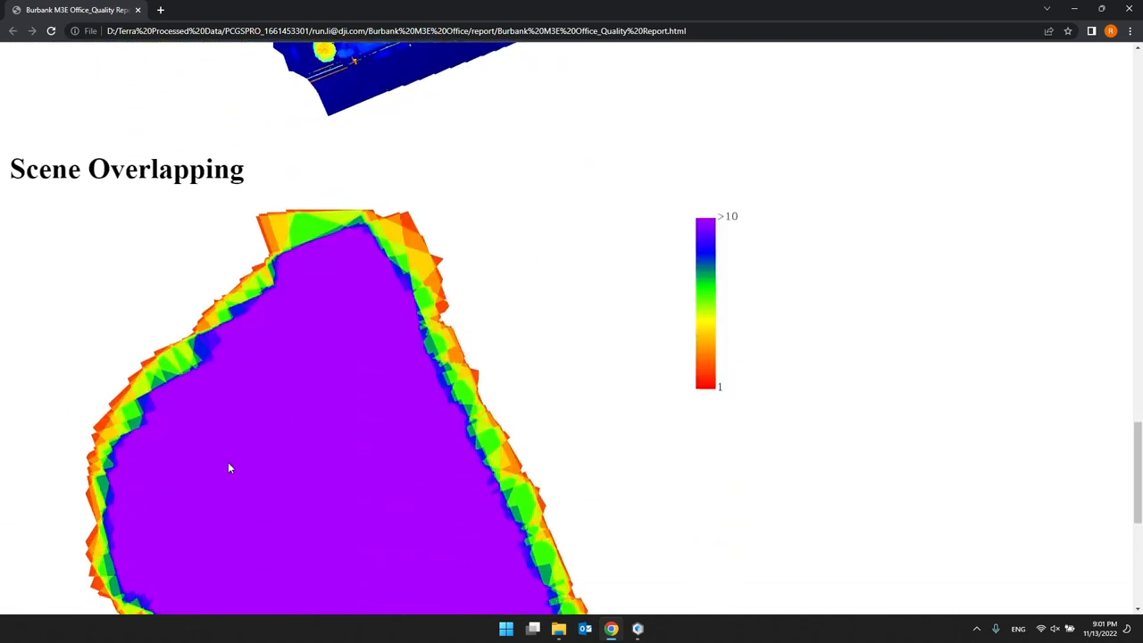
scroll(229, 463, down, 3)
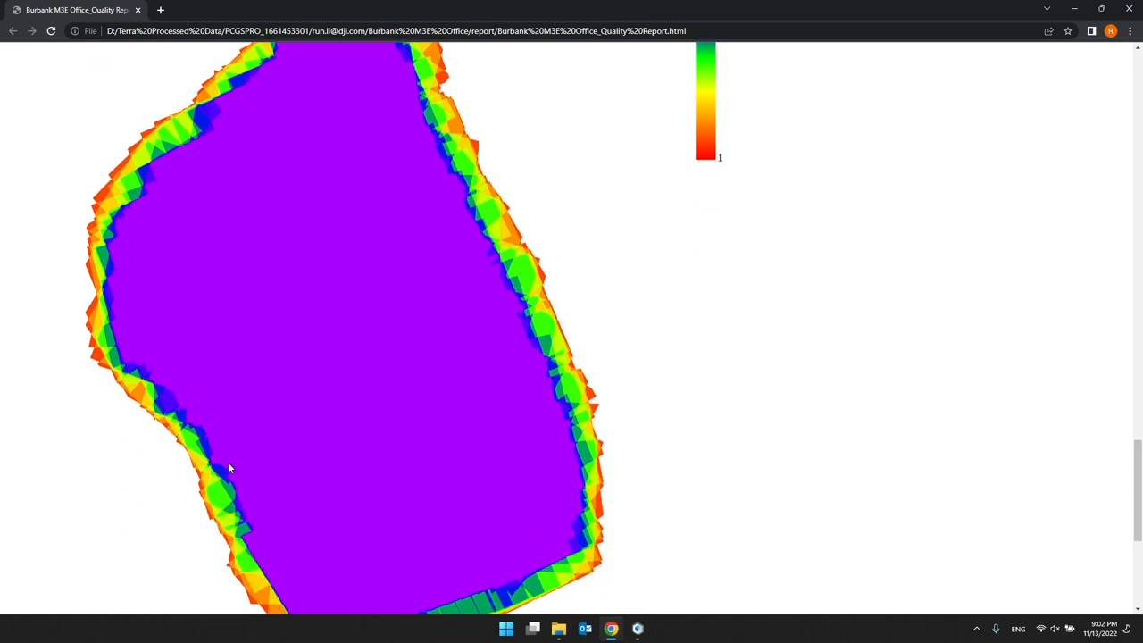
scroll(304, 418, up, 2)
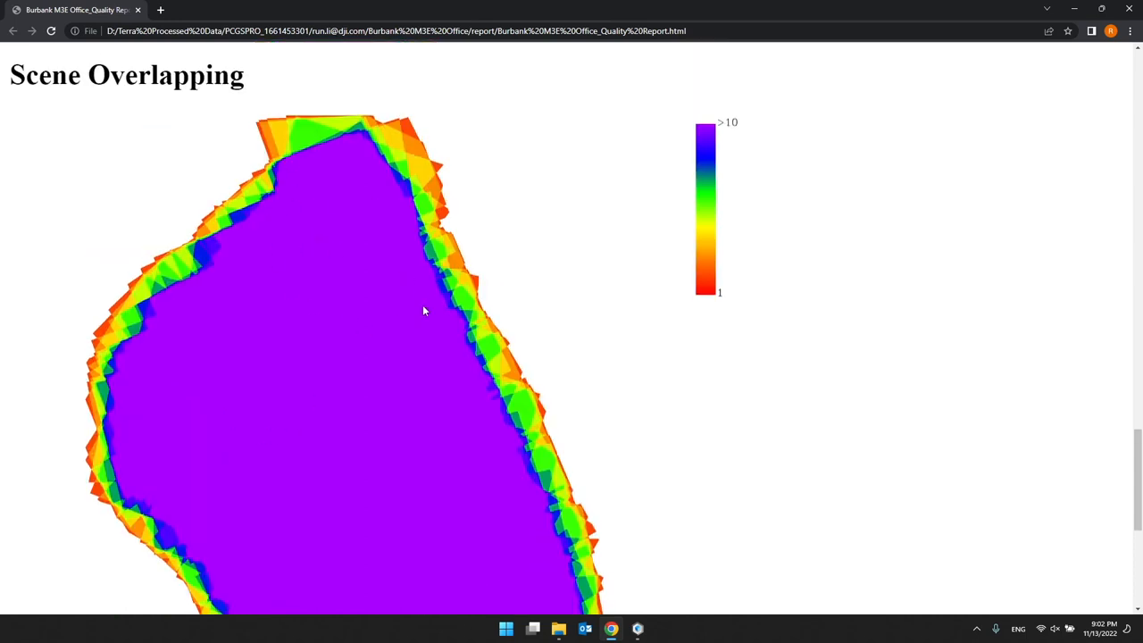
scroll(317, 304, down, 2)
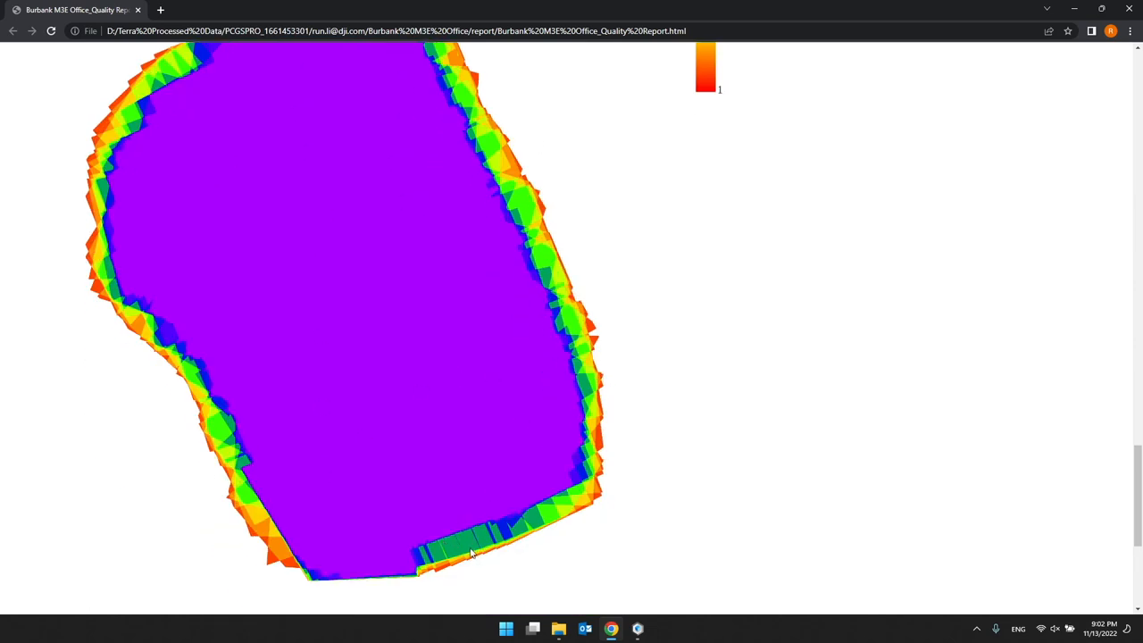
scroll(471, 552, up, 1)
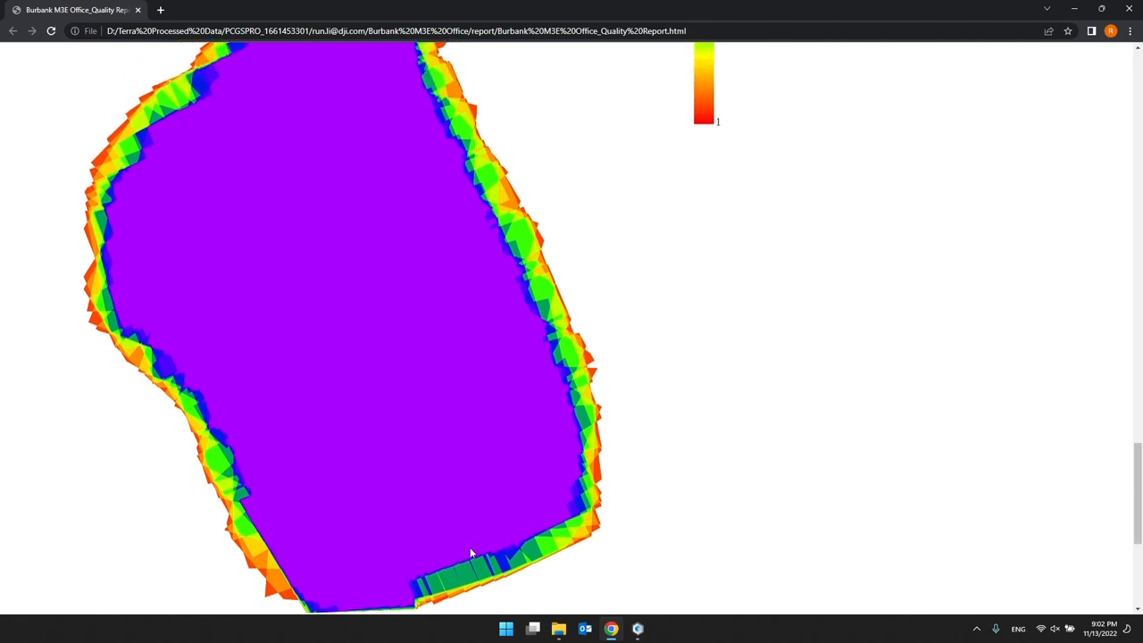
scroll(453, 398, up, 1)
scroll(453, 396, down, 2)
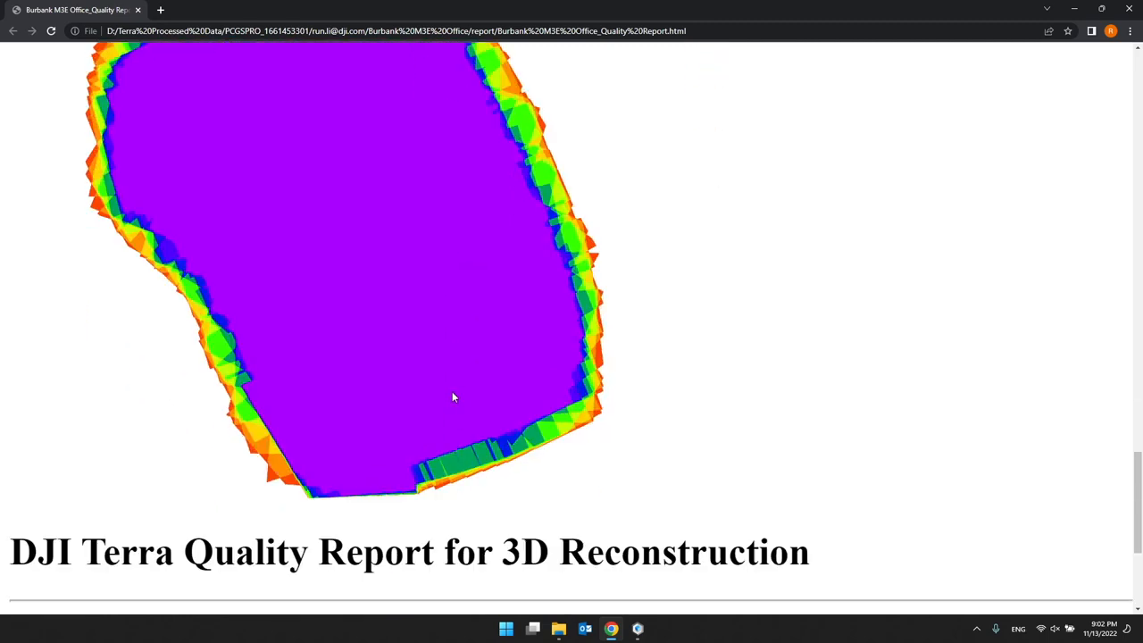
scroll(416, 243, up, 2)
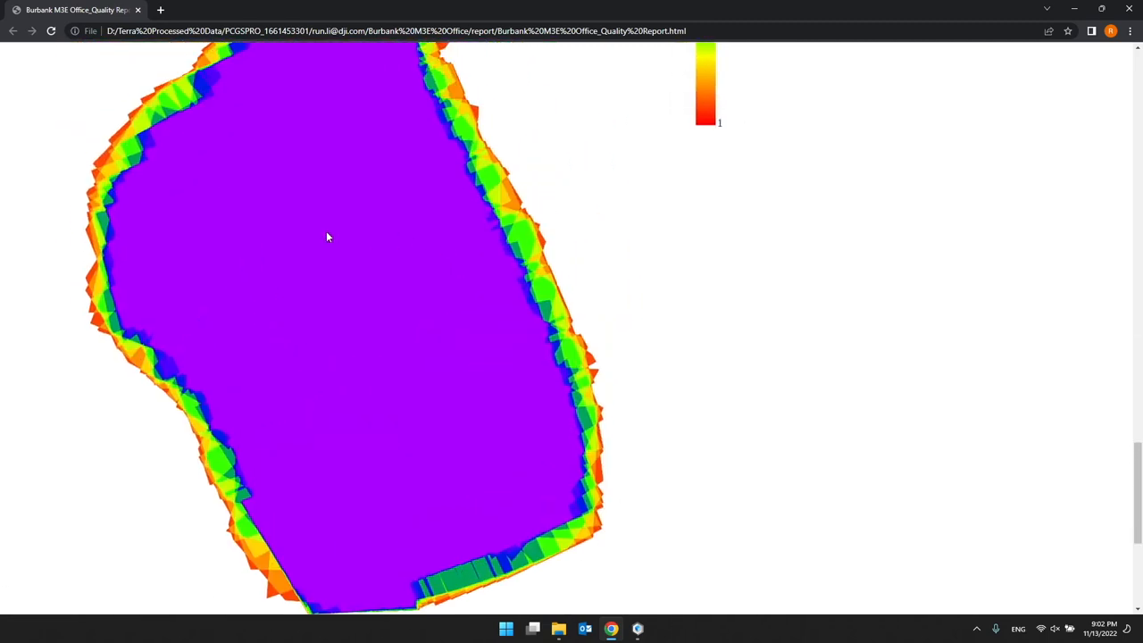
Step: Compare the TDOM preview with the Scene Overlapping map, and review the DSM preview and processing stage times in the 2D report
scroll(327, 236, up, 20)
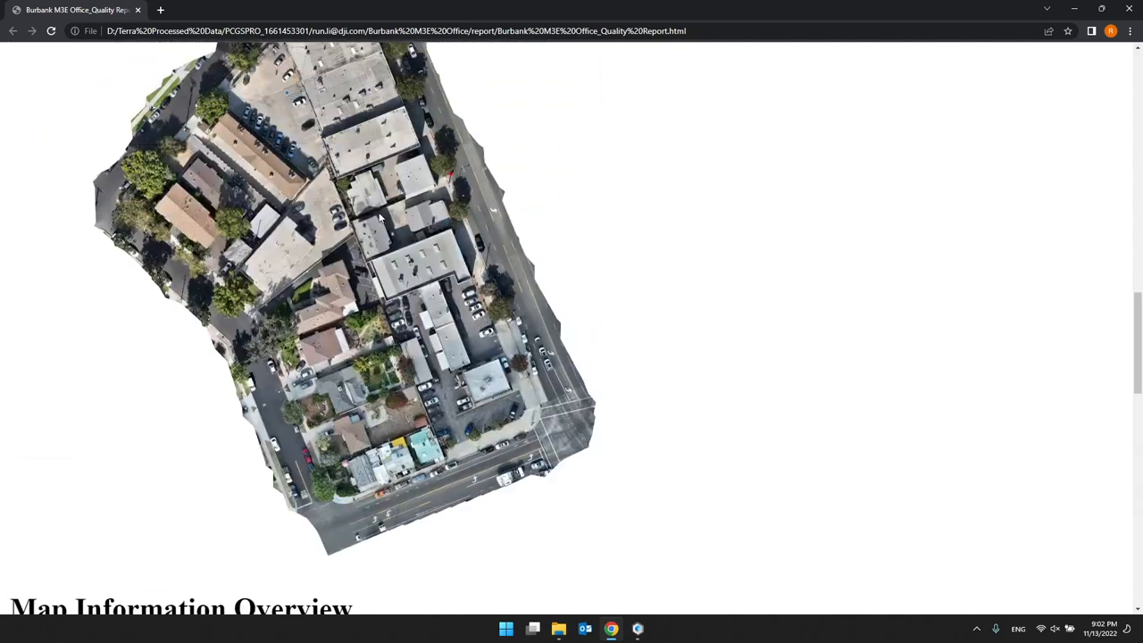
scroll(322, 334, down, 12)
scroll(319, 338, down, 12)
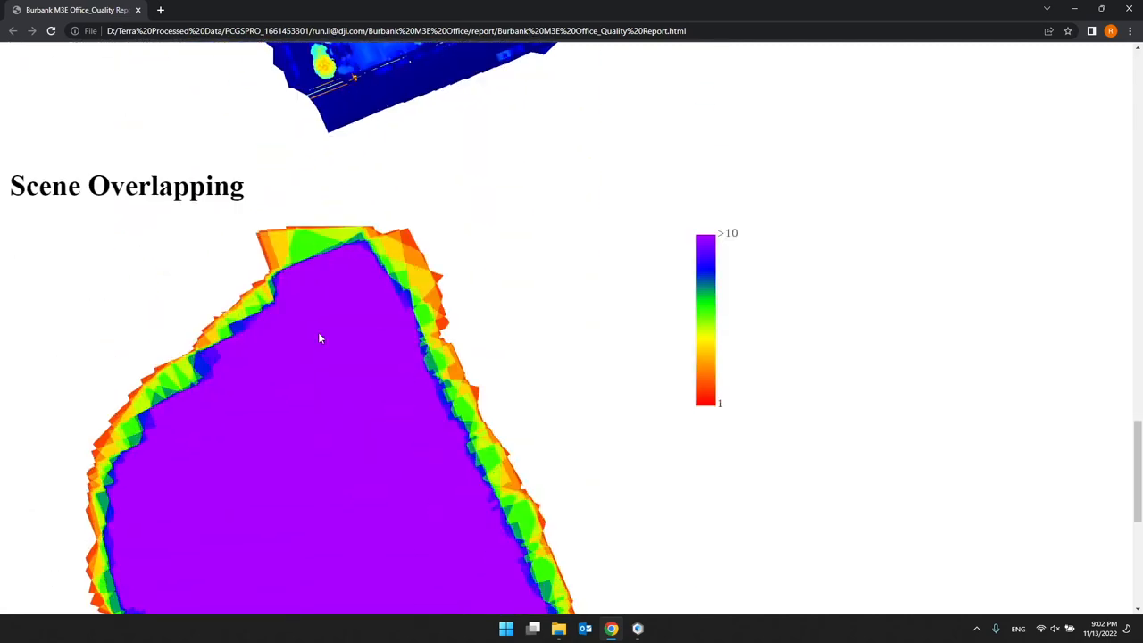
scroll(319, 337, up, 2)
scroll(319, 338, up, 1)
scroll(319, 337, down, 3)
scroll(319, 338, up, 5)
ctrl+scroll(319, 337, down, 5)
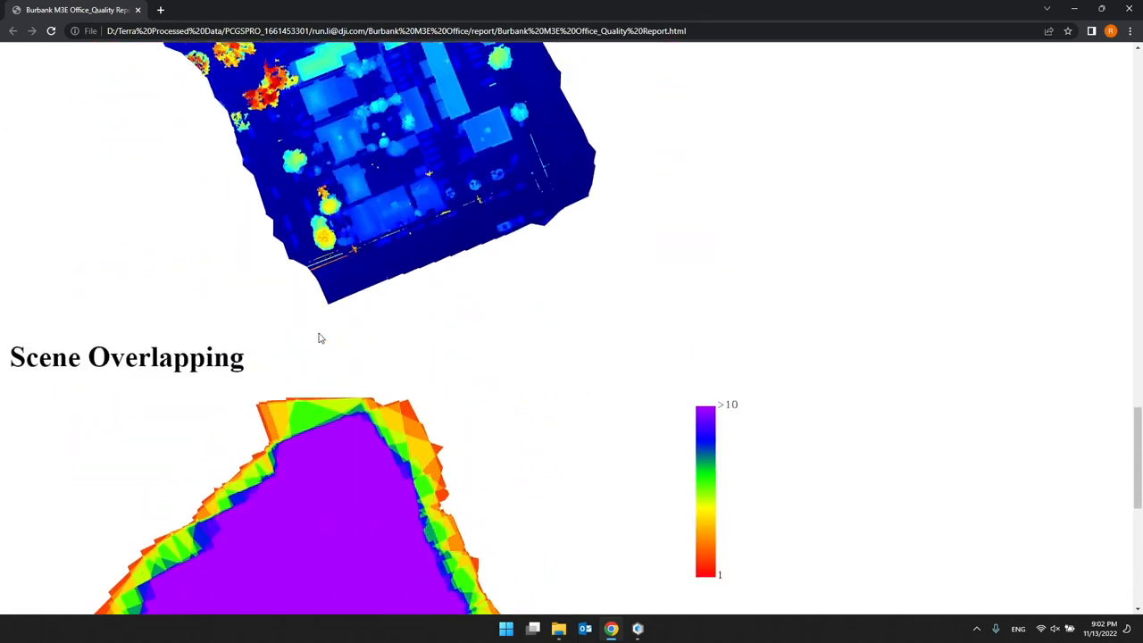
scroll(942, 133, up, 4)
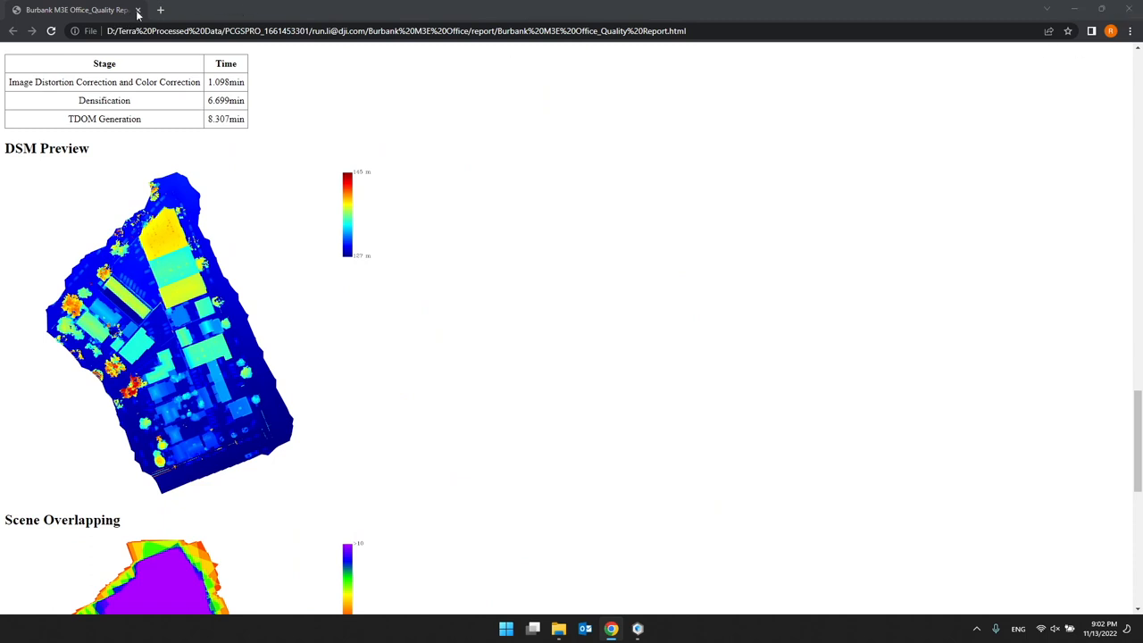
Step: Switch to DJI Terra and open the map subfolder inside the Burbank M3E Office mission's folder
click(637, 630)
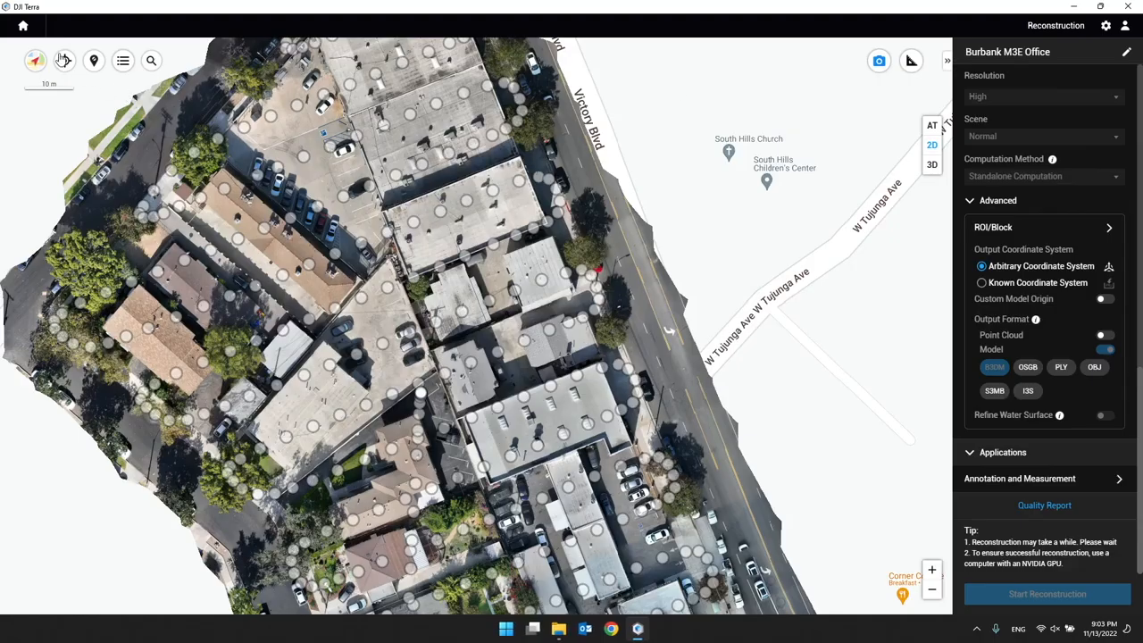
click(18, 26)
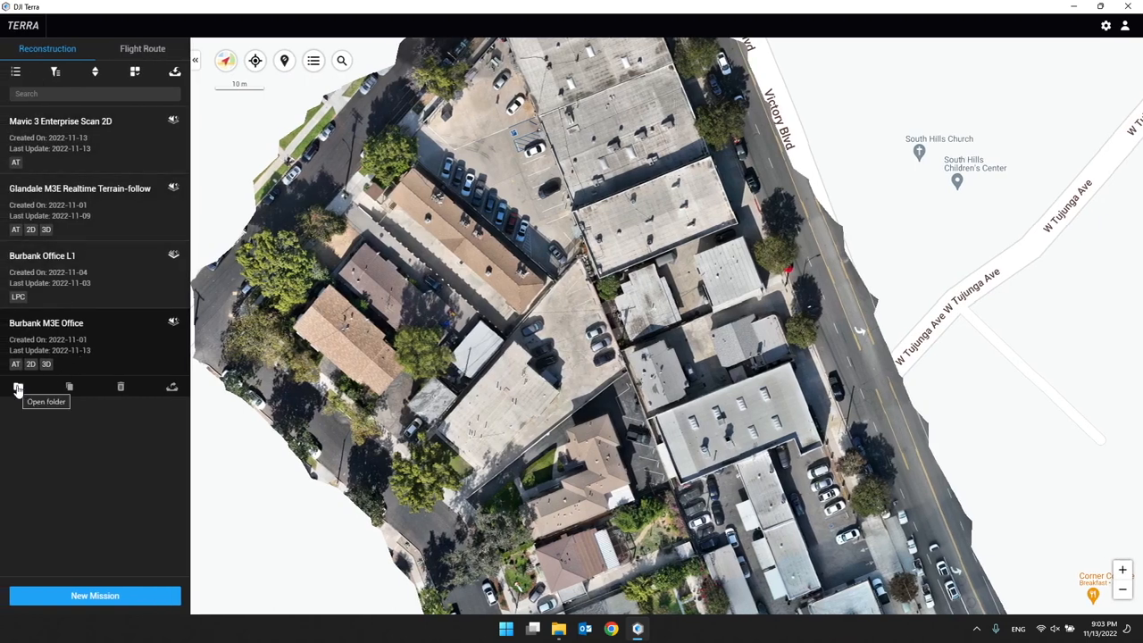
click(17, 389)
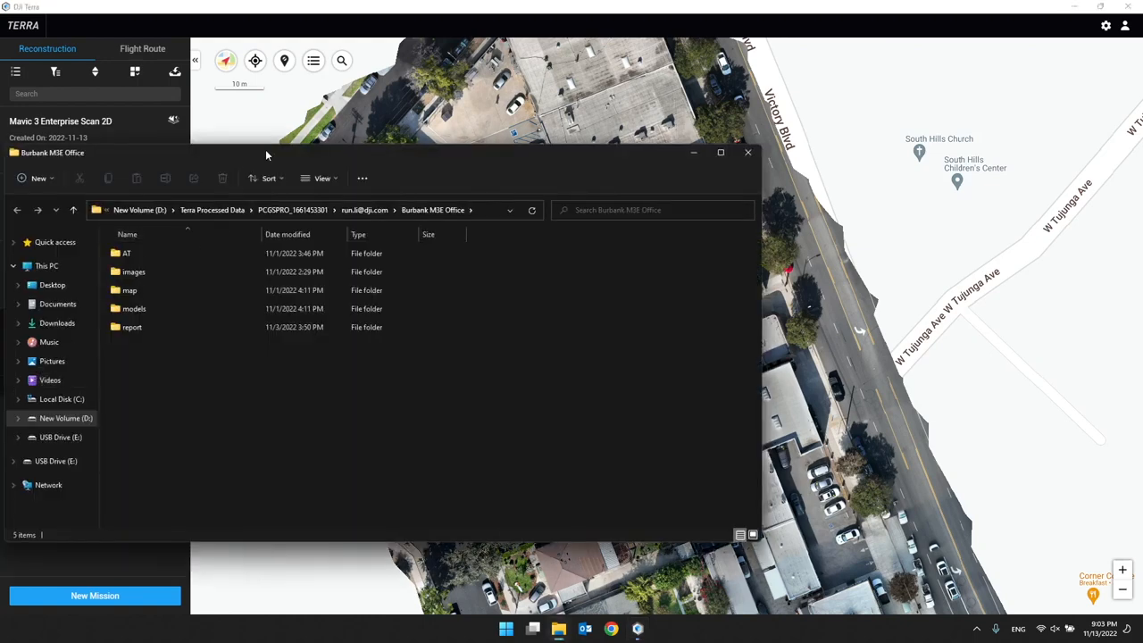
double_click(265, 152)
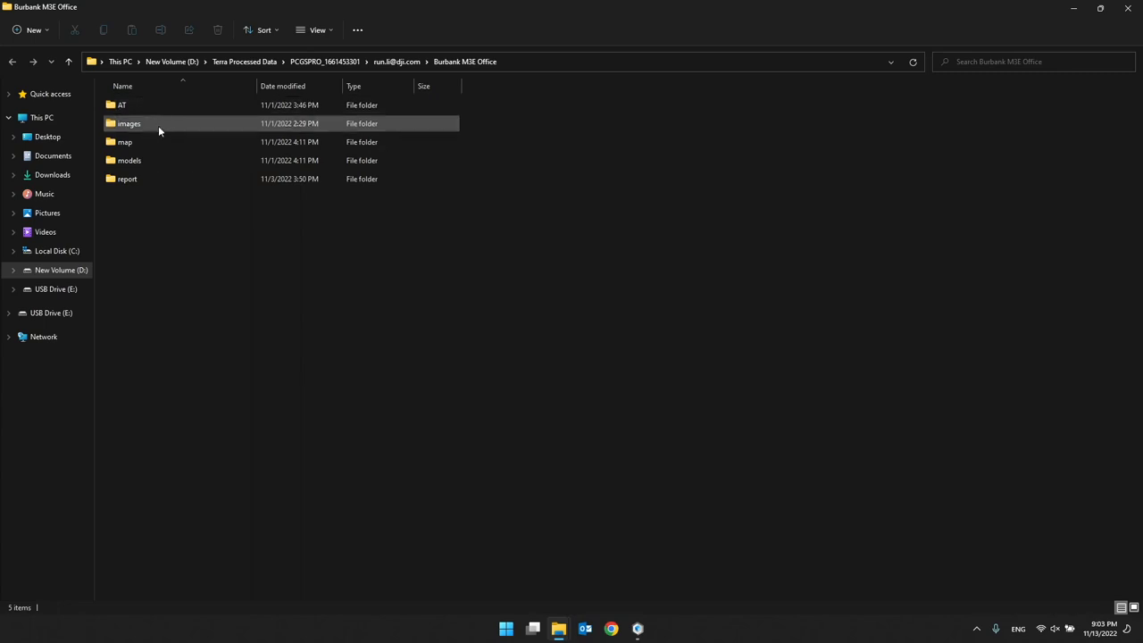
click(131, 146)
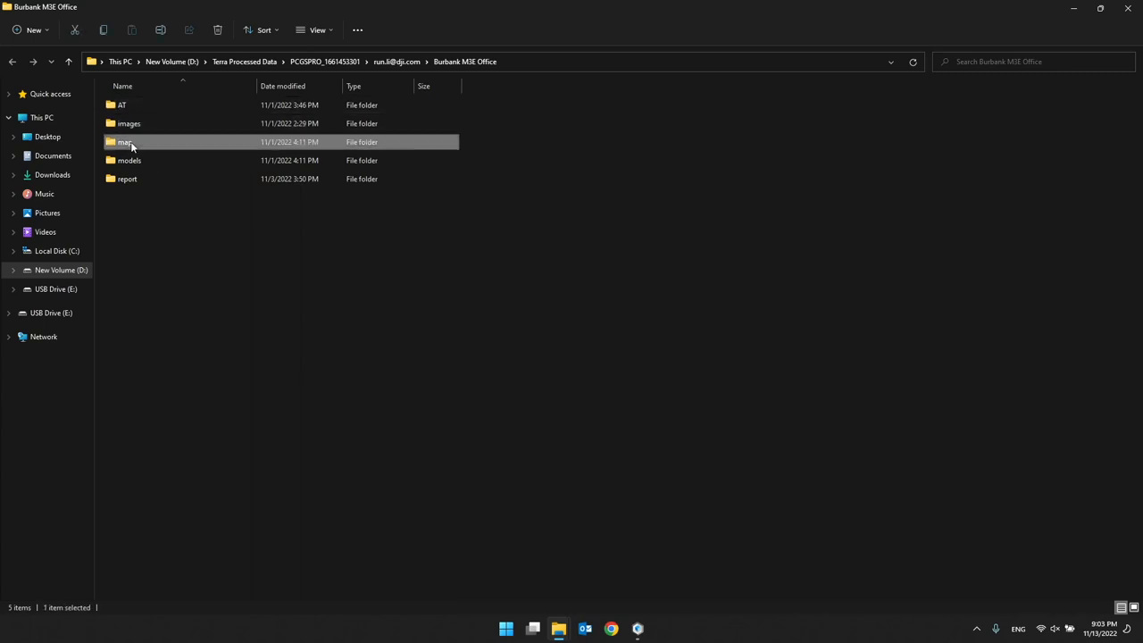
double_click(130, 143)
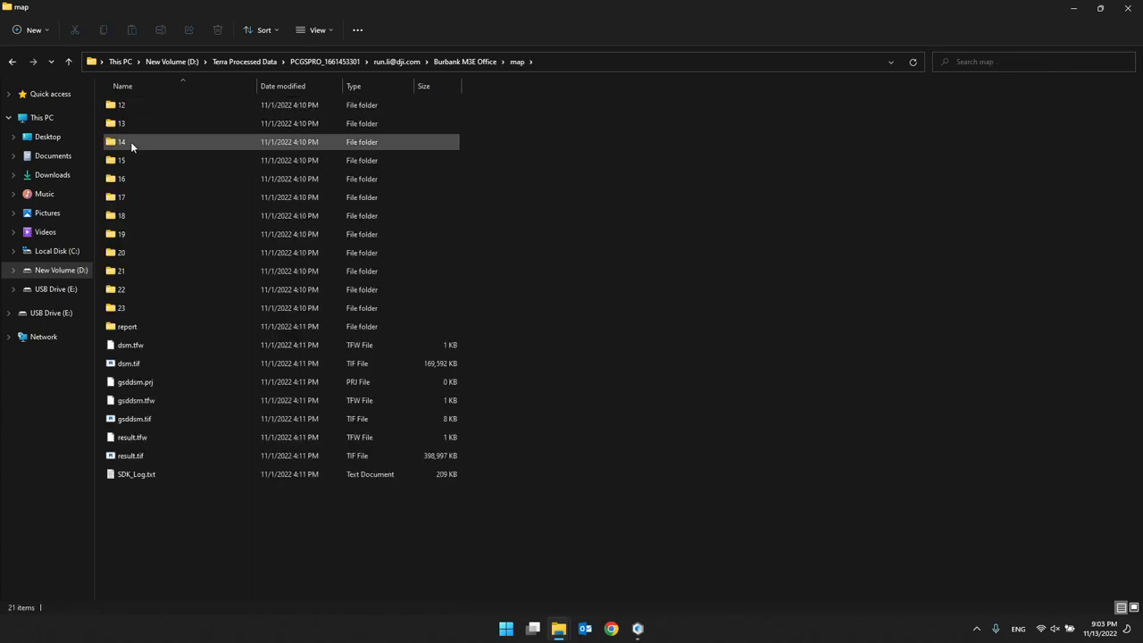
Step: Inspect the 2D output files result.tif and dsm.tif and their world files result.tfw and dsm.tfw in the map folder
click(140, 459)
mouse_move(143, 459)
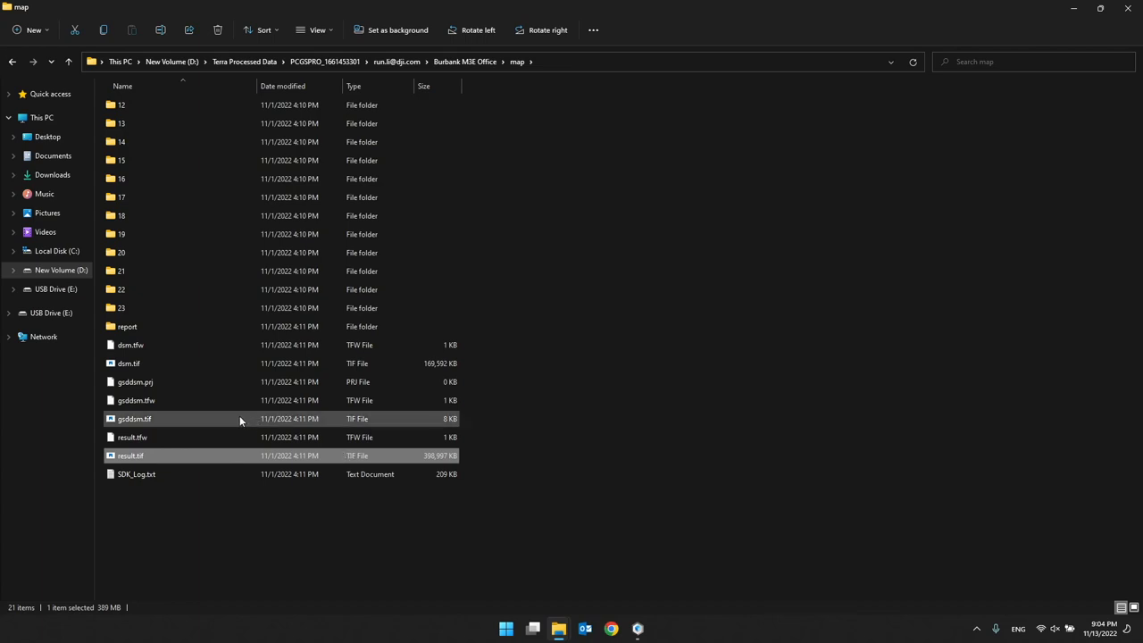
click(164, 363)
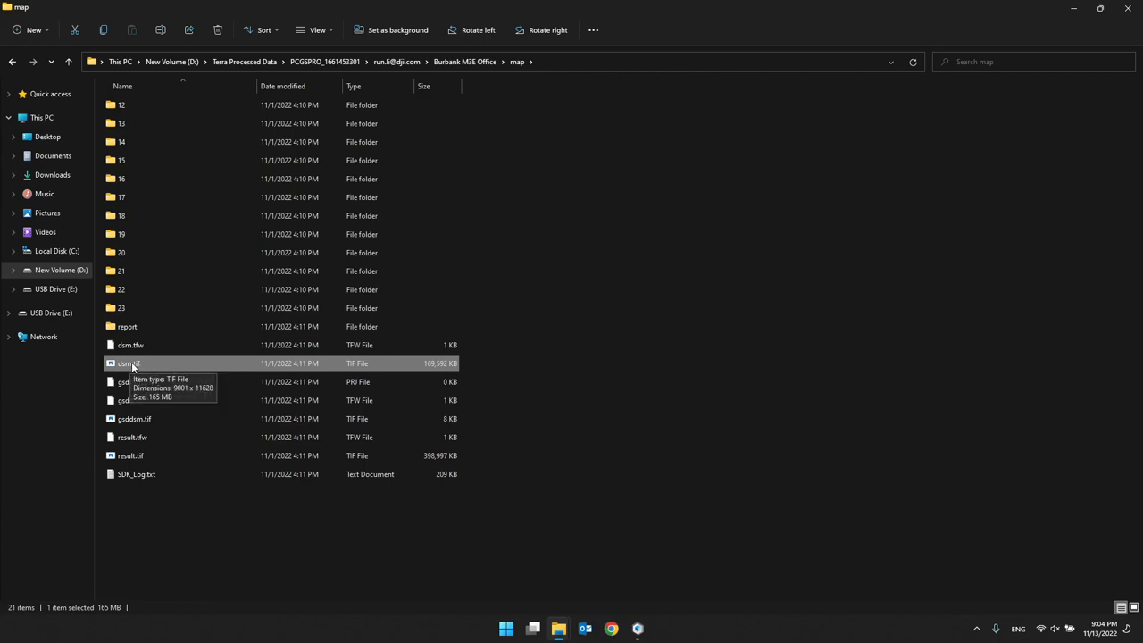
click(140, 456)
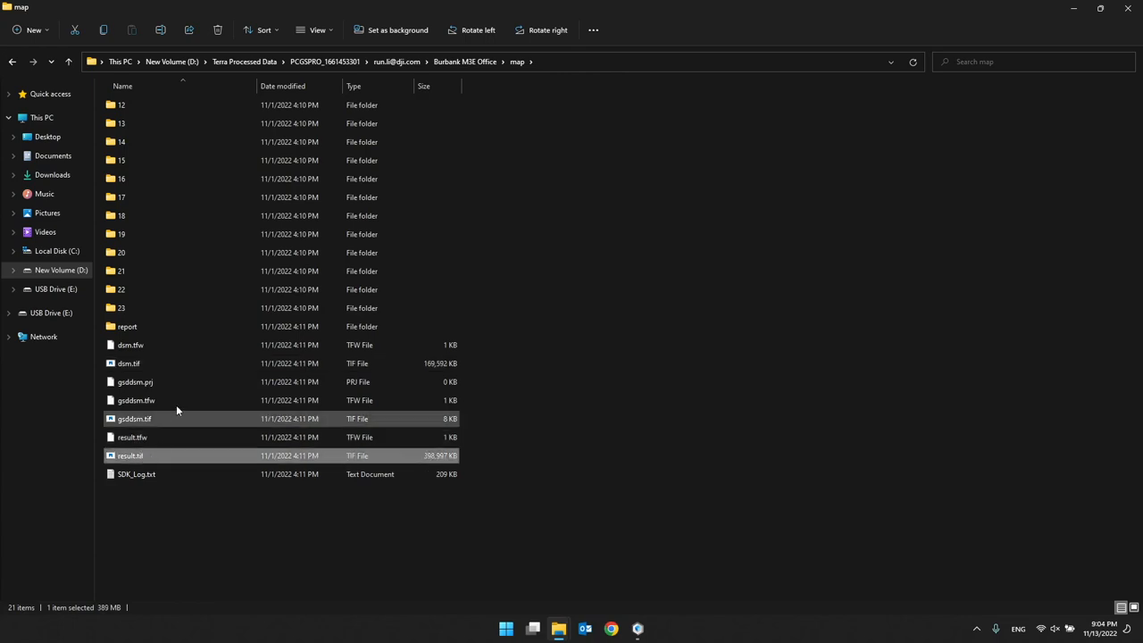
click(167, 363)
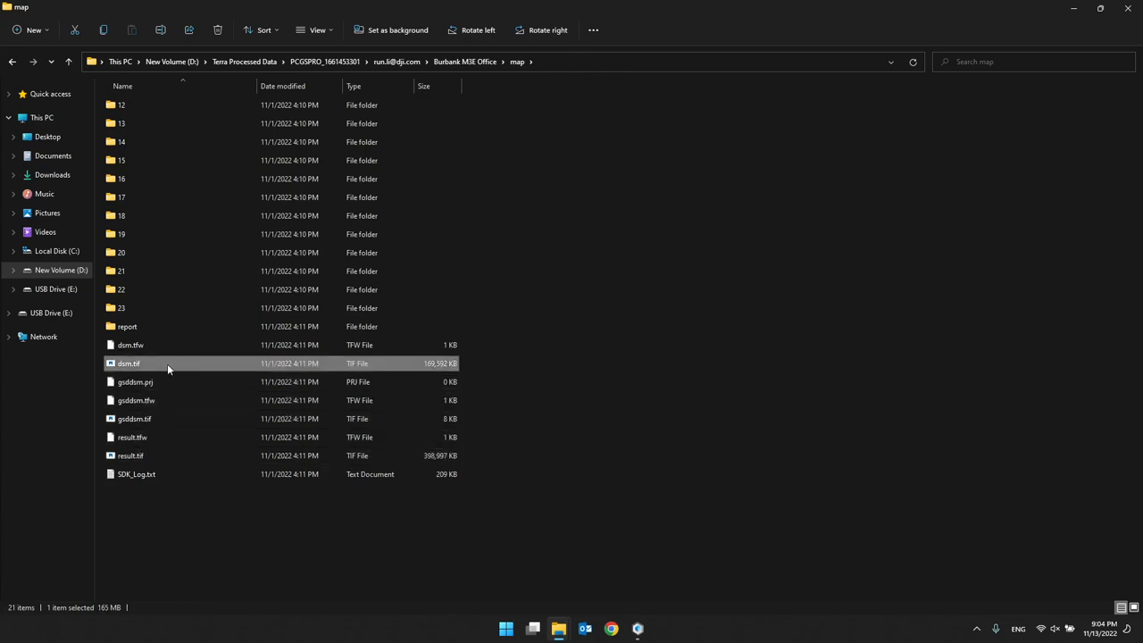
click(169, 348)
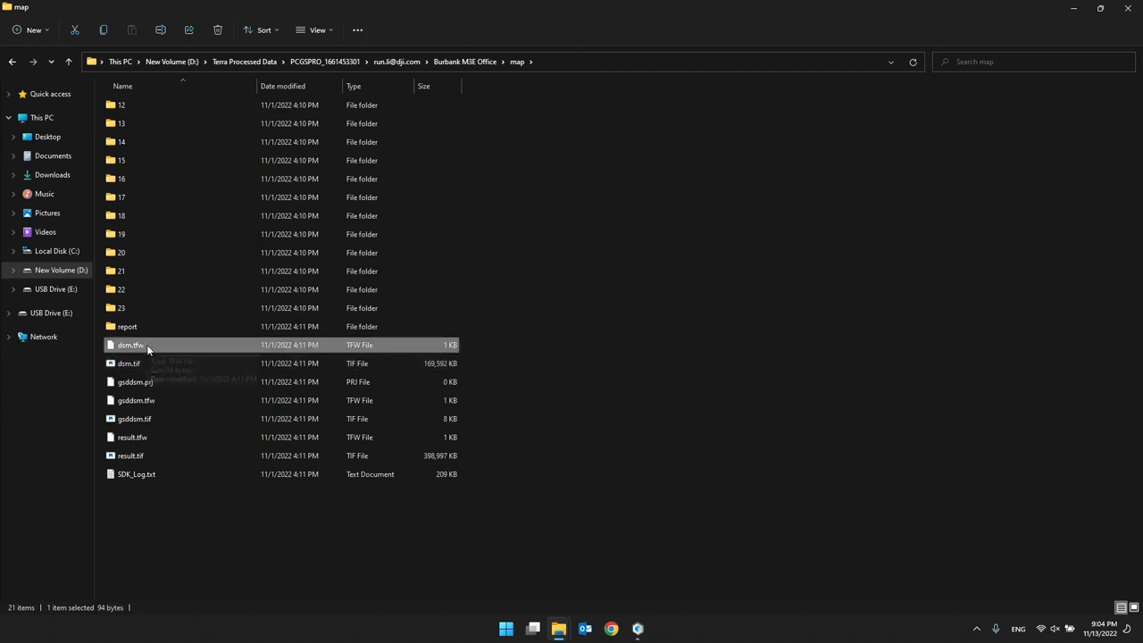
click(154, 437)
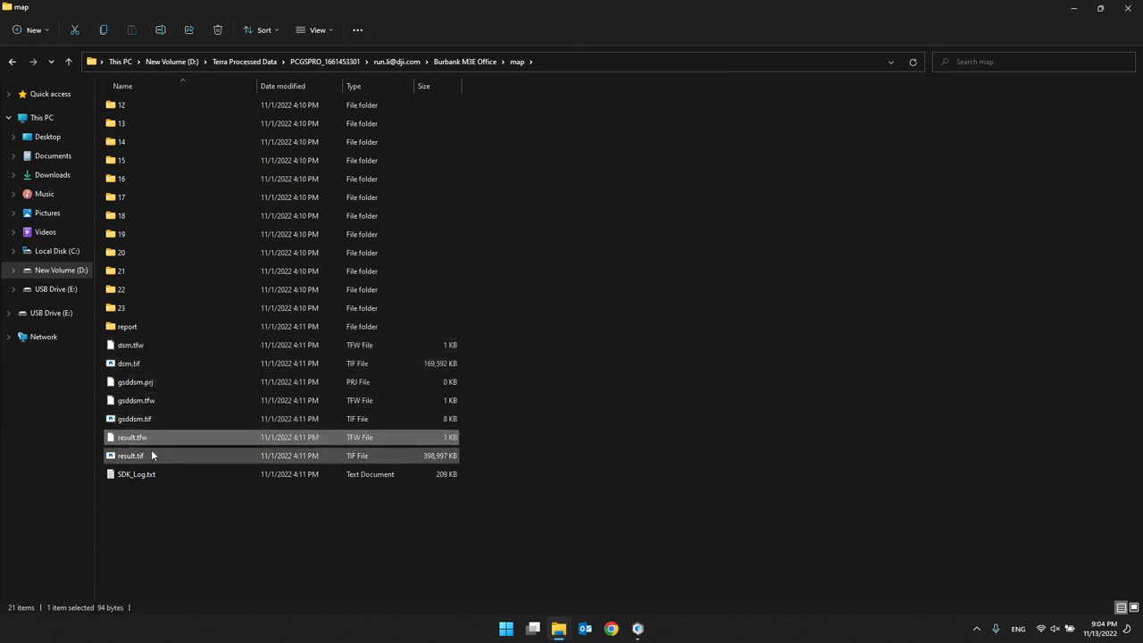
click(151, 451)
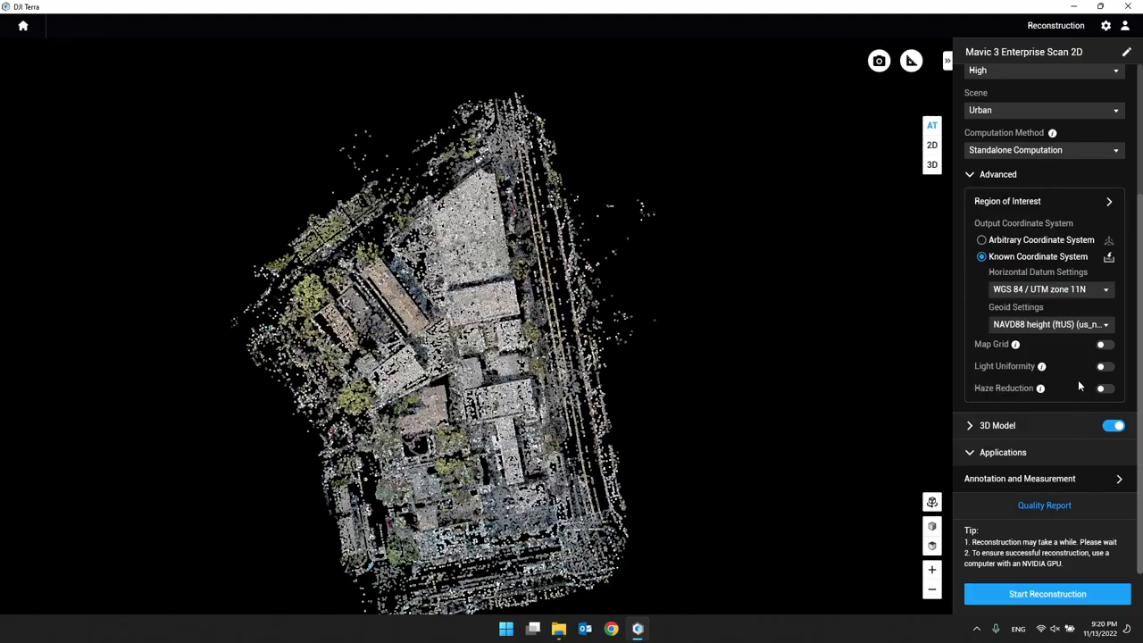
Step: Collapse the 2D Map settings of Mavic 3 Enterprise Scan 2D, expand the 3D Model settings, and set the 3D resolution to High
scroll(1077, 323, up, 5)
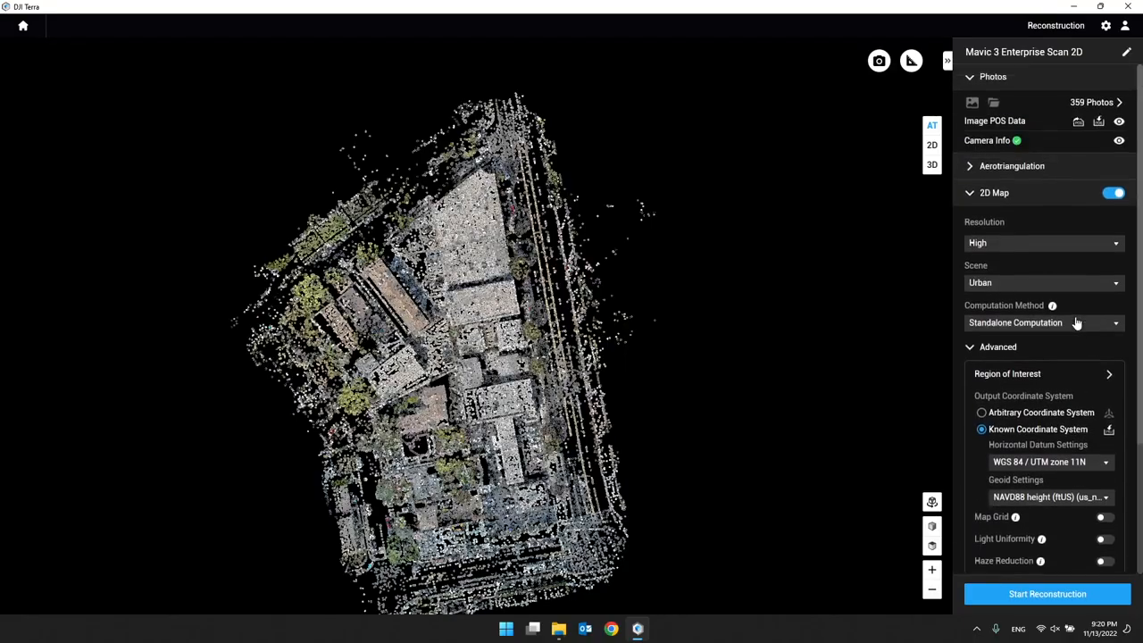
click(973, 194)
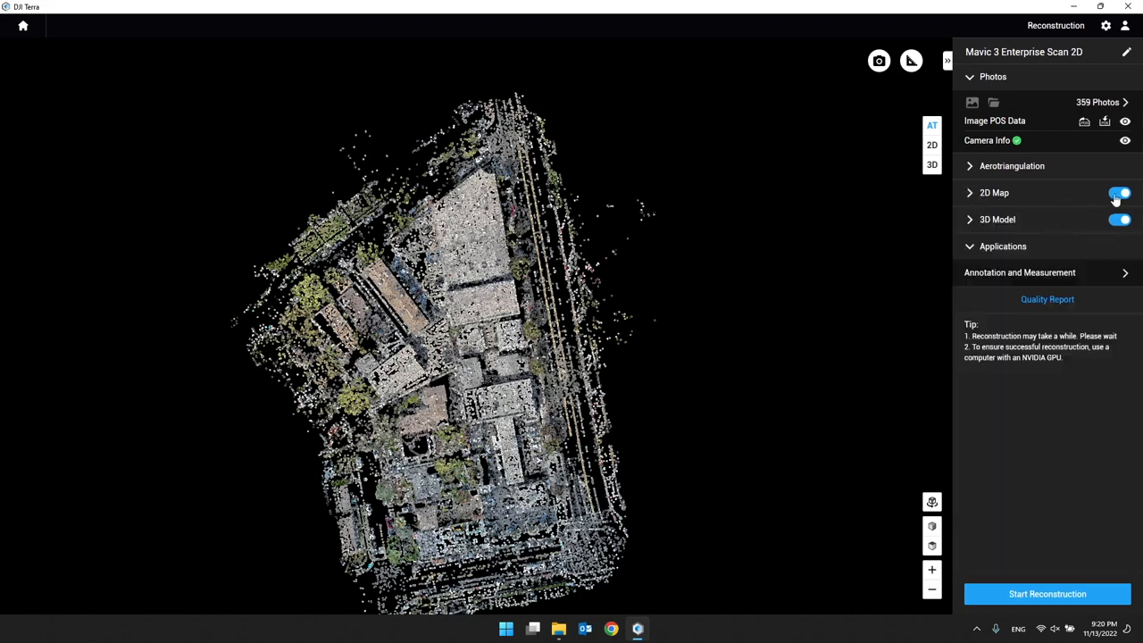
click(979, 223)
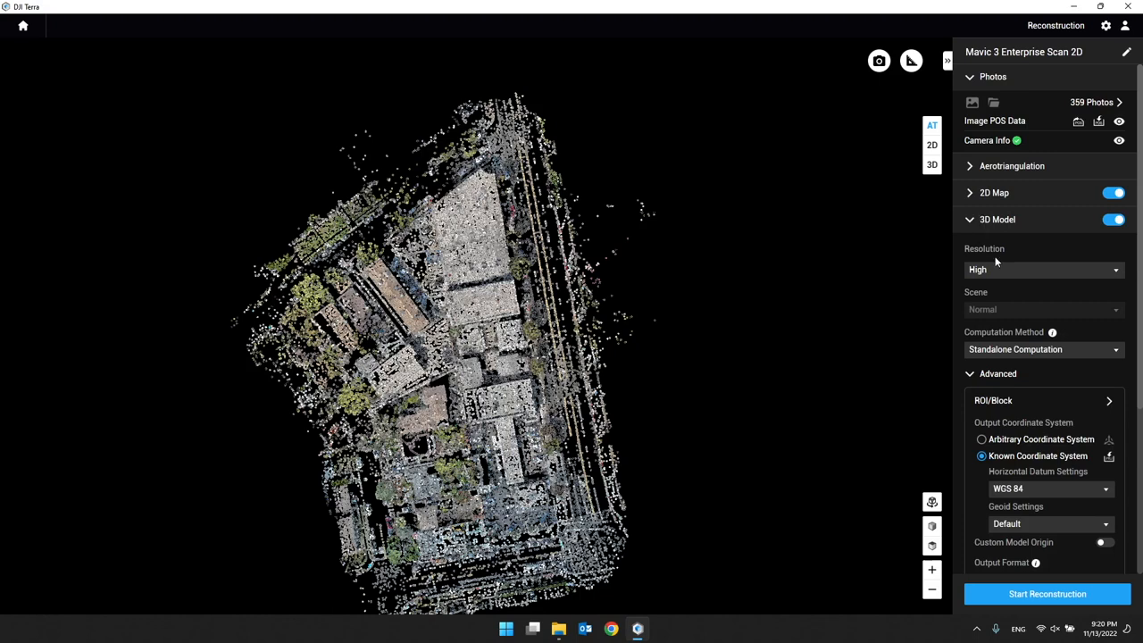
scroll(997, 260, down, 2)
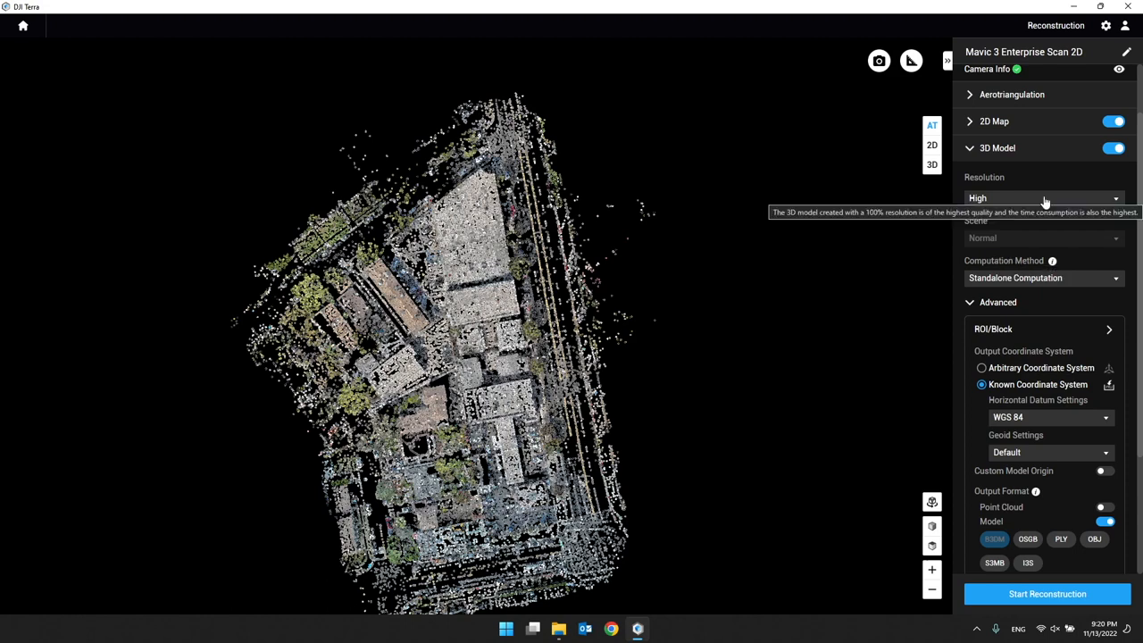
click(994, 199)
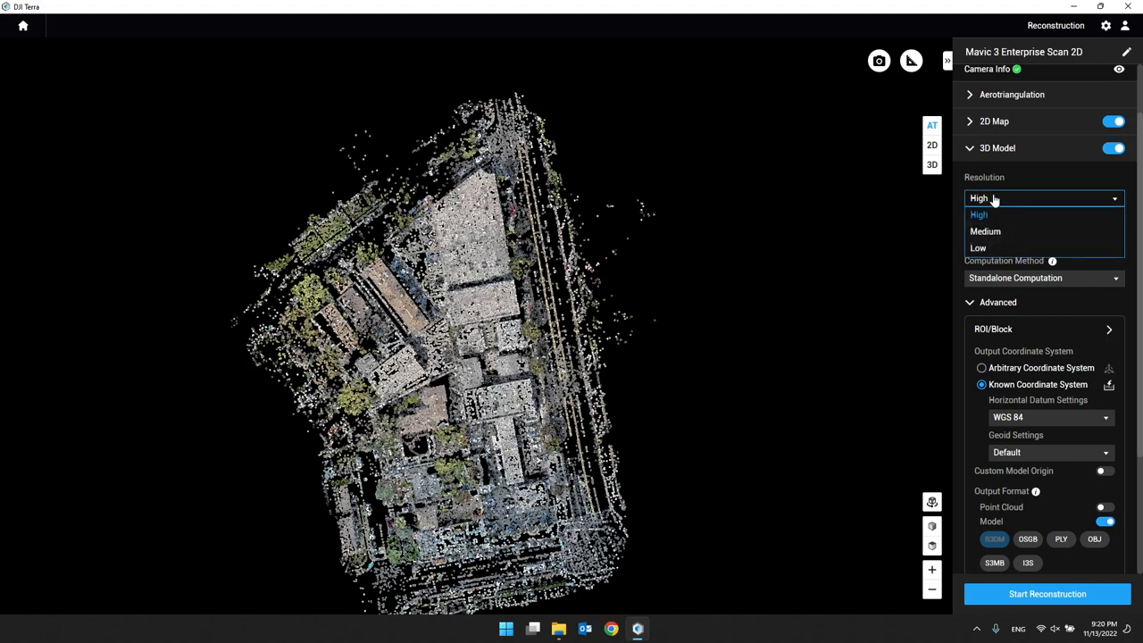
click(996, 214)
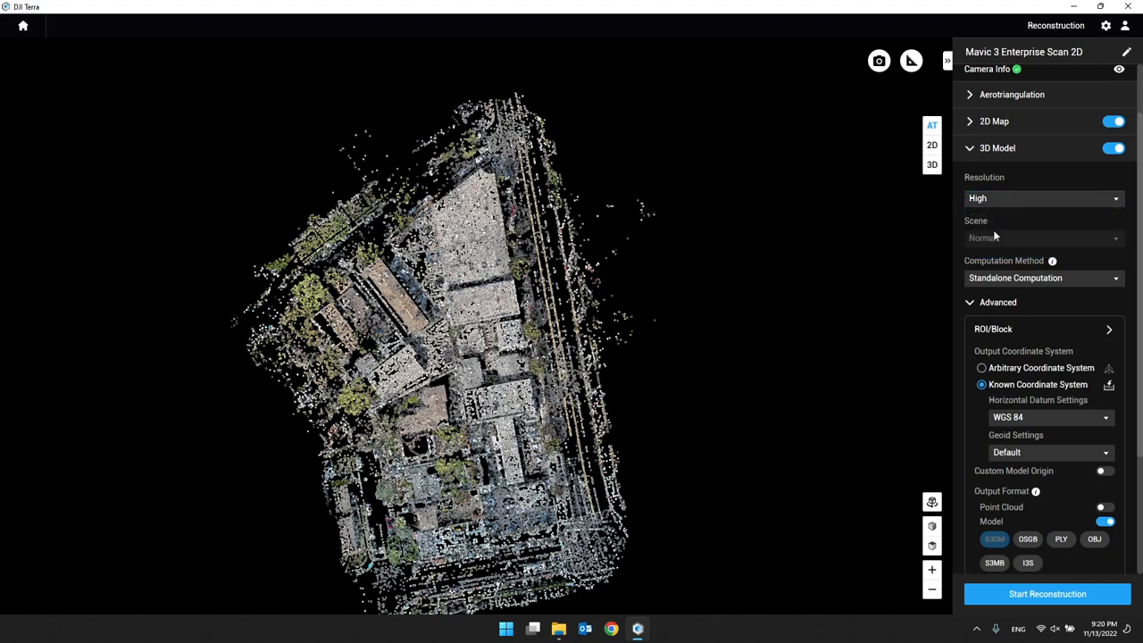
Step: Check the 3D Model's Scene setting against the Scene setting used for Aerotriangulation
scroll(991, 251, down, 3)
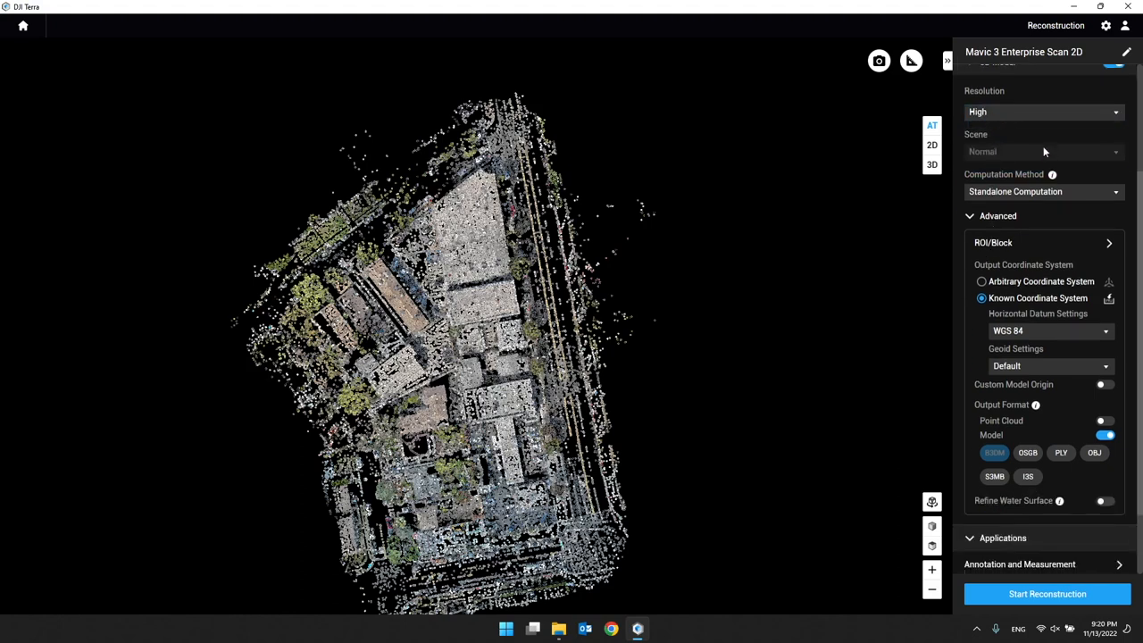
scroll(1030, 154, up, 5)
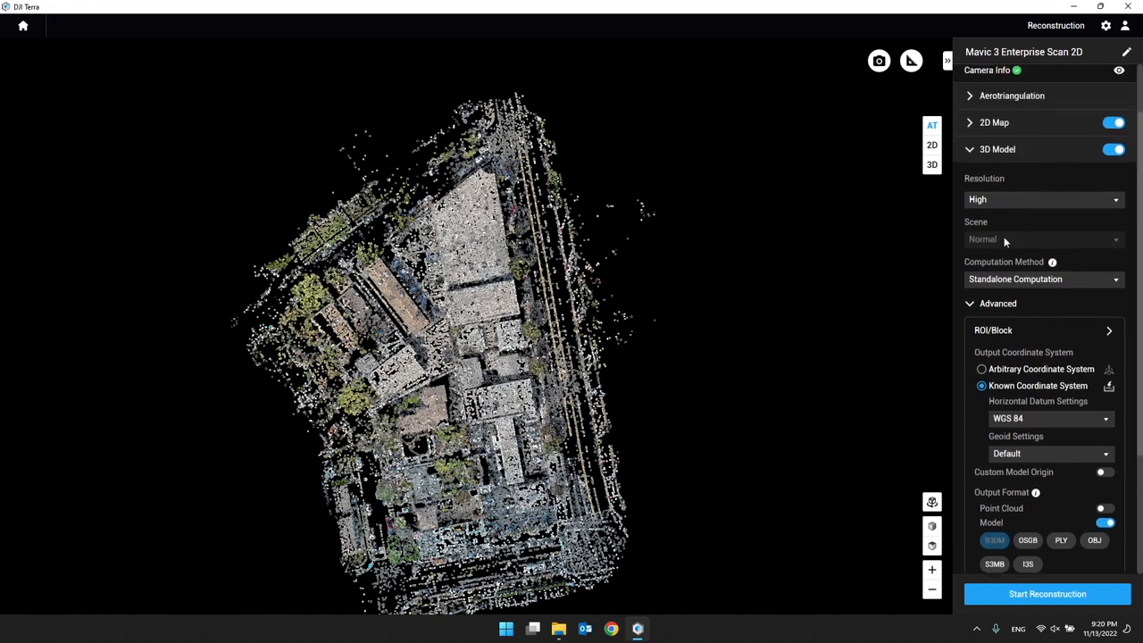
click(972, 168)
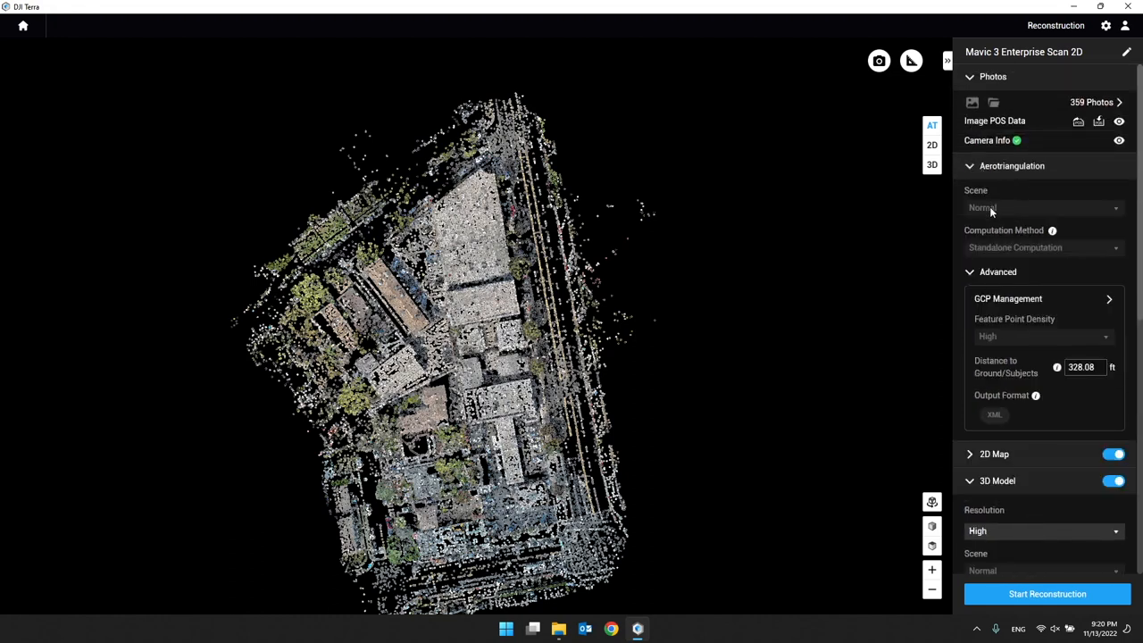
click(970, 168)
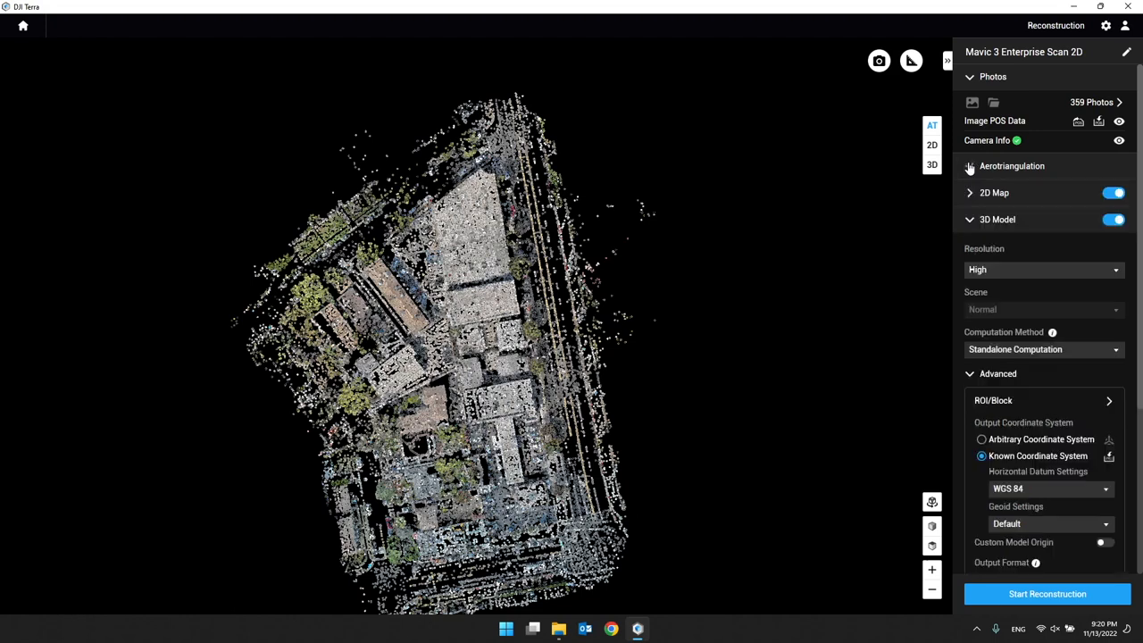
Step: Review the 3D Model's computation method options, keeping Standalone Computation
scroll(988, 279, down, 3)
scroll(1016, 247, down, 1)
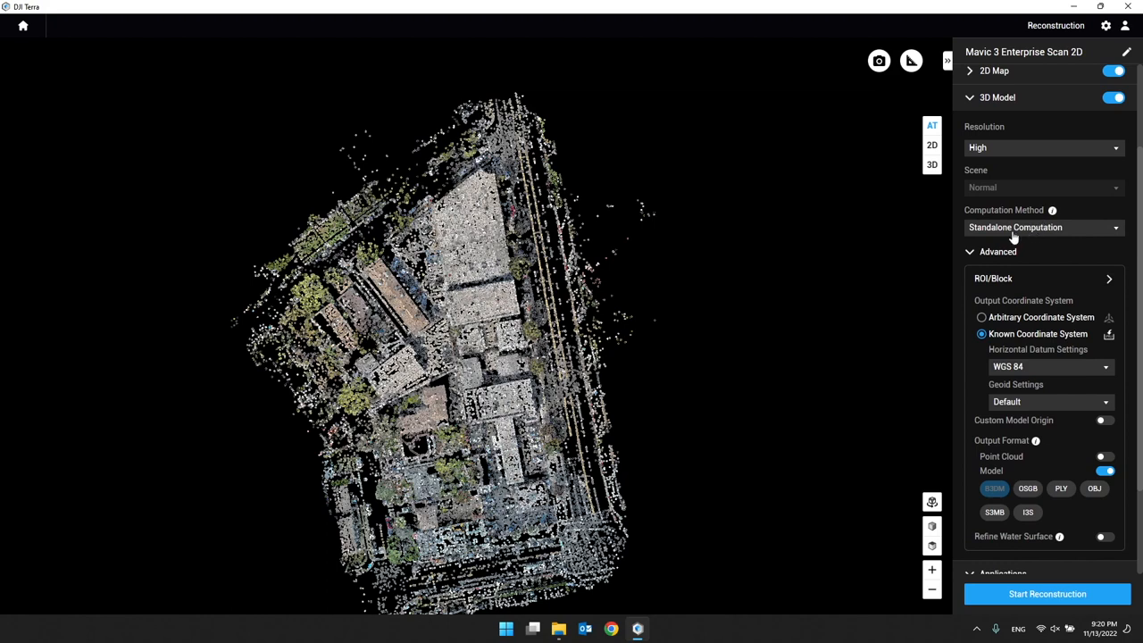
click(1038, 230)
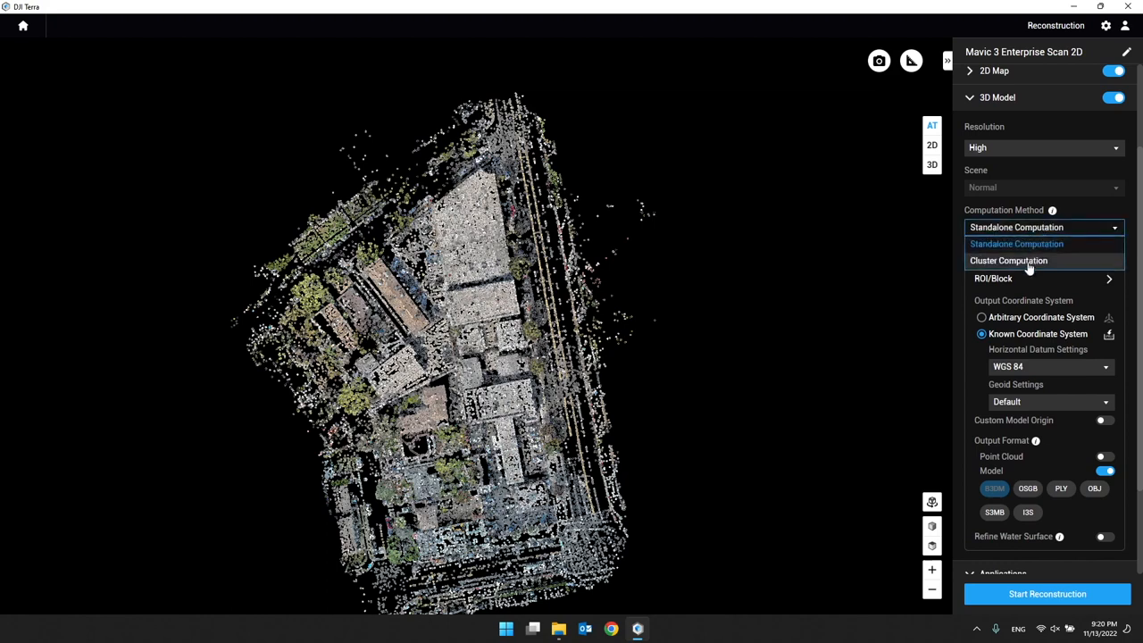
click(1065, 228)
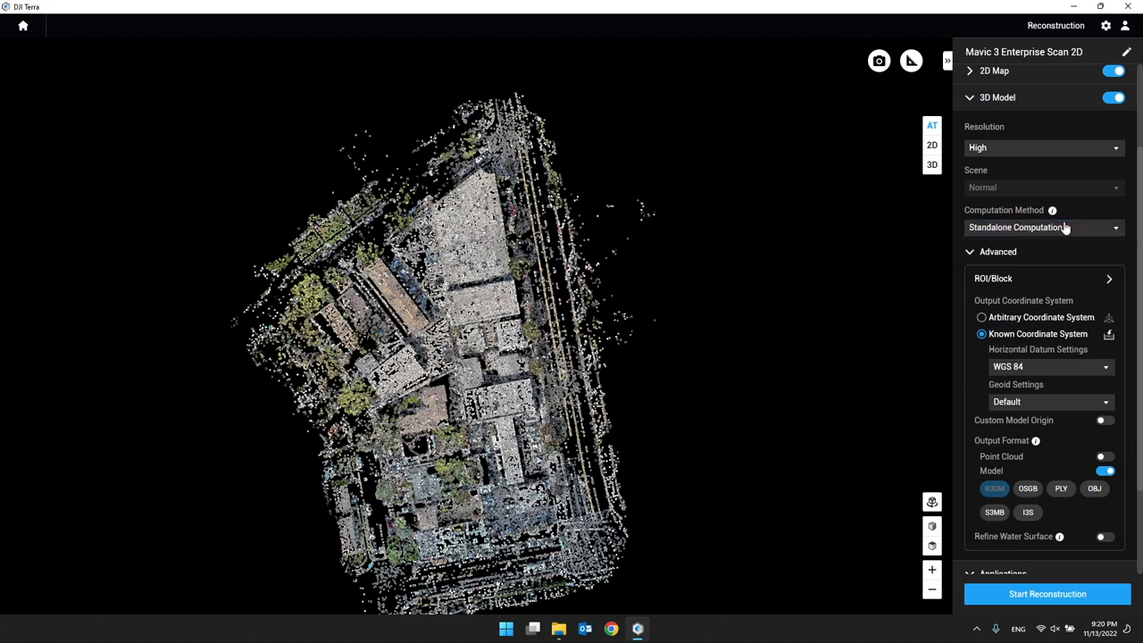
Step: Look over the 3D Model's advanced settings and open its ROI/Block settings
scroll(1054, 253, down, 2)
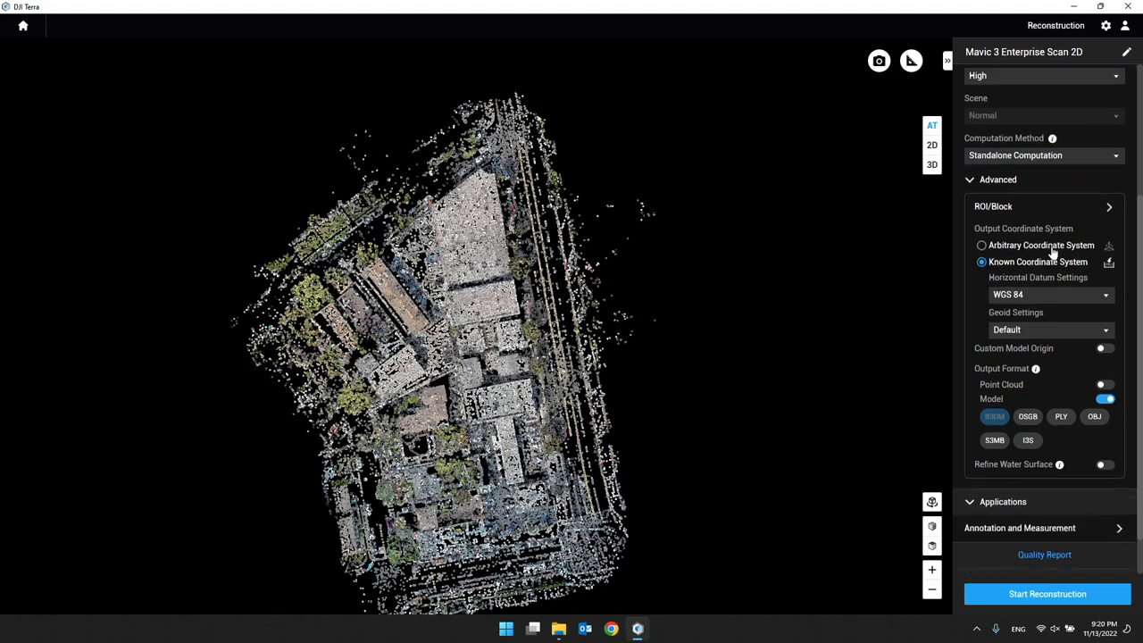
click(1002, 180)
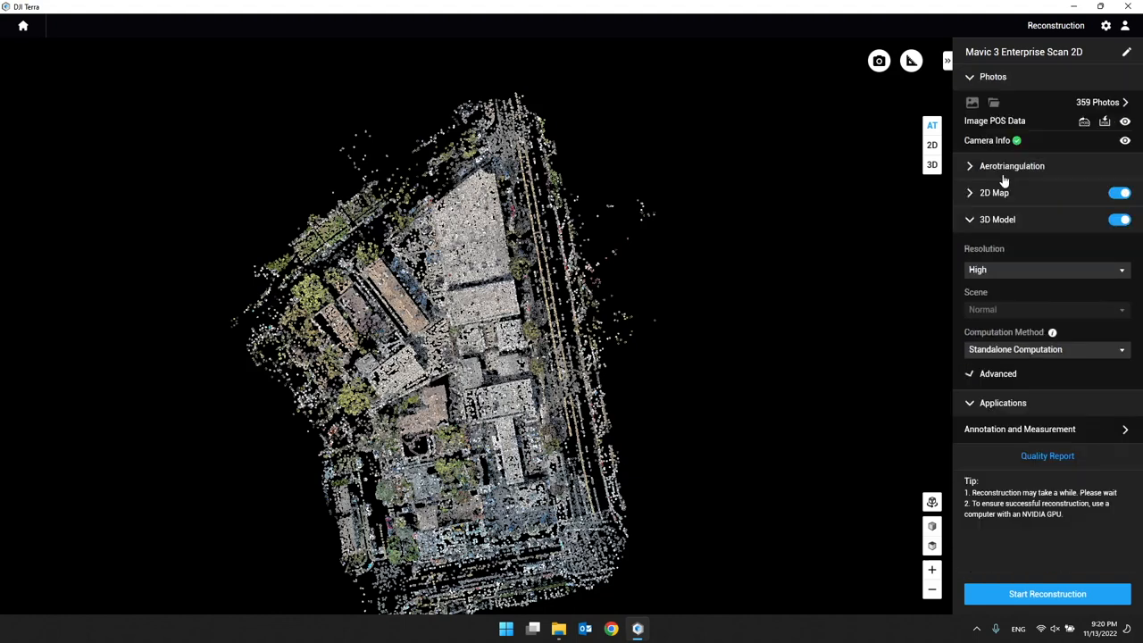
click(1001, 374)
scroll(1001, 375, down, 4)
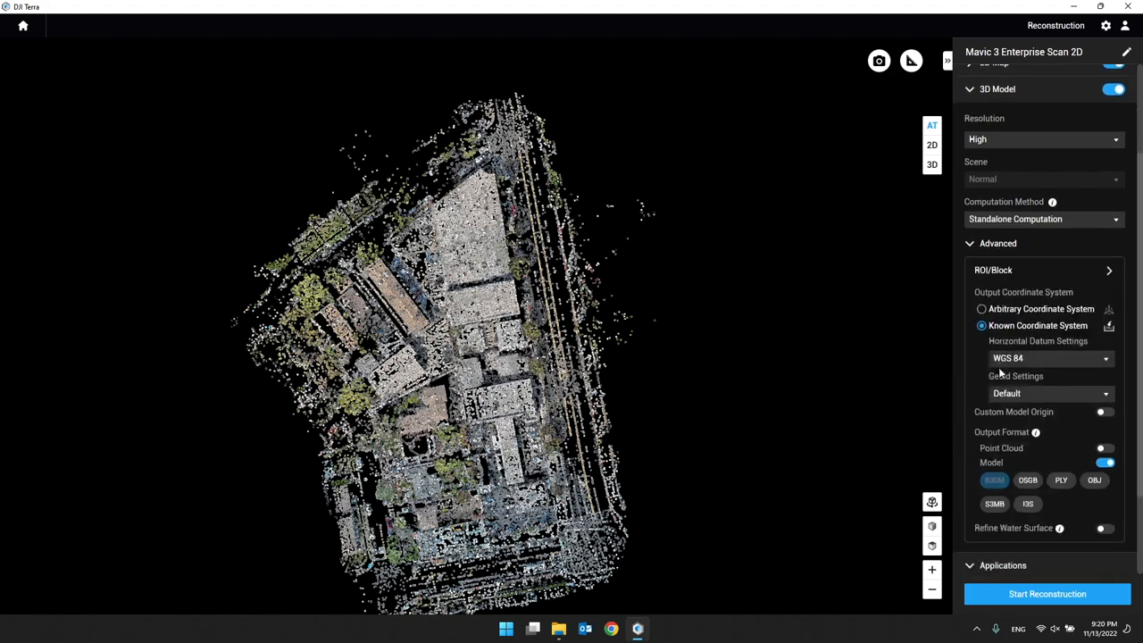
click(1009, 270)
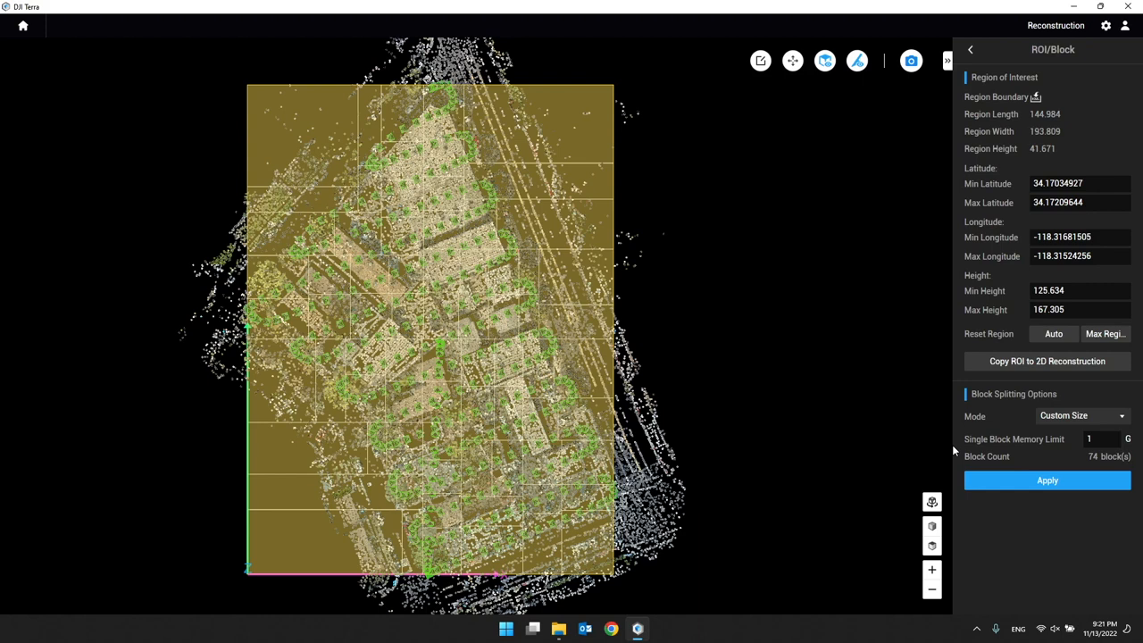
Step: Keep block splitting in Custom Size mode, set the single block memory limit to 10 G, and apply it
click(1084, 423)
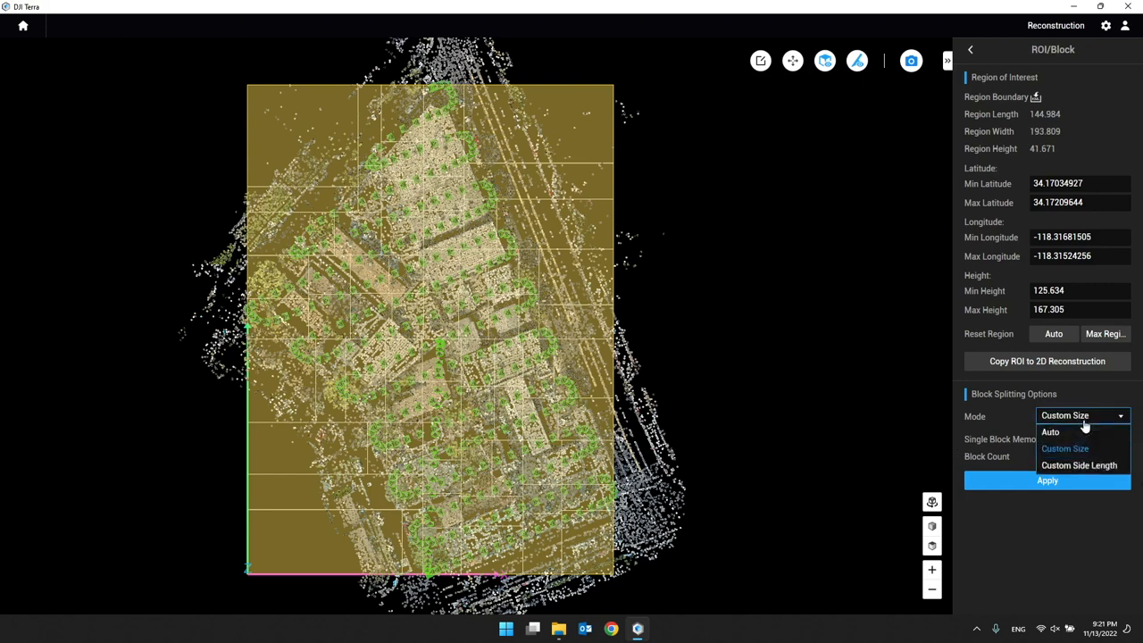
click(1085, 423)
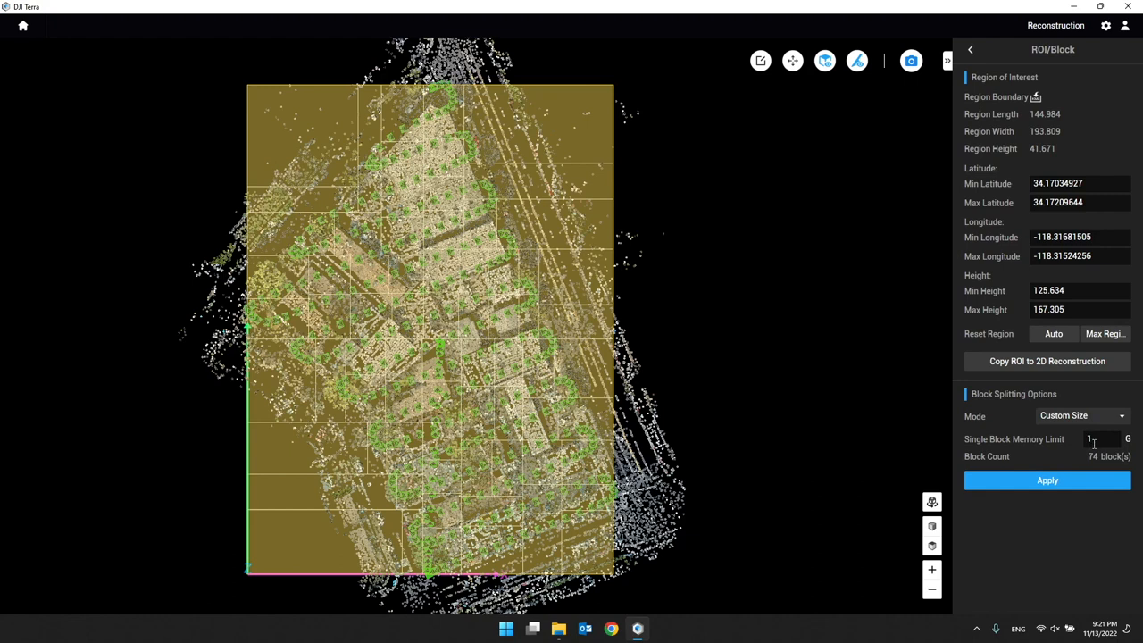
key(BackSpace)
text(10)
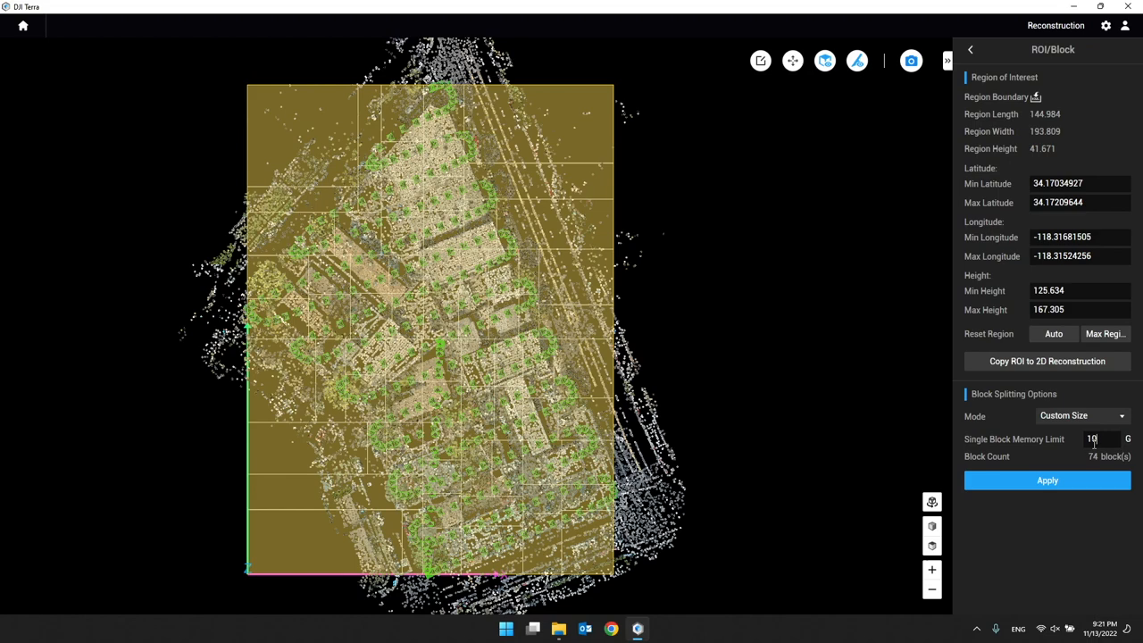
click(1058, 482)
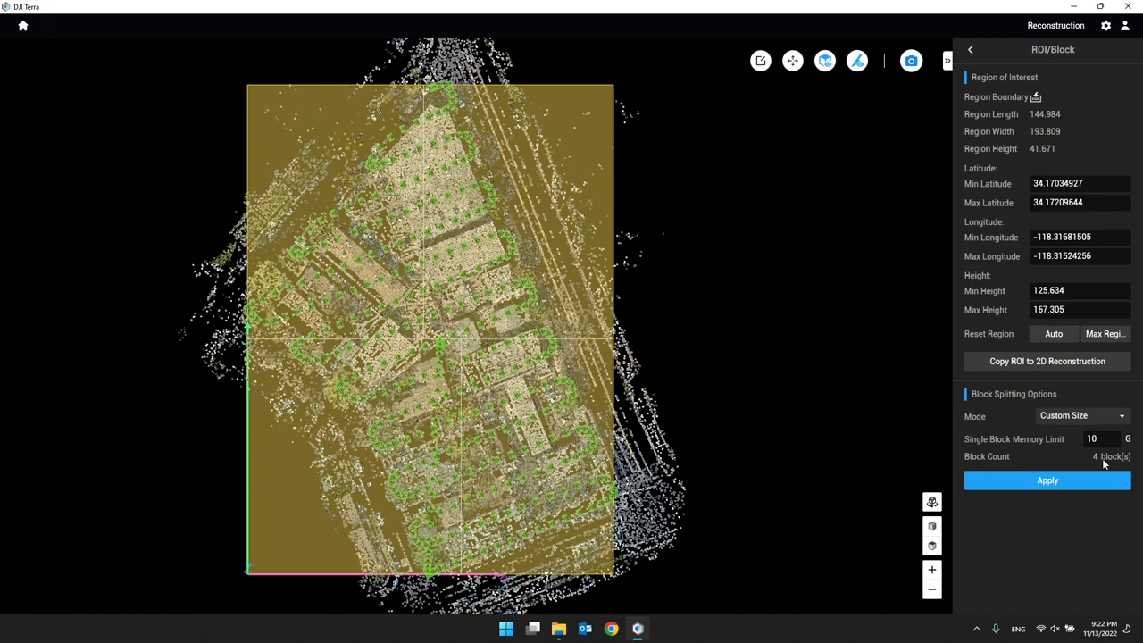
Step: Switch the block splitting mode to Custom Side Length, accepting removal of the current point cloud processing progress
click(1068, 423)
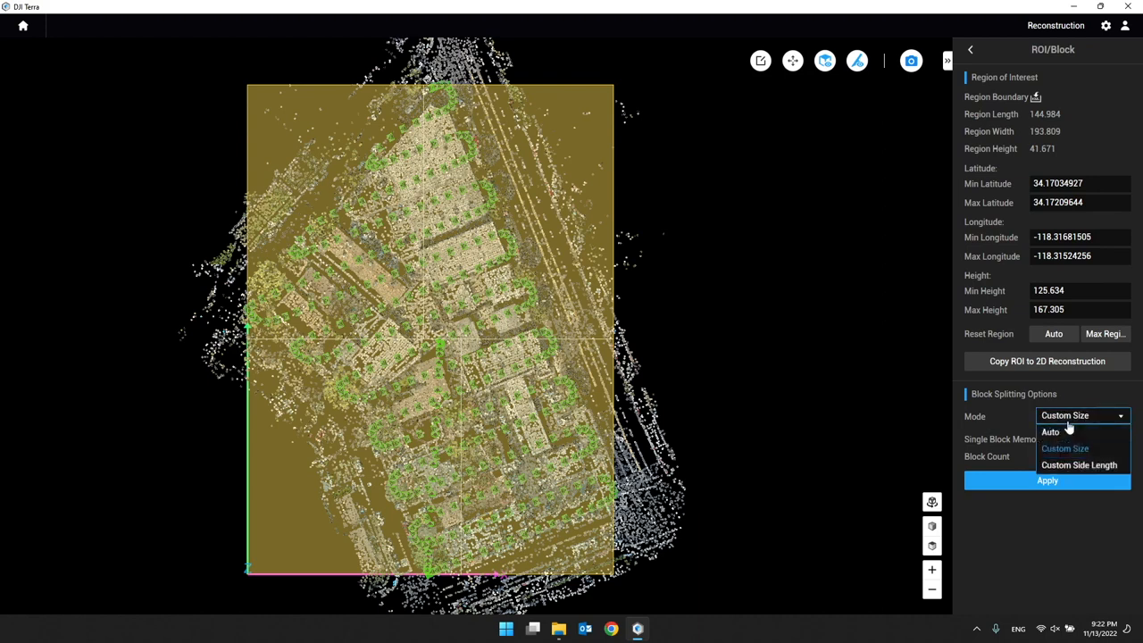
click(1052, 467)
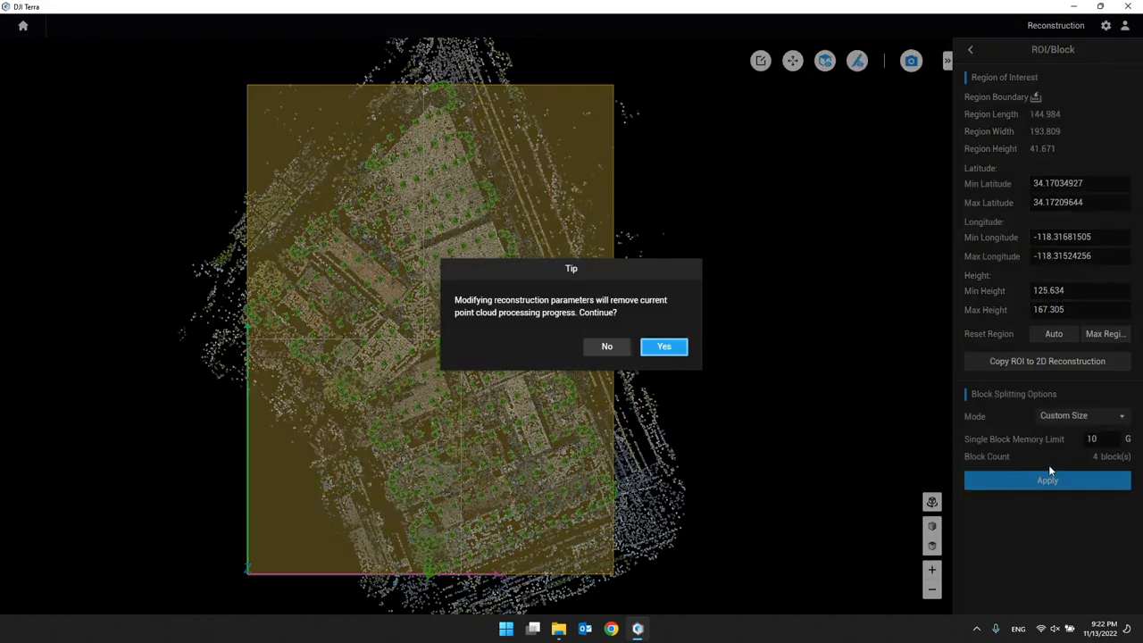
click(661, 347)
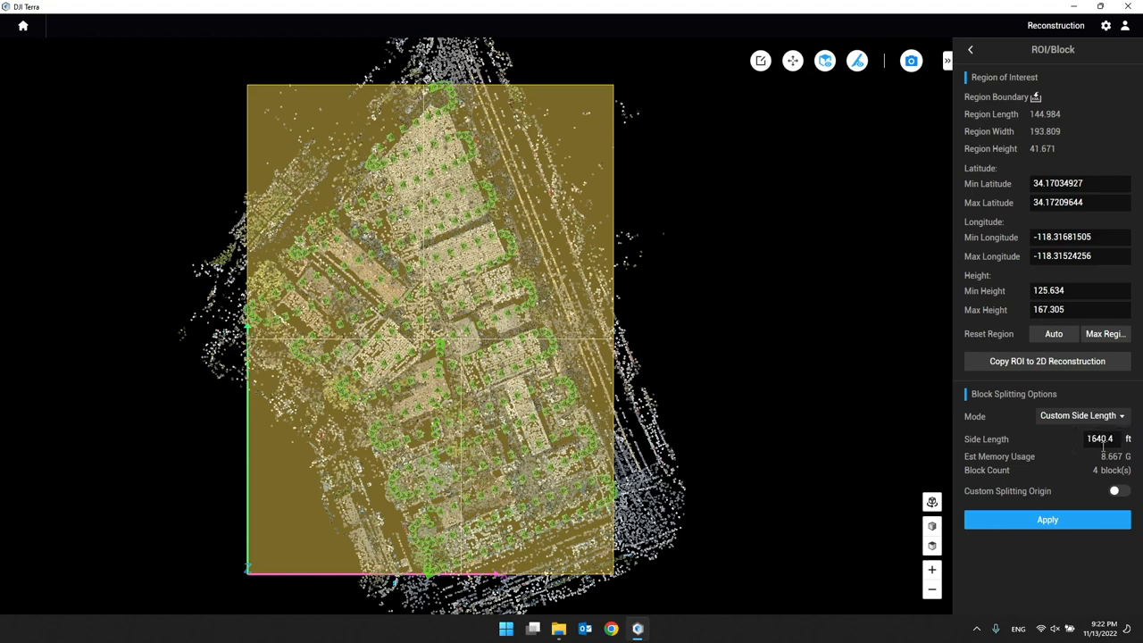
click(970, 50)
click(663, 341)
Step: Set the block splitting mode to Auto, apply it, and return to the mission's reconstruction settings
click(1097, 416)
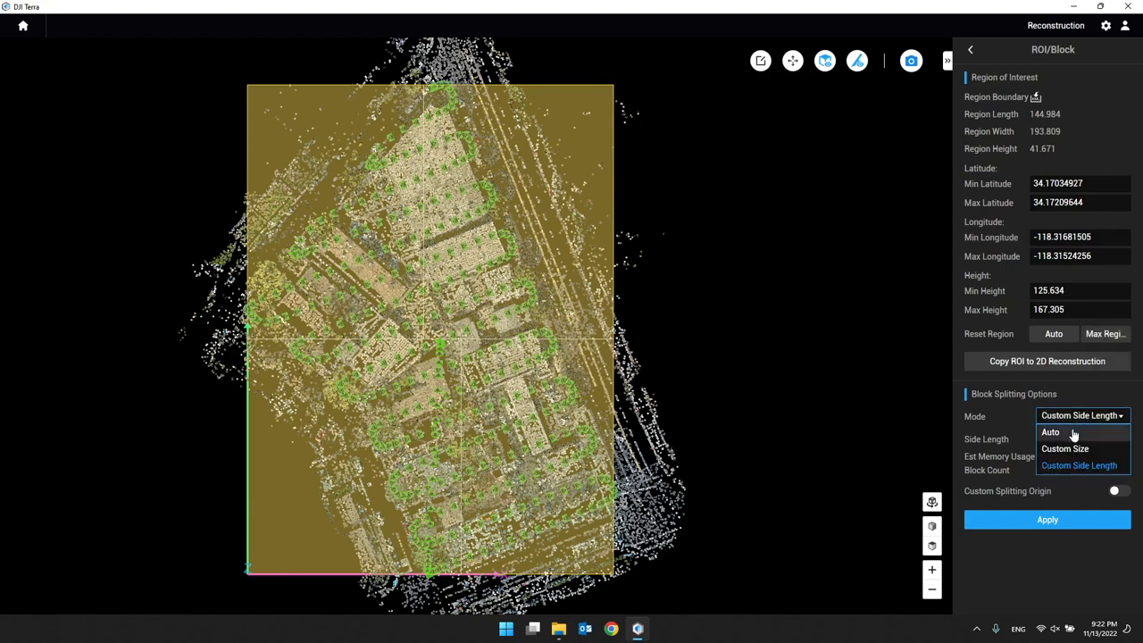
click(1073, 433)
click(1071, 473)
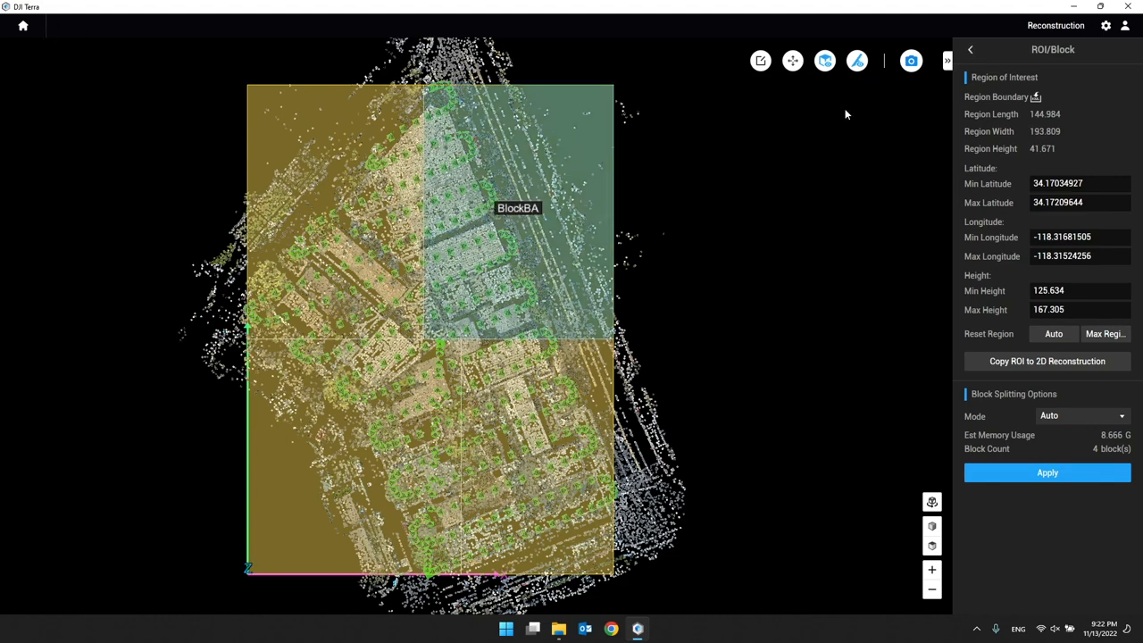
click(971, 50)
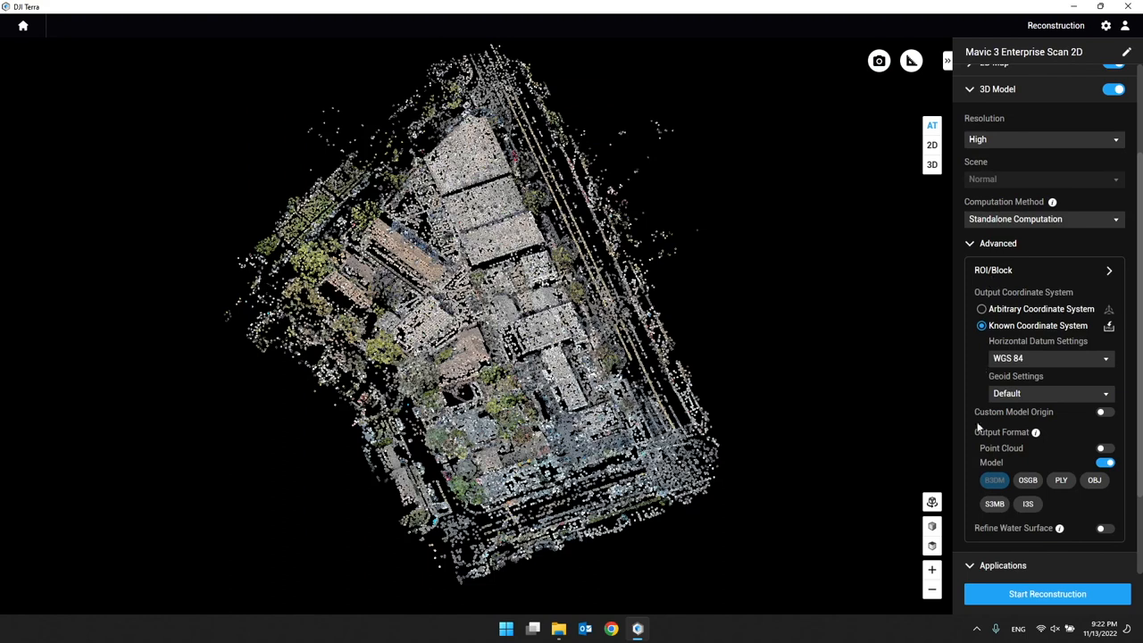
Step: Switch the 3D Model's output coordinate system to Arbitrary Coordinate System and back to Known Coordinate System
scroll(981, 468, down, 3)
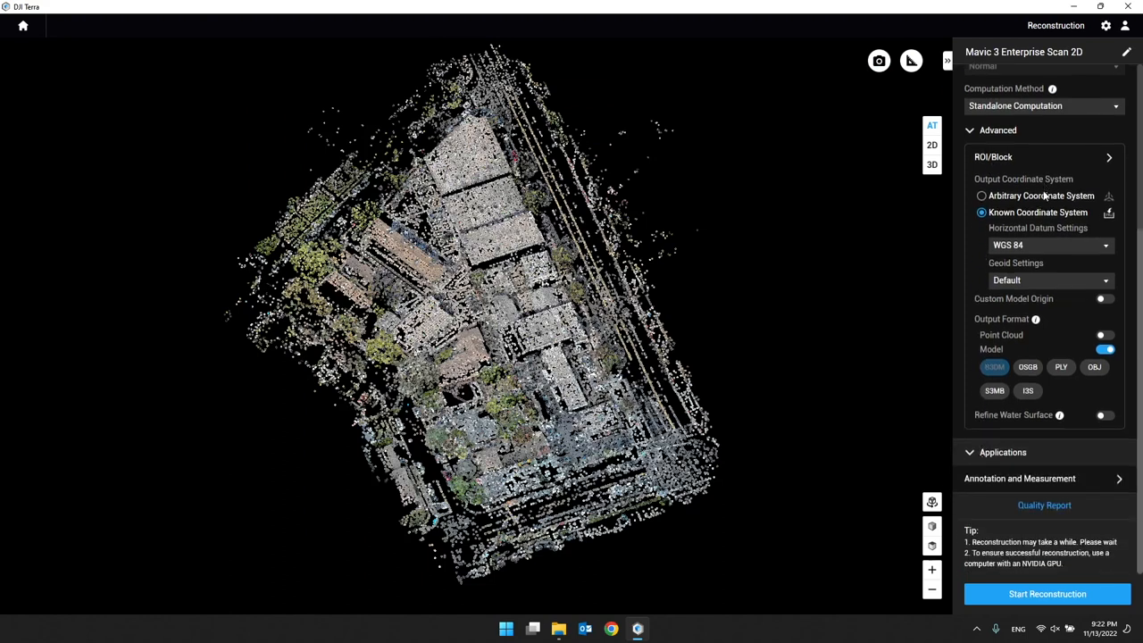
click(1044, 198)
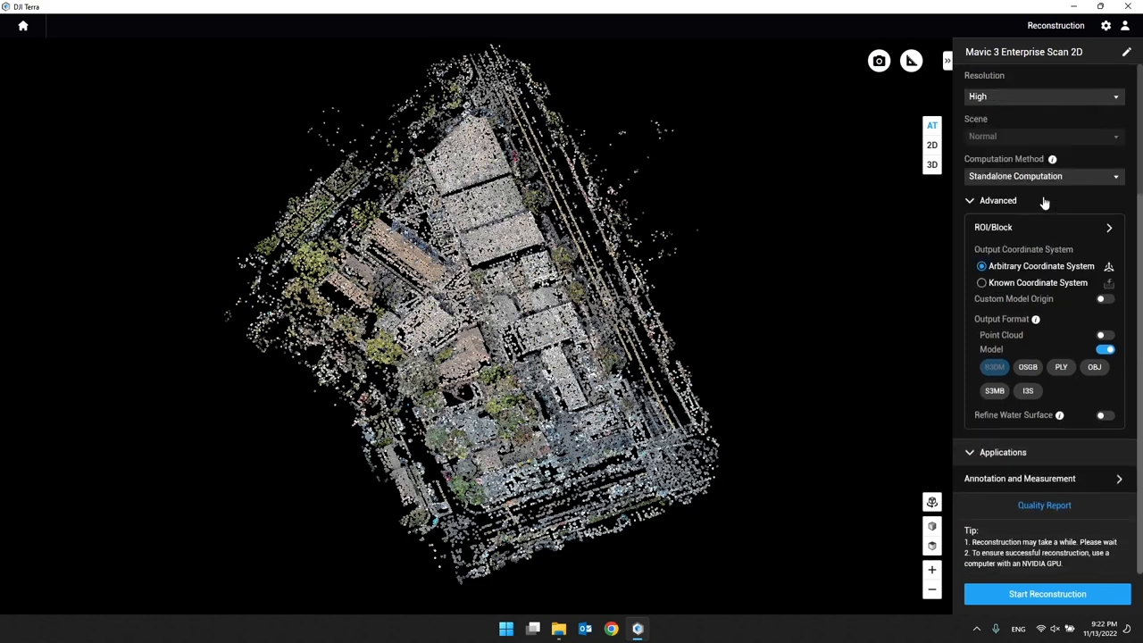
click(1024, 283)
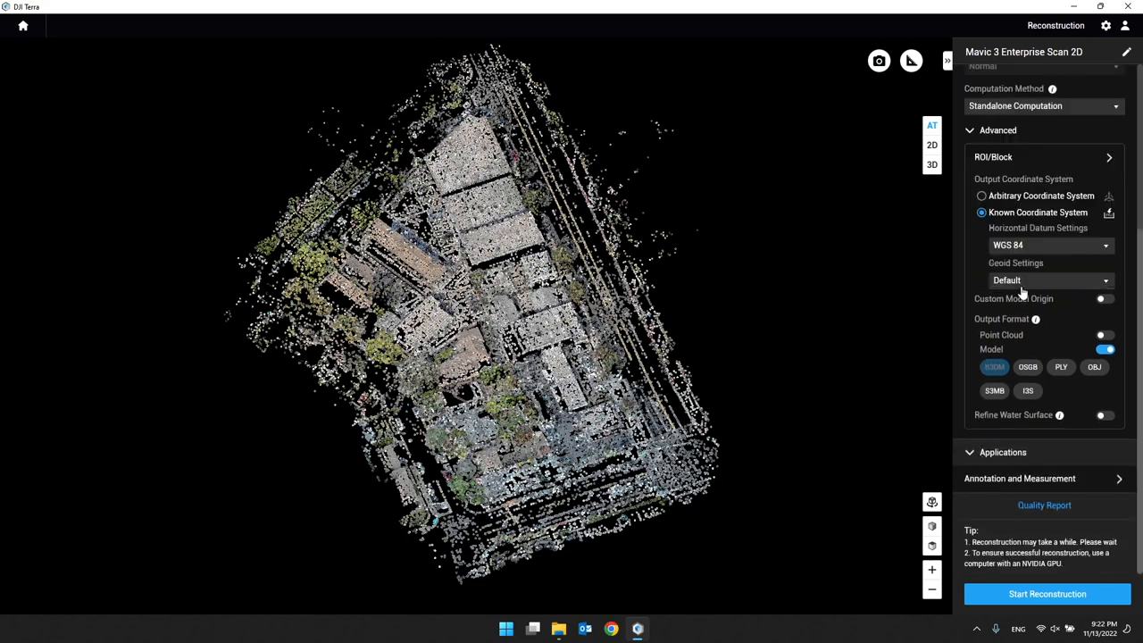
Step: Check the Custom Model Origin fields, set the output to Arbitrary Coordinate System, and turn Custom Model Origin off again
click(1104, 300)
click(1055, 319)
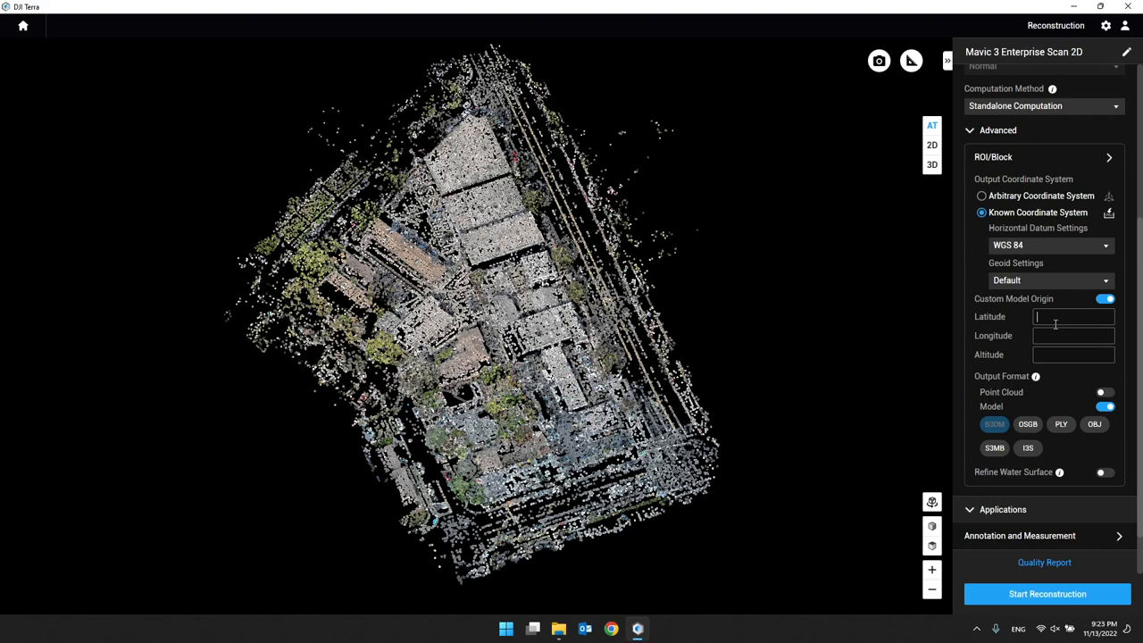
click(1006, 199)
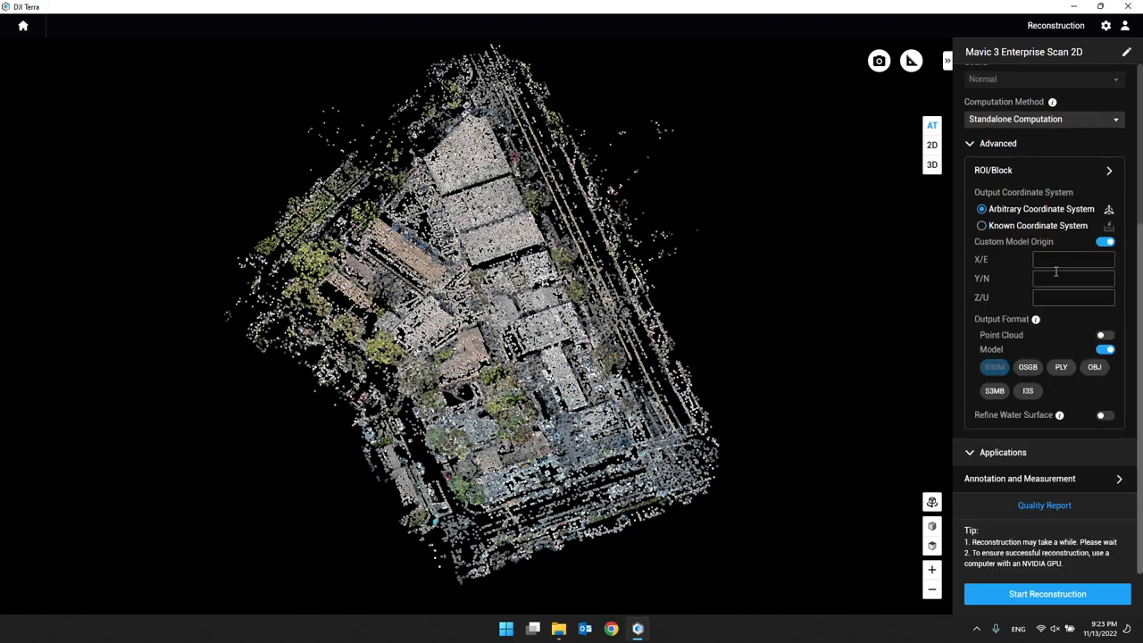
click(1104, 242)
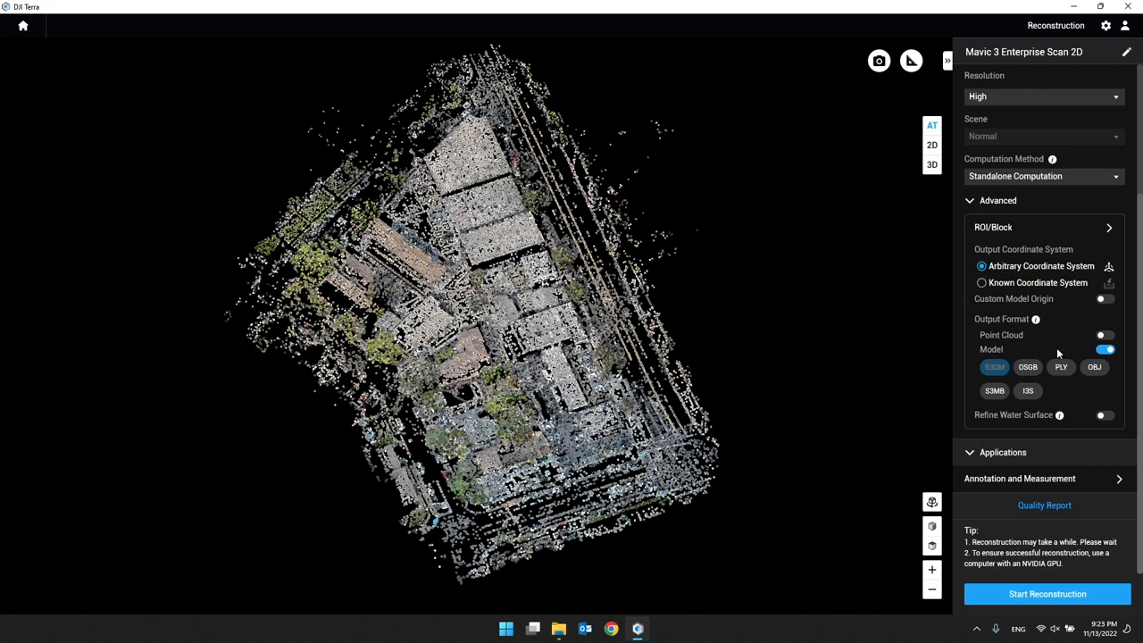
Step: Enable Point Cloud output for the 3D Model and add the LAS format
click(1105, 335)
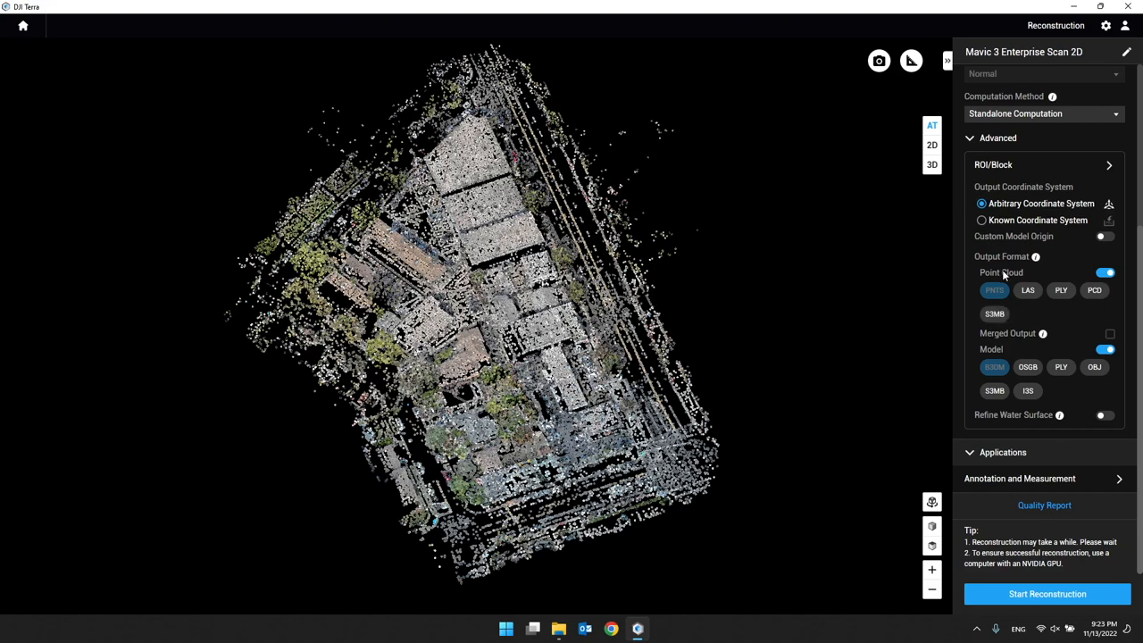
click(1027, 295)
Step: Try out the additional model output formats OBJ, PLY, OSGB, I3S and S3MB, and deselect them all again
click(1093, 371)
click(1059, 369)
click(1029, 368)
click(1027, 393)
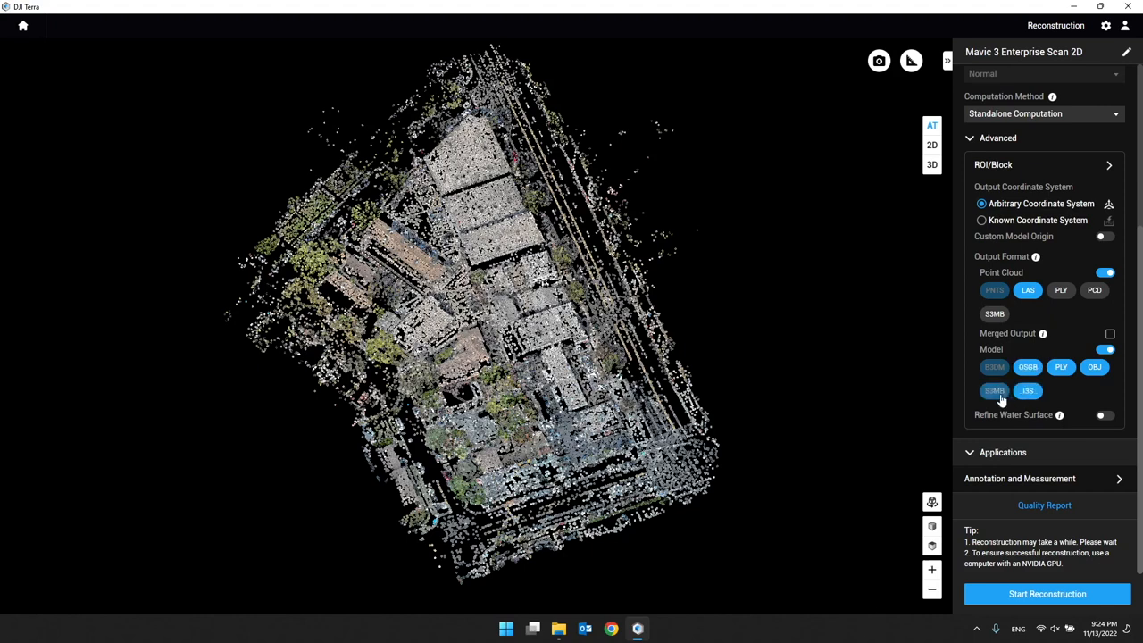
click(1001, 399)
click(1029, 370)
click(1061, 368)
click(1091, 369)
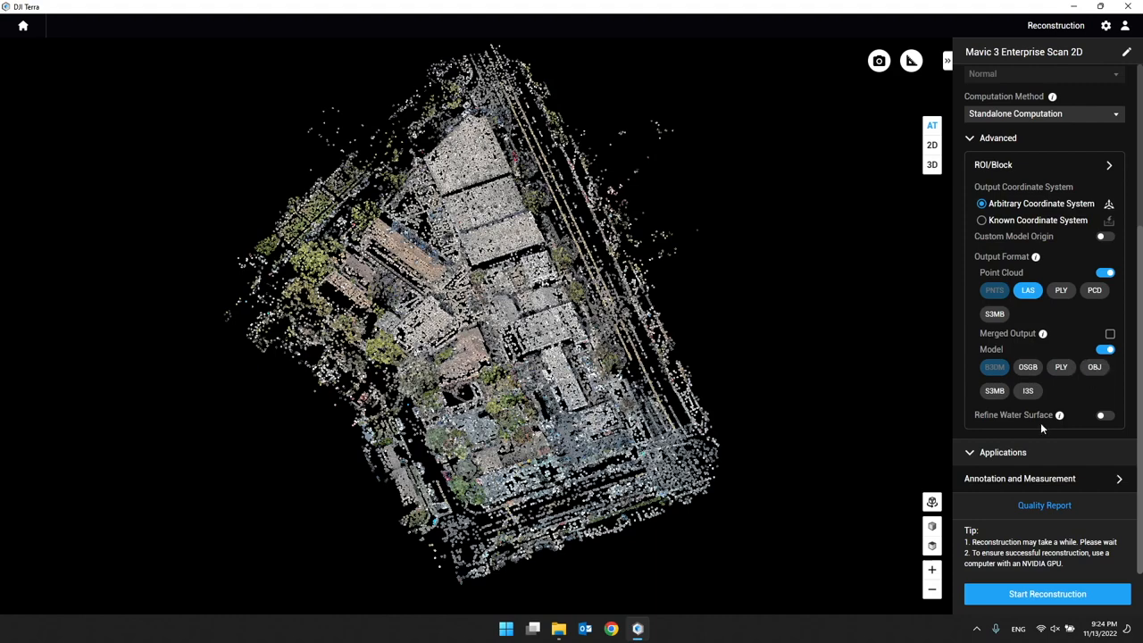
Step: Read the explanation of Refine Water Surface and look back over the 3D Model settings
click(1059, 415)
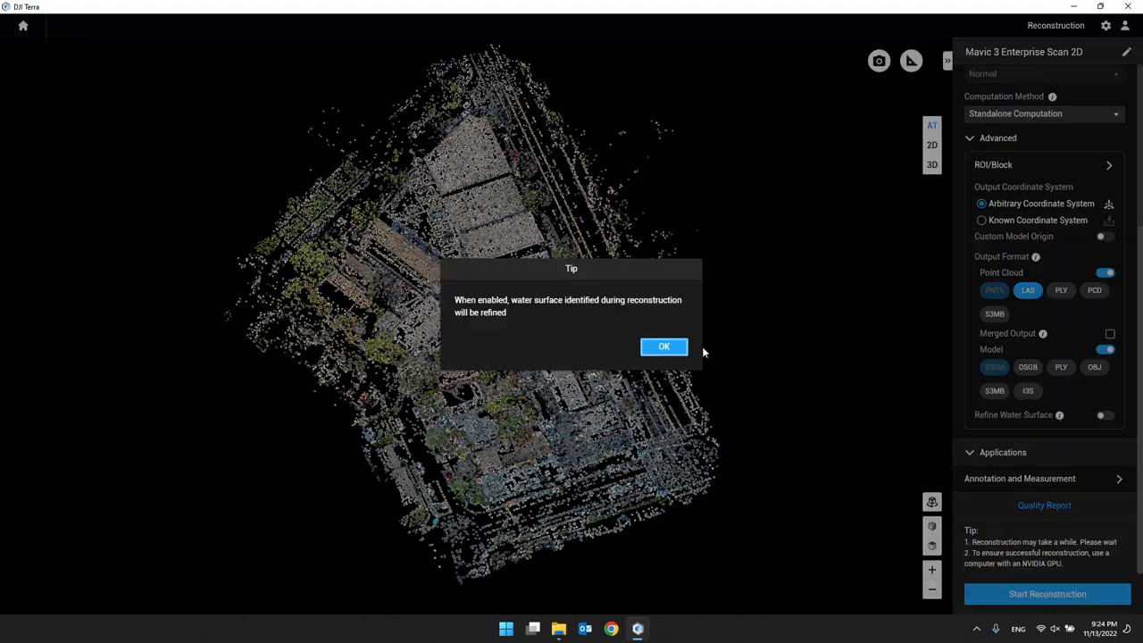
click(666, 349)
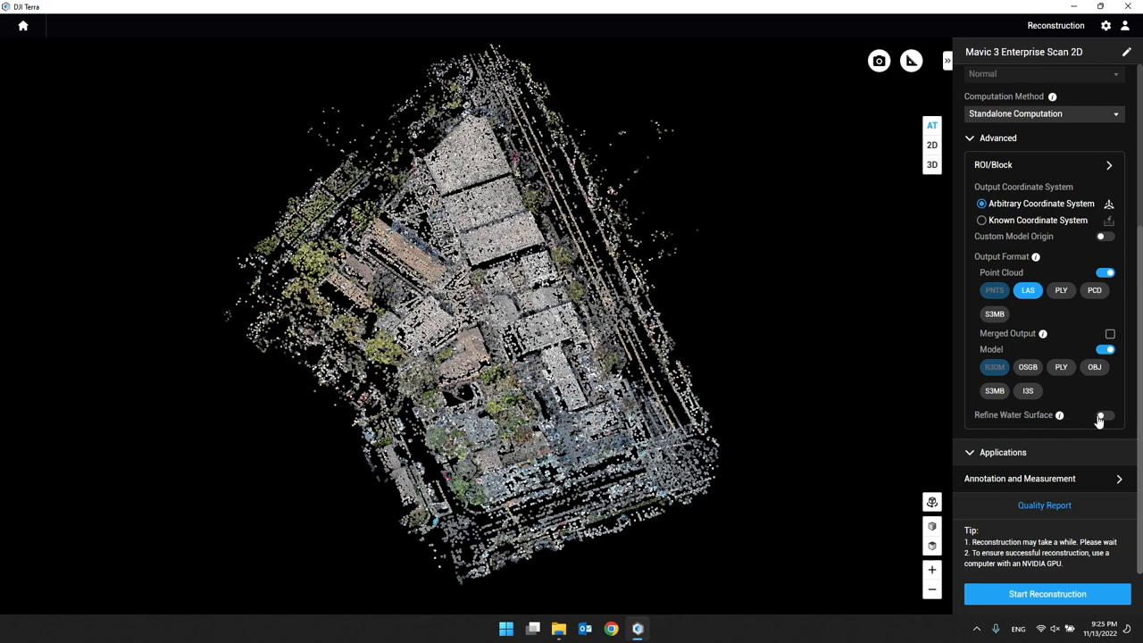
scroll(1070, 402, up, 1)
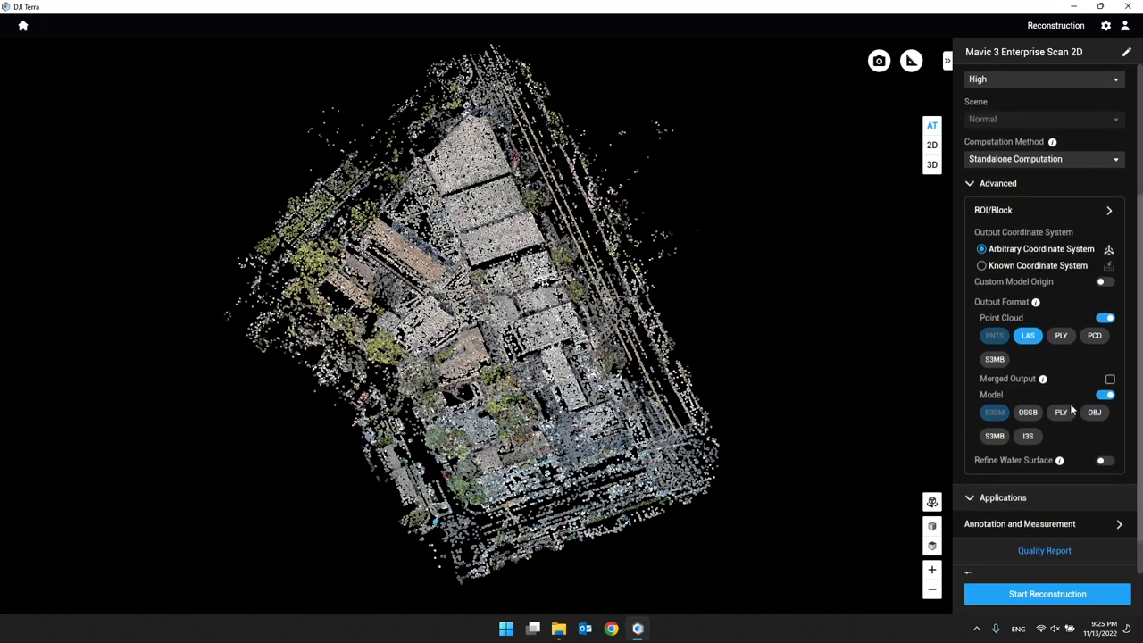
scroll(1055, 453, up, 3)
scroll(1055, 453, down, 3)
scroll(1055, 453, up, 4)
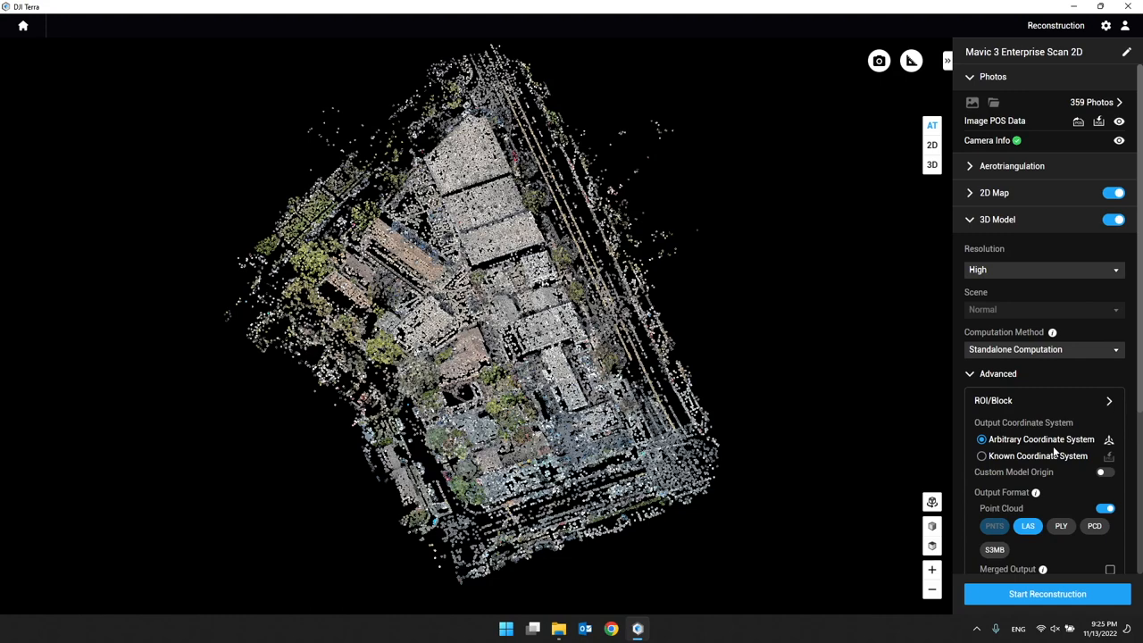
Step: Collapse the 3D Model settings and review the Reconstruction Parameter Checklist, closing it without starting the reconstruction
click(969, 219)
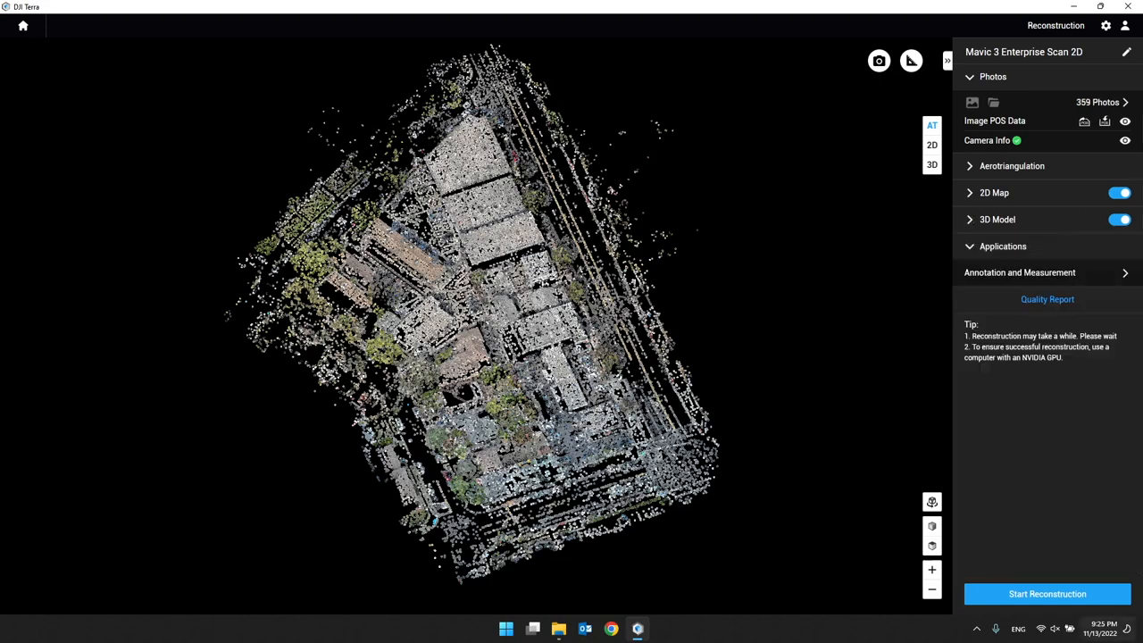
click(1050, 596)
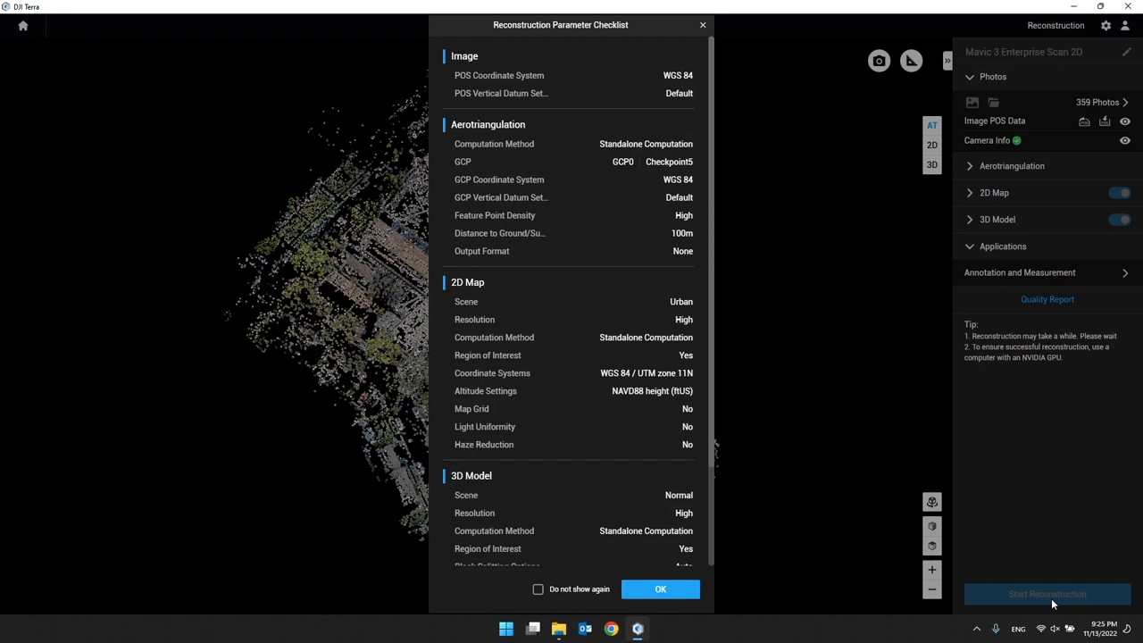
scroll(578, 115, down, 3)
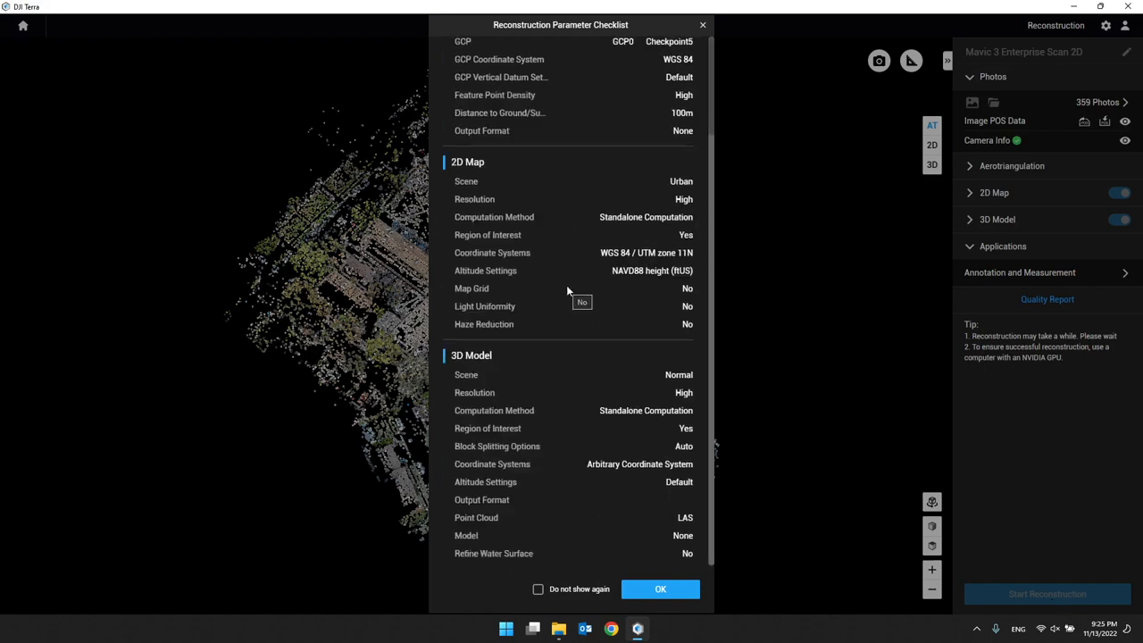
scroll(566, 286, up, 3)
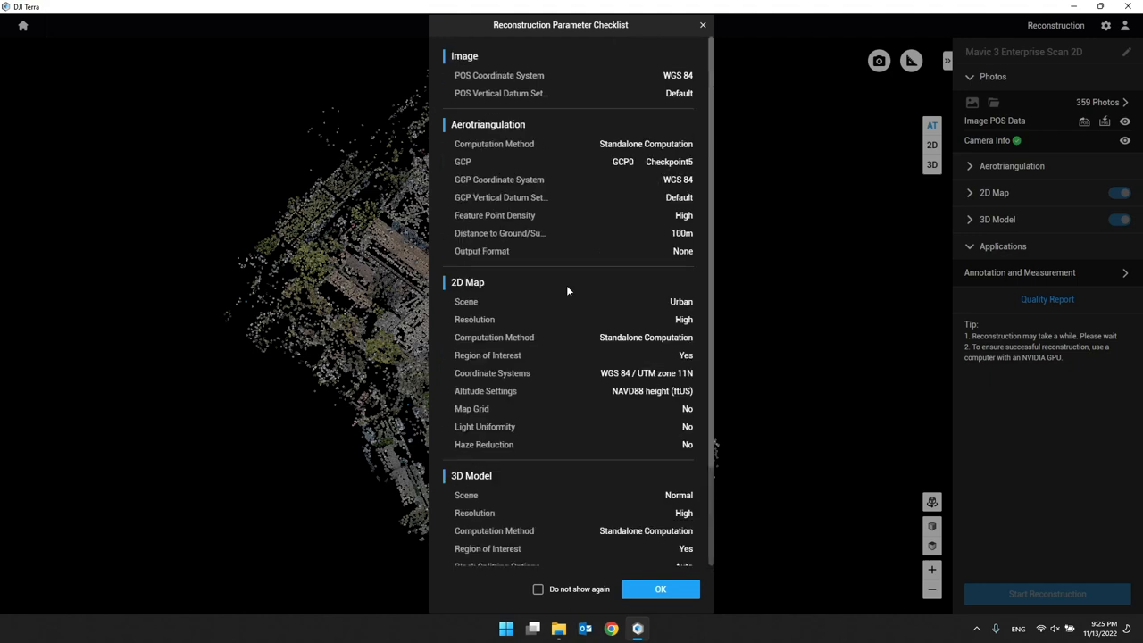
scroll(568, 290, down, 3)
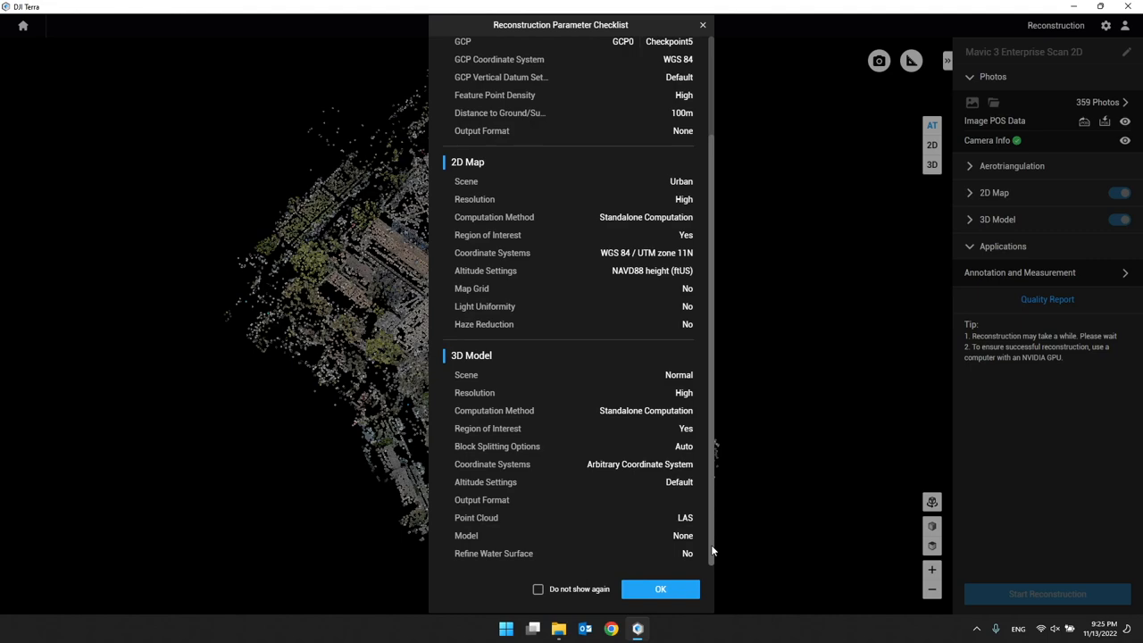
click(702, 24)
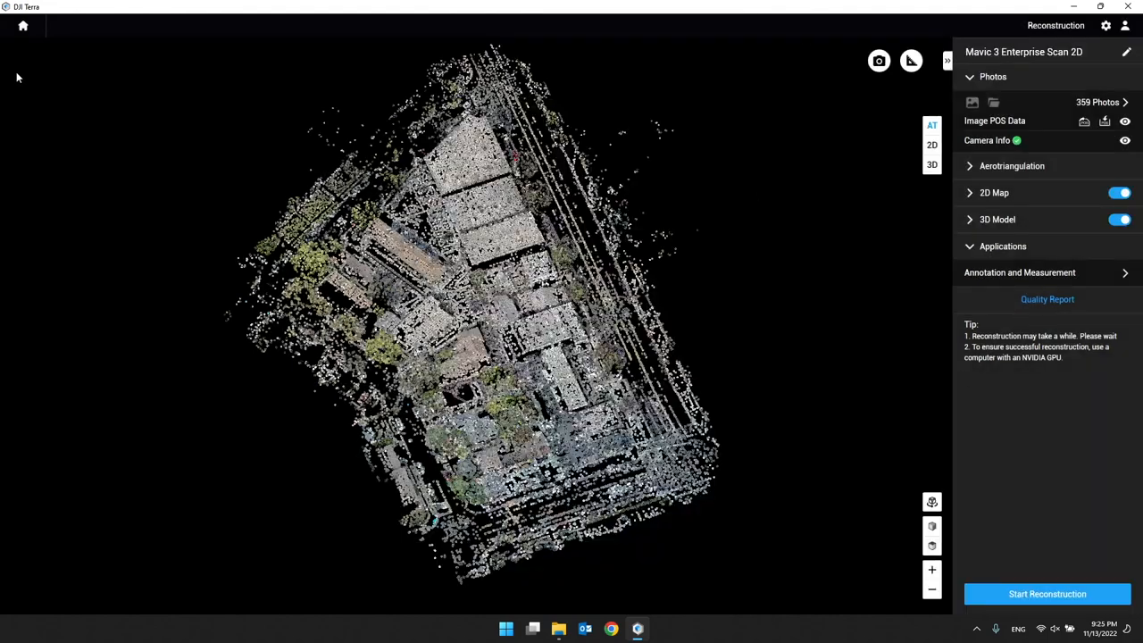
Step: Leave this mission and open the Burbank M3E Office mission from the mission list
click(24, 26)
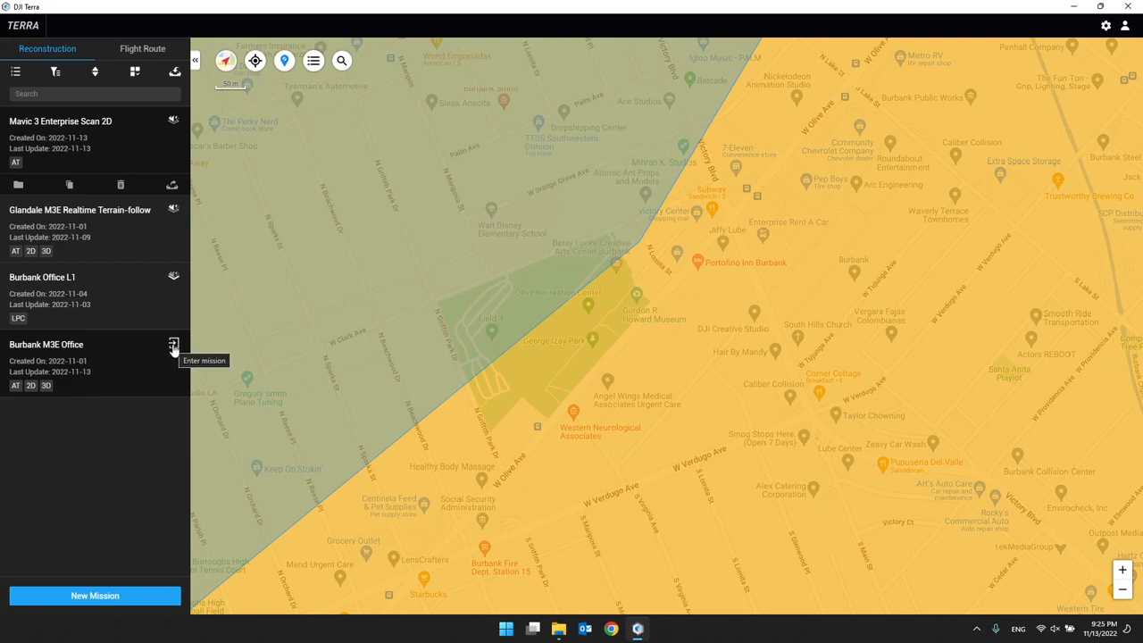
click(173, 346)
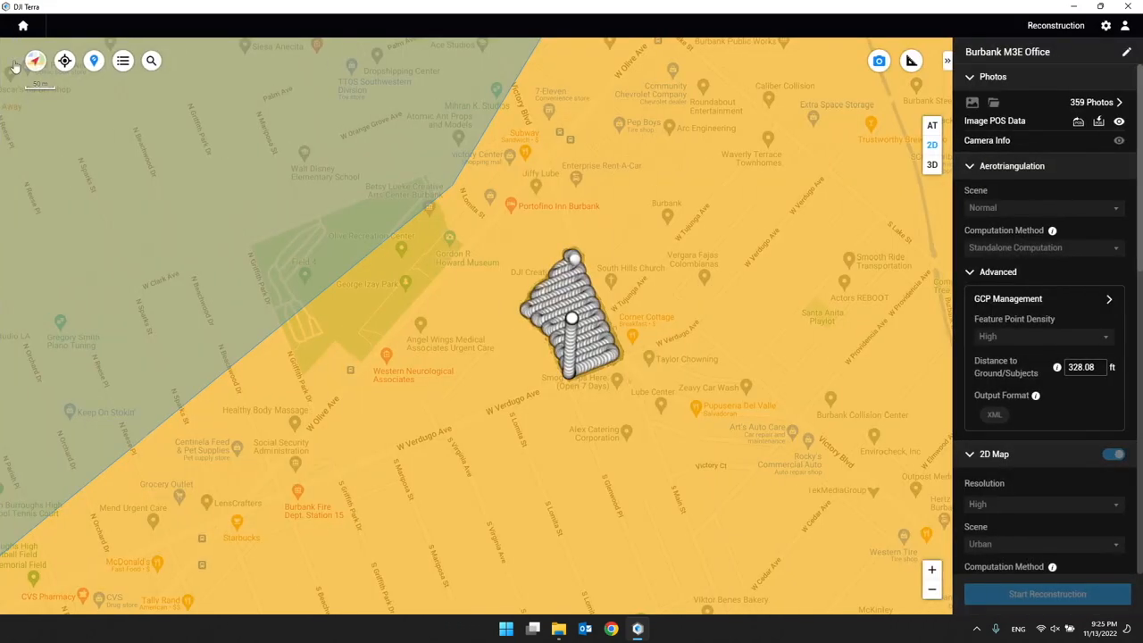
Step: Hide the coloured flight restriction zones and switch the base map around the office site to satellite imagery
click(93, 60)
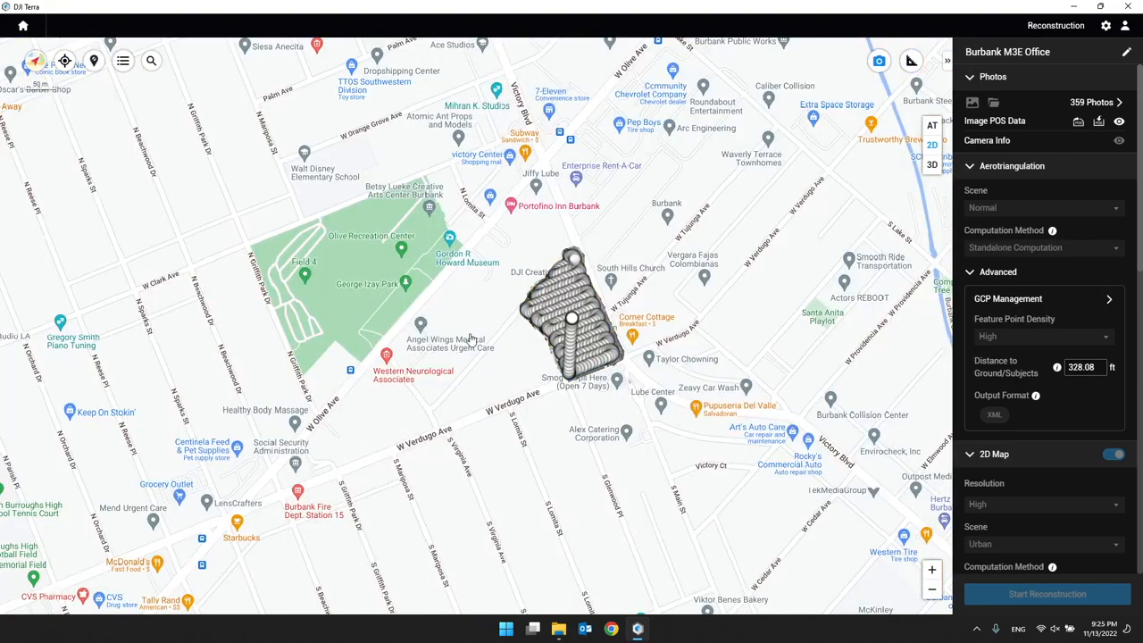
scroll(631, 315, up, 3)
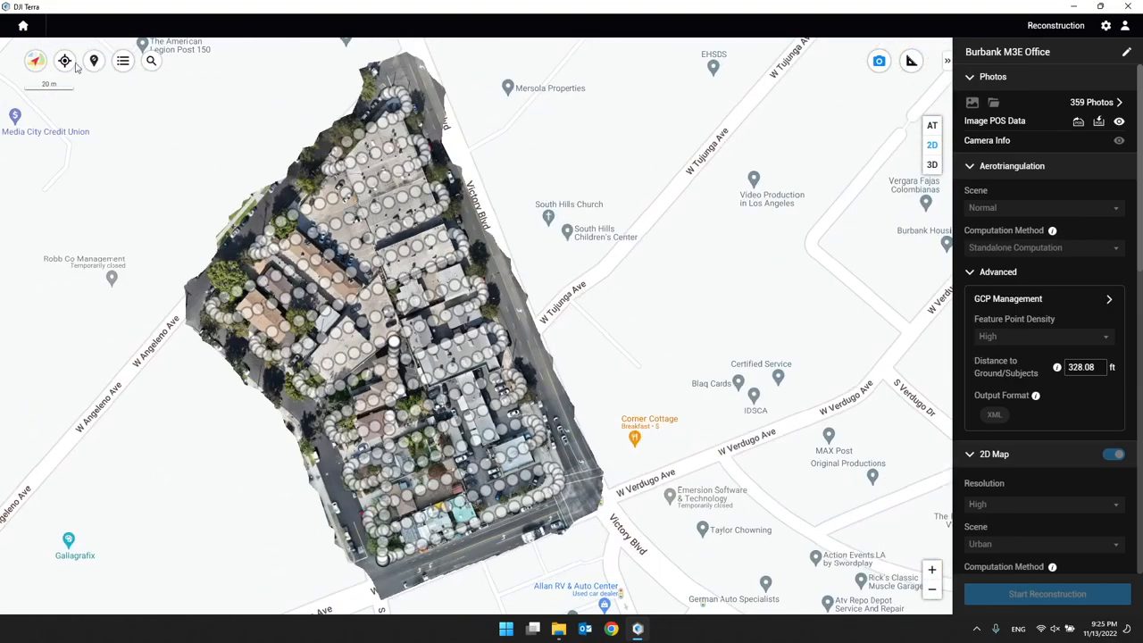
mouse_move(40, 64)
click(55, 166)
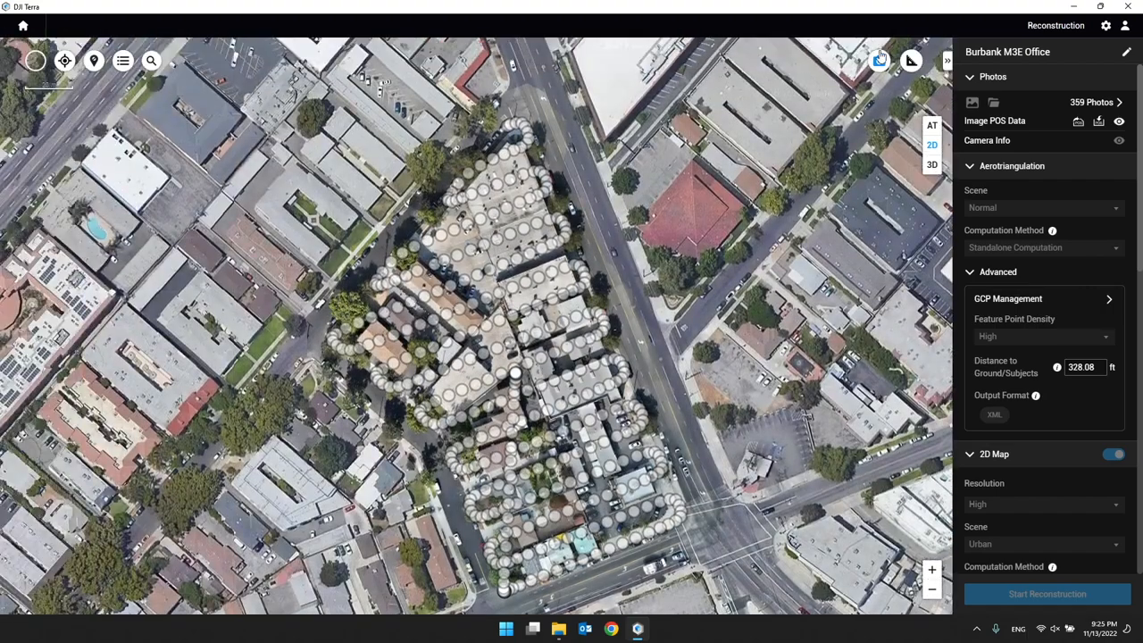
Step: Hide the camera positions, examine the 2D map up close, and bring up the aerotriangulation result
click(880, 61)
scroll(535, 256, up, 2)
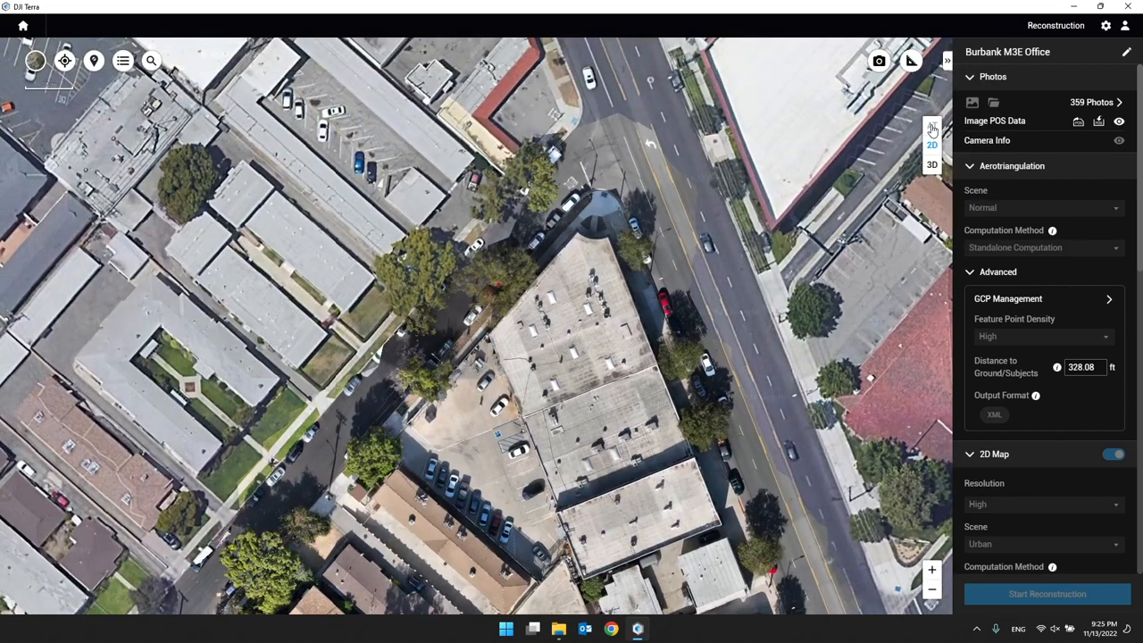
click(932, 127)
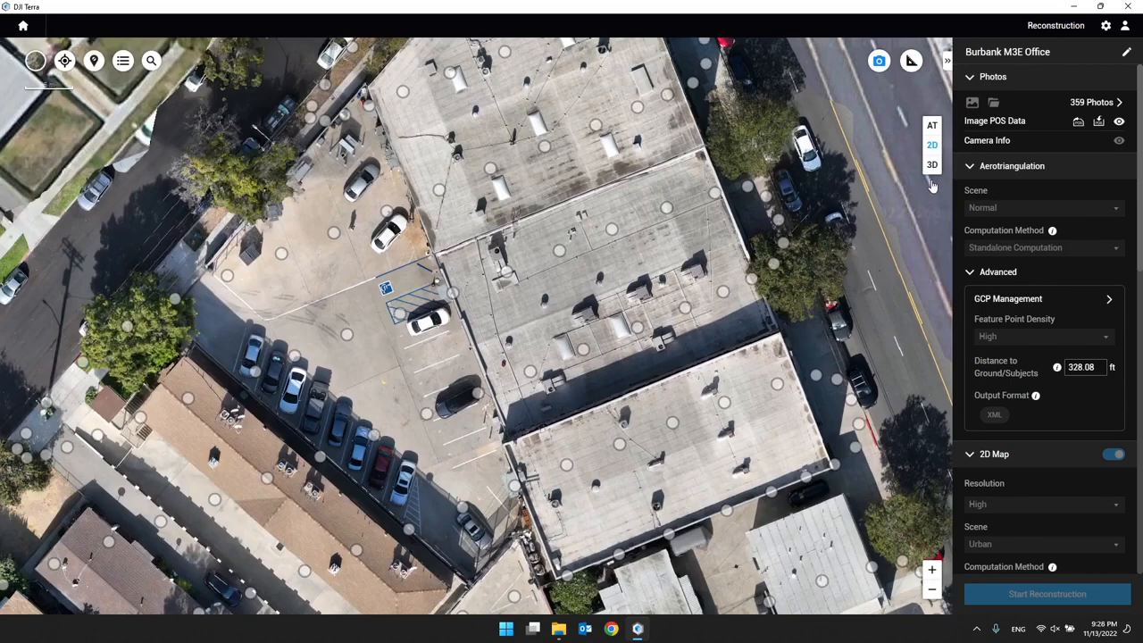
Step: Display the 3D model and examine the office building's flat roof and its rooftop units from several angles
click(932, 165)
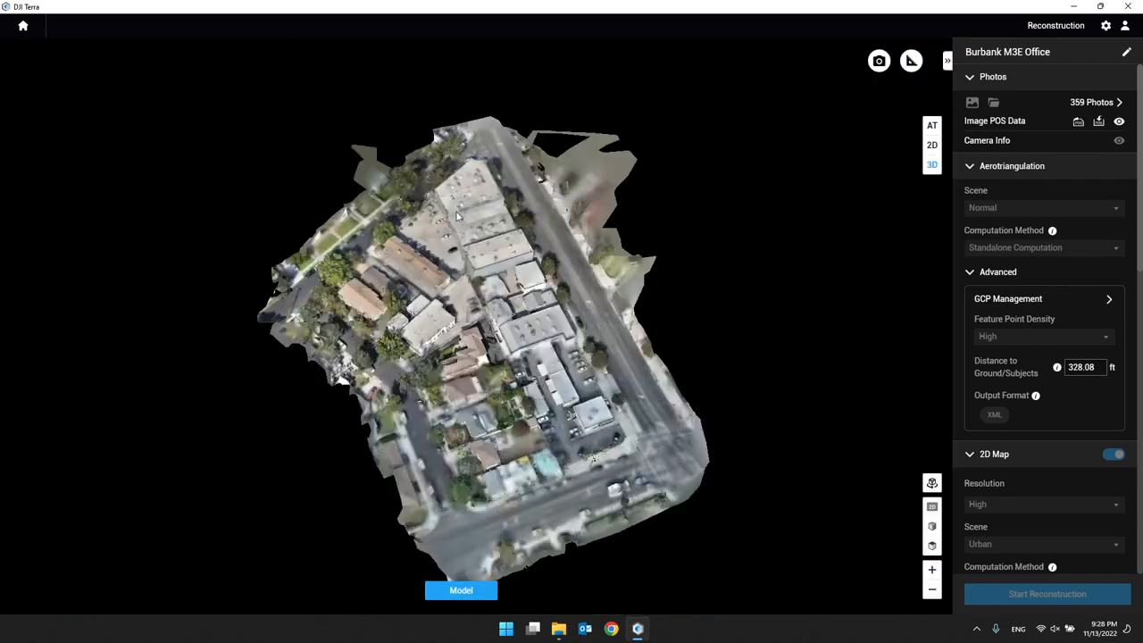
scroll(456, 216, up, 5)
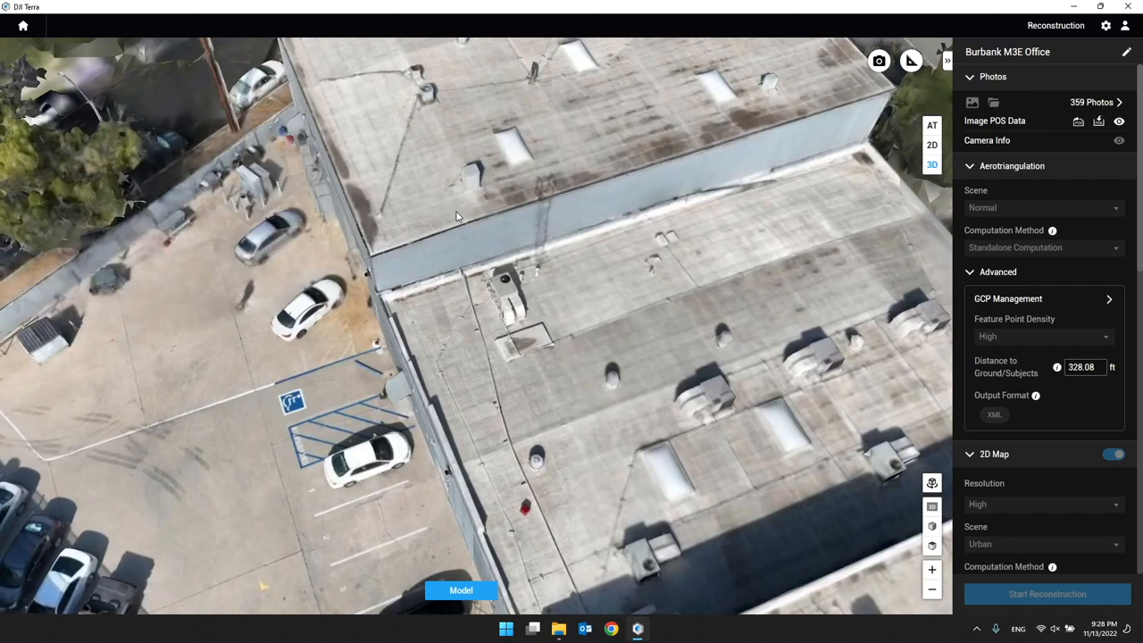
drag(456, 217, 519, 391)
scroll(239, 250, down, 5)
scroll(519, 390, up, 5)
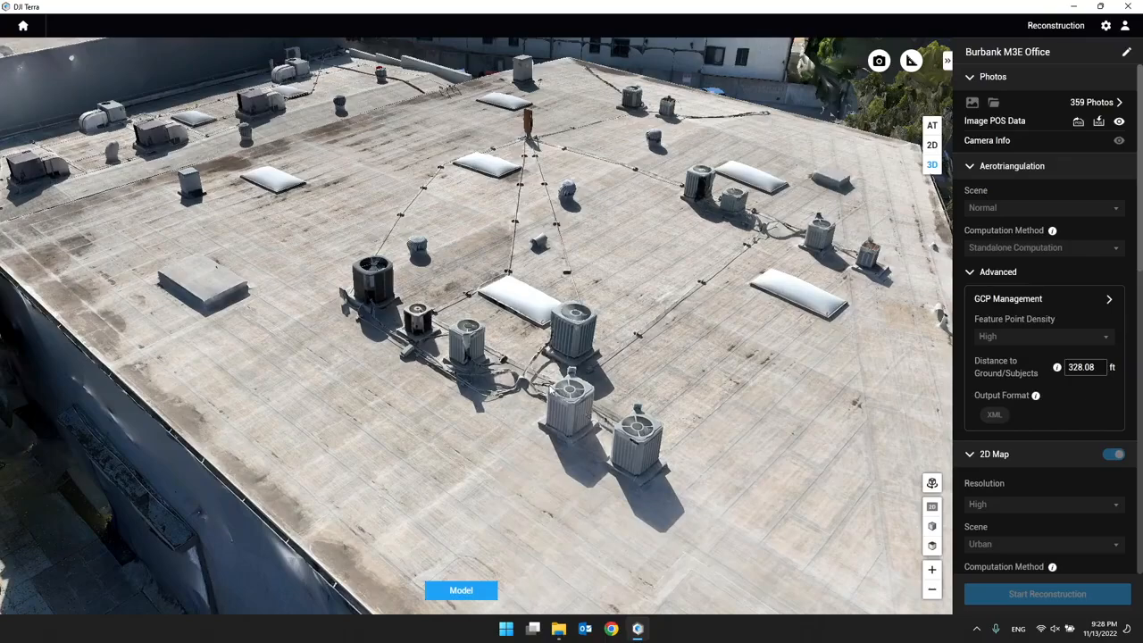
drag(563, 393, 608, 461)
middle_drag(608, 462, 643, 464)
scroll(704, 477, down, 5)
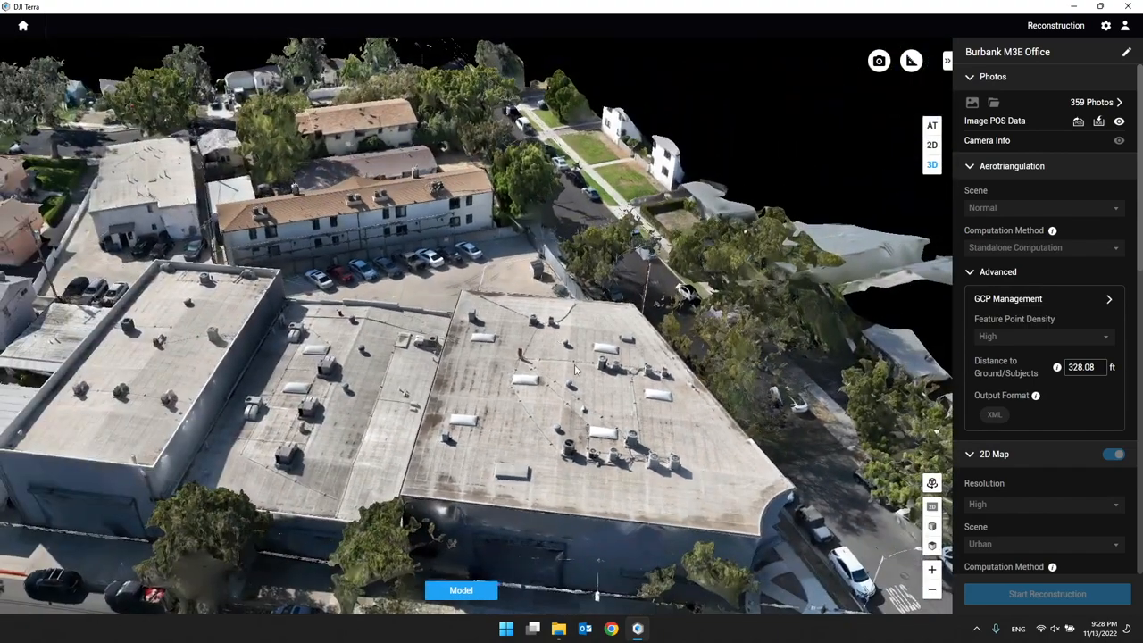
Step: Examine the 3D model's car park beside the office building from above at close range
middle_drag(574, 365, 641, 554)
drag(643, 556, 543, 526)
middle_drag(525, 442, 658, 426)
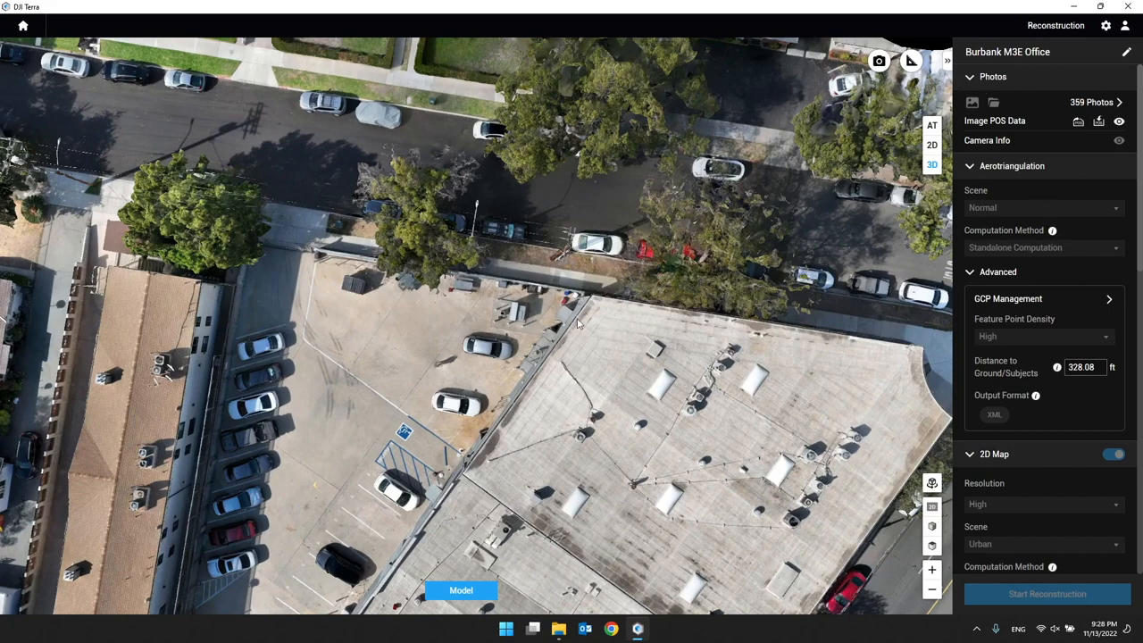
right_drag(578, 319, 727, 391)
drag(719, 349, 664, 179)
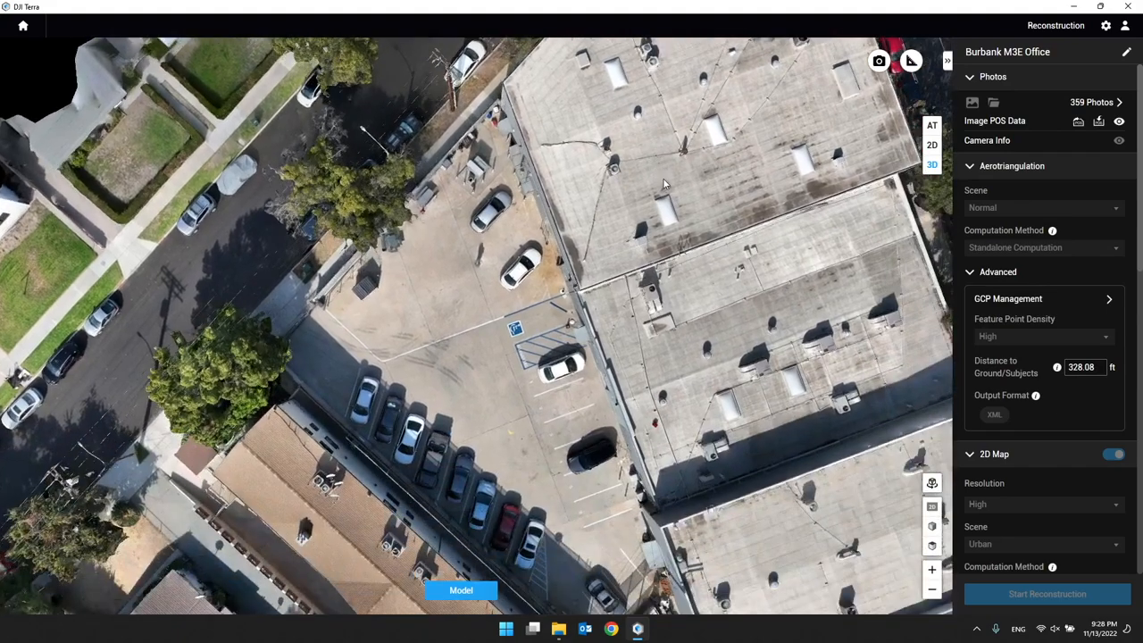
right_drag(502, 309, 616, 374)
drag(615, 374, 643, 351)
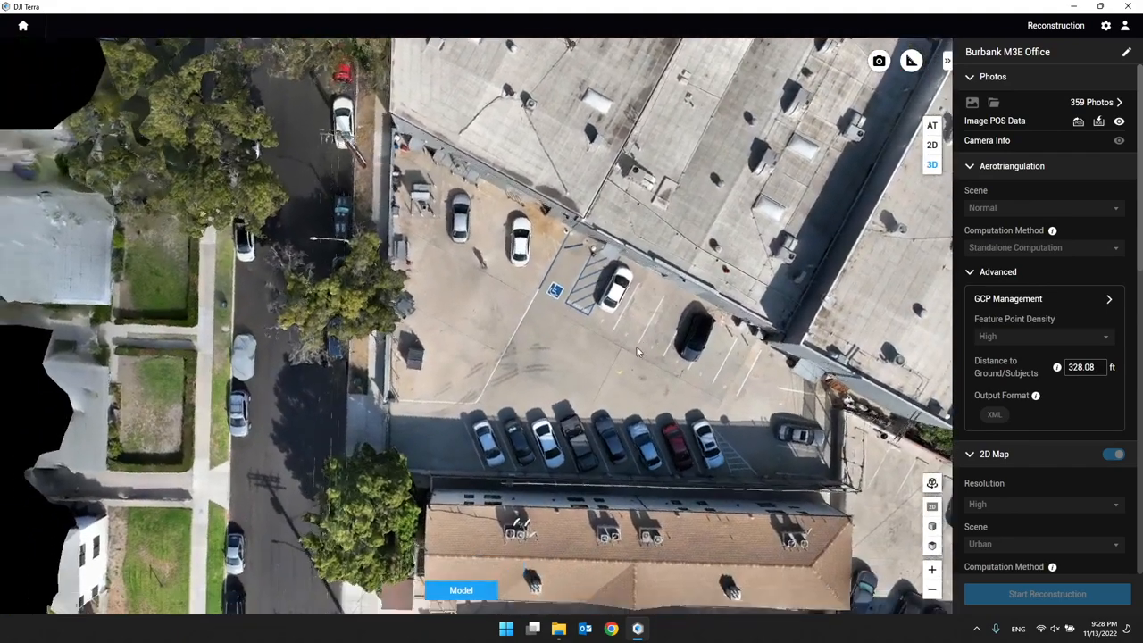
scroll(638, 352, up, 3)
scroll(638, 352, up, 2)
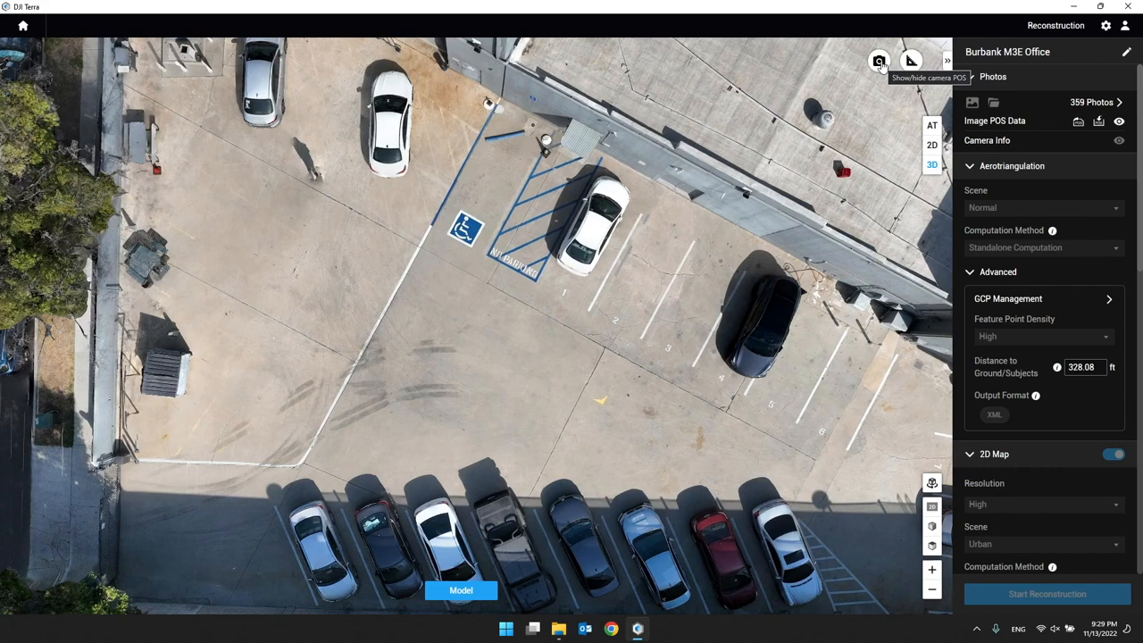
Step: Measure the coordinates of a point on the car park pavement near the accessible parking space
click(913, 62)
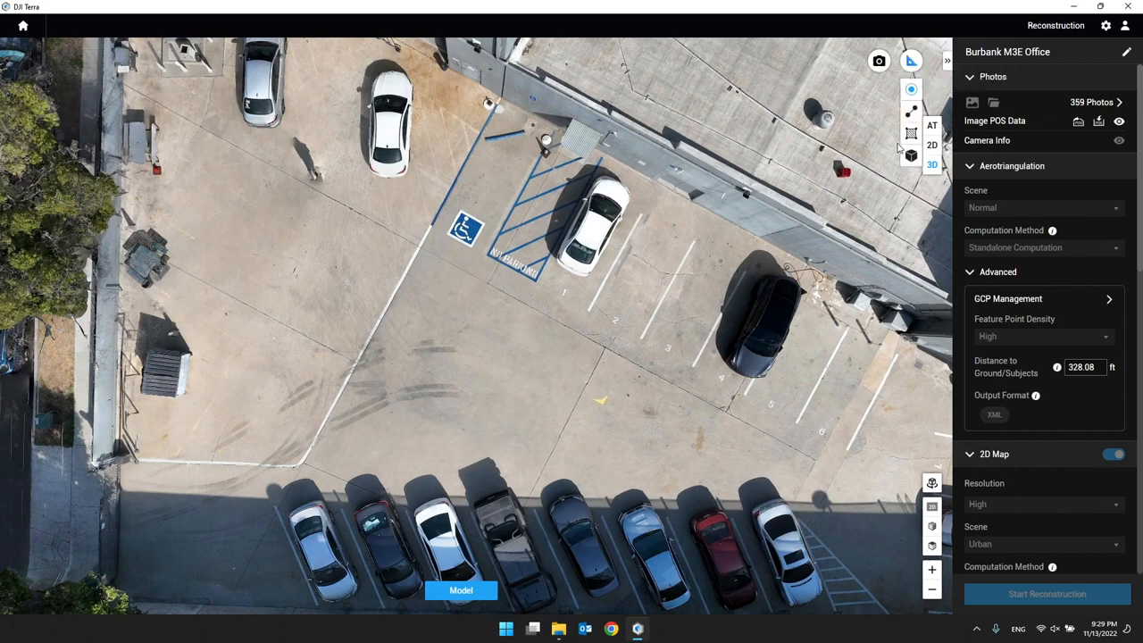
click(912, 90)
click(463, 318)
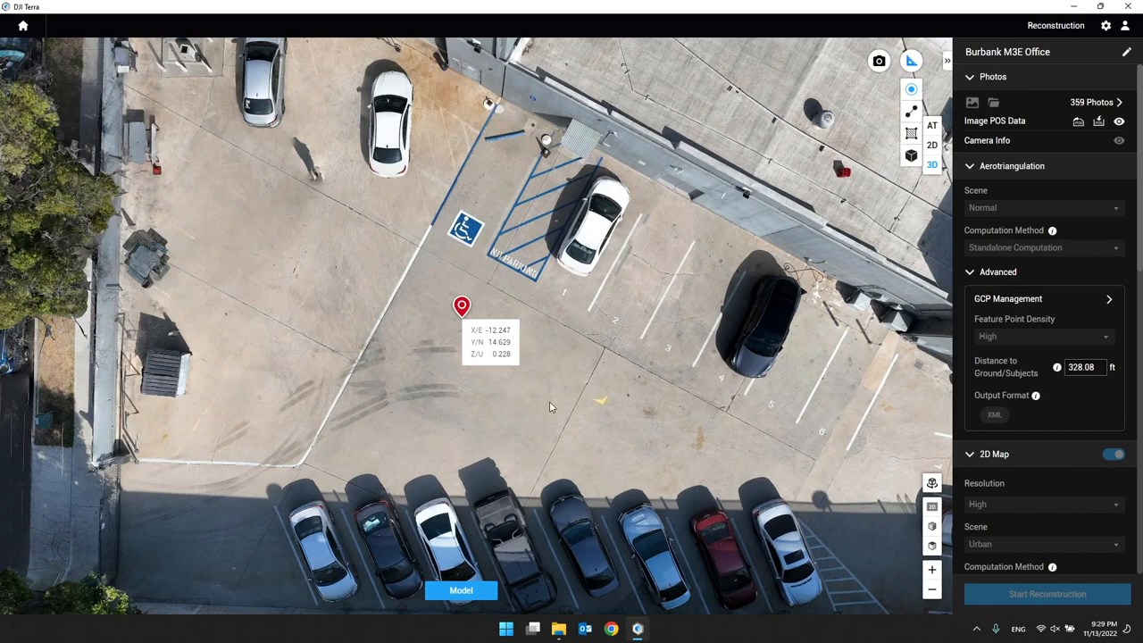
Step: Measure the distance between two points across the open pavement in the middle of the car park
click(908, 113)
click(909, 112)
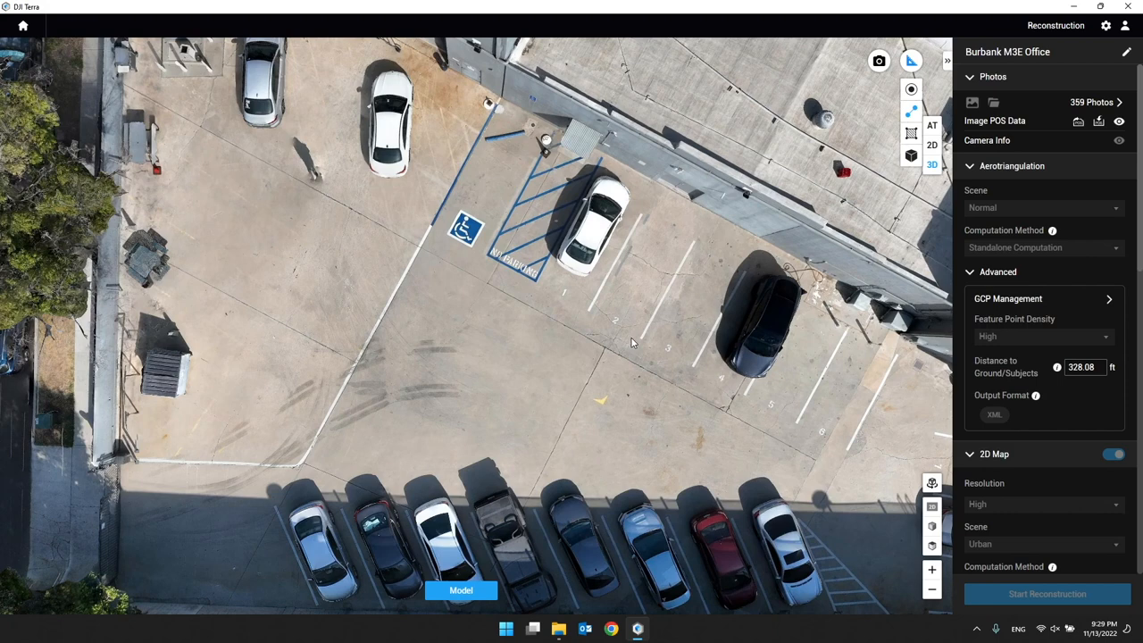
click(645, 397)
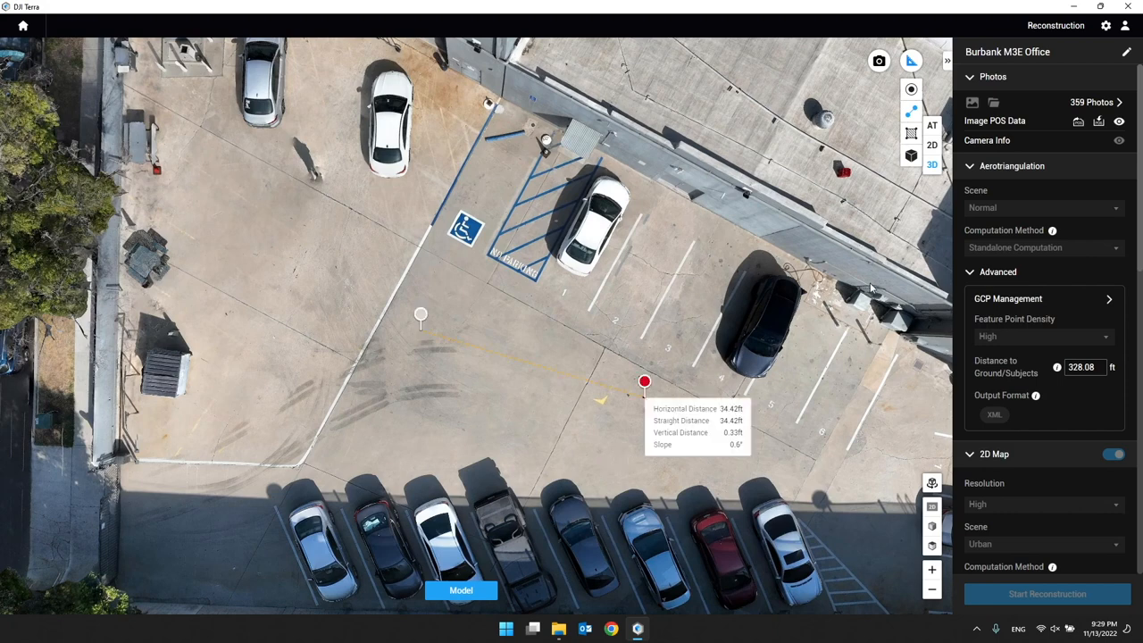
Step: Measure the area of a five-cornered polygon on the pavement around the accessible parking symbol
click(911, 132)
click(329, 377)
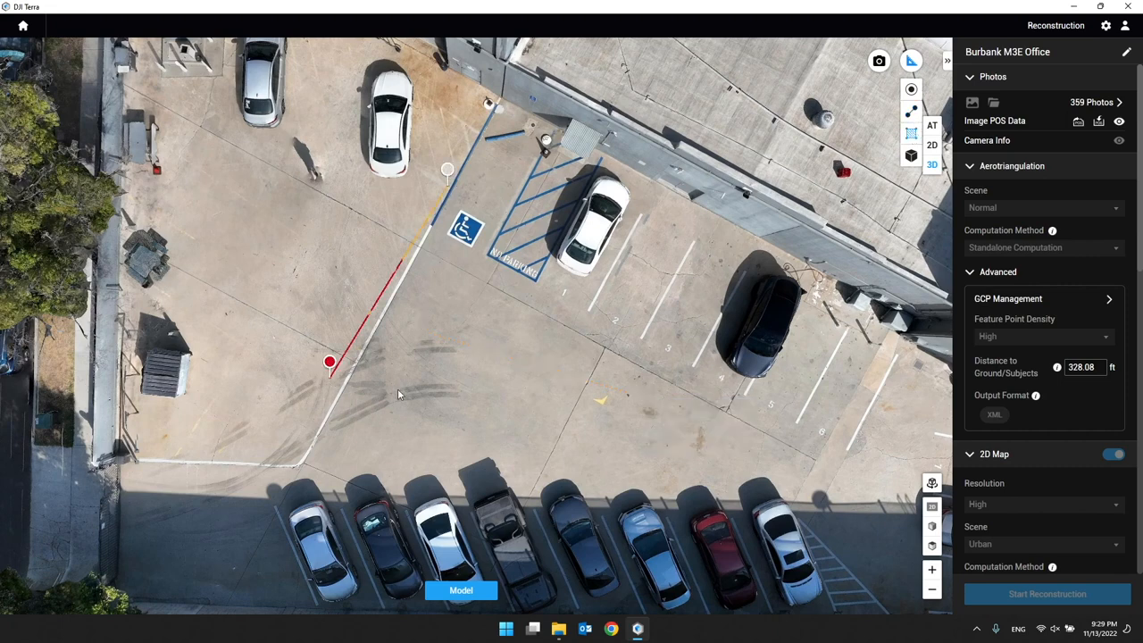
click(460, 410)
click(539, 375)
click(509, 243)
right_click(509, 245)
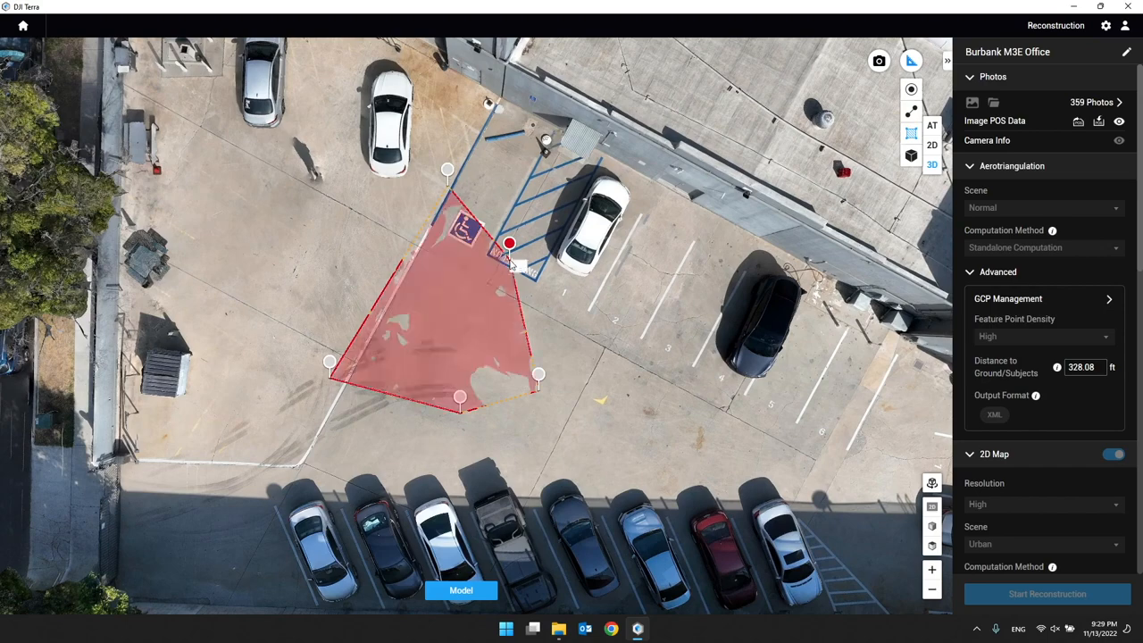
click(596, 340)
click(799, 280)
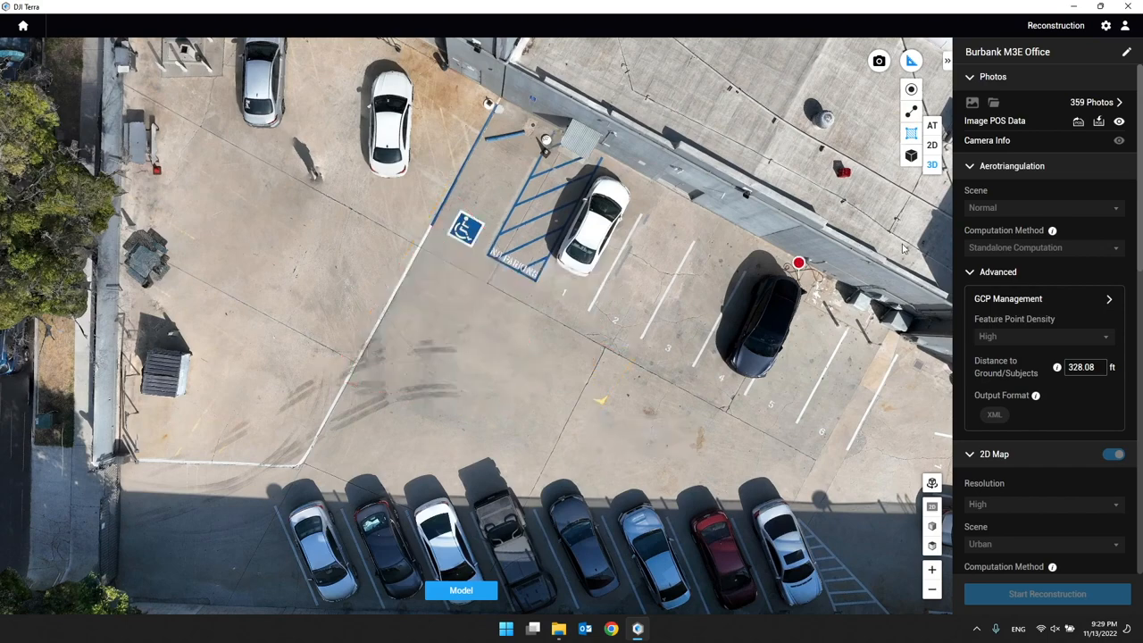
Step: Measure the volume of a four-cornered region on the open pavement above the row of parked cars, and close the measurement tools
click(914, 163)
drag(289, 239, 572, 369)
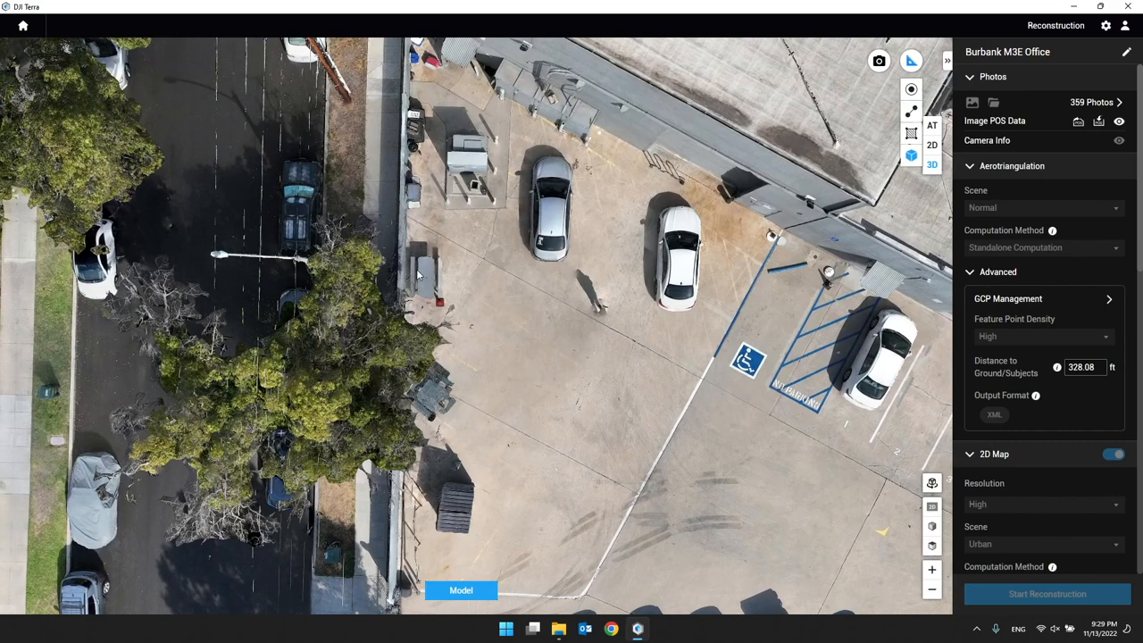
drag(367, 240, 192, 131)
click(332, 245)
click(312, 405)
click(508, 465)
click(594, 369)
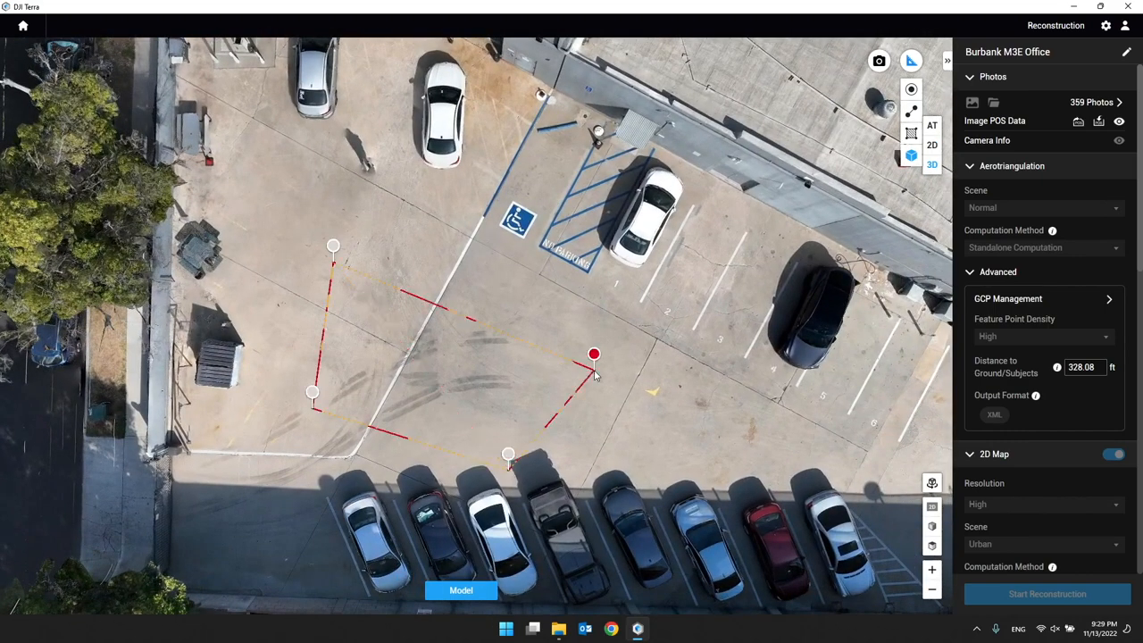
right_click(596, 375)
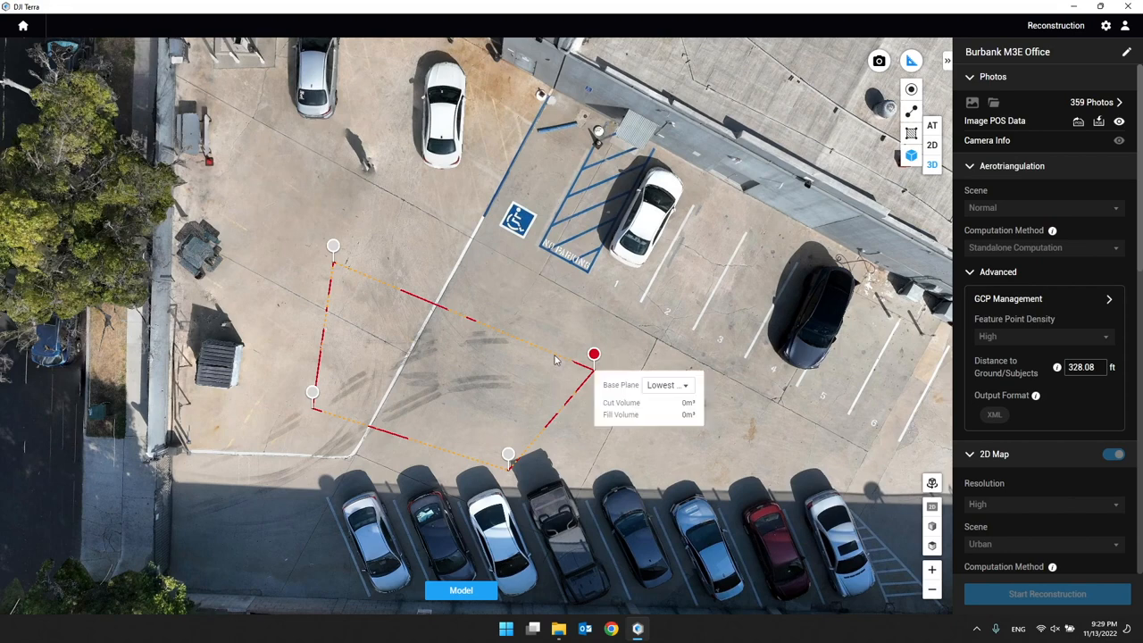
click(613, 349)
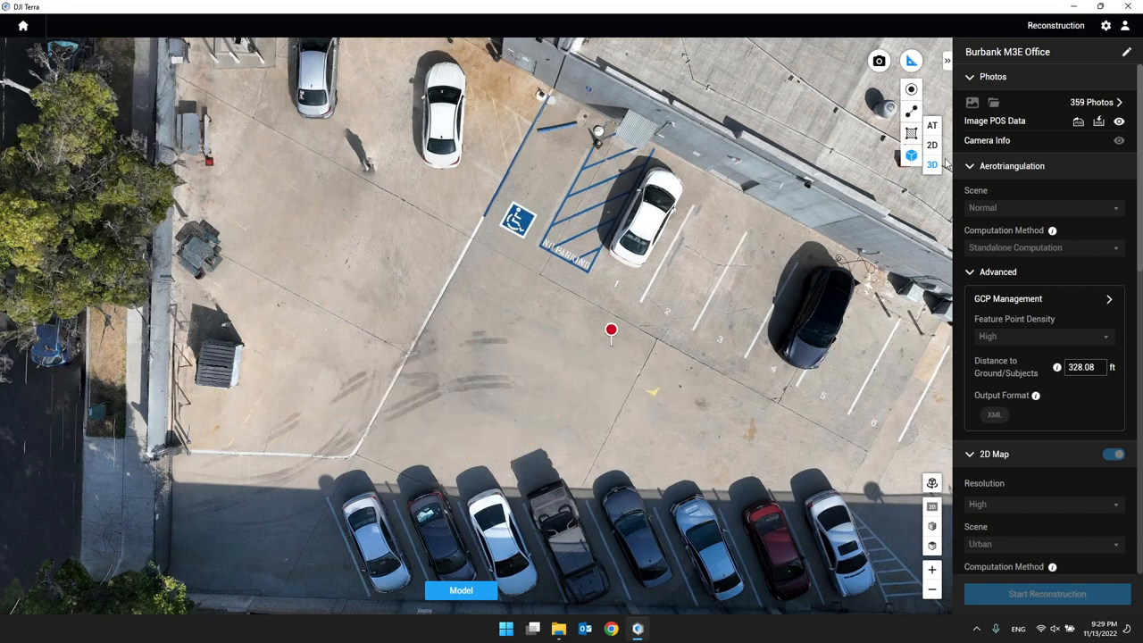
click(911, 61)
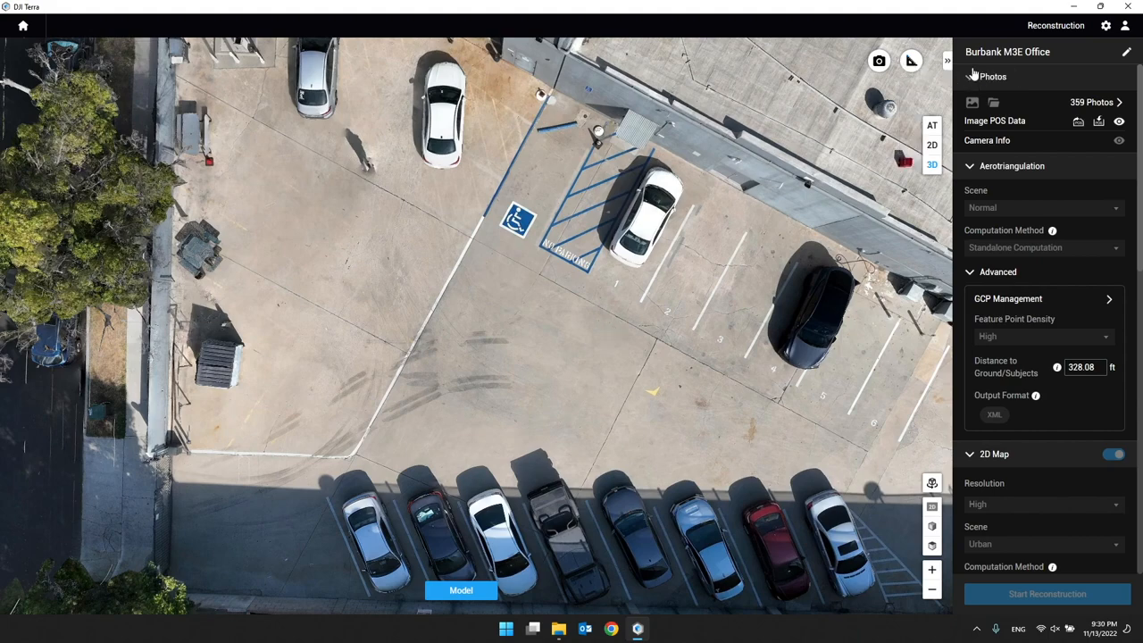
Step: Review the 3D Model settings and look at both the Annotation and Measurement page and the quick measurement tools
scroll(989, 243, down, 10)
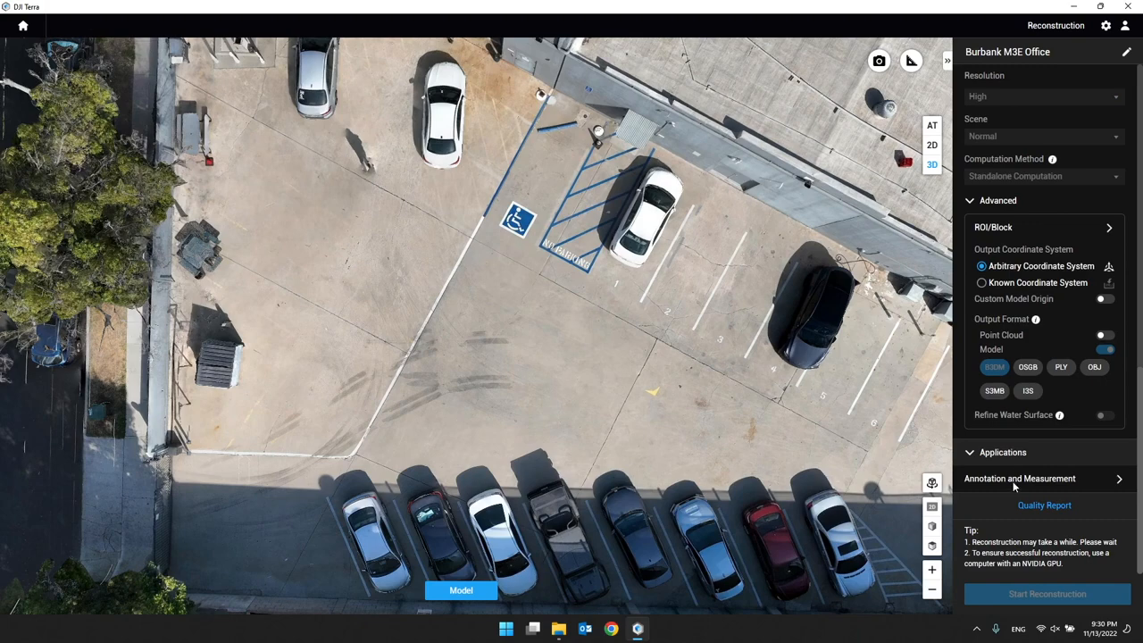
scroll(987, 446, up, 5)
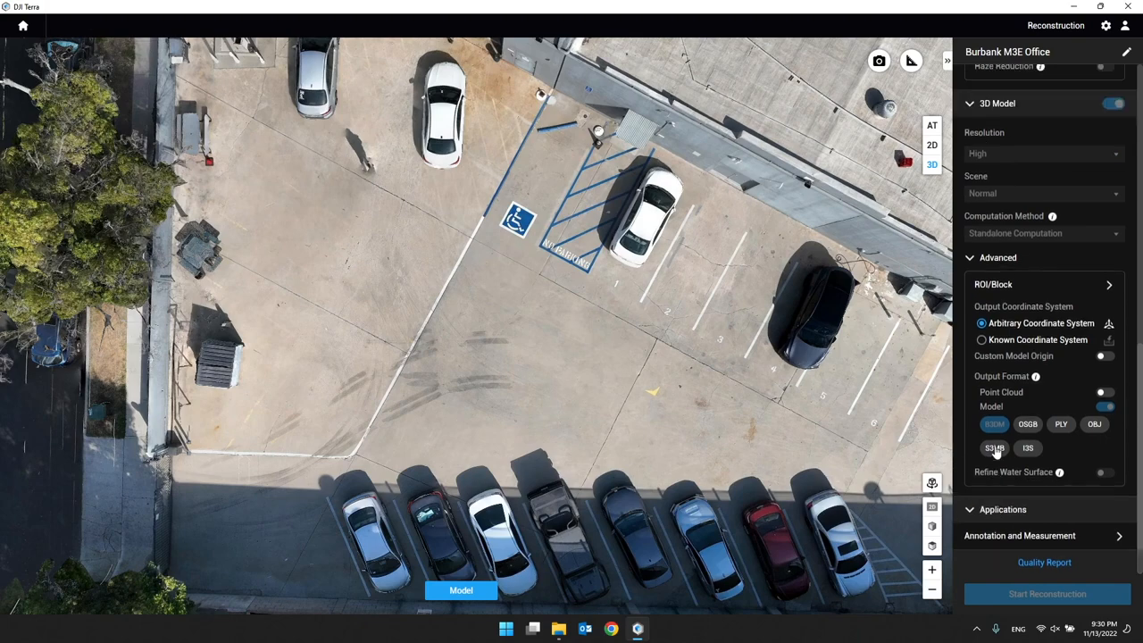
scroll(1063, 358, down, 5)
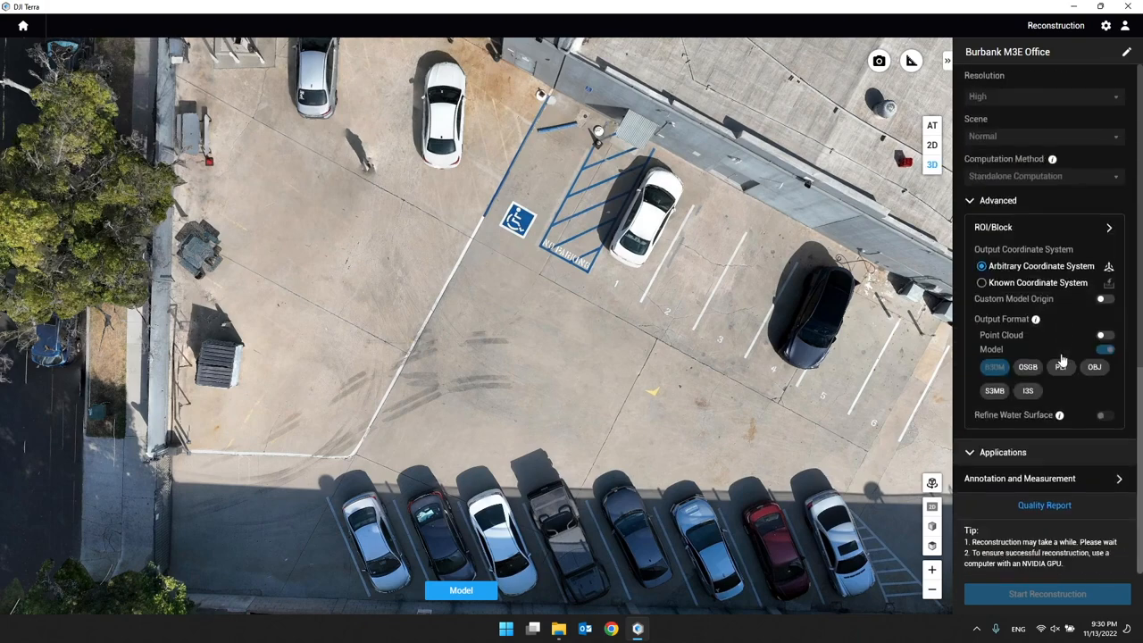
click(993, 477)
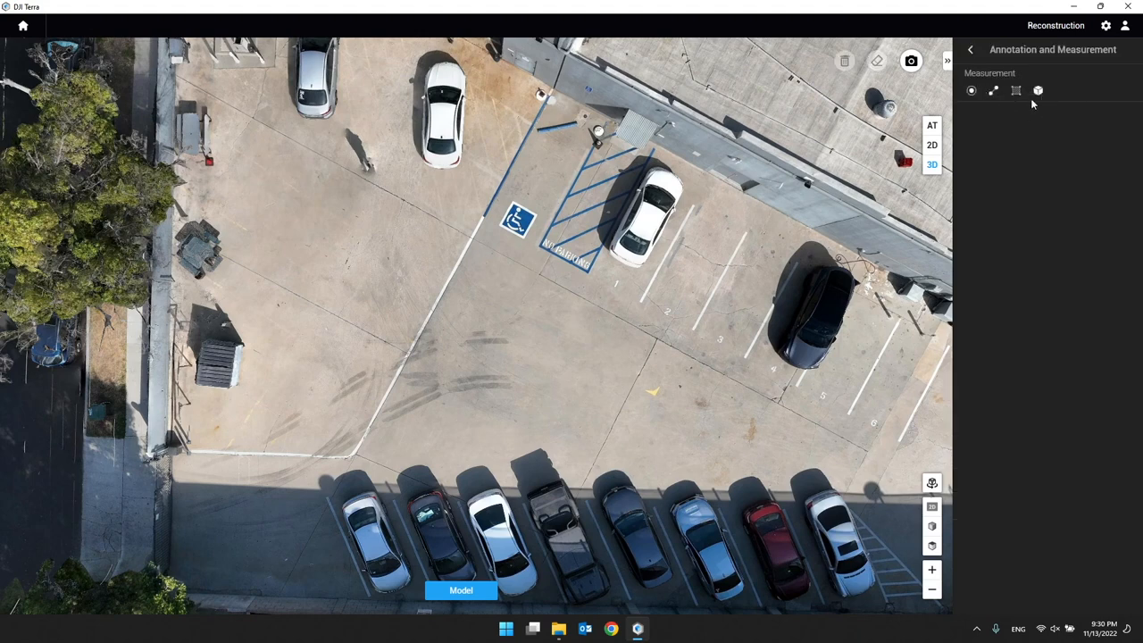
click(971, 51)
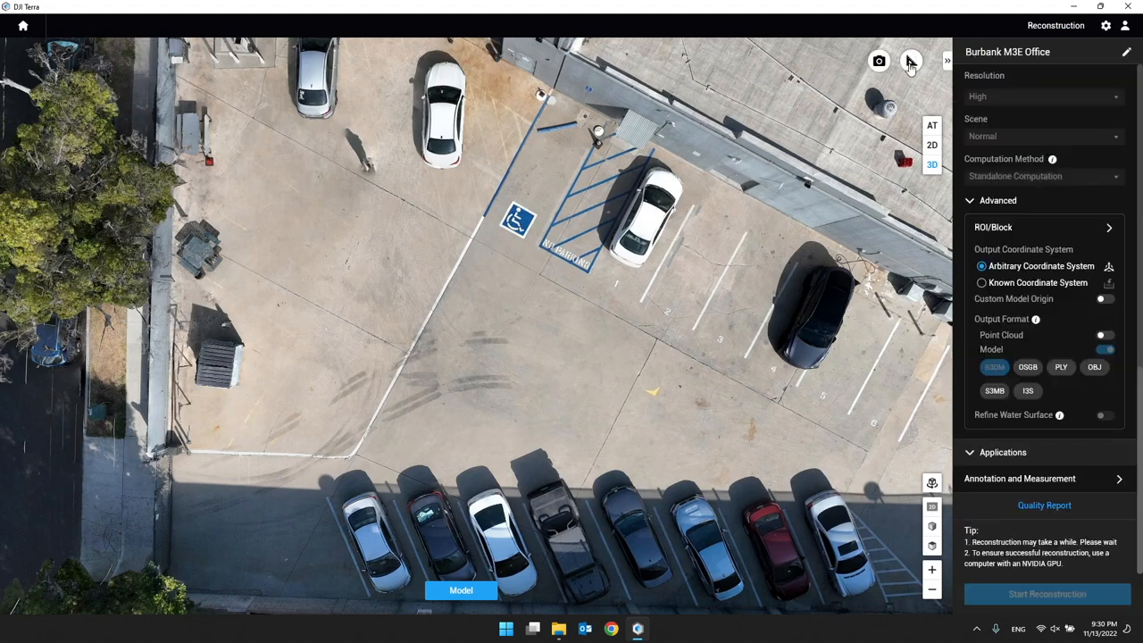
click(911, 61)
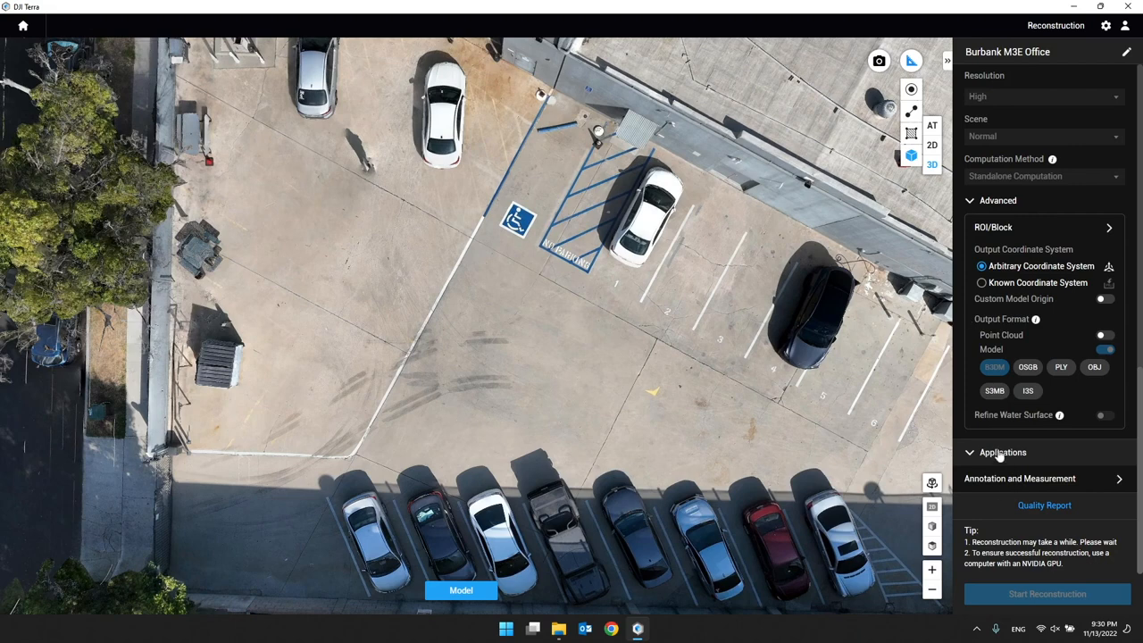
click(913, 63)
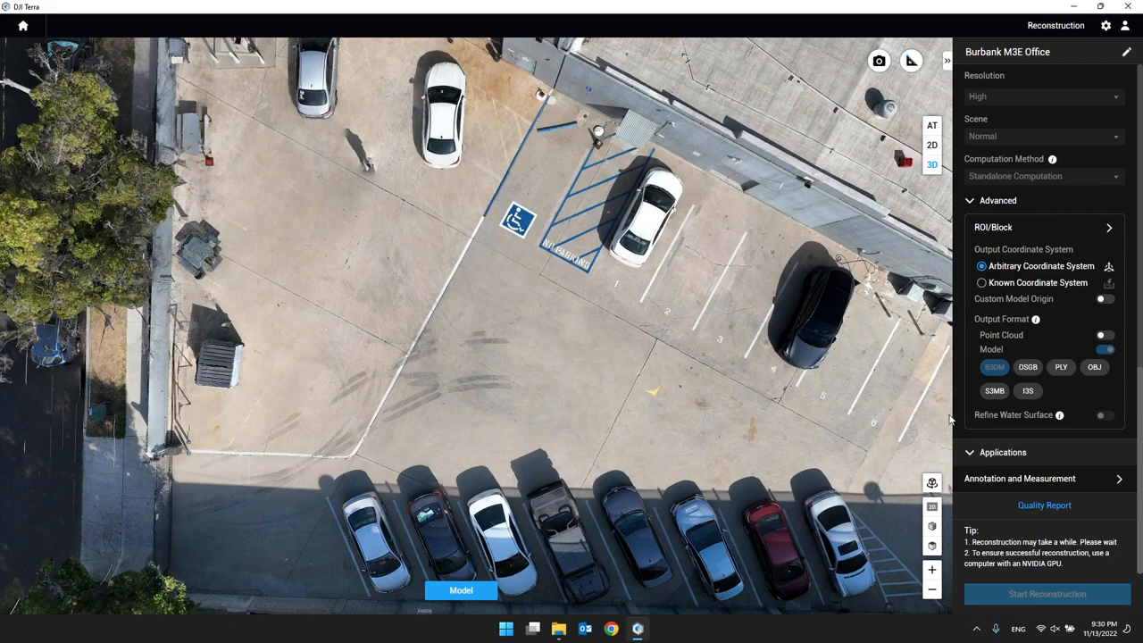
Step: Measure a four-cornered area on the open car park pavement in Annotation and Measurement, and save it to the mission
click(977, 481)
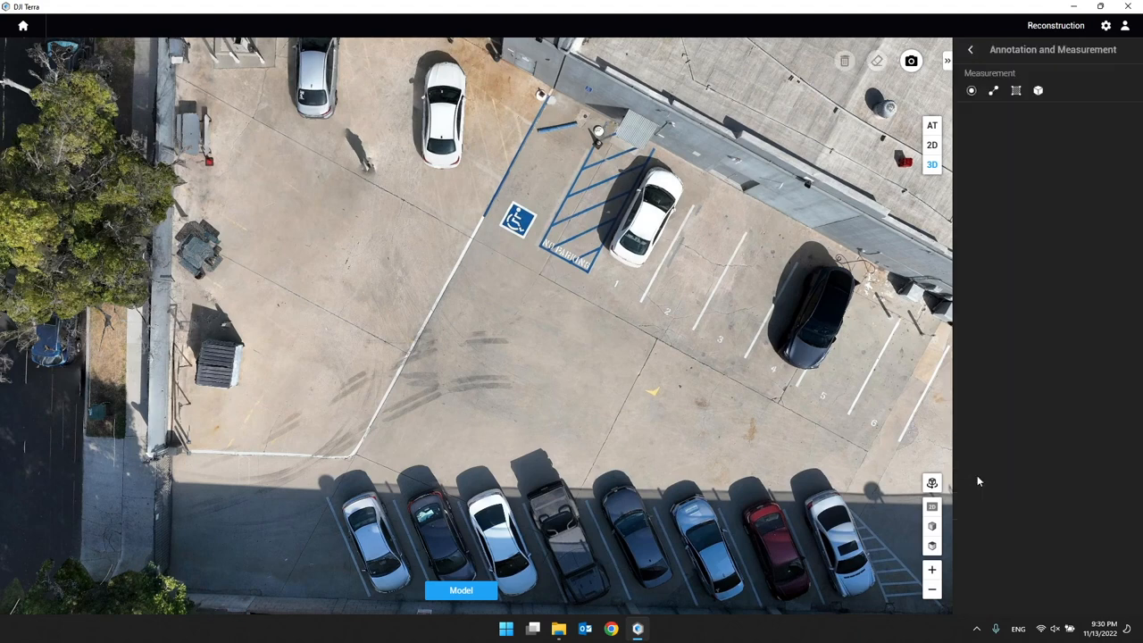
click(1038, 91)
click(1015, 90)
click(483, 225)
click(636, 322)
click(587, 438)
click(346, 369)
right_click(346, 371)
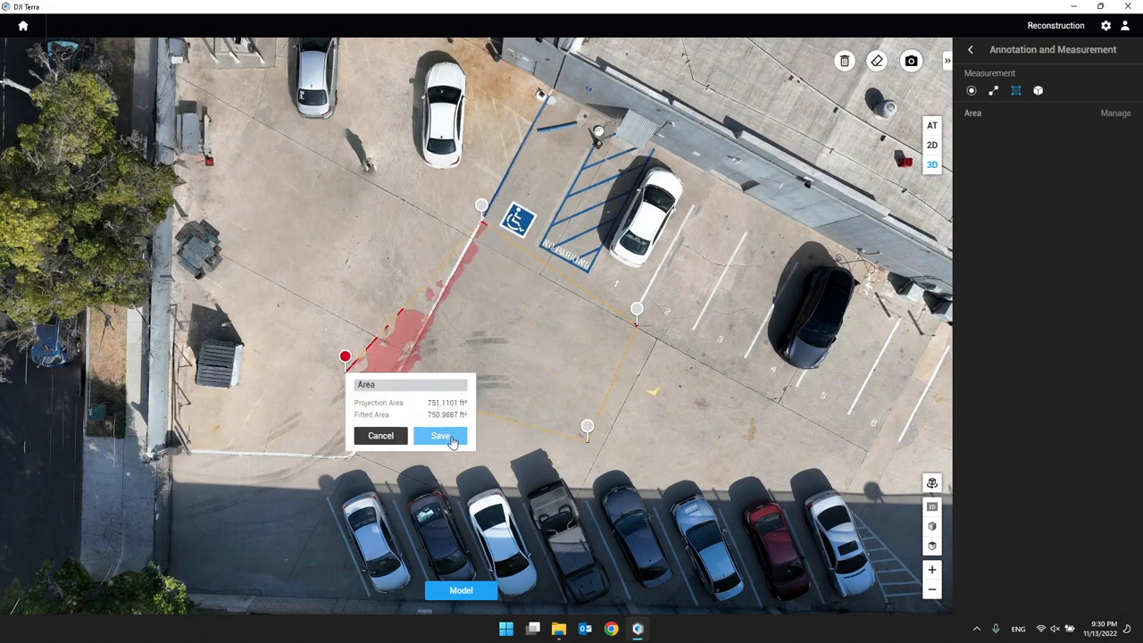
click(442, 436)
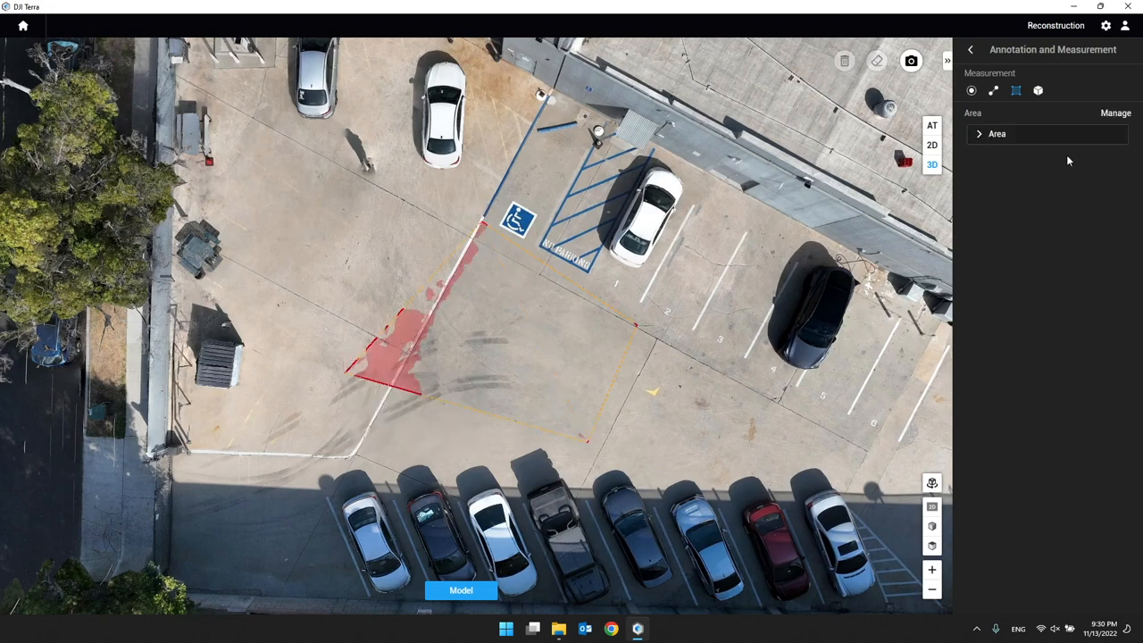
Step: Look at the xlsx export option for the saved area measurement, and cancel the export without saving a file
click(1063, 132)
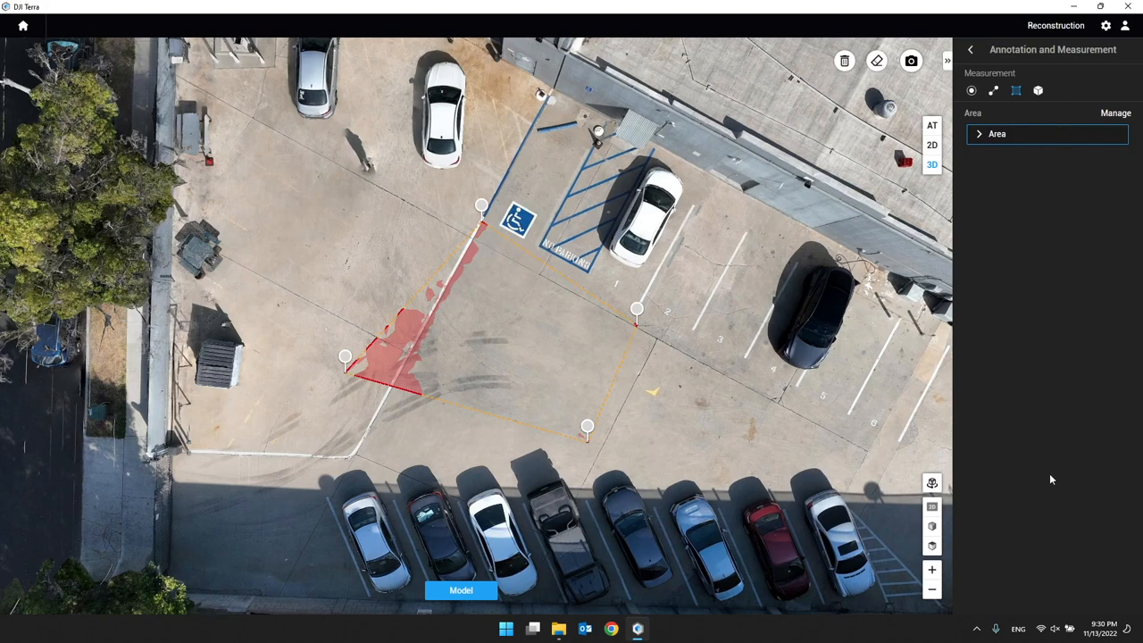
click(1116, 114)
click(1052, 601)
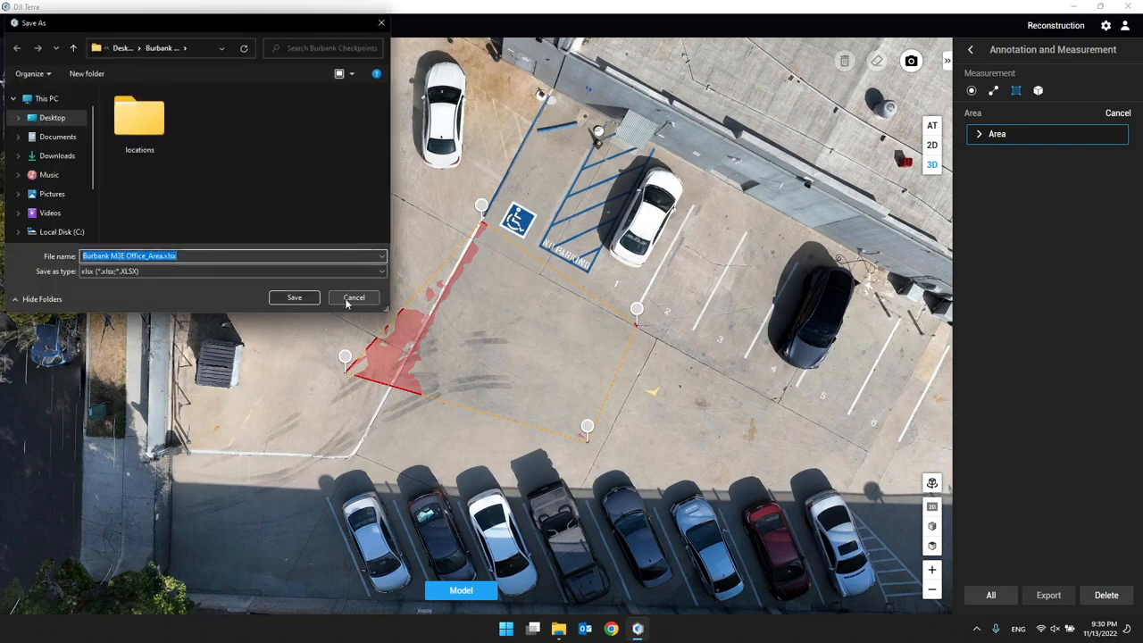
click(354, 298)
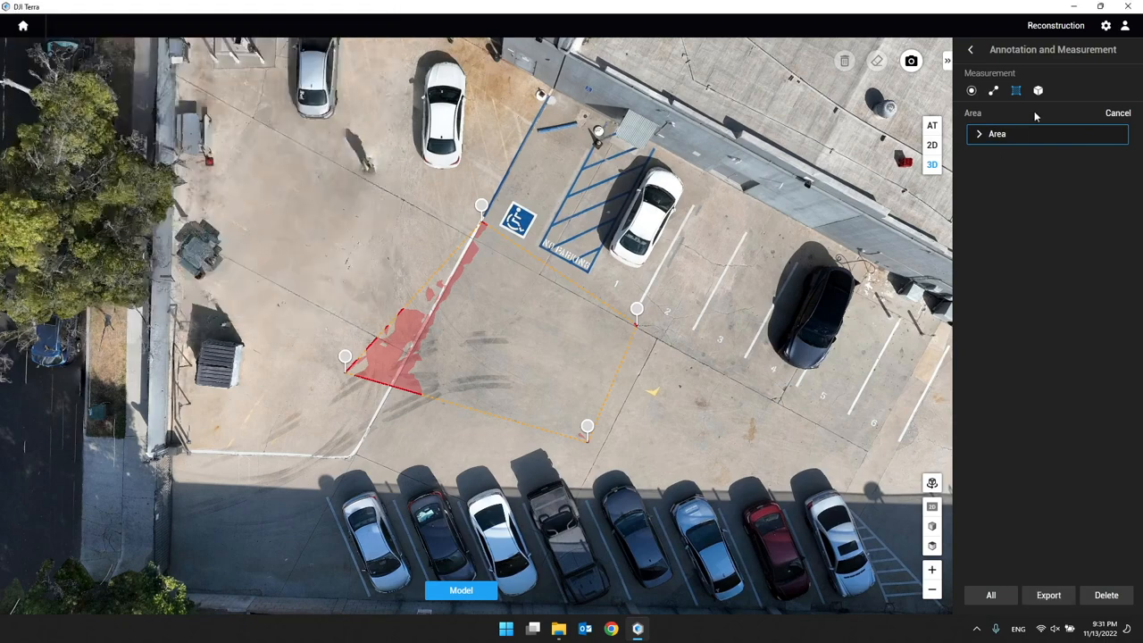
Step: Return to the mission list, open the Burbank M3E Office mission's data folder in File Explorer, and maximize its window
click(969, 51)
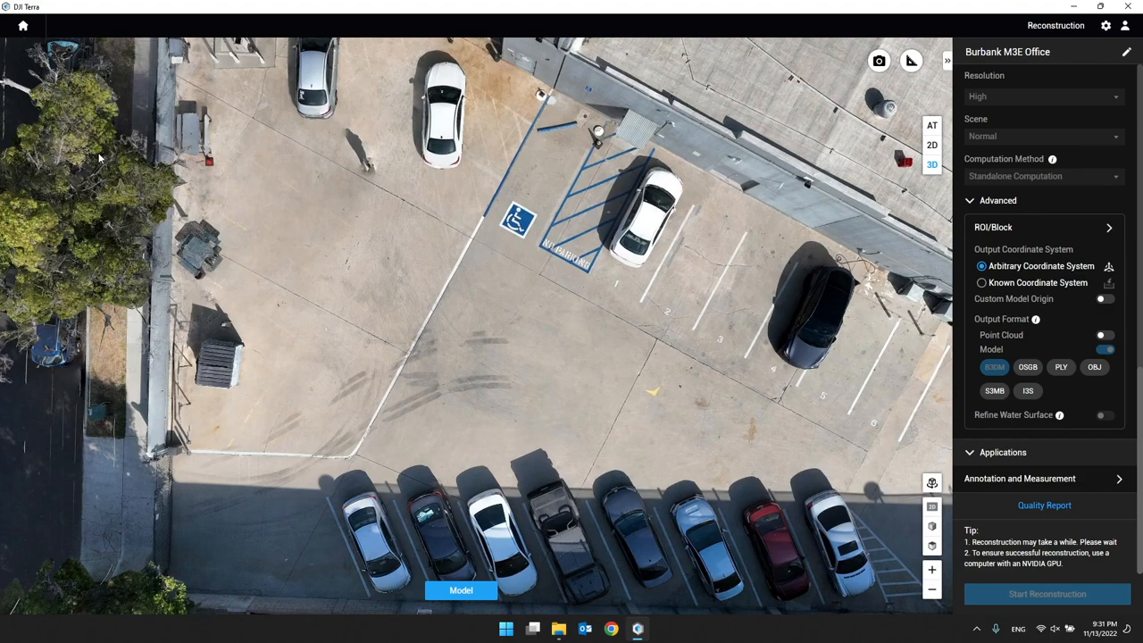
click(25, 27)
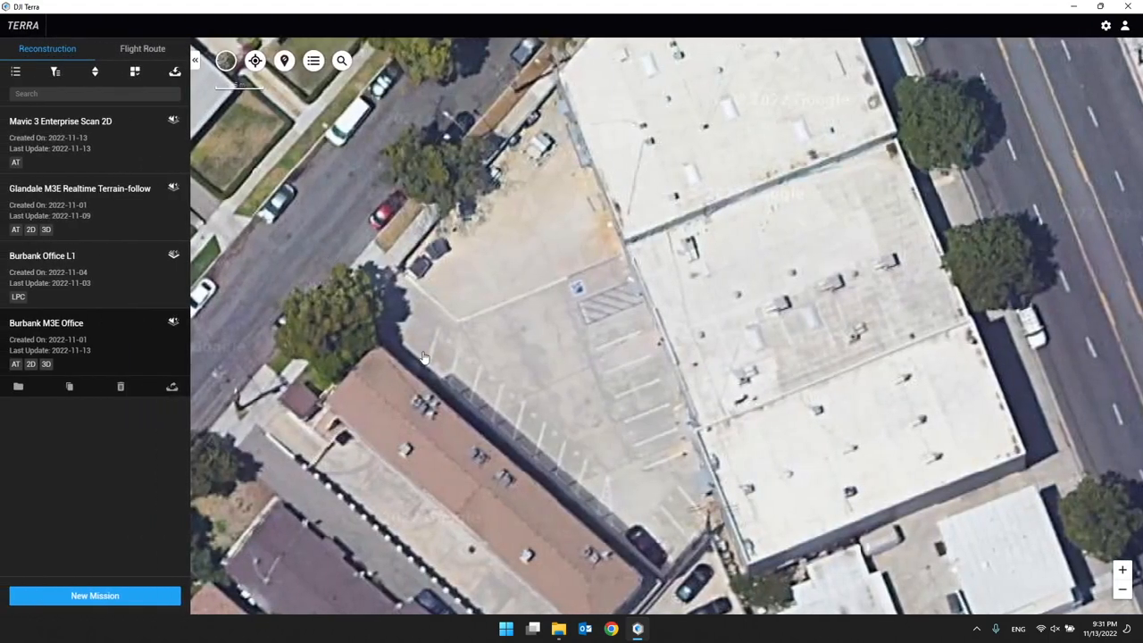
scroll(343, 323, down, 5)
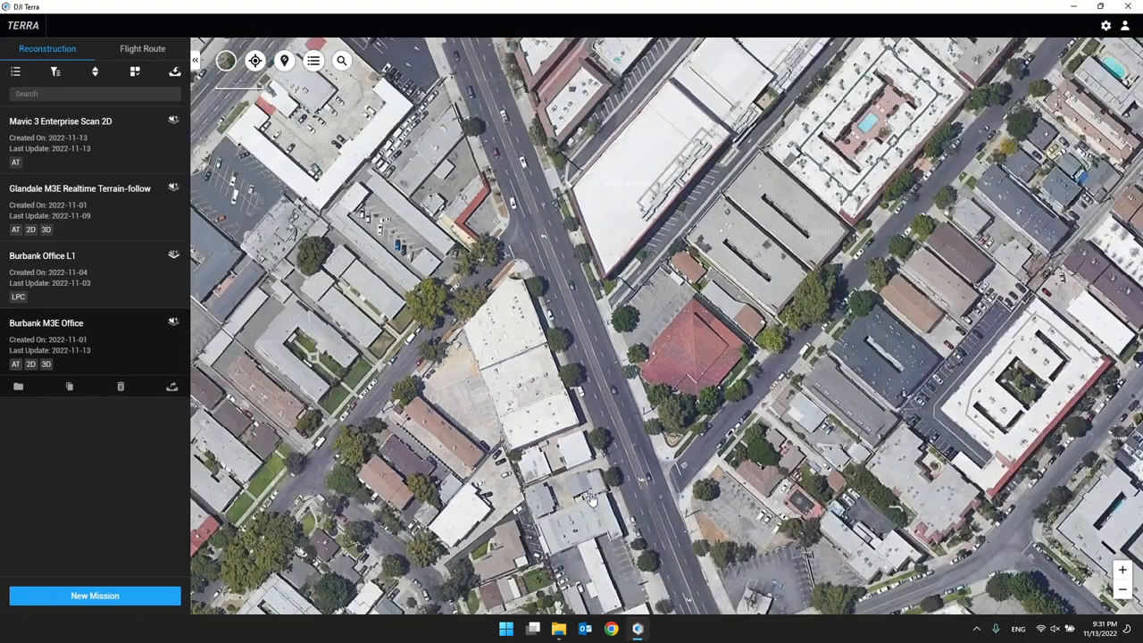
drag(591, 500, 643, 463)
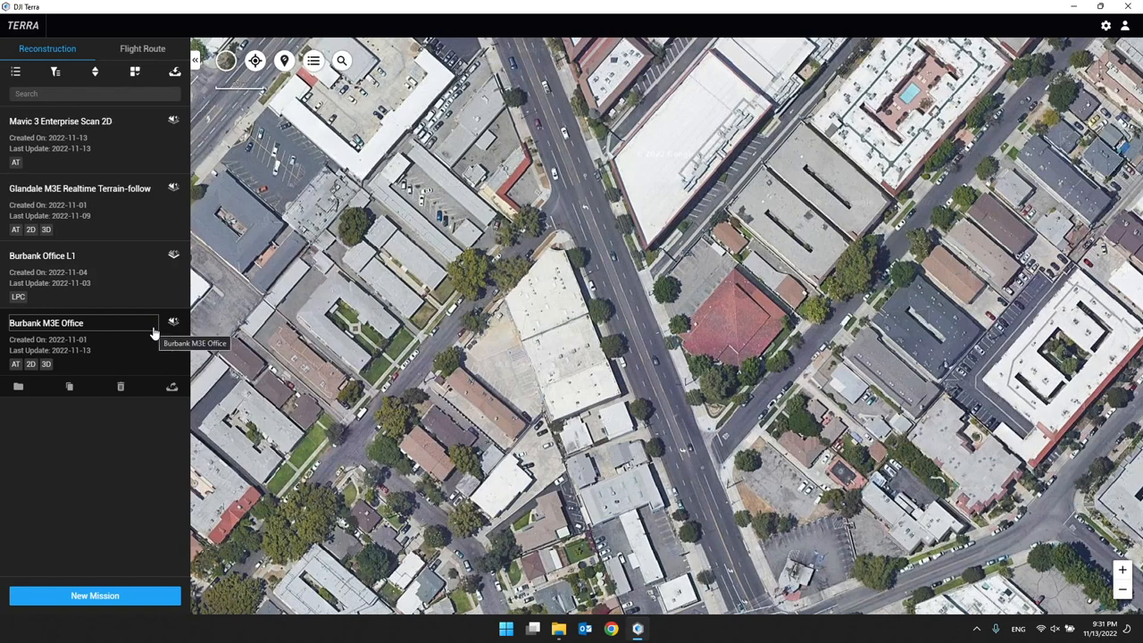
click(19, 388)
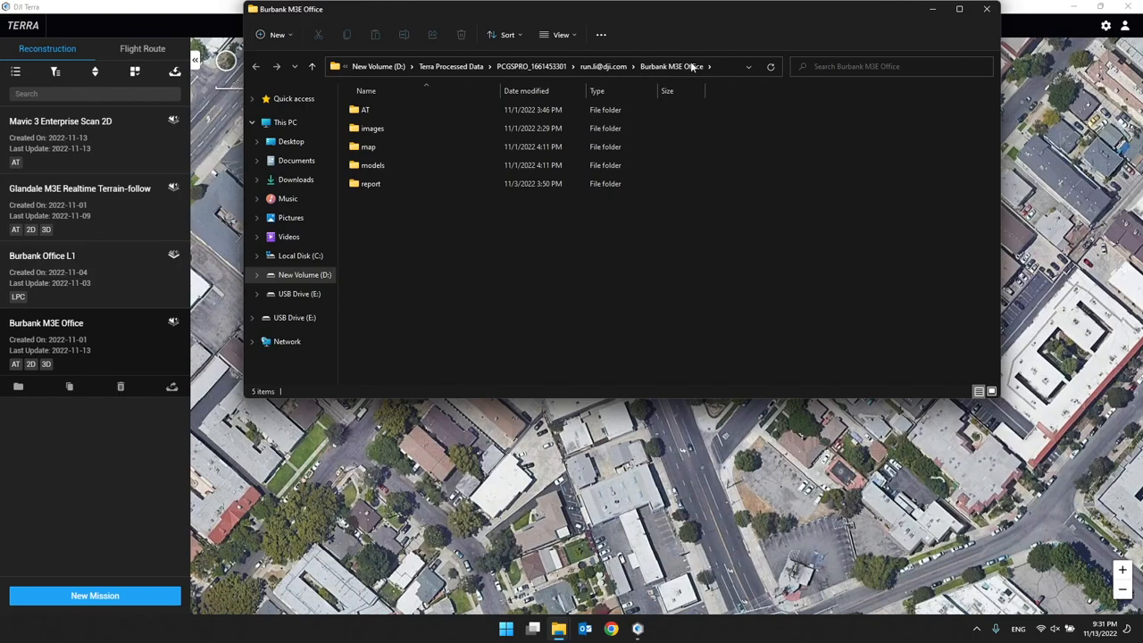
drag(685, 22, 714, 163)
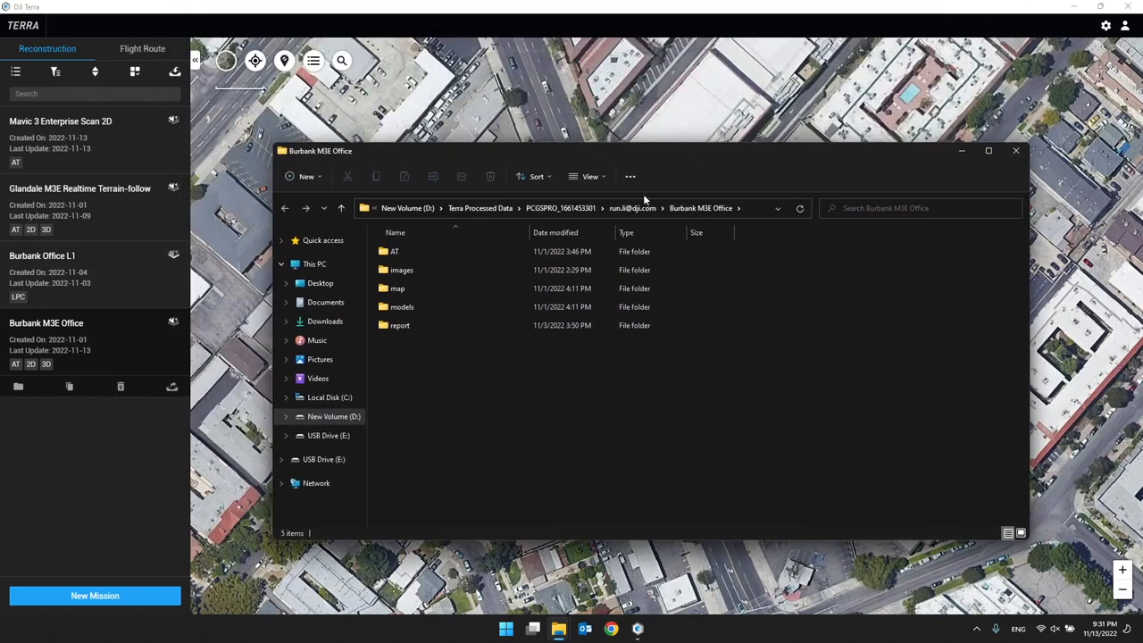
key(super+Up)
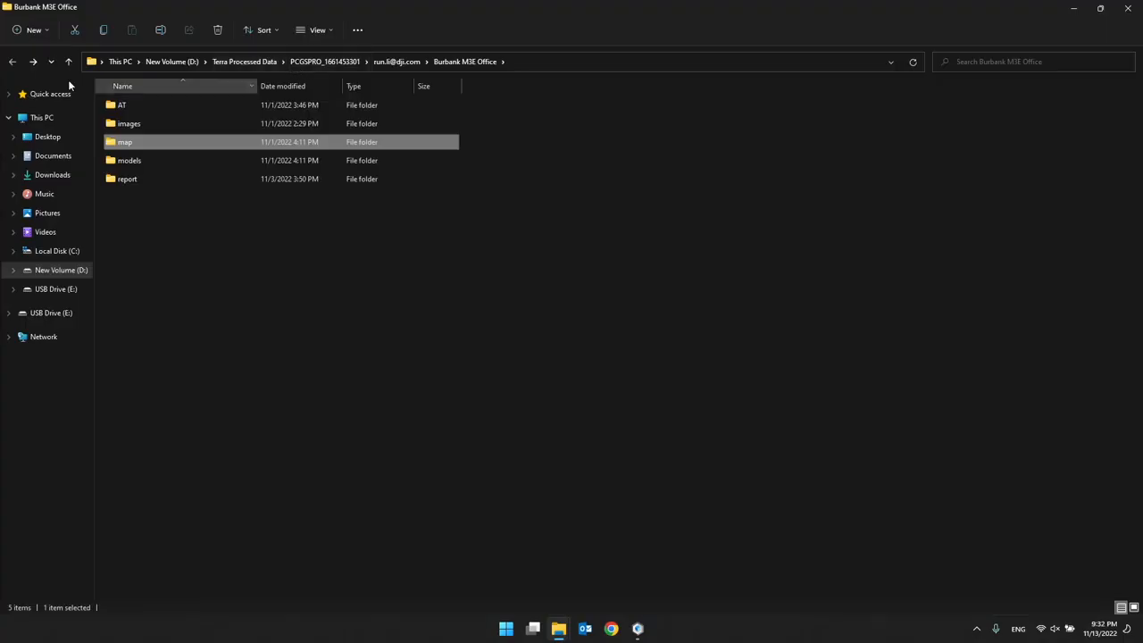
Step: Browse from the mission folder through models and pc into the 0 folder holding the 3D reconstruction output
click(150, 166)
double_click(150, 164)
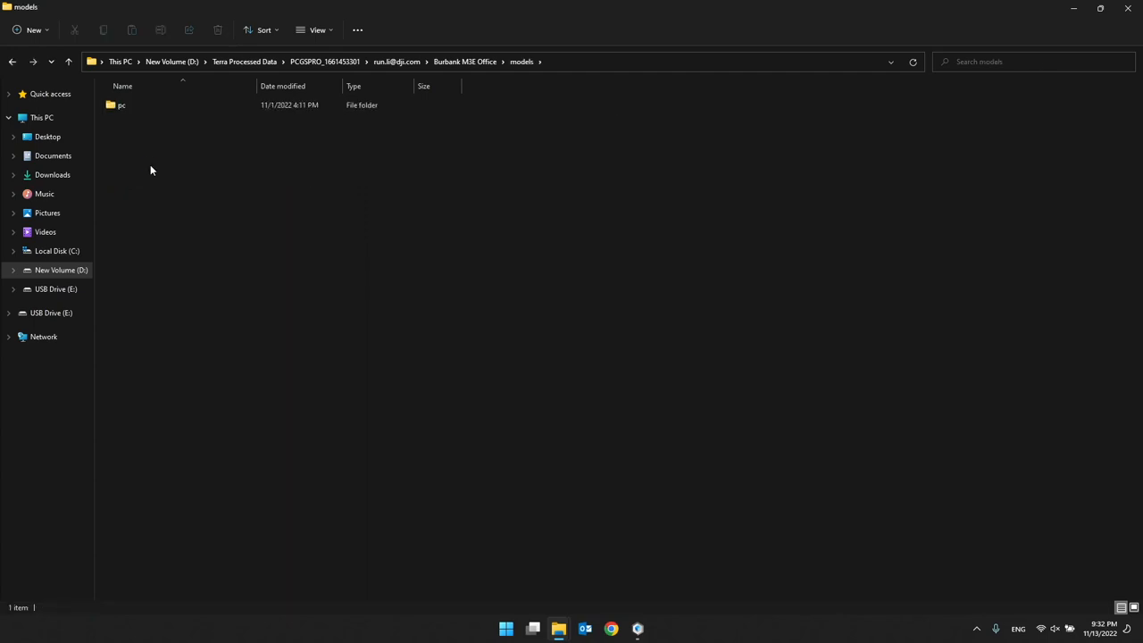
double_click(126, 105)
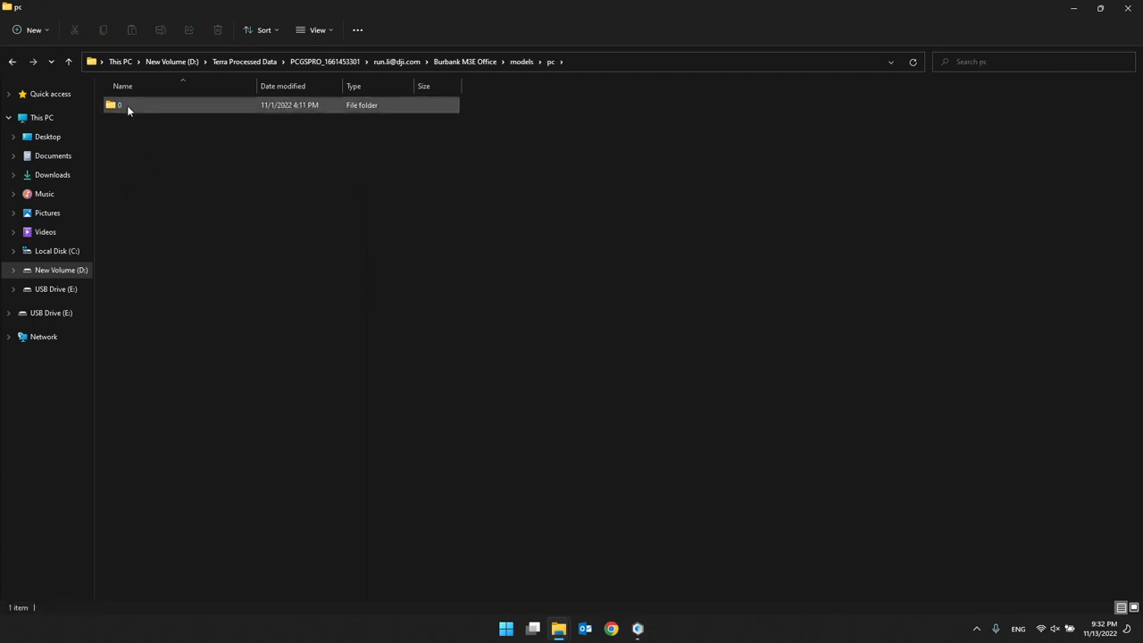
click(126, 105)
double_click(128, 107)
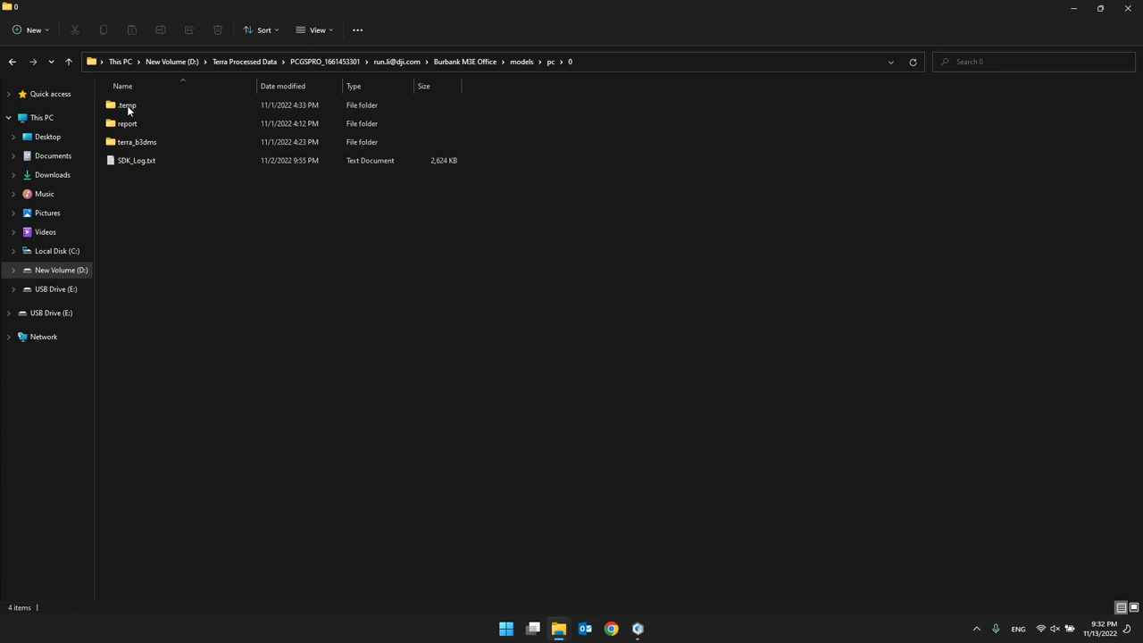
Step: Examine the terra_b3dms folder's details and contents, and return to the parent 0 folder
click(132, 145)
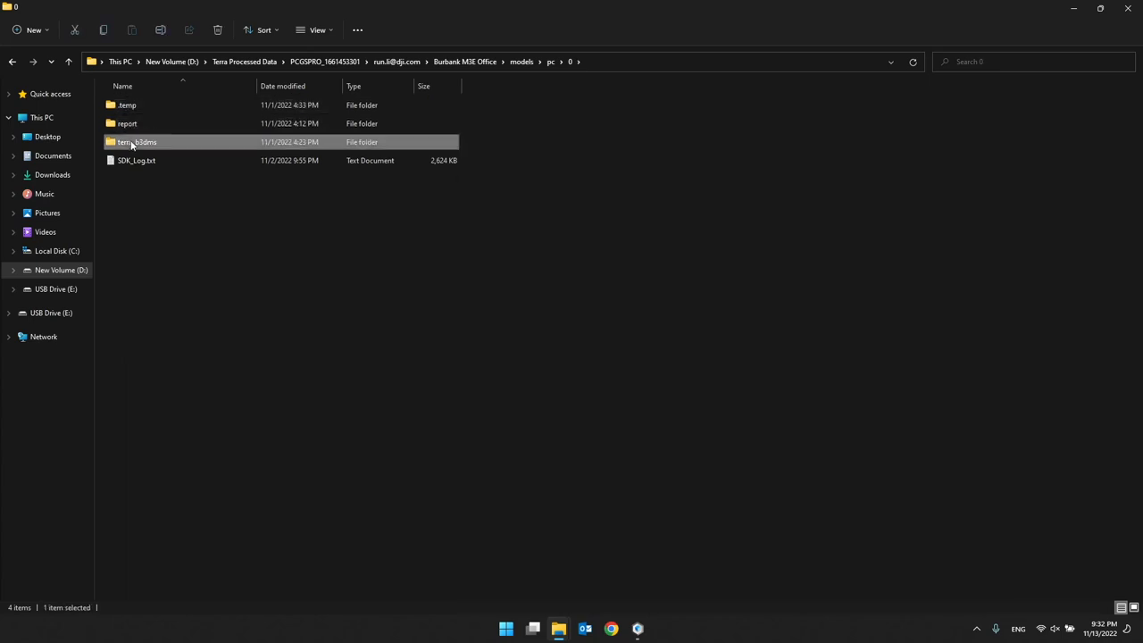
mouse_move(150, 146)
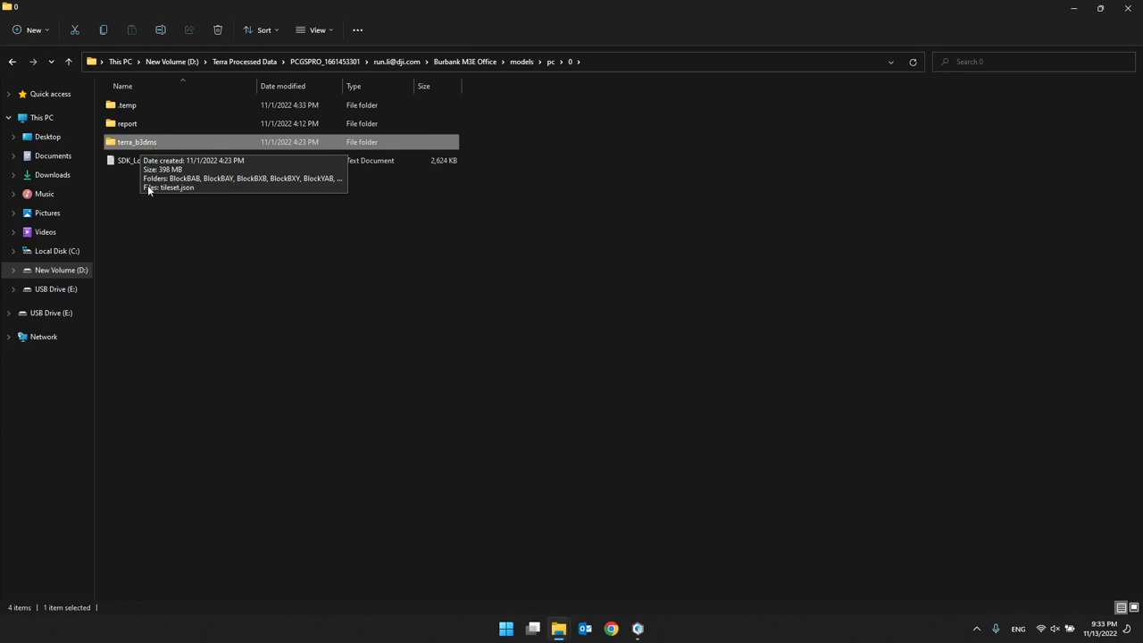
click(150, 237)
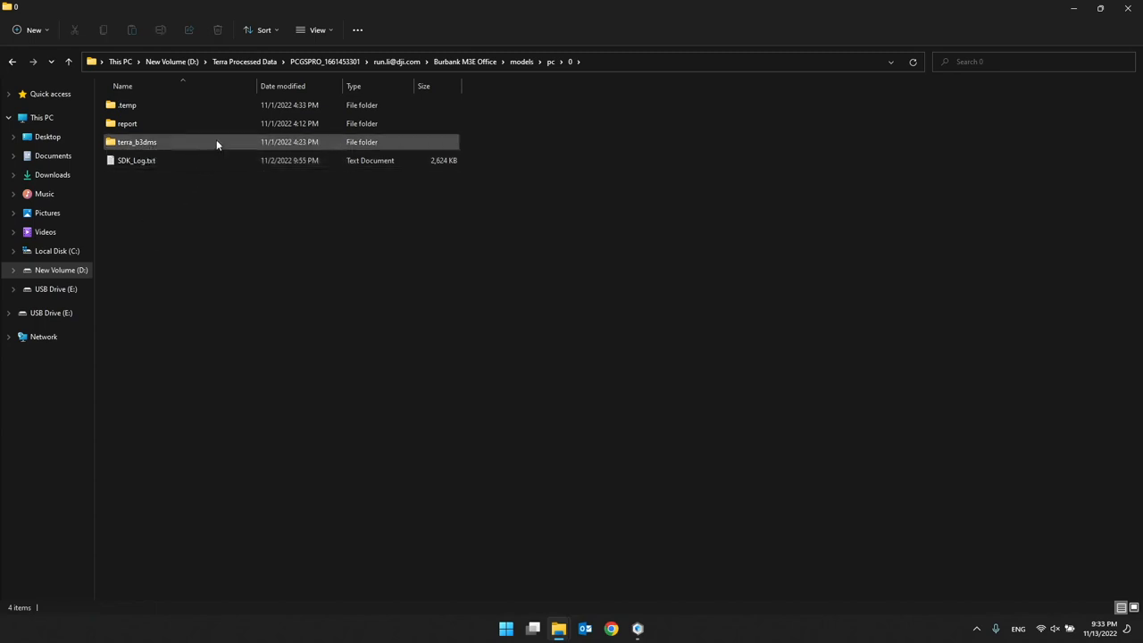
mouse_move(216, 141)
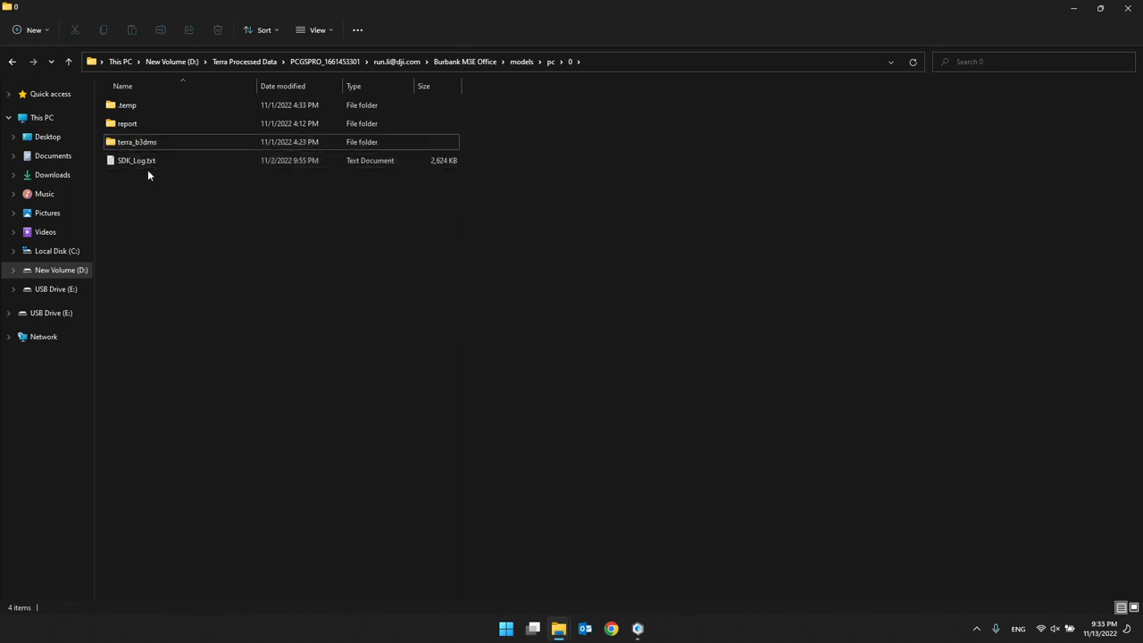
double_click(141, 140)
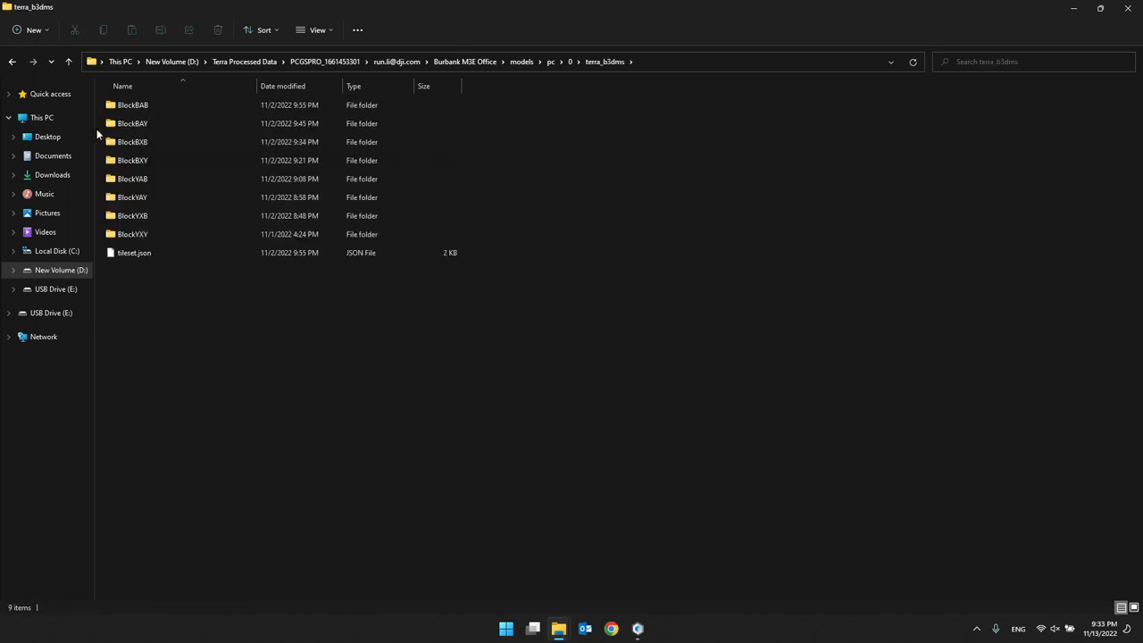
click(12, 61)
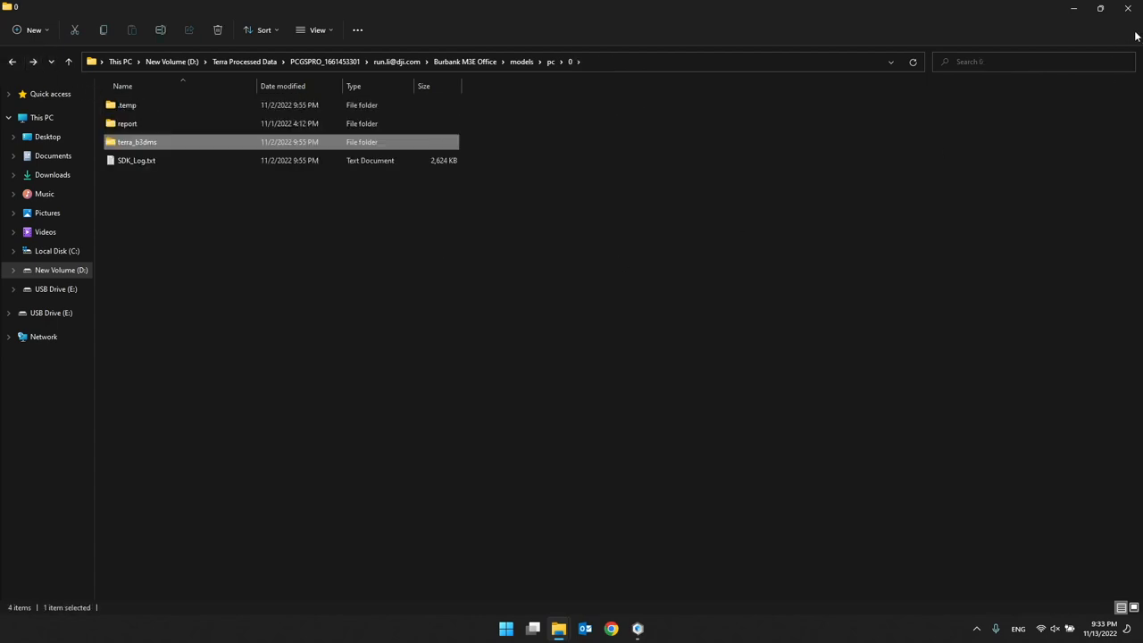